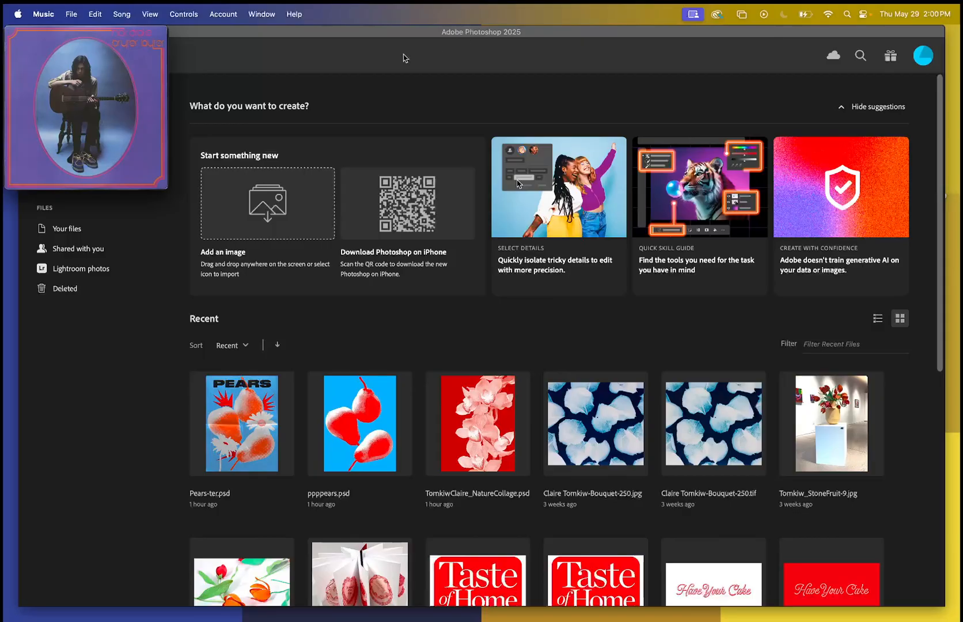
Pause the song in the music mini player and switch to Photoshop.
mouse_move(81, 108)
left_click(86, 176)
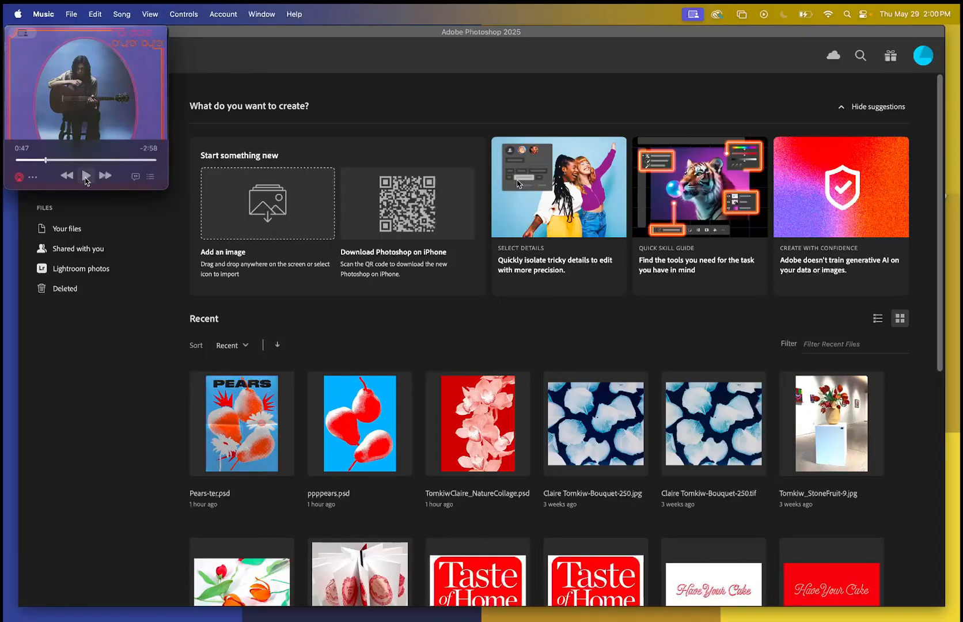
left_click(795, 84)
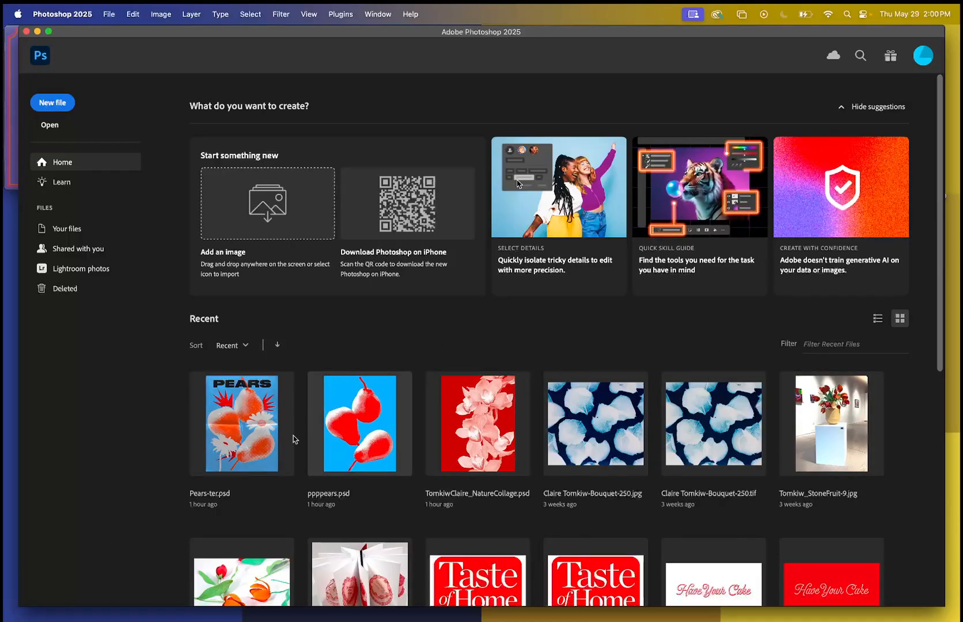
Start a new file from the home screen.
scroll(899, 527, "down", 5)
scroll(899, 527, "up", 5)
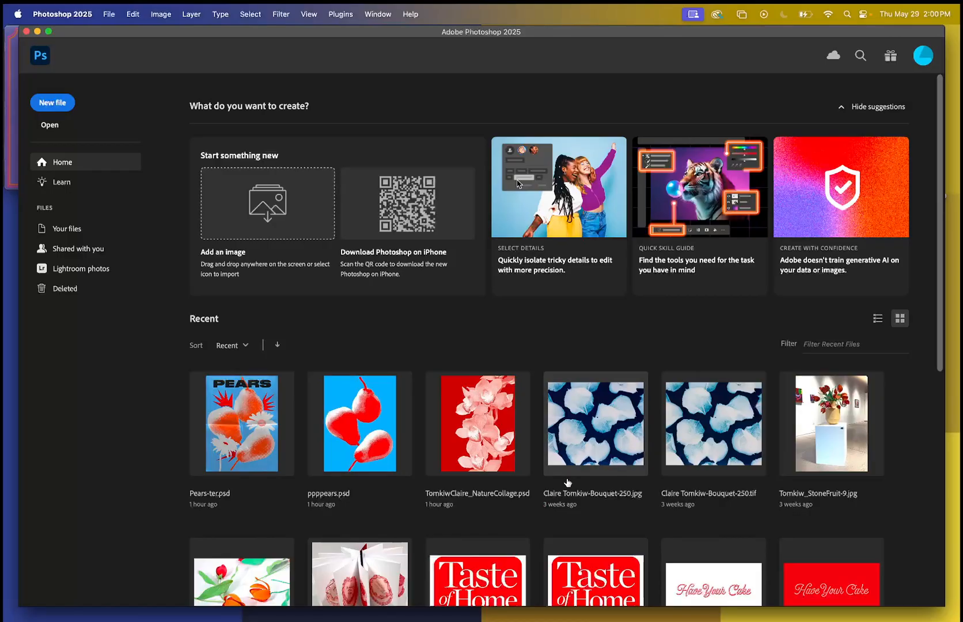
left_click(50, 99)
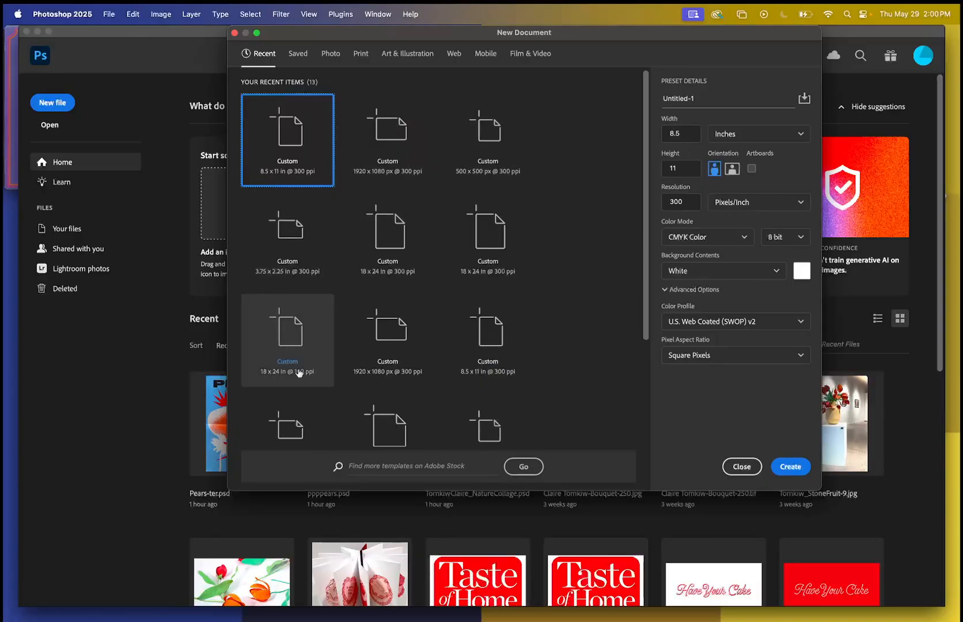
Look through the recent, photo, print, art and illustration, web and saved document presets.
scroll(296, 372, "down", 5)
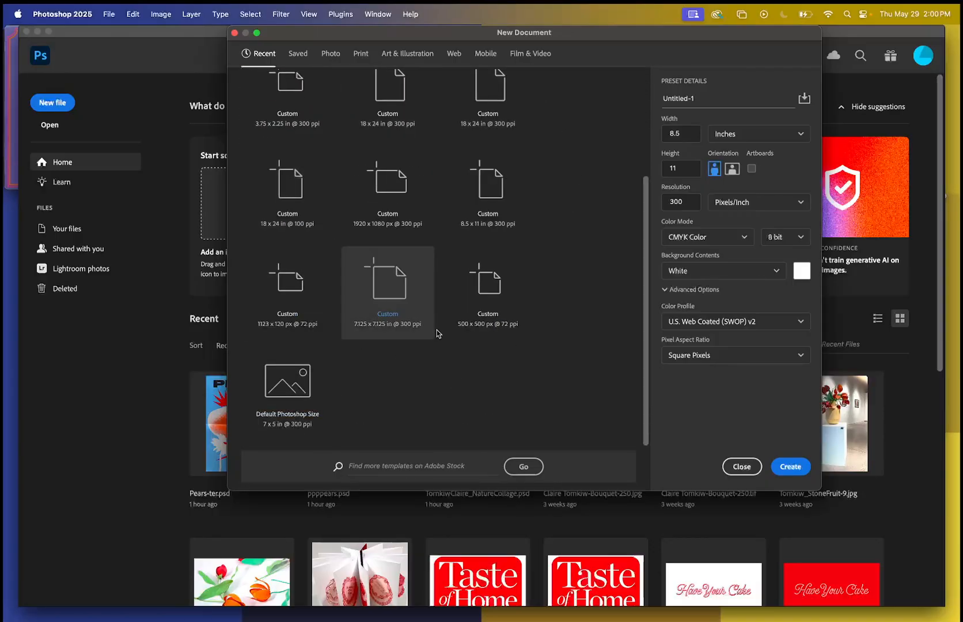
scroll(441, 250, "up", 5)
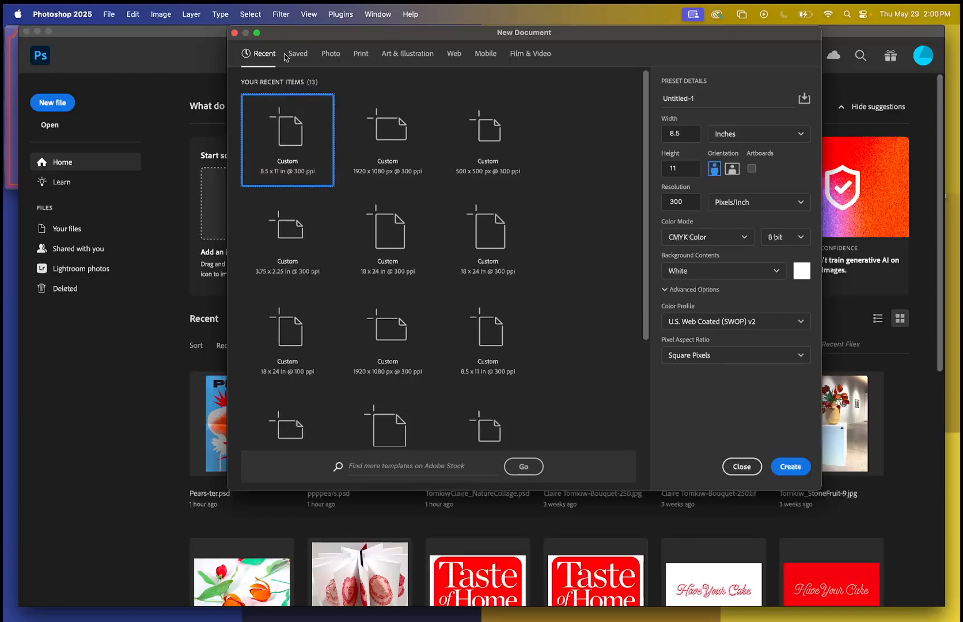
left_click(336, 61)
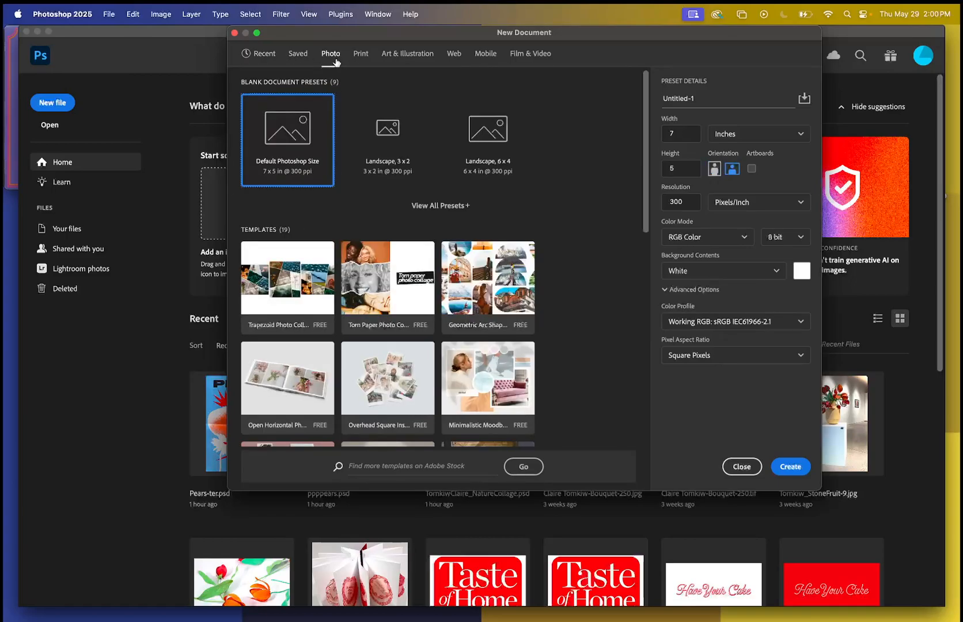
left_click(360, 56)
left_click(418, 58)
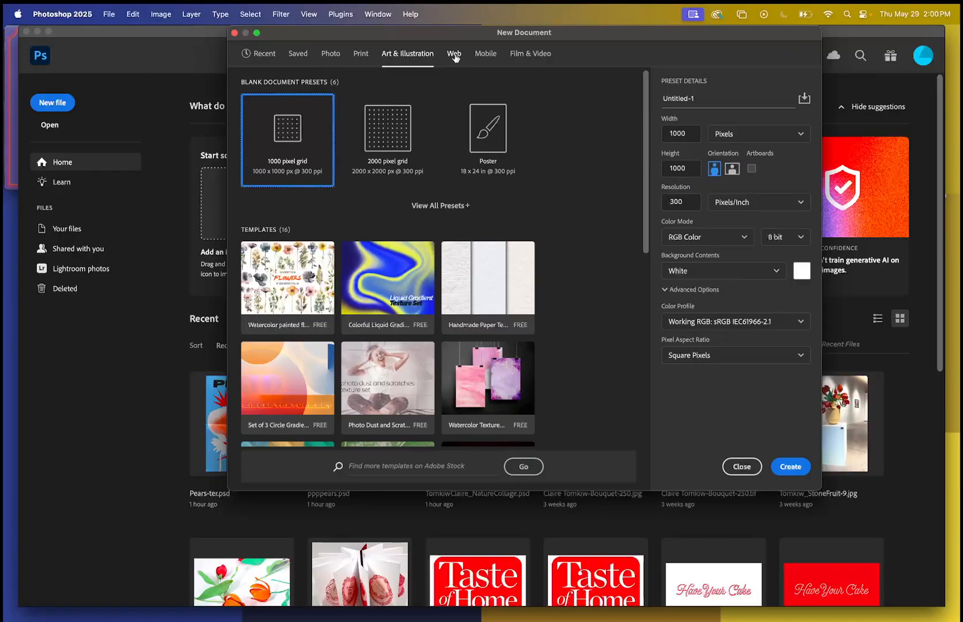
left_click(455, 58)
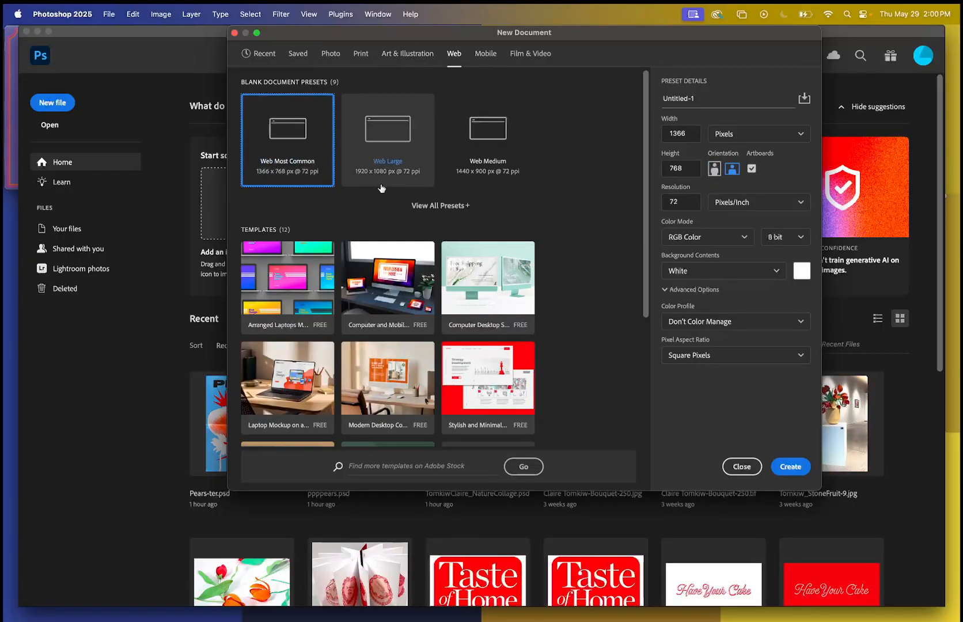
left_click(293, 55)
left_click(260, 54)
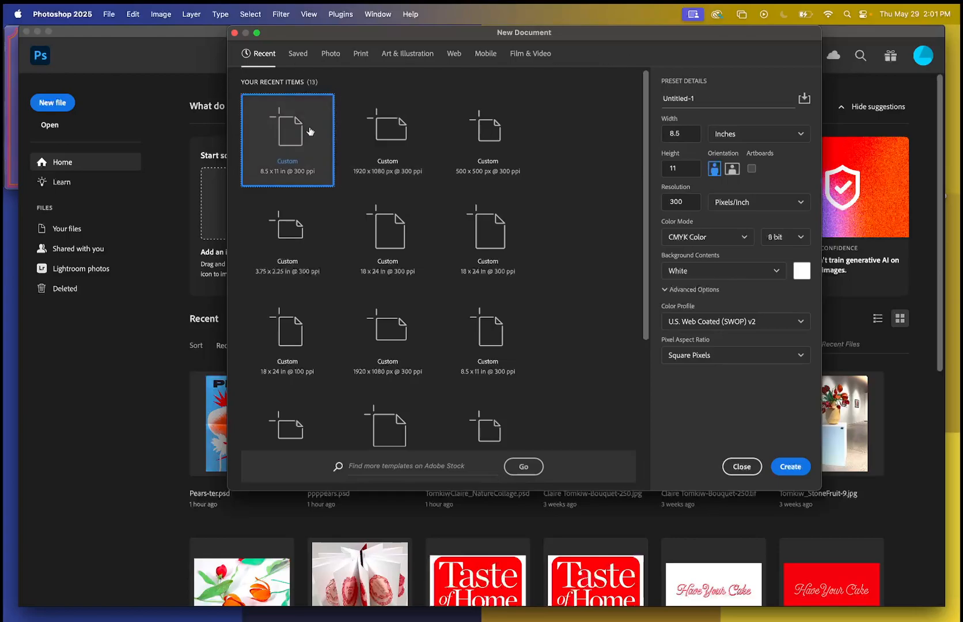
Name the new document with the author's last and first name followed by "_Collage1".
double_click(699, 99)
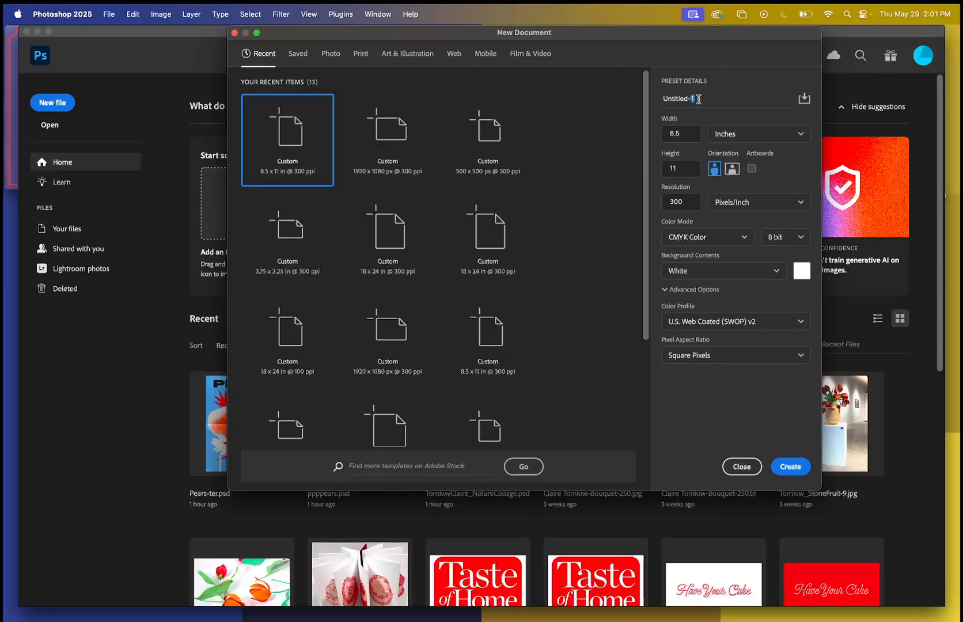
triple_click(679, 97)
type("TomkiwClaire_Collage1")
Set the page size to 8.5 × 11 inches in portrait orientation.
double_click(674, 133)
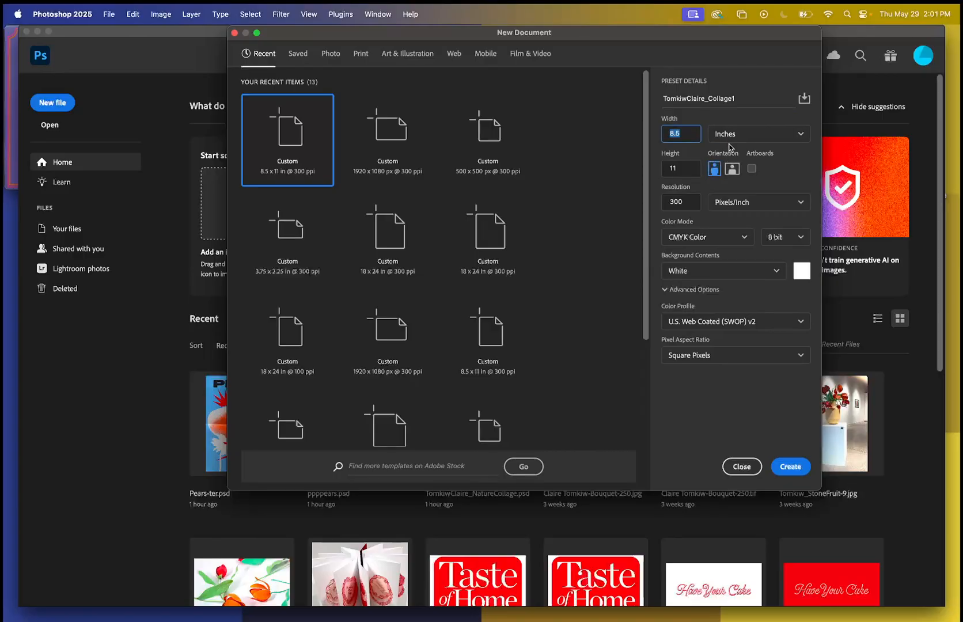
type("11")
double_click(679, 168)
type("8.5")
left_click(727, 168)
left_click(715, 169)
left_click(741, 140)
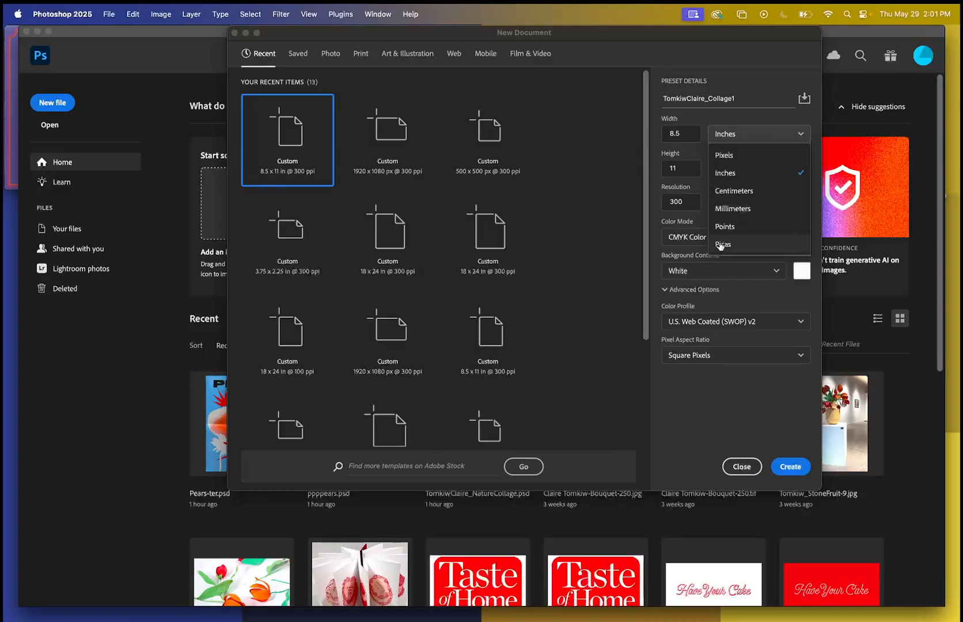
left_click(729, 174)
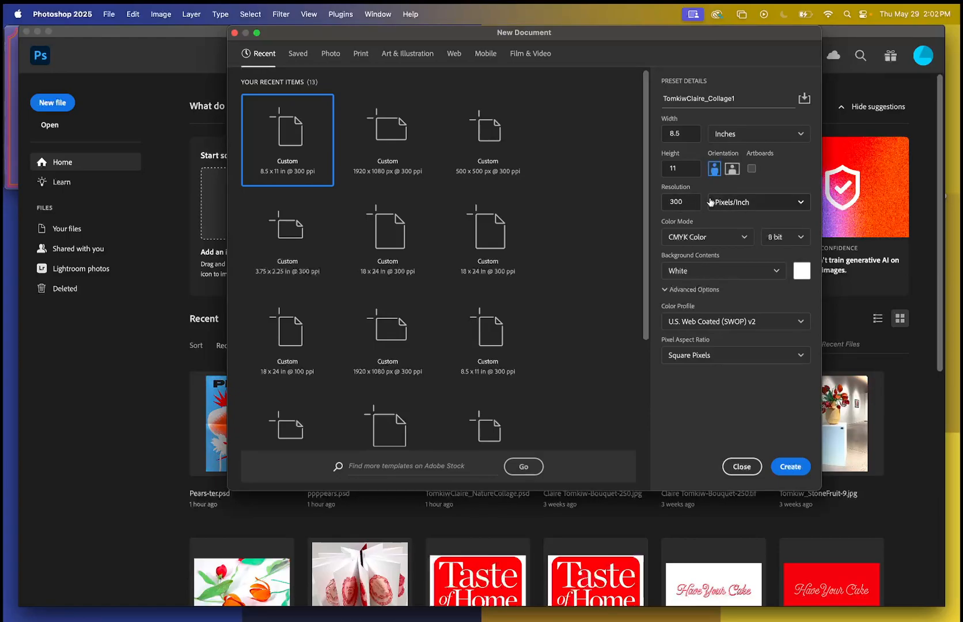
Try out alternative resolution values for the new document, including 72 pixels per inch.
left_click_drag(684, 201, 668, 202)
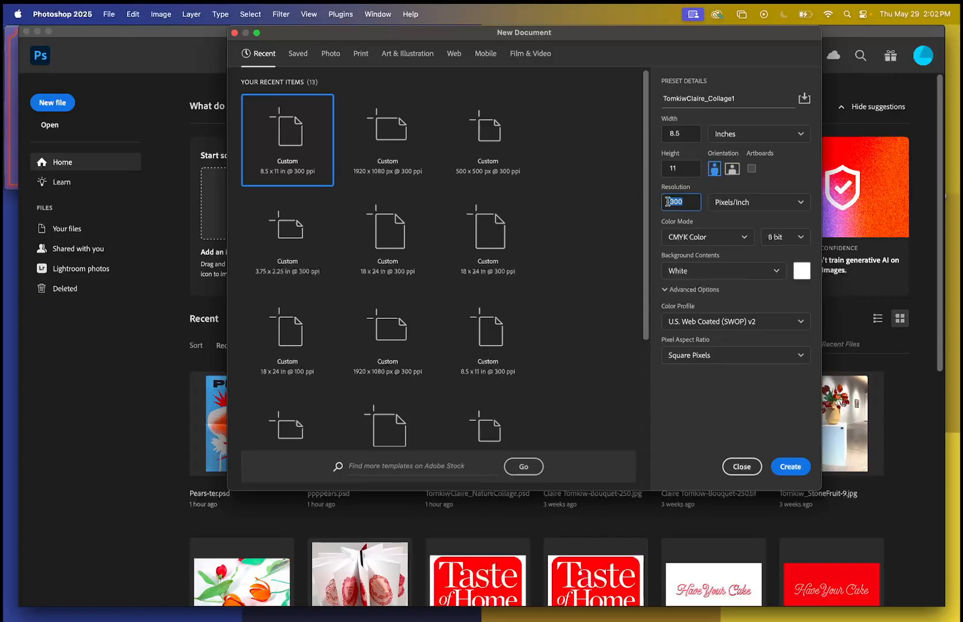
type("122")
key("BackSpace")
key("BackSpace")
type("5")
key("BackSpace")
key("BackSpace")
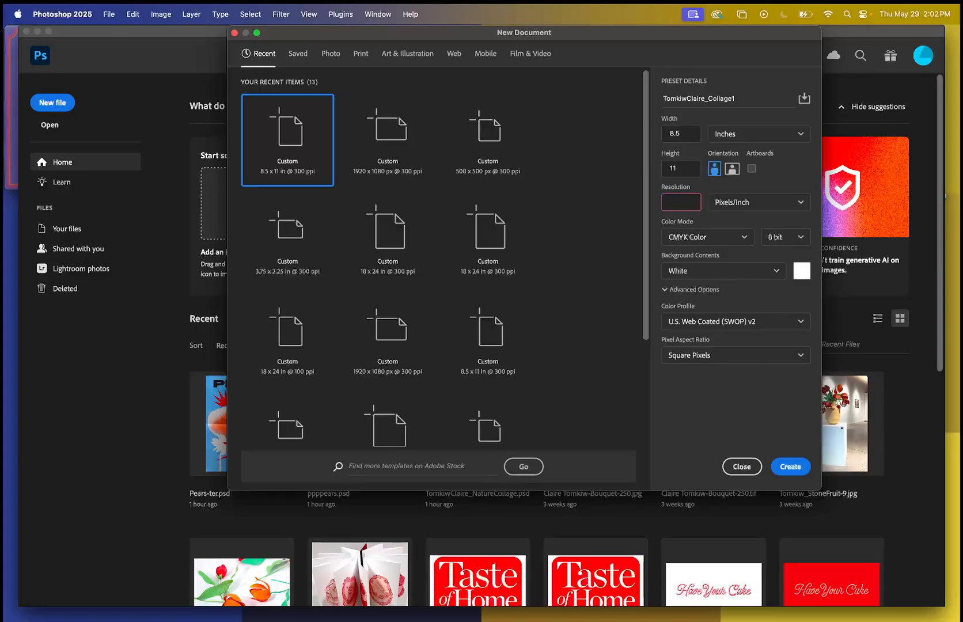
type("300")
key("BackSpace")
key("BackSpace")
key("BackSpace")
type("72")
key("BackSpace")
key("BackSpace")
Set the resolution to 300 and the color mode to RGB Color.
type("300")
left_click(679, 239)
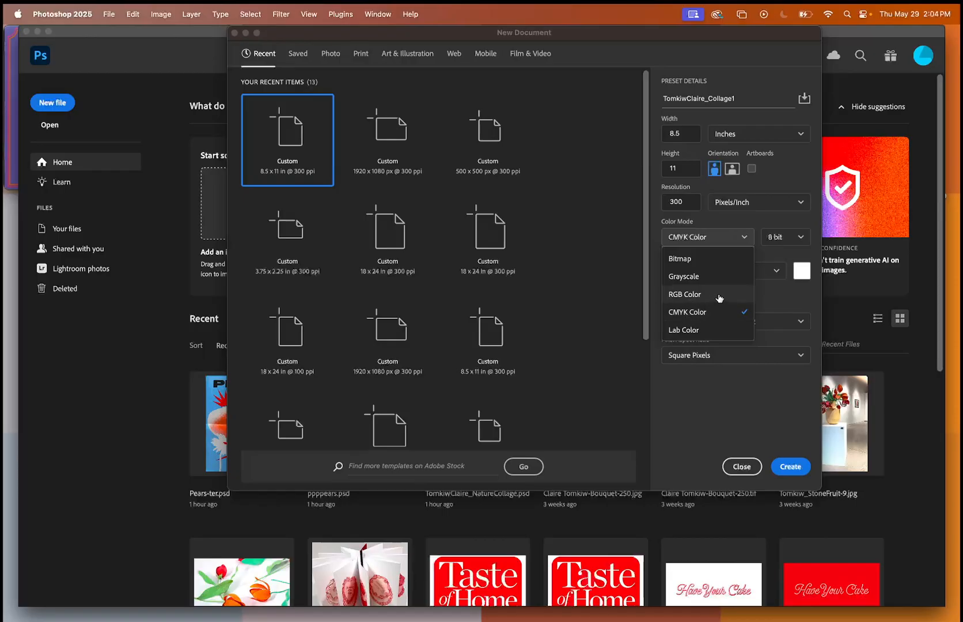
left_click(681, 295)
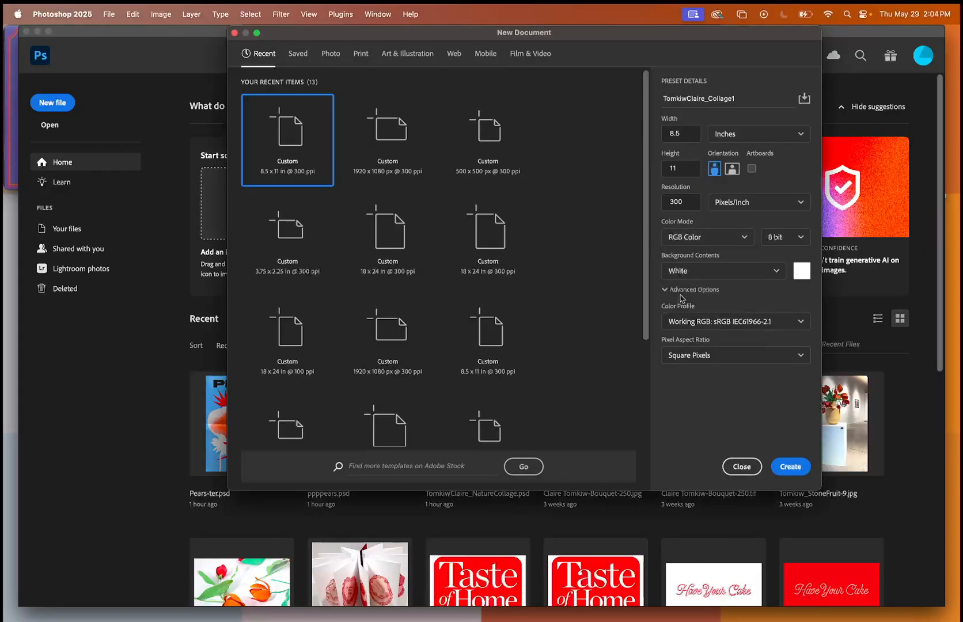
left_click(680, 239)
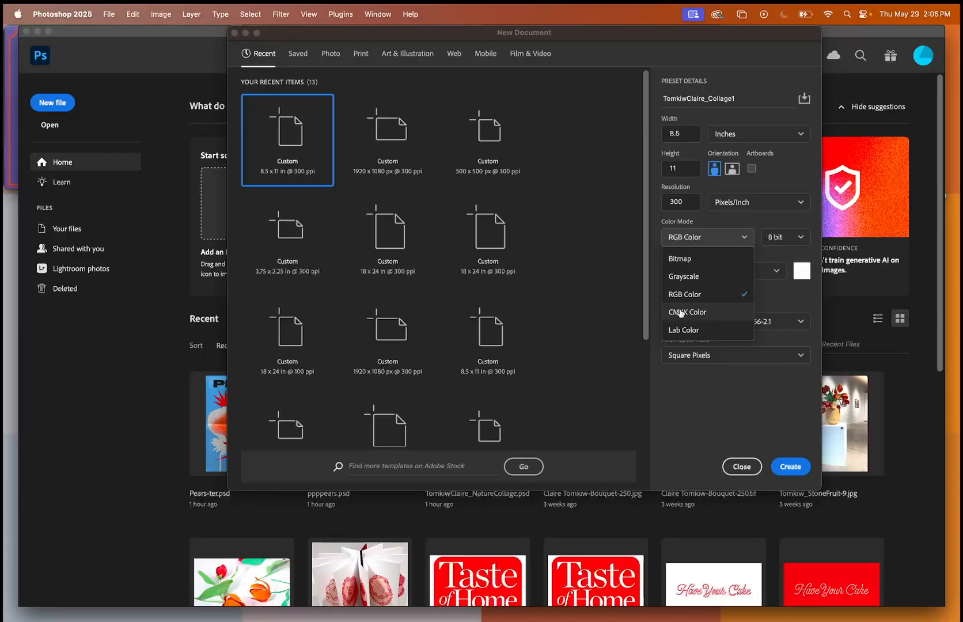
left_click(685, 295)
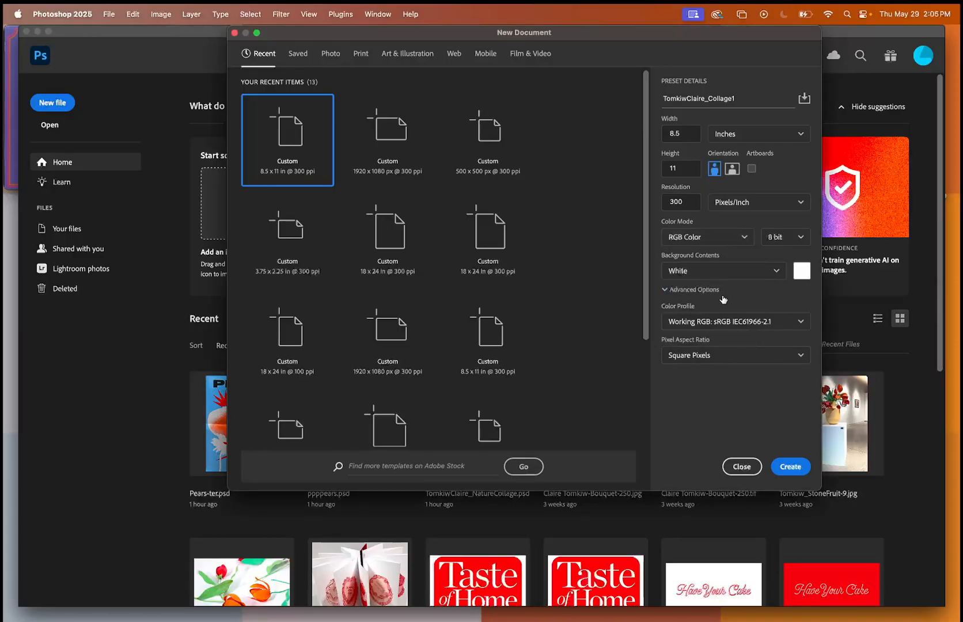
Choose 8 bit color depth and Pixels/Inch as the resolution unit.
left_click(782, 237)
left_click(779, 259)
left_click(735, 201)
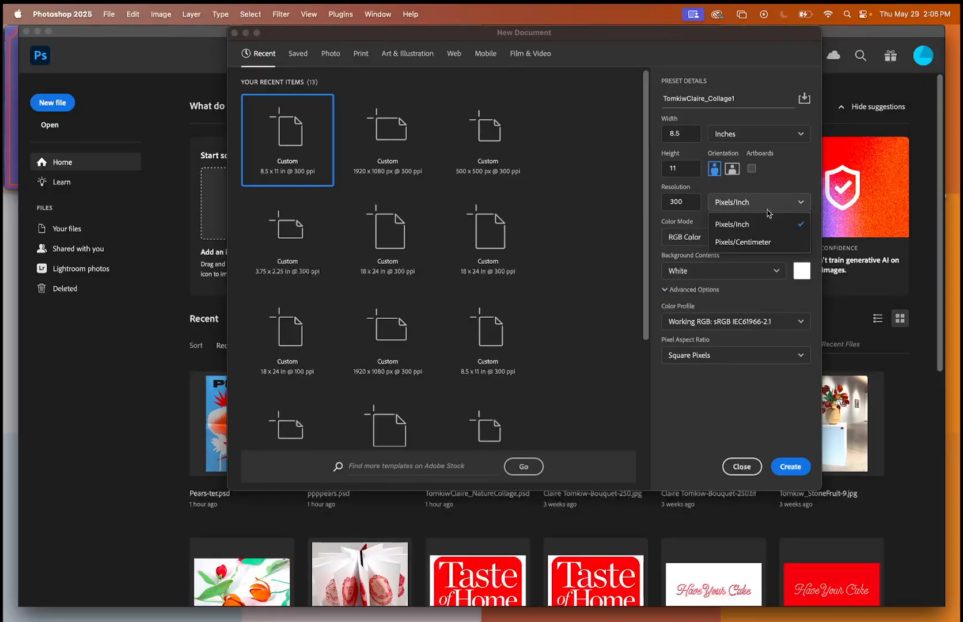
left_click(743, 230)
Examine the choices for background contents, the advanced options and the available color profiles.
left_click(711, 268)
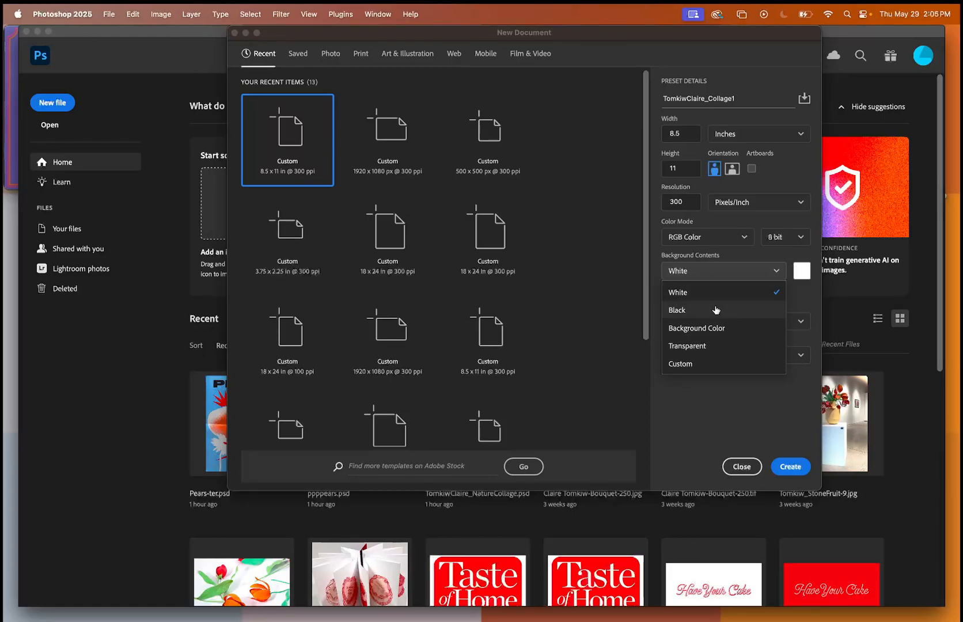
left_click(692, 271)
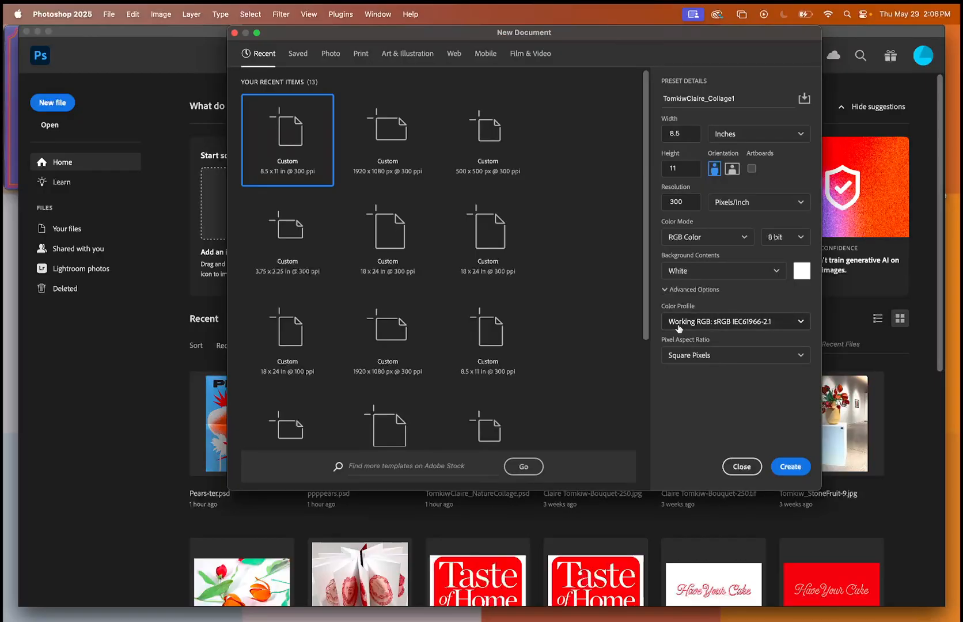
left_click(665, 290)
left_click(664, 288)
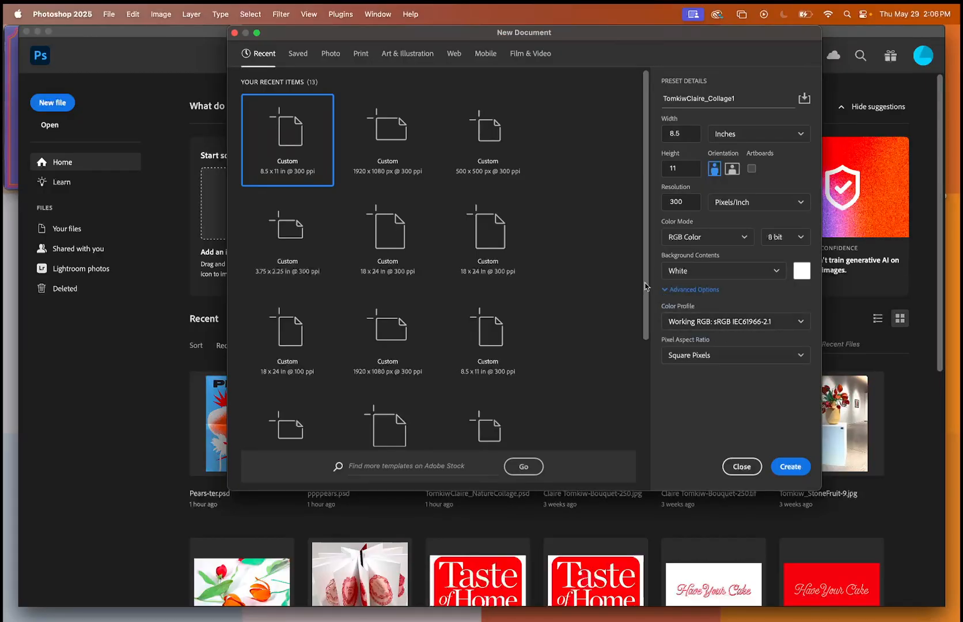
left_click(808, 324)
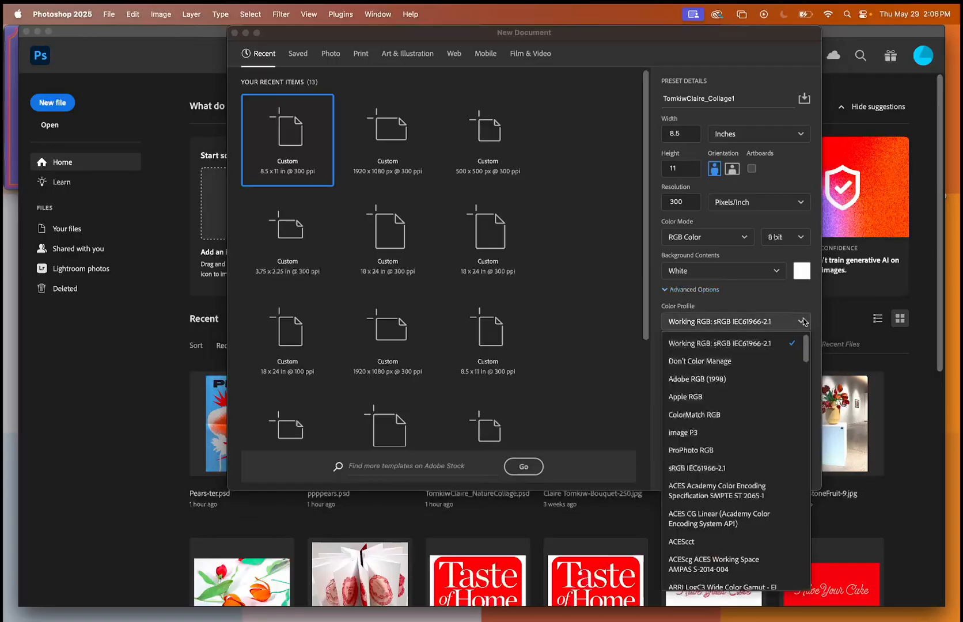
left_click(804, 322)
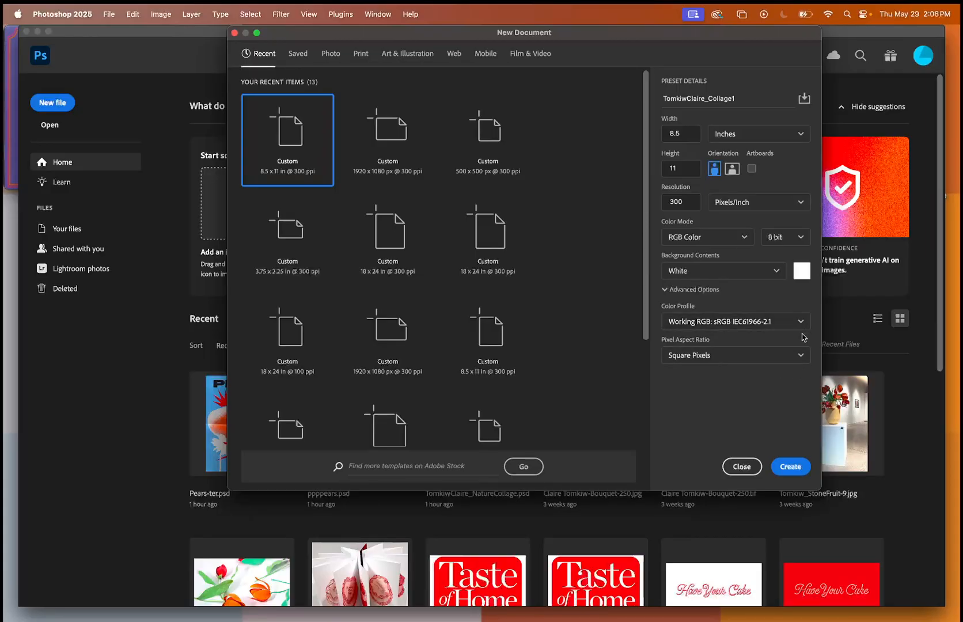
Choose Square Pixels as the pixel aspect ratio and create the document.
left_click(802, 353)
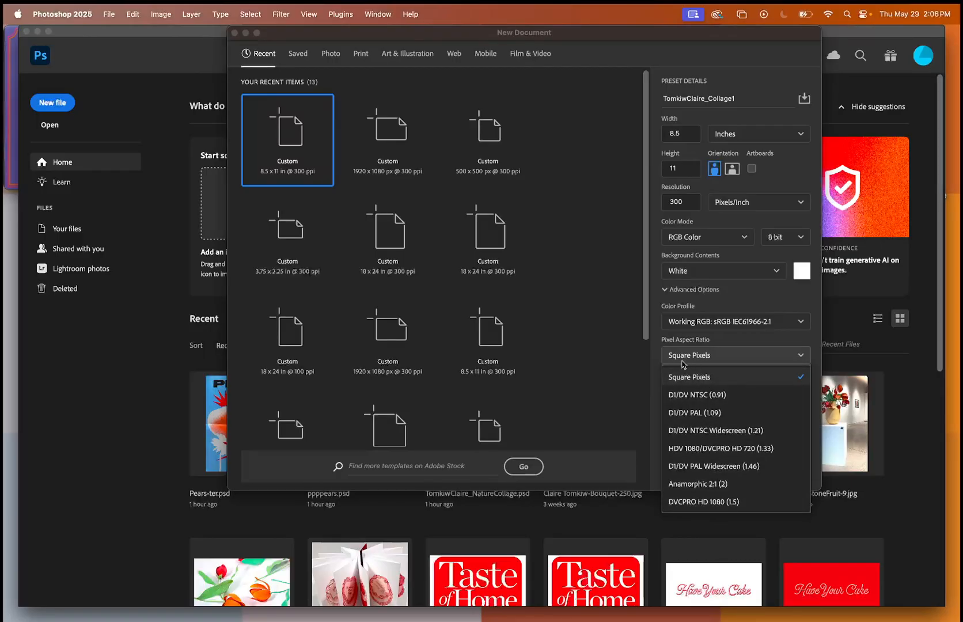
left_click(677, 377)
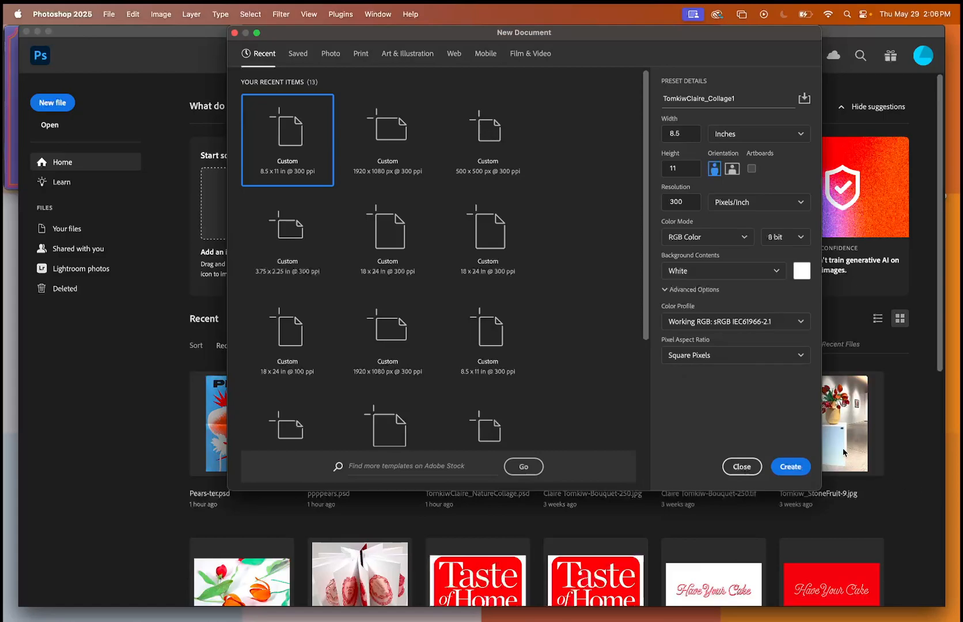
left_click(776, 466)
Enlarge the application window on its sides and lower edge so it fills the whole screen.
scroll(508, 447, "right", 3)
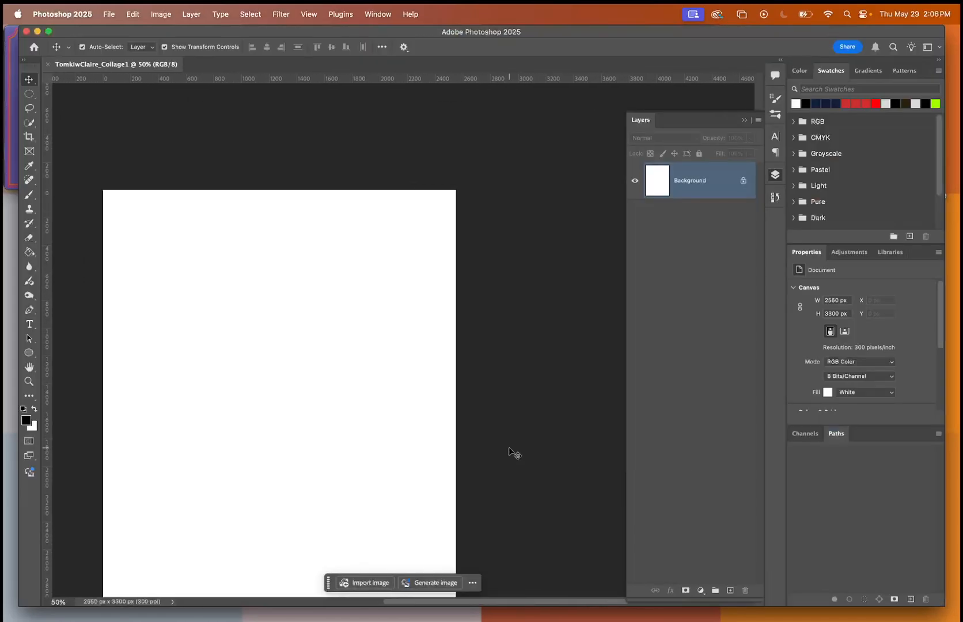
scroll(509, 447, "left", 2)
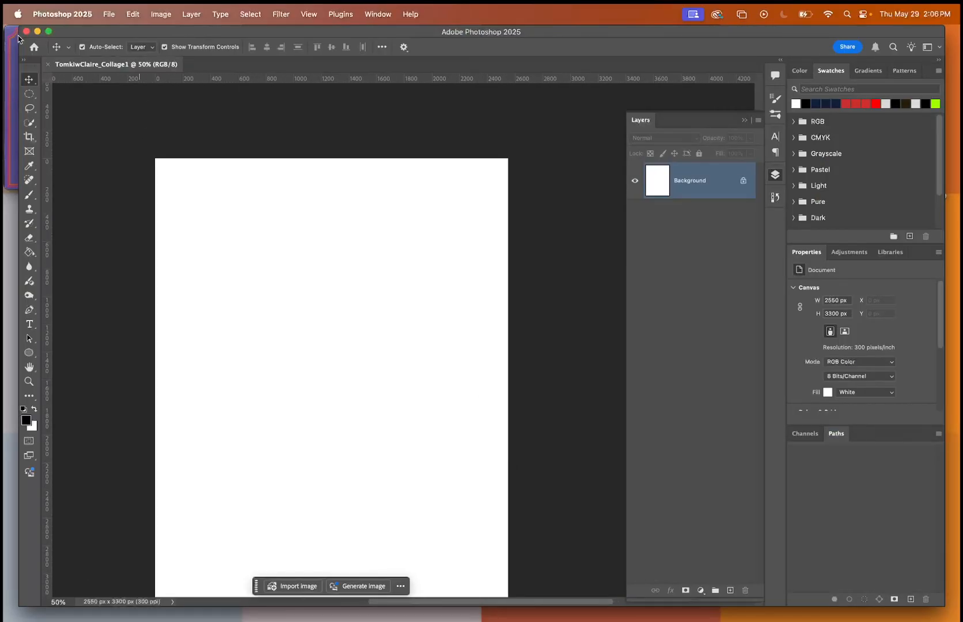
left_click_drag(19, 36, 3, 36)
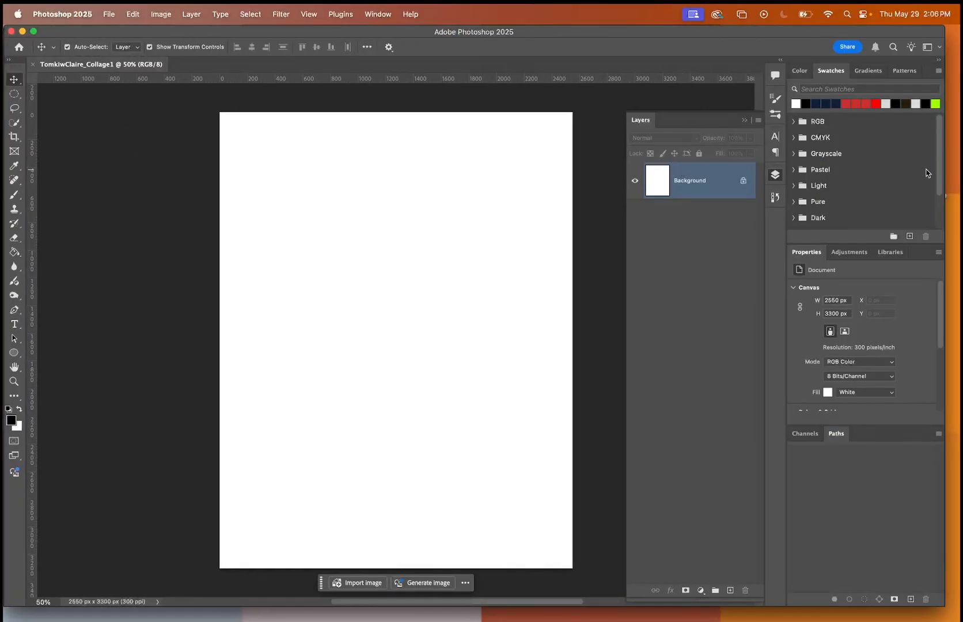
left_click_drag(944, 155, 961, 155)
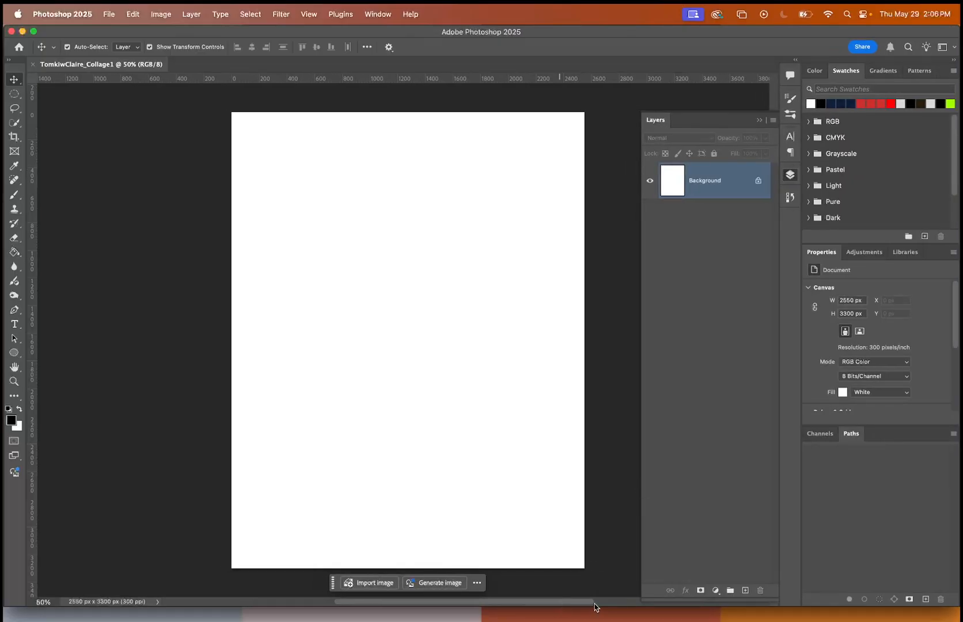
left_click_drag(594, 610, 594, 620)
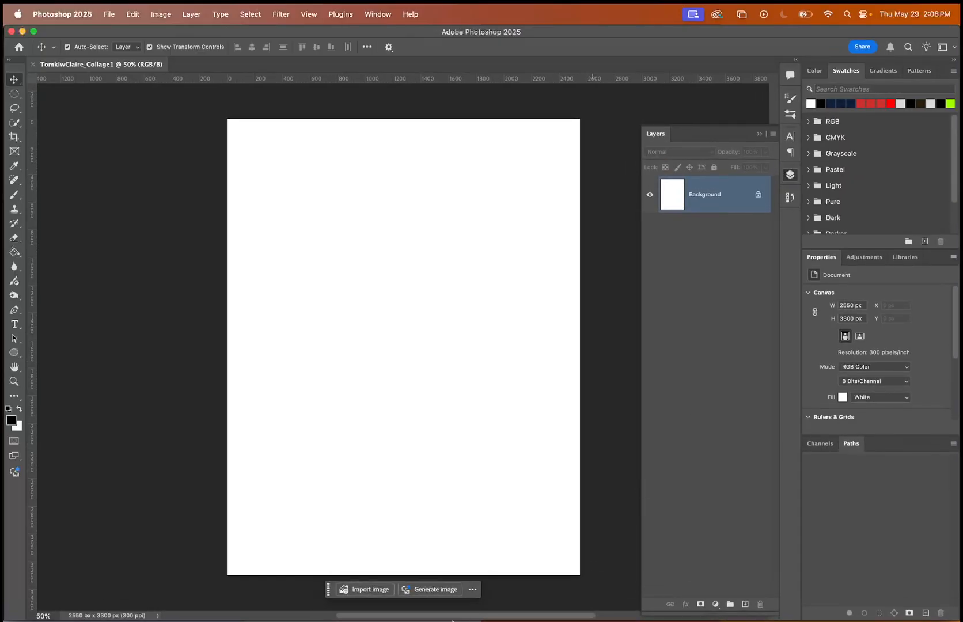
Resume the song in the music mini player and return to Photoshop.
left_click(425, 602)
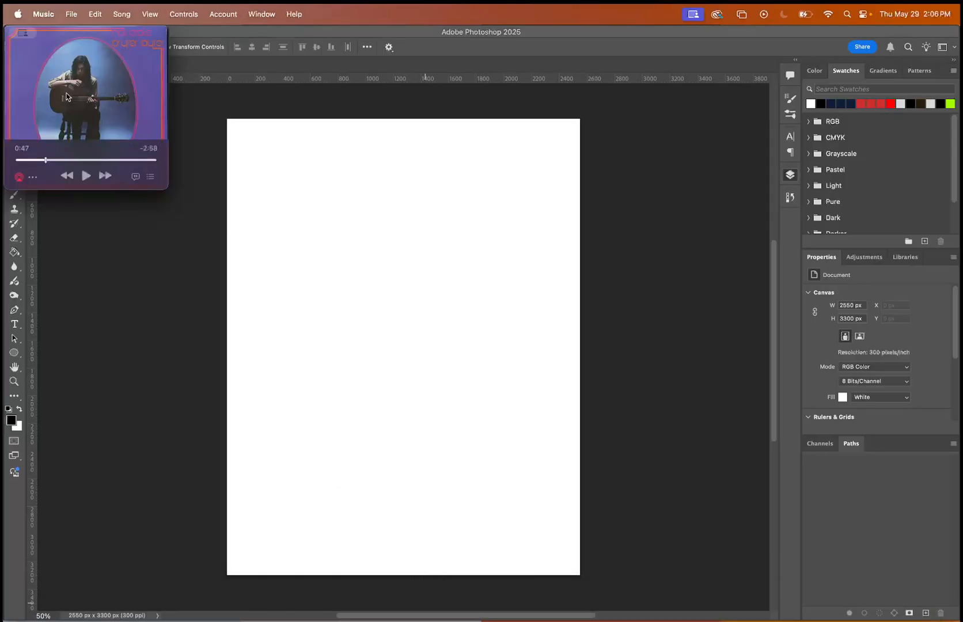
left_click(85, 175)
left_click(195, 36)
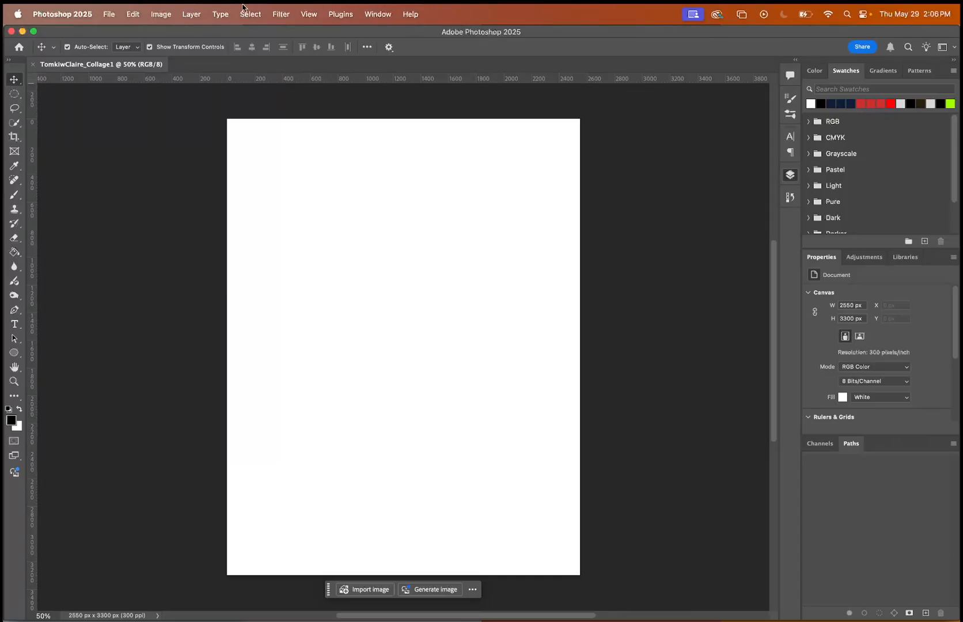
Move the application window aside, bring the music mini player forward, and return the application window to its original place.
left_click_drag(180, 31, 237, 31)
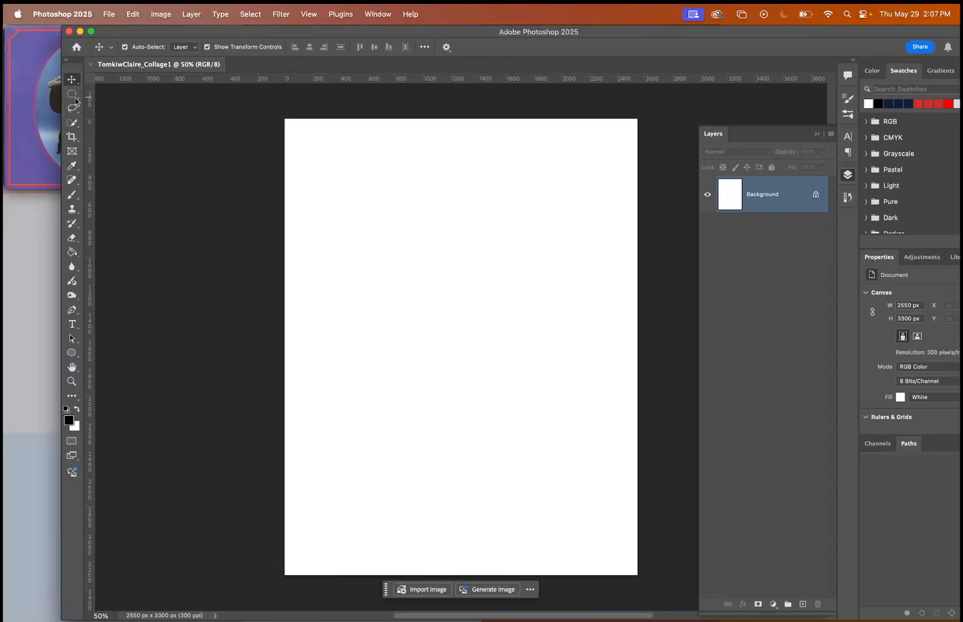
left_click(31, 104)
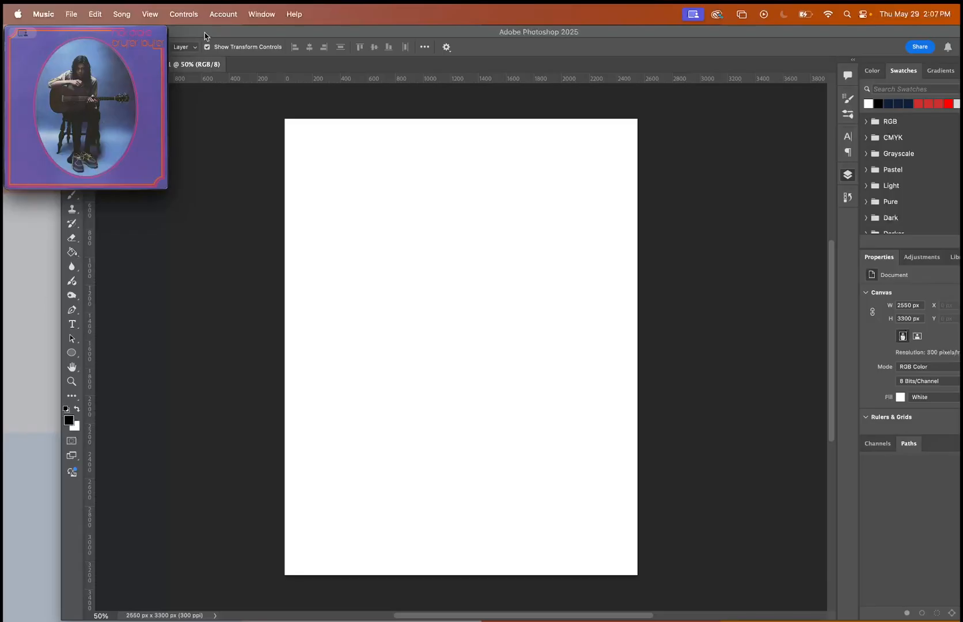
left_click_drag(206, 33, 148, 31)
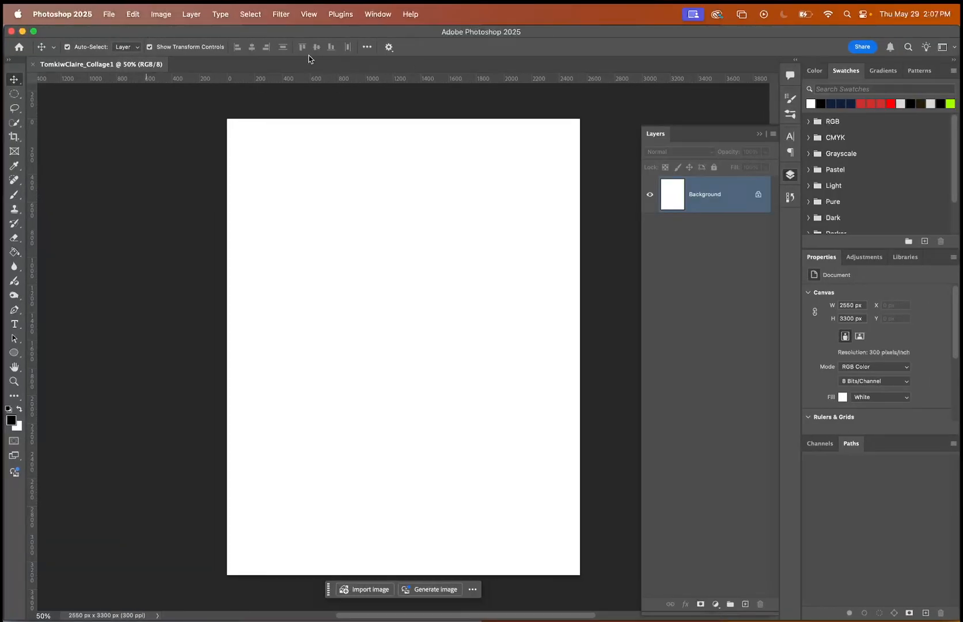
Examine the variants grouped with the Move and Elliptical Marquee tools and select the Paint Bucket tool.
left_click(13, 393)
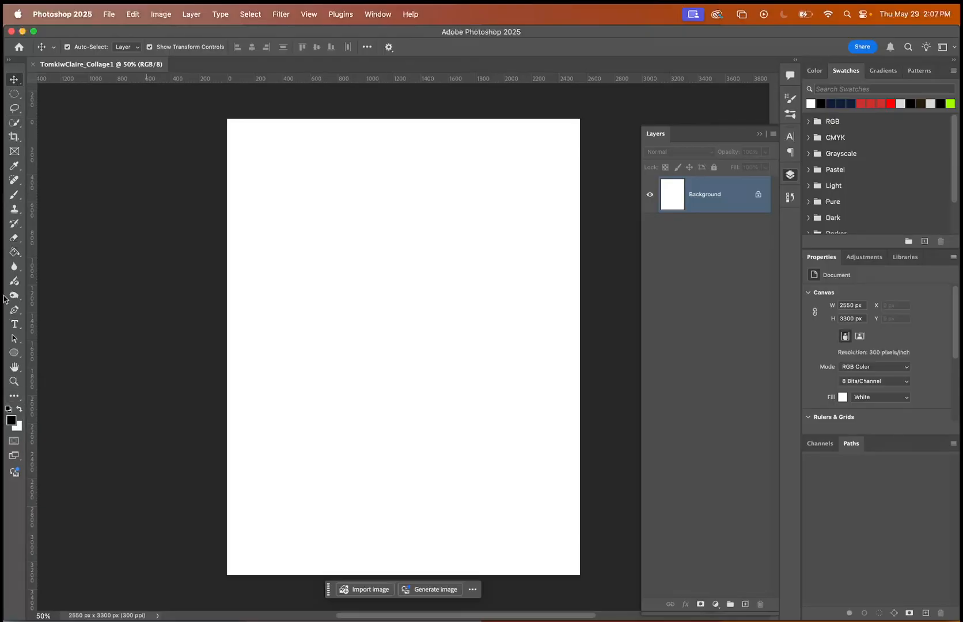
left_click(20, 86)
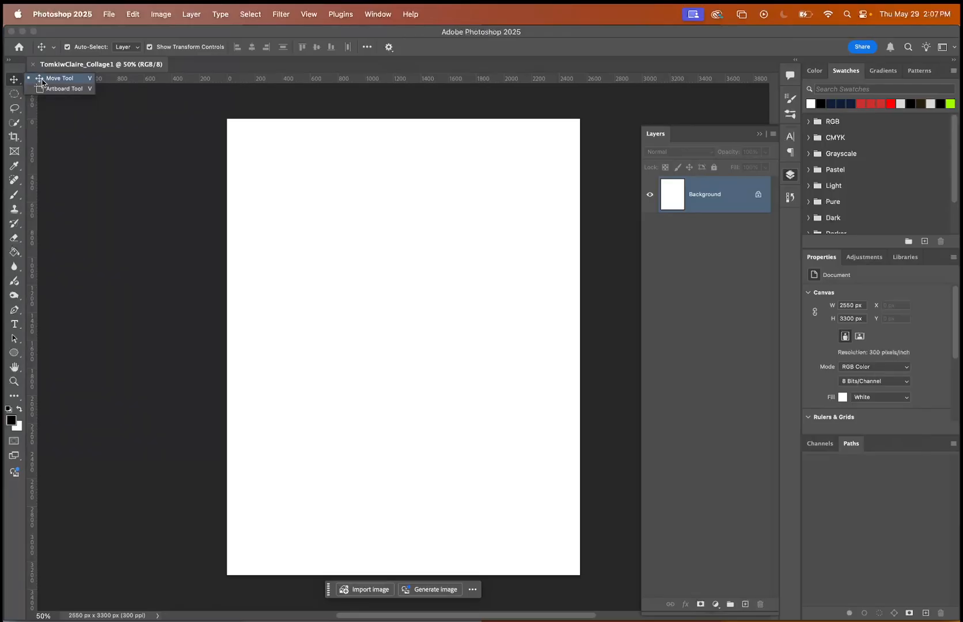
left_click(16, 96)
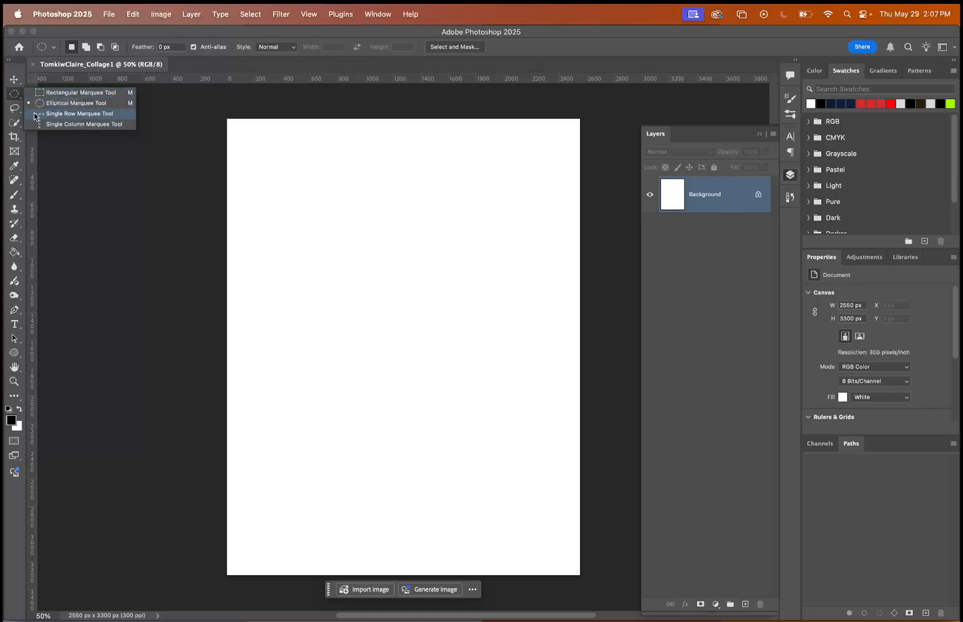
left_click(15, 253)
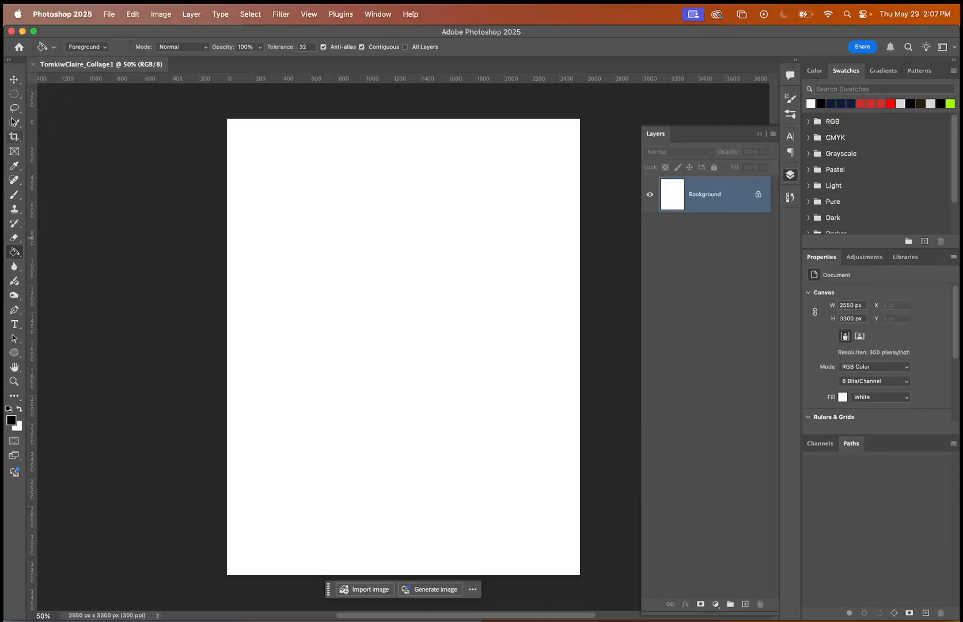
Switch the workspace to Photography.
left_click(373, 12)
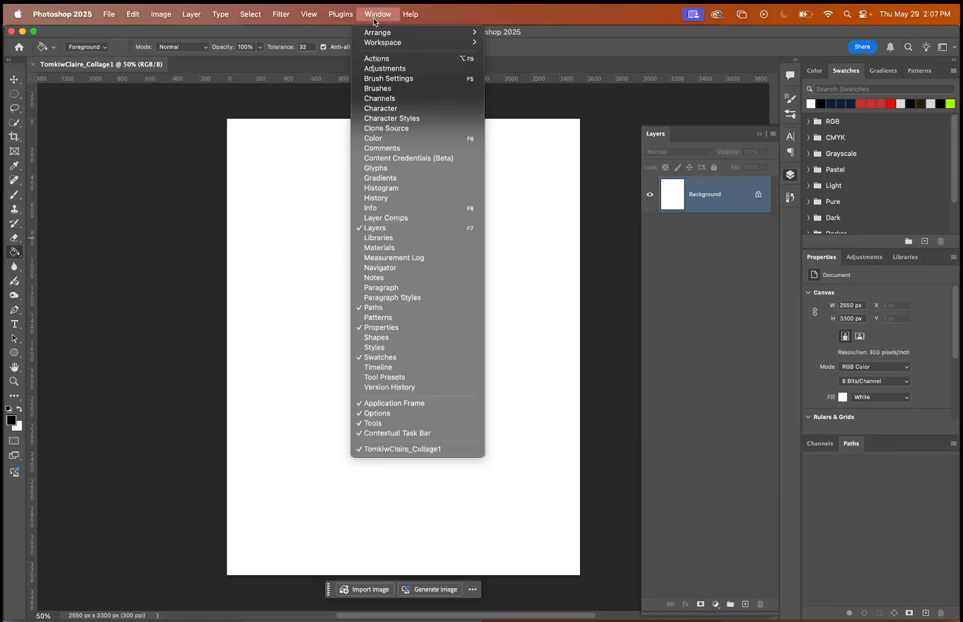
mouse_move(386, 42)
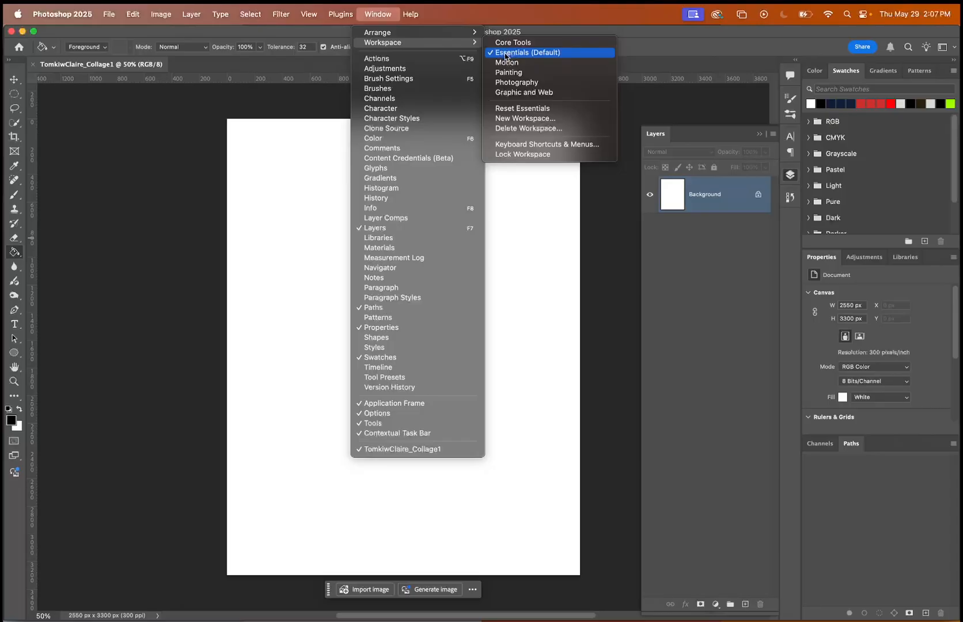
left_click(507, 86)
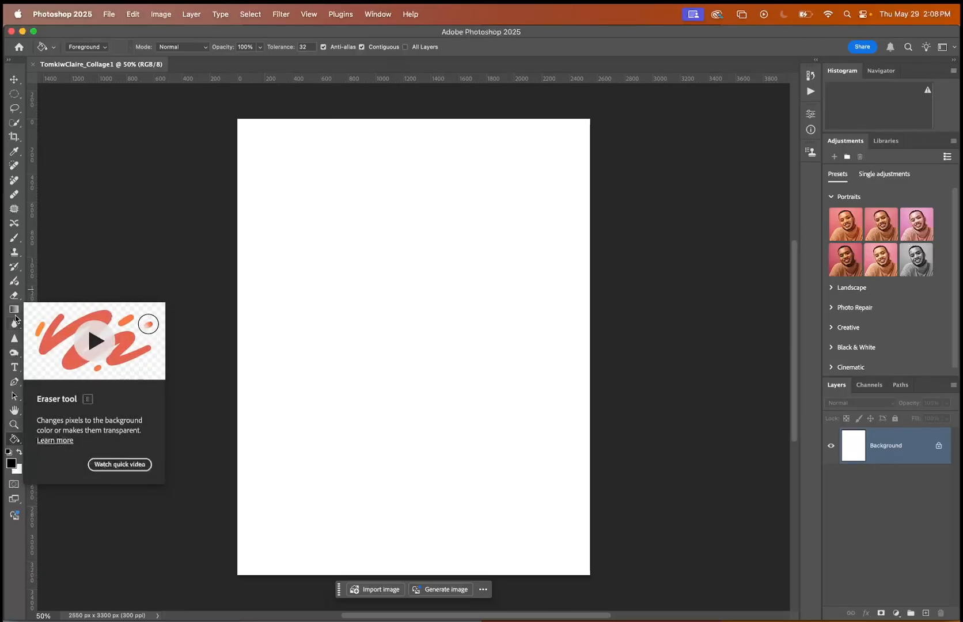
Examine the extra tools offered in the Photography workspace, along with the Path Selection variants and the Brush tool.
left_click(14, 440)
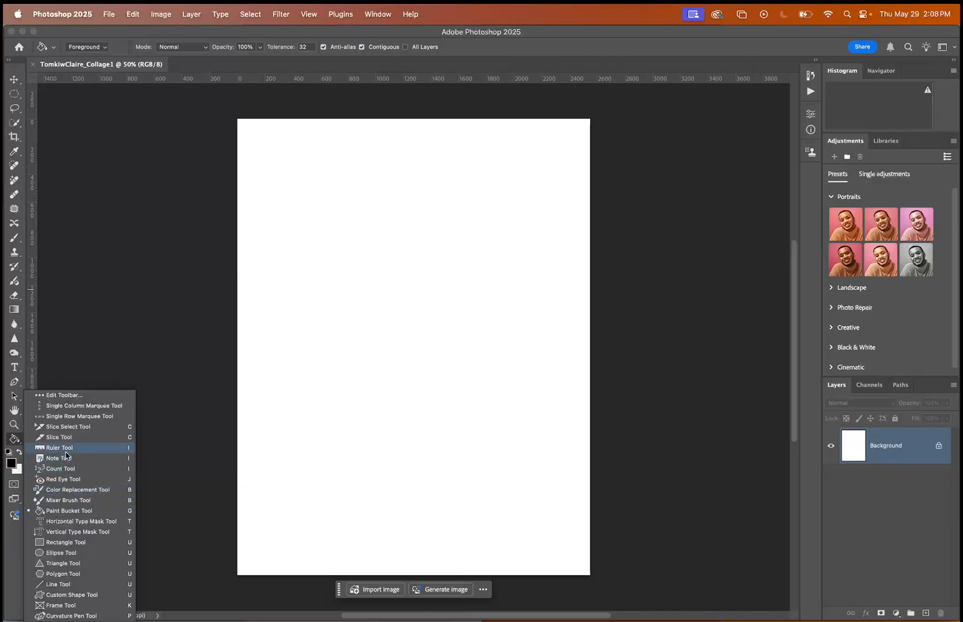
left_click(14, 442)
right_click(14, 442)
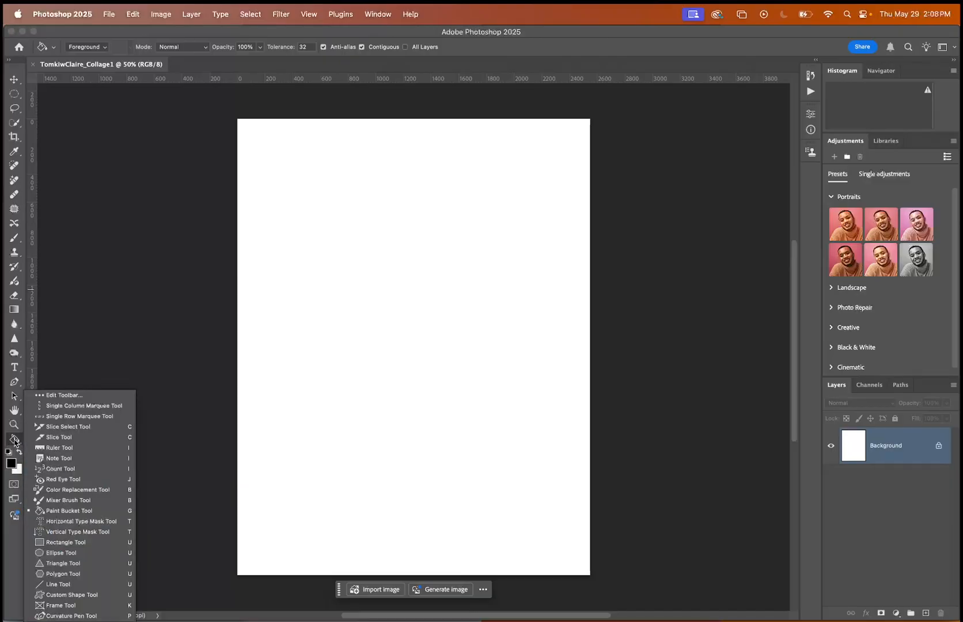
left_click(15, 395)
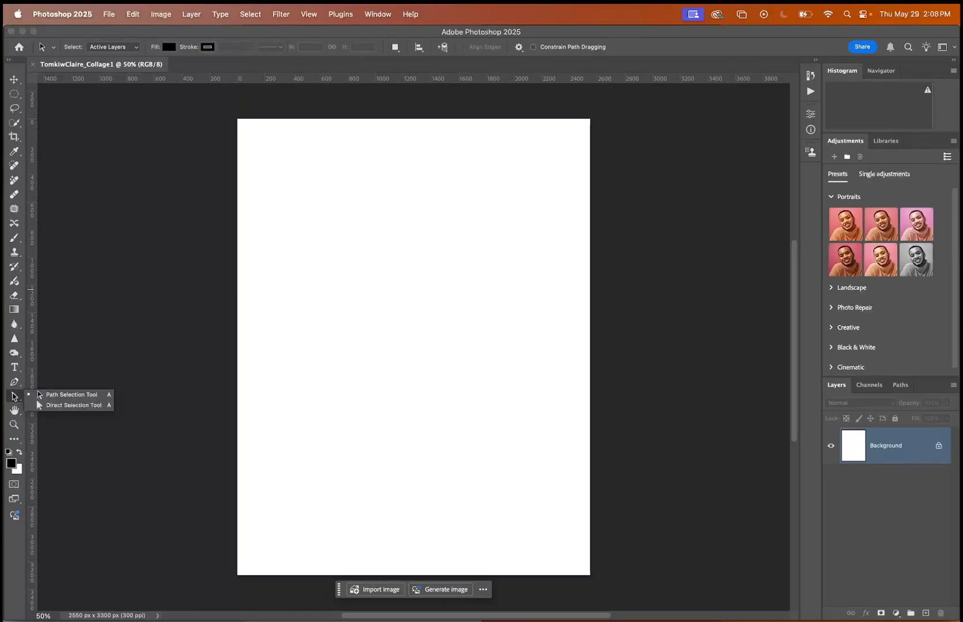
left_click(14, 397)
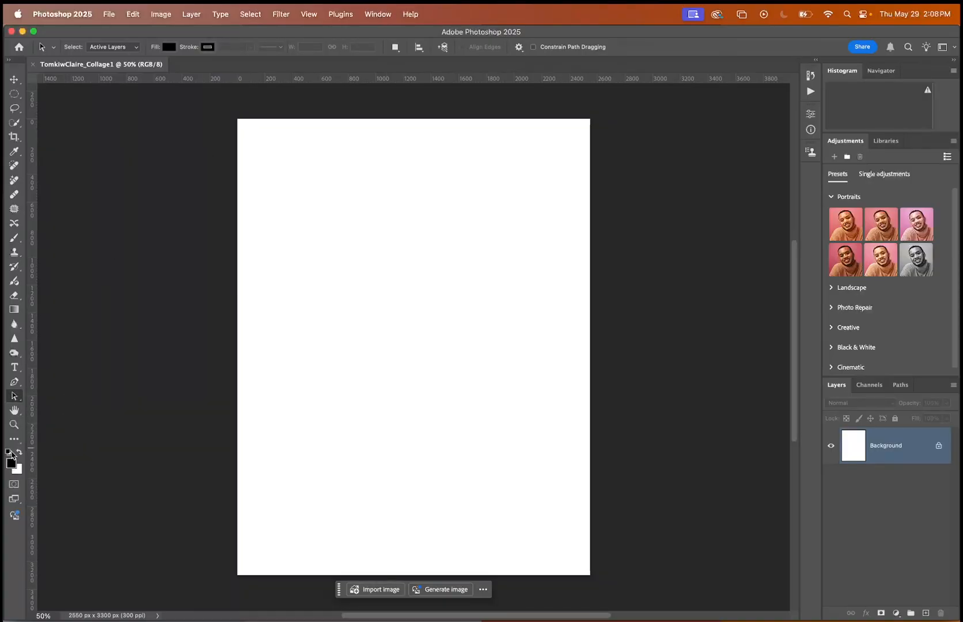
left_click(13, 441)
left_click(14, 440)
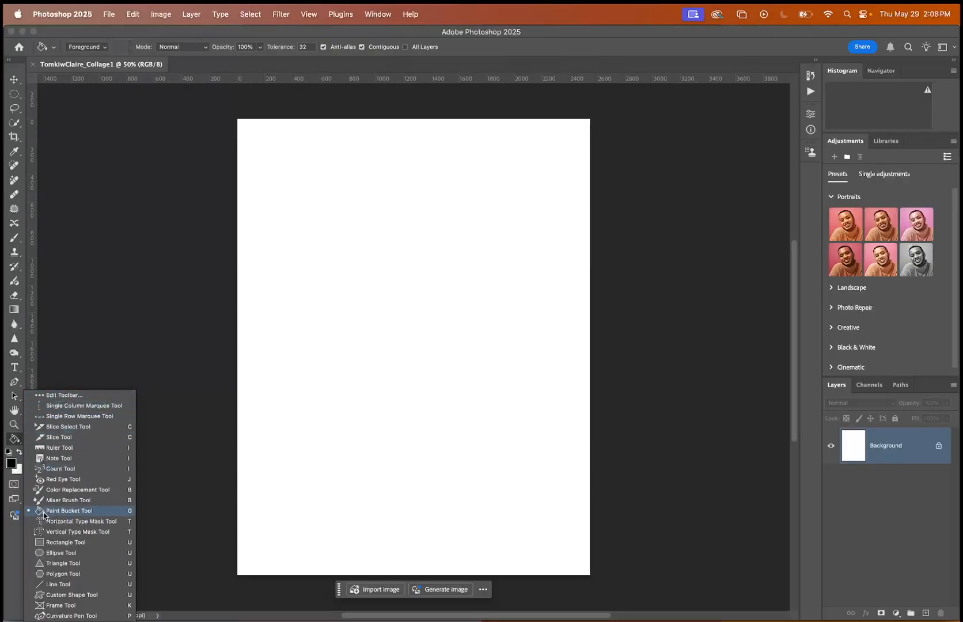
left_click(14, 238)
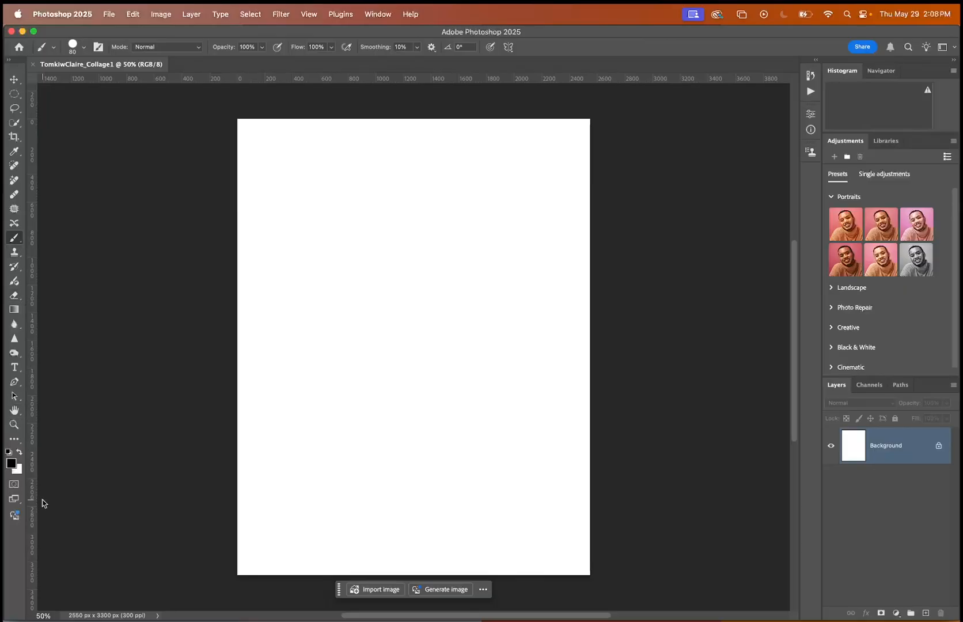
left_click(17, 440)
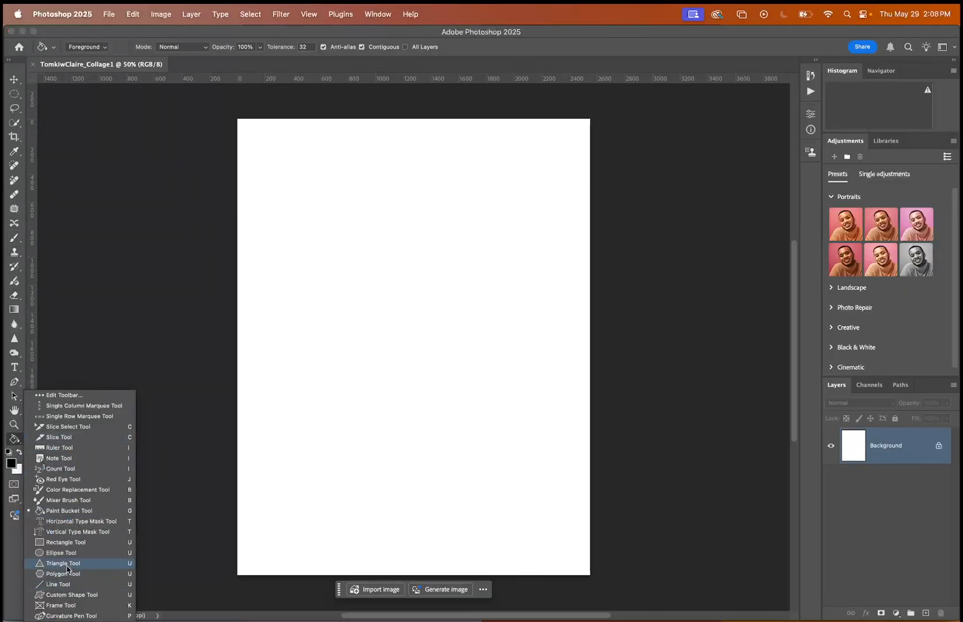
left_click(17, 439)
Switch the workspace to Painting and examine its additional tools.
left_click(378, 8)
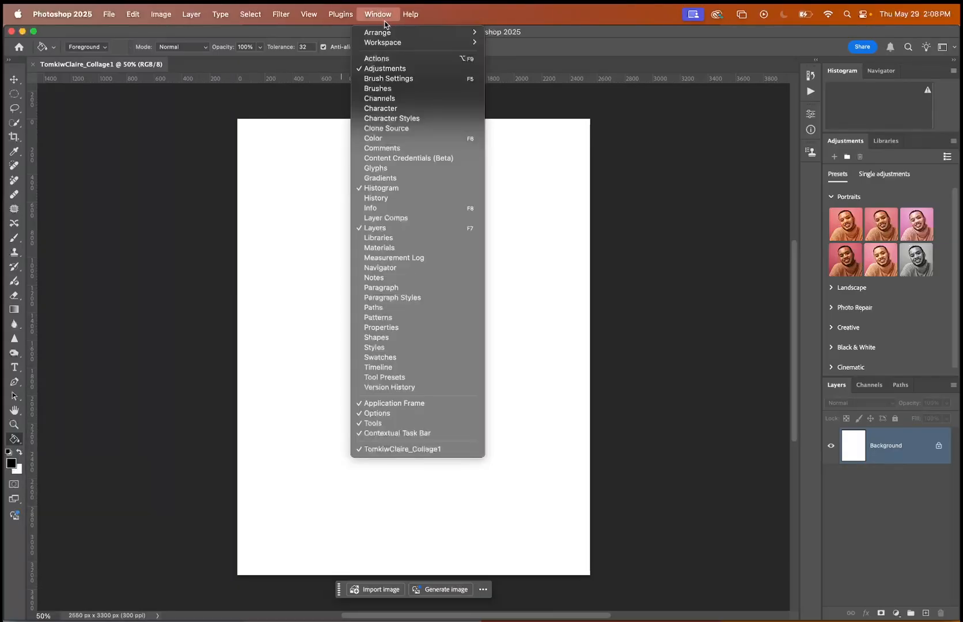
left_click(508, 72)
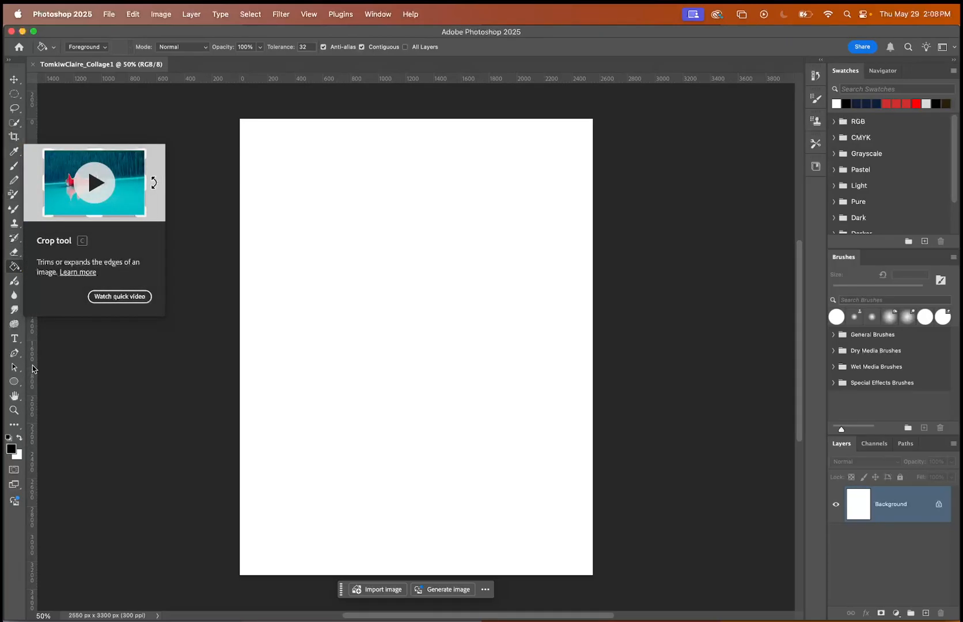
left_click(19, 432)
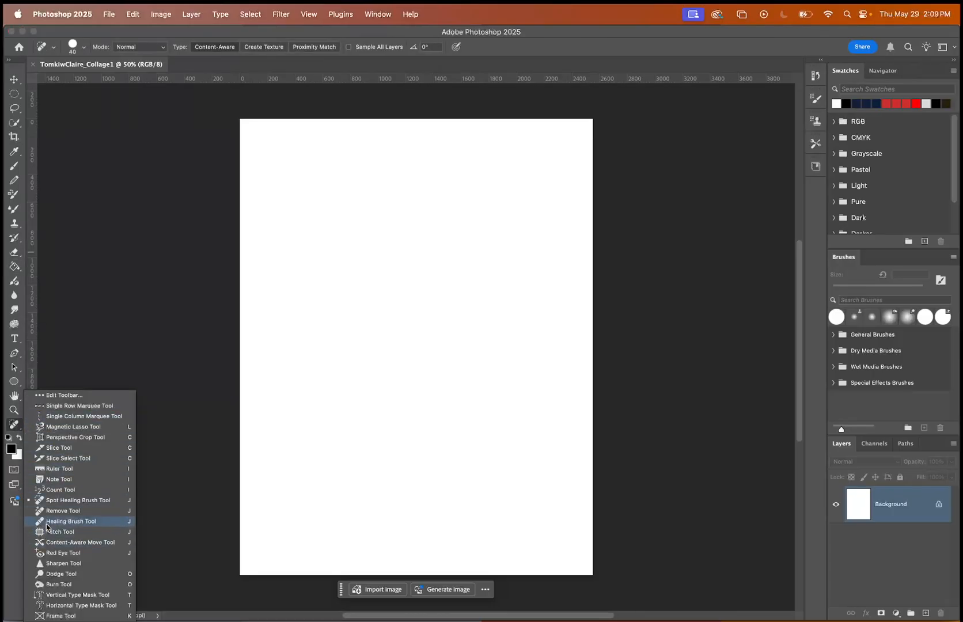
left_click(25, 431)
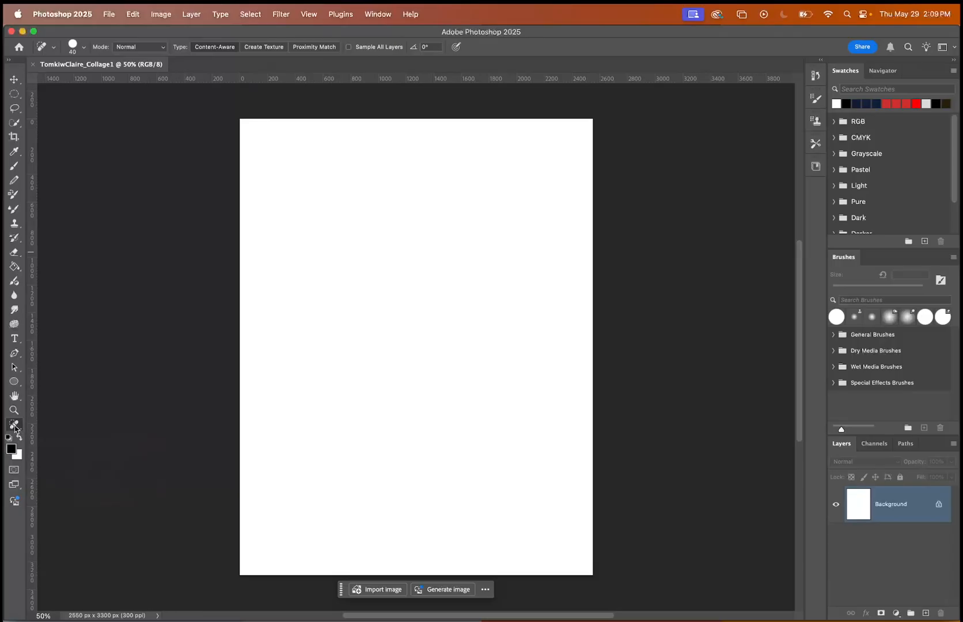
Switch the workspace back to Essentials (Default).
left_click(364, 15)
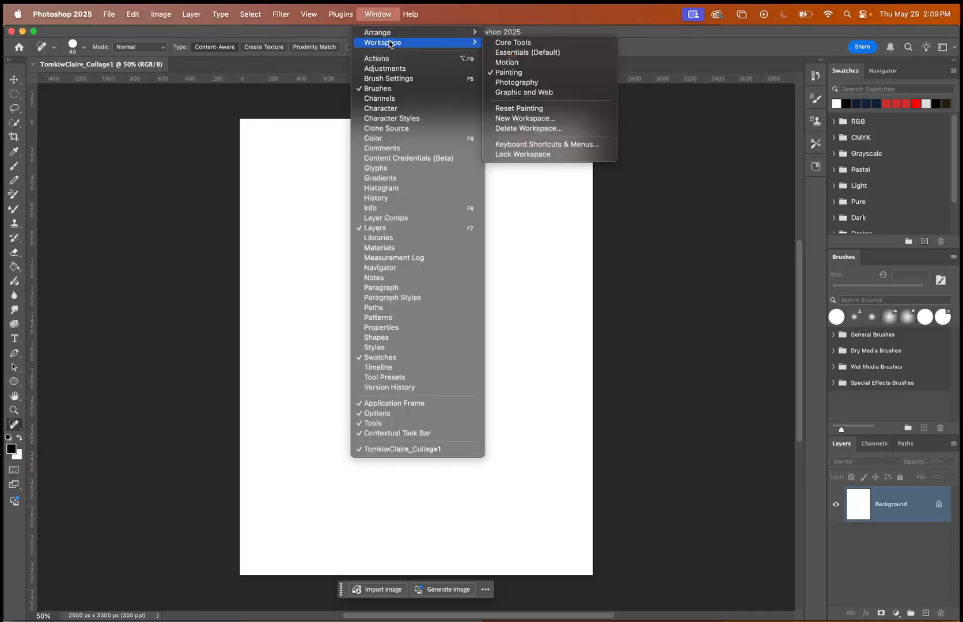
mouse_move(411, 42)
left_click(505, 43)
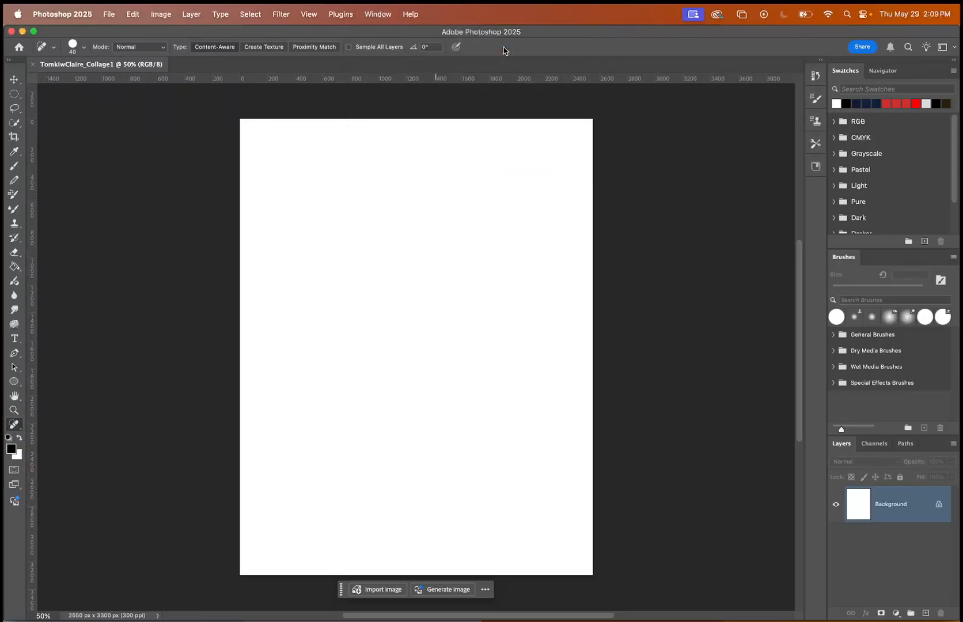
left_click(377, 14)
left_click(511, 53)
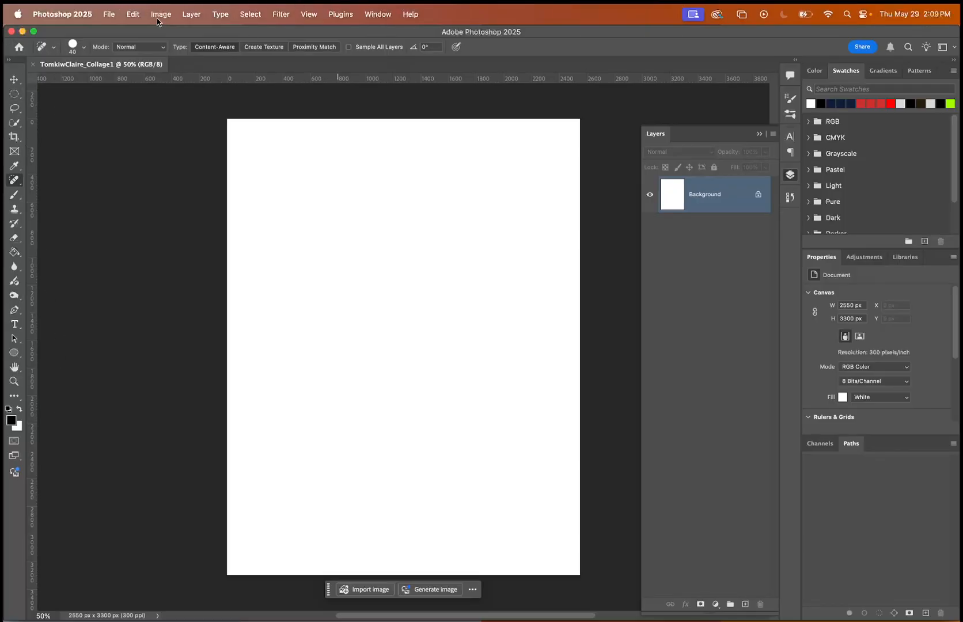
left_click(110, 11)
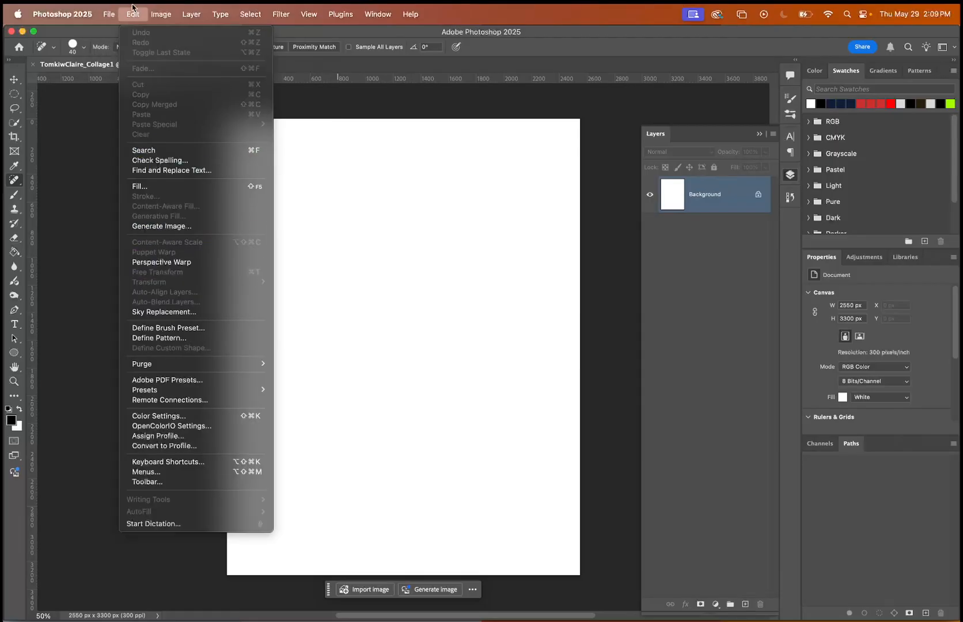
left_click(193, 7)
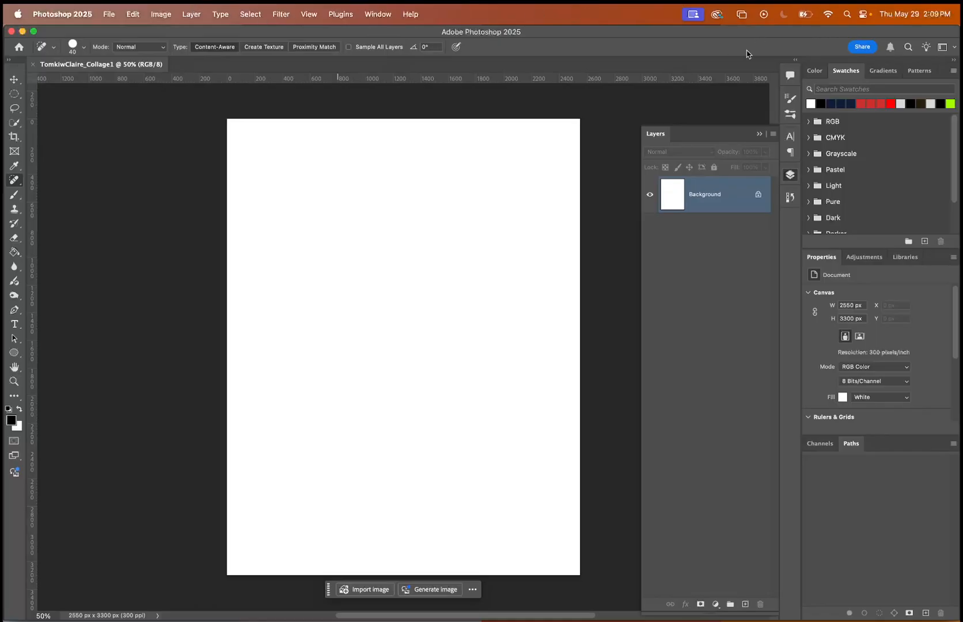
Collapse the Layers panel, then detach the Patterns panel from its group and close it.
left_click(759, 133)
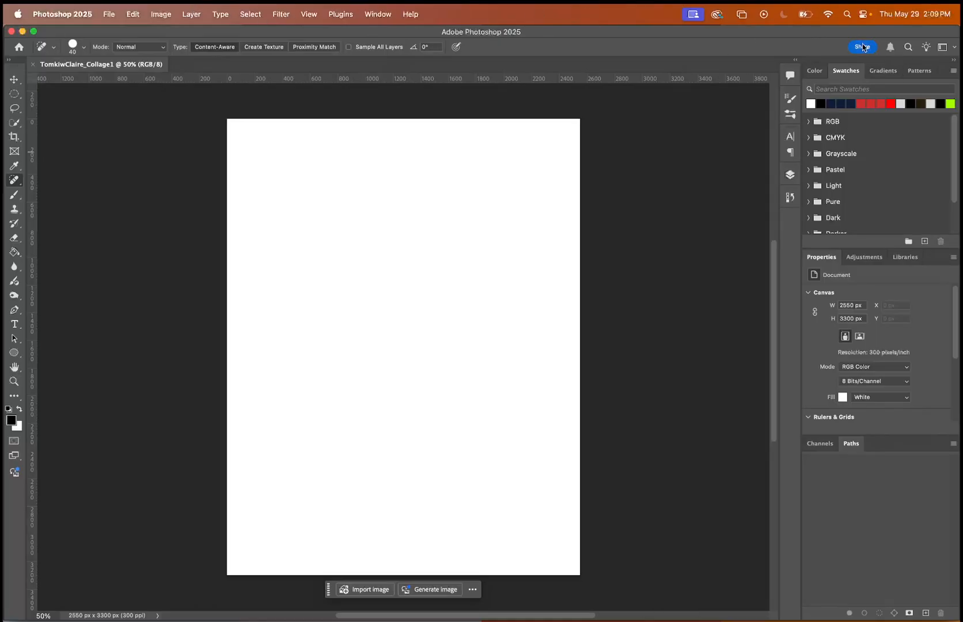
left_click(922, 71)
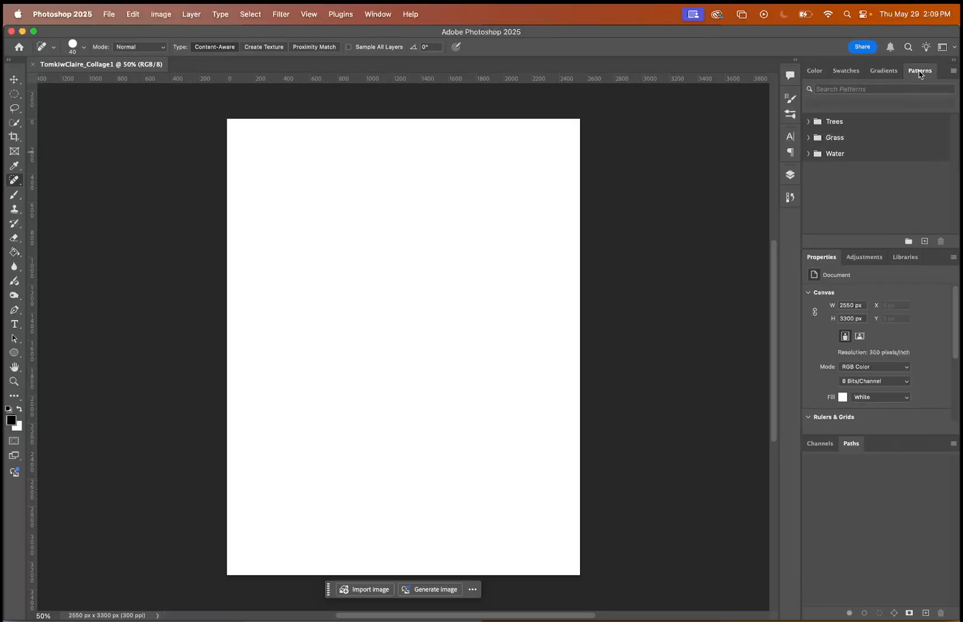
left_click_drag(920, 74, 640, 225)
left_click(629, 211)
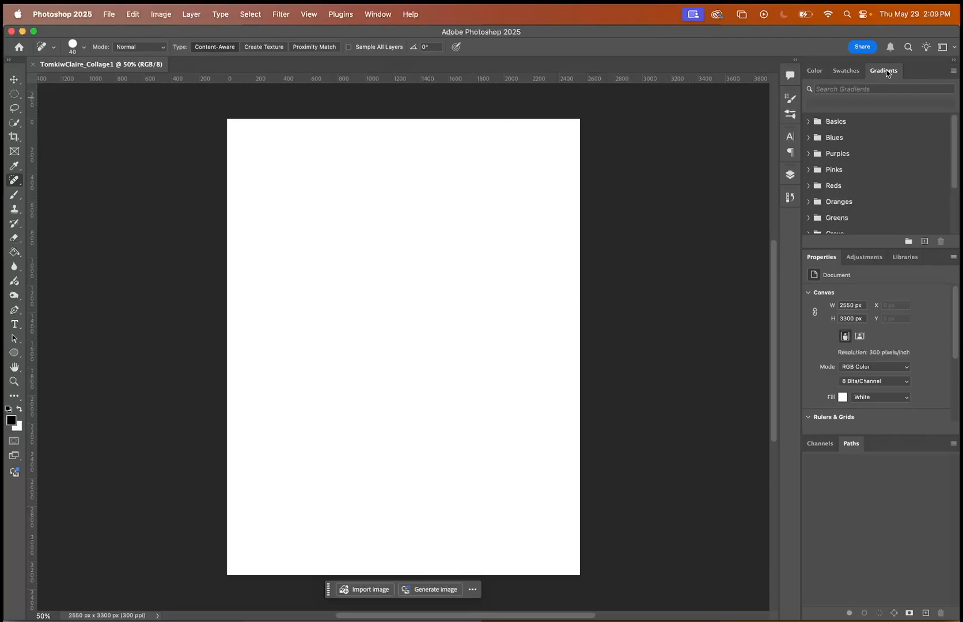
Float the Gradients panel over the canvas and dock it back beside Swatches.
left_click_drag(887, 71, 673, 241)
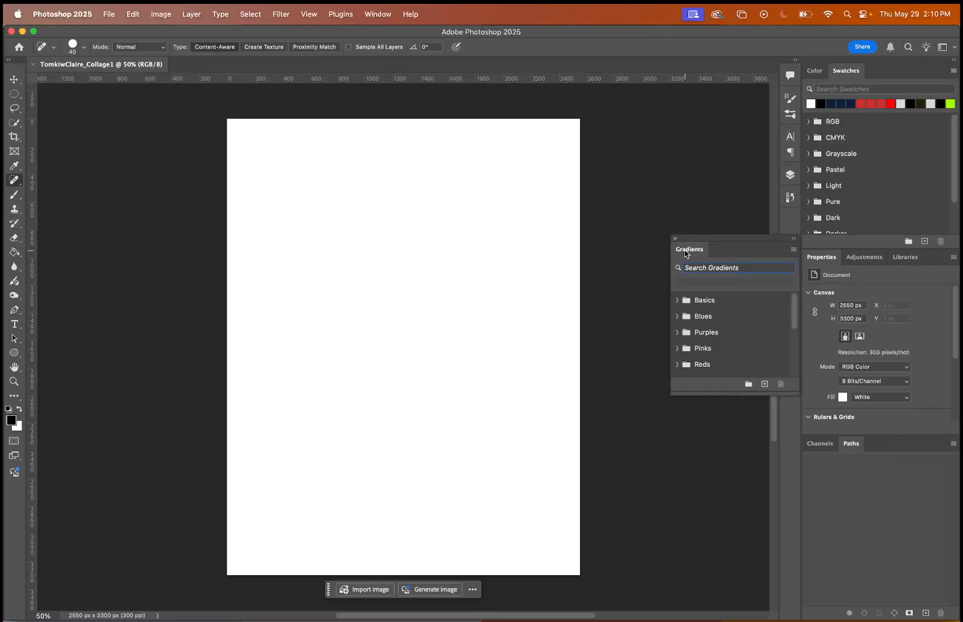
left_click_drag(697, 249, 882, 70)
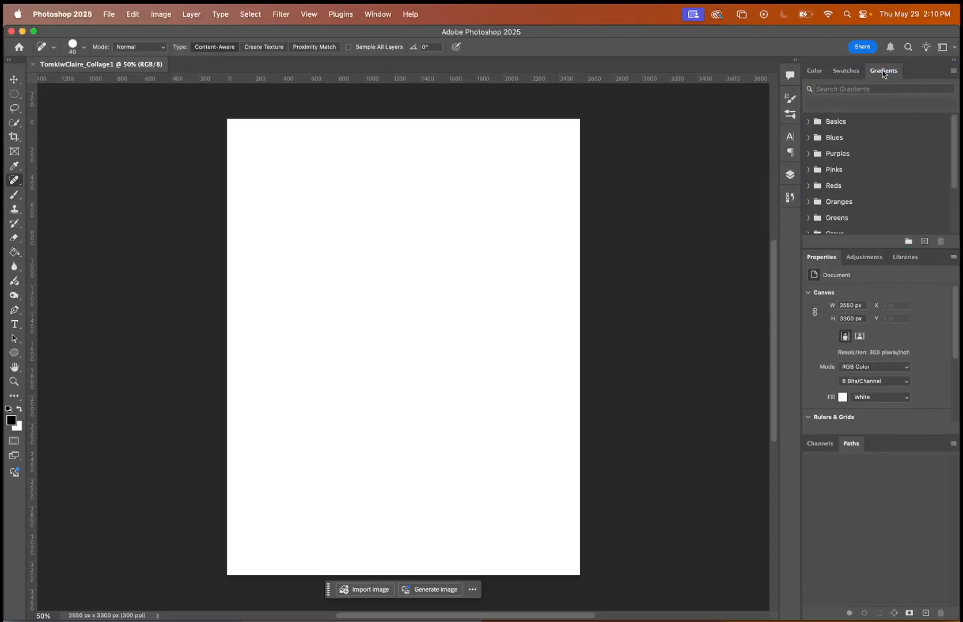
Expand the Layers panel, view the Character panel's text settings, and bring the Layers panel back.
left_click(790, 176)
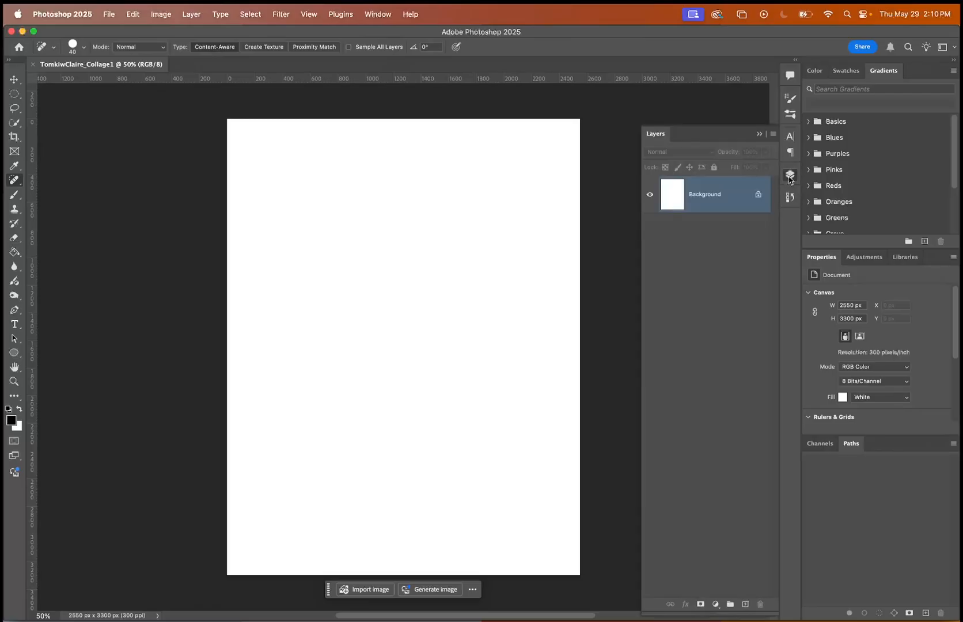
left_click(790, 137)
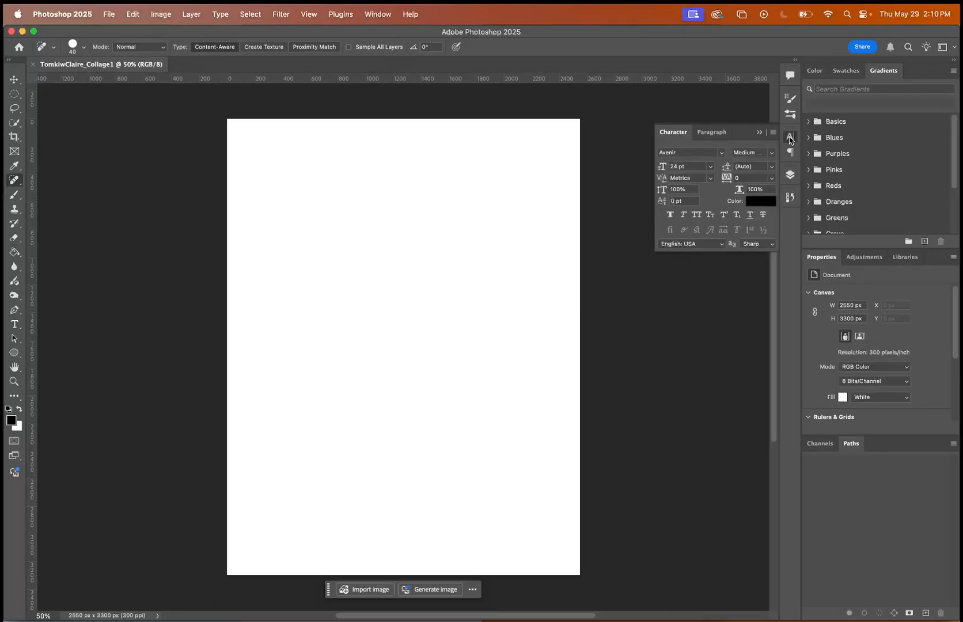
left_click(790, 175)
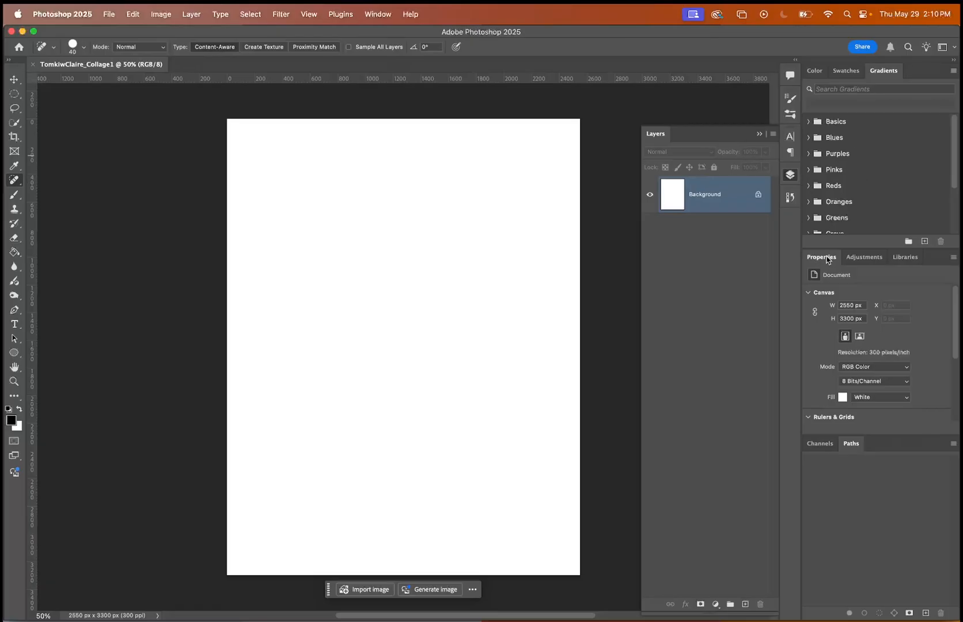
Move the Properties panel into the group with Color, Swatches and Gradients, making it the first panel there.
left_click_drag(826, 260, 836, 76)
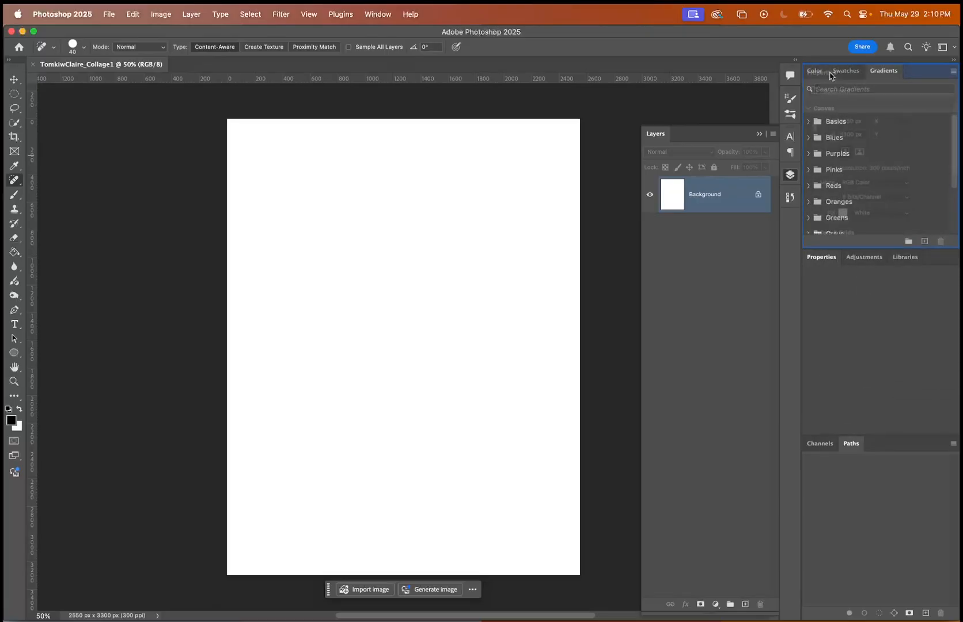
left_click_drag(909, 70, 813, 71)
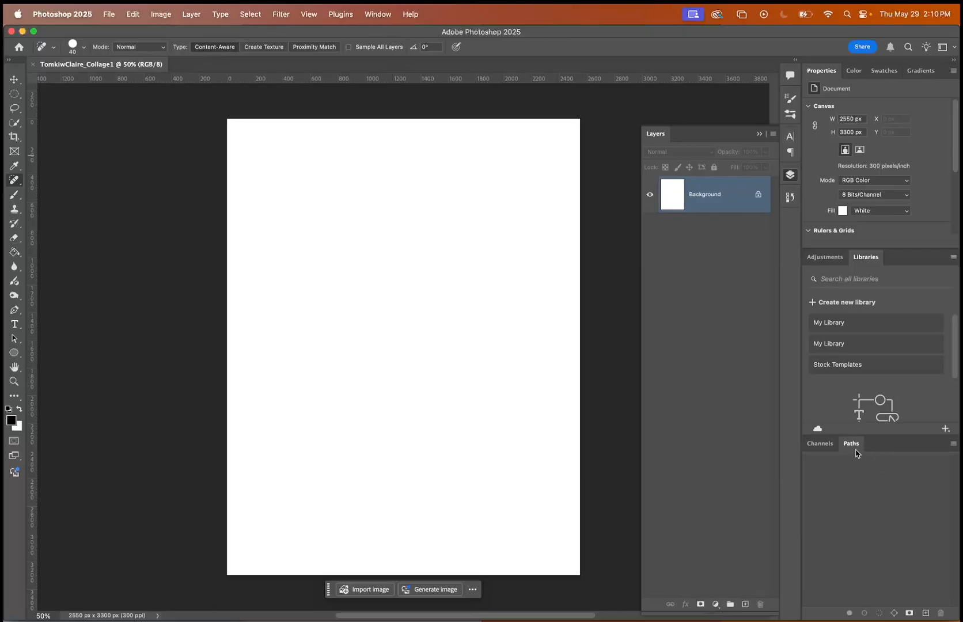
Detach the Paths panel from Channels and close it, then reduce the height of the Channels panel.
left_click_drag(854, 446, 679, 443)
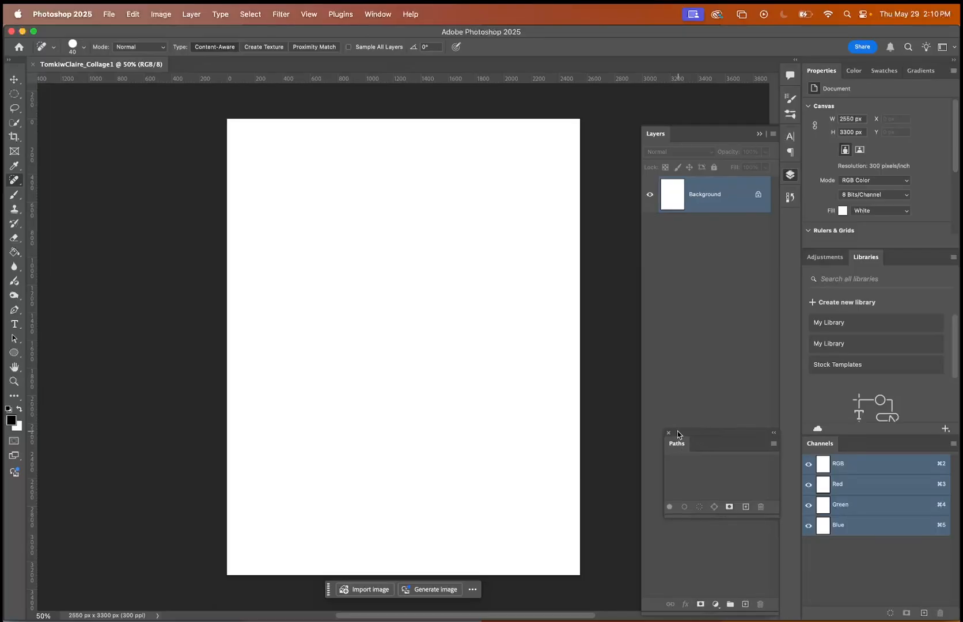
left_click(668, 434)
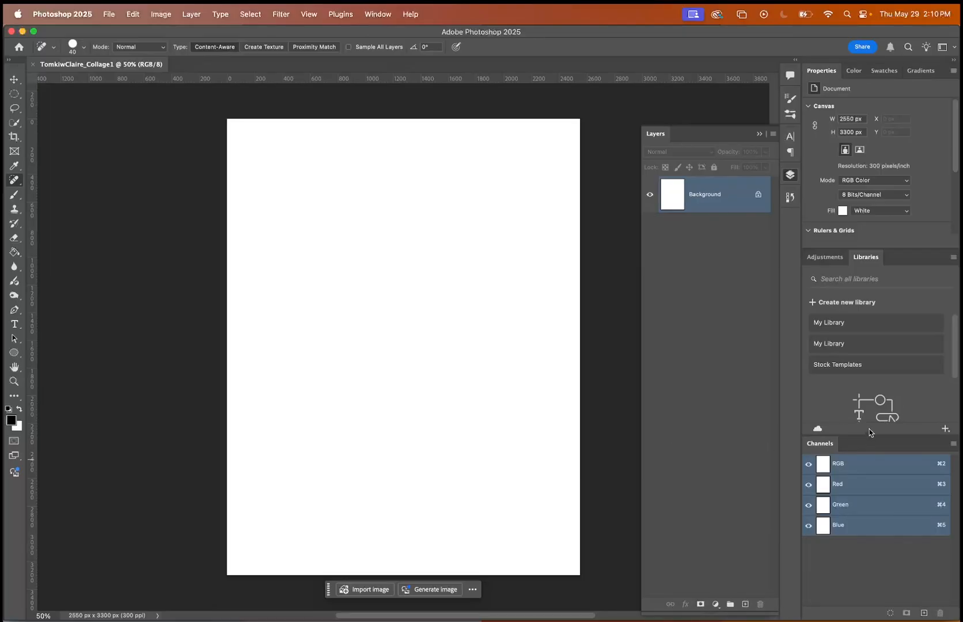
left_click_drag(868, 436, 826, 550)
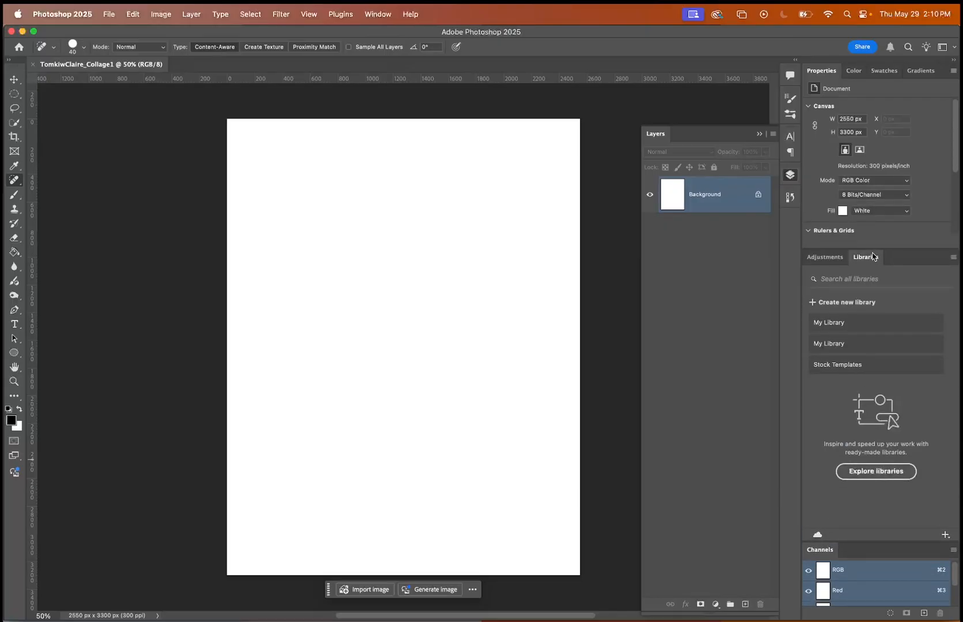
Detach and close the Libraries and Adjustments panels, then adjust the boundary so Properties takes most of the column above Channels.
left_click_drag(867, 257, 707, 346)
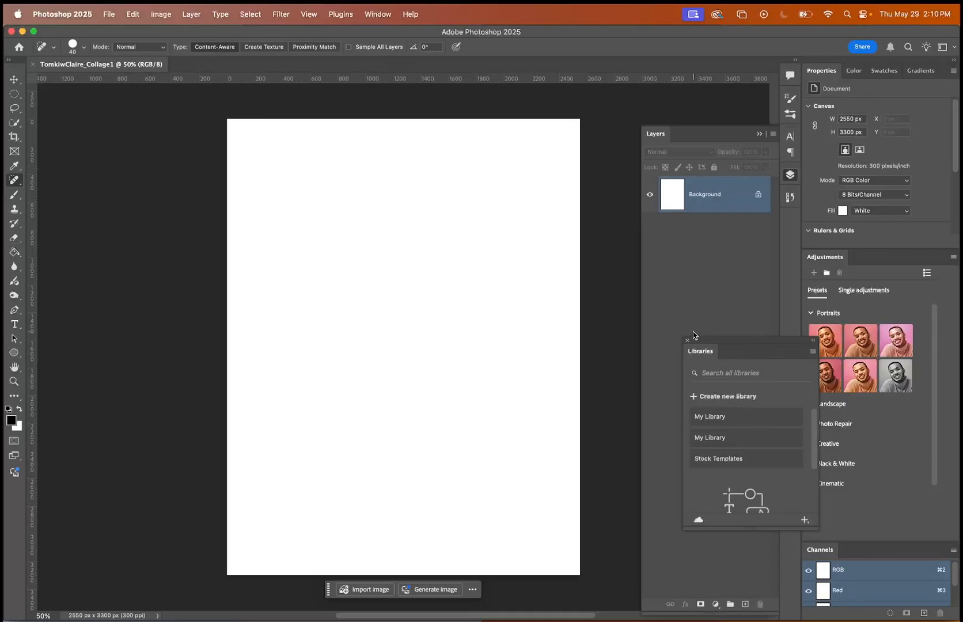
left_click(687, 341)
left_click_drag(824, 257, 651, 299)
left_click(650, 296)
left_click_drag(871, 342, 856, 500)
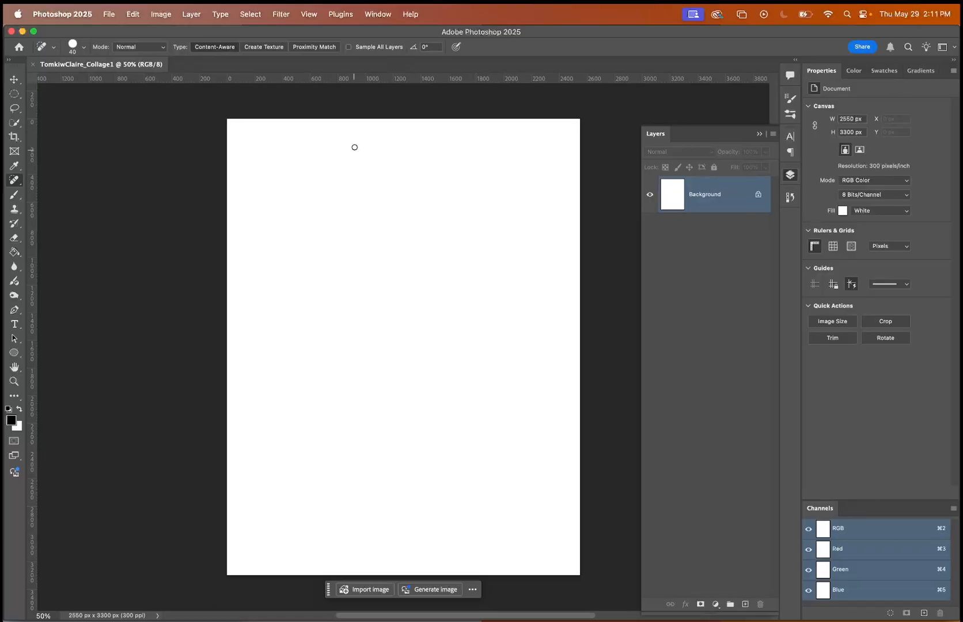
Show the History panel to view the document's history states, then bring back the Layers panel.
left_click(383, 8)
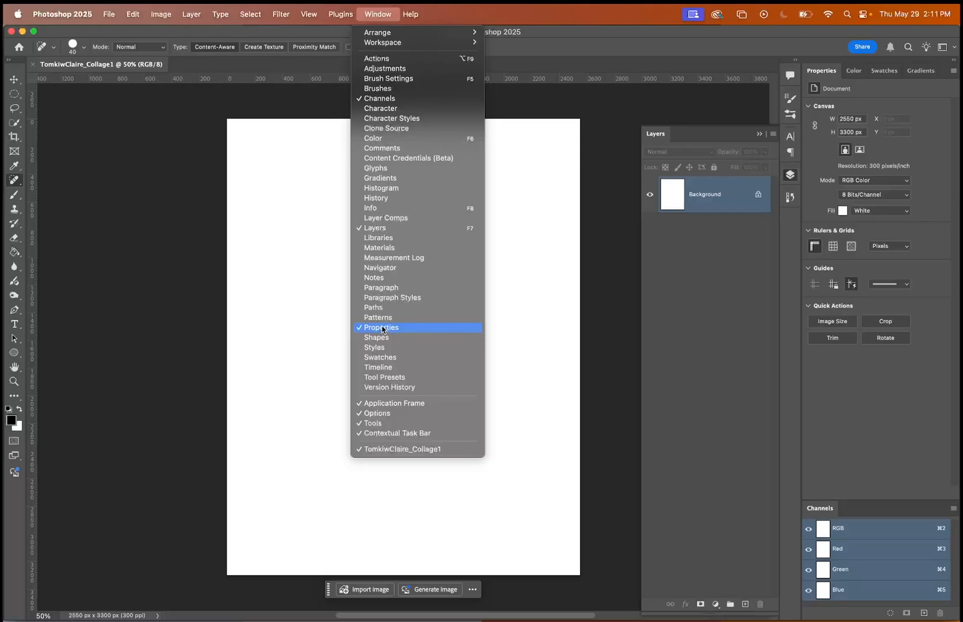
left_click(384, 199)
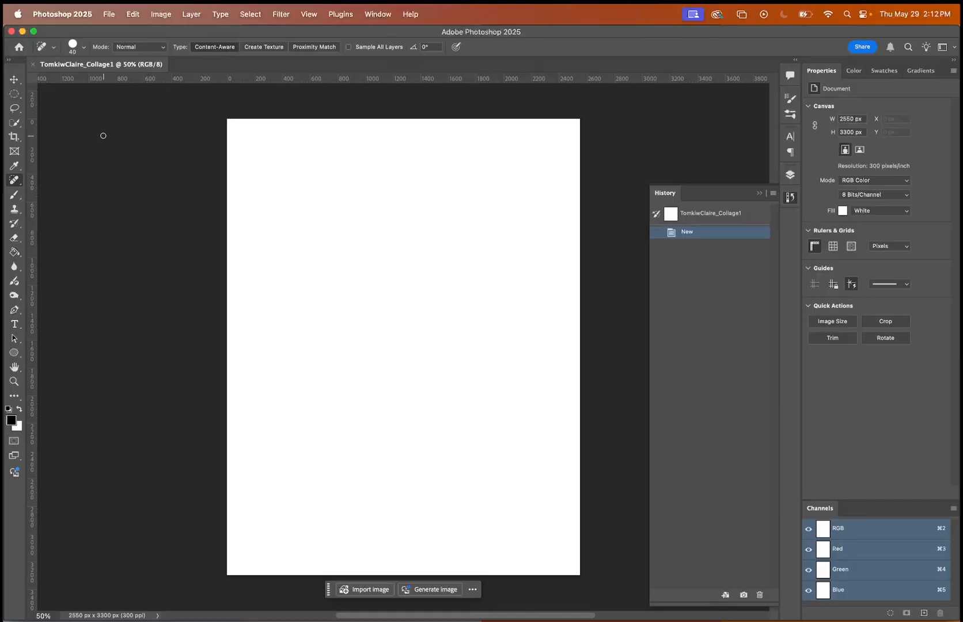
left_click(791, 176)
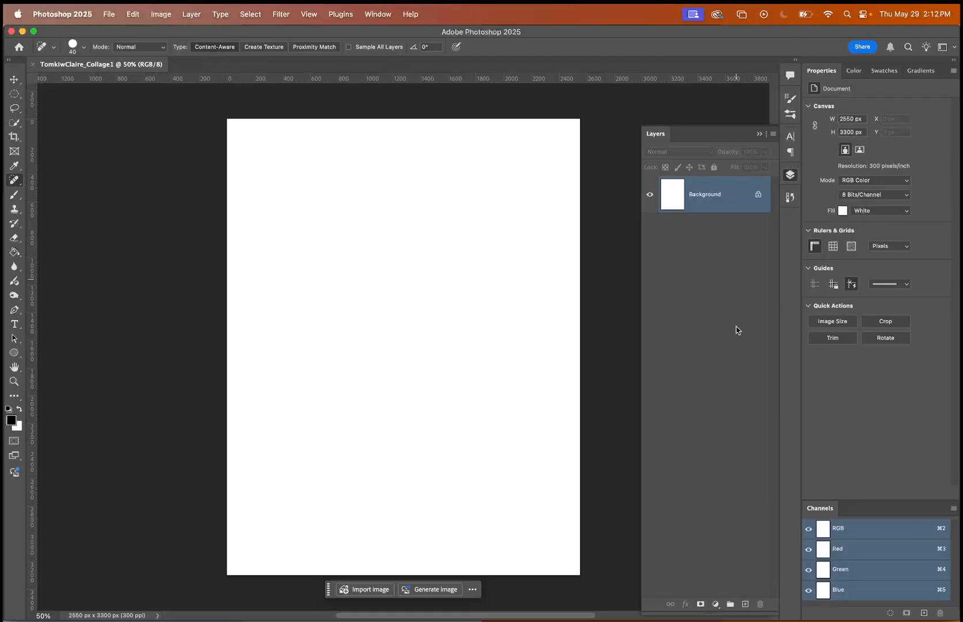
Draw a dark blue circle about 1180 px across with the Ellipse tool, slightly left of the page's centre.
left_click(13, 352)
left_click_drag(284, 228, 449, 391)
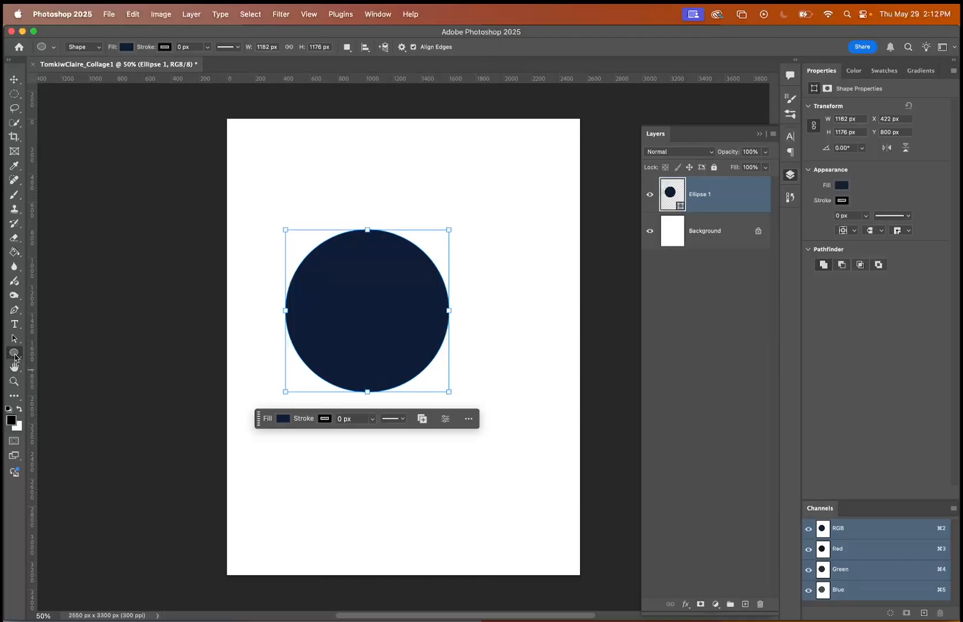
Set the foreground color to red (ff0000) and draw a square about 1099 px wide overlapping the circle's lower-right part.
left_click(14, 353)
left_click(61, 352)
left_click(11, 420)
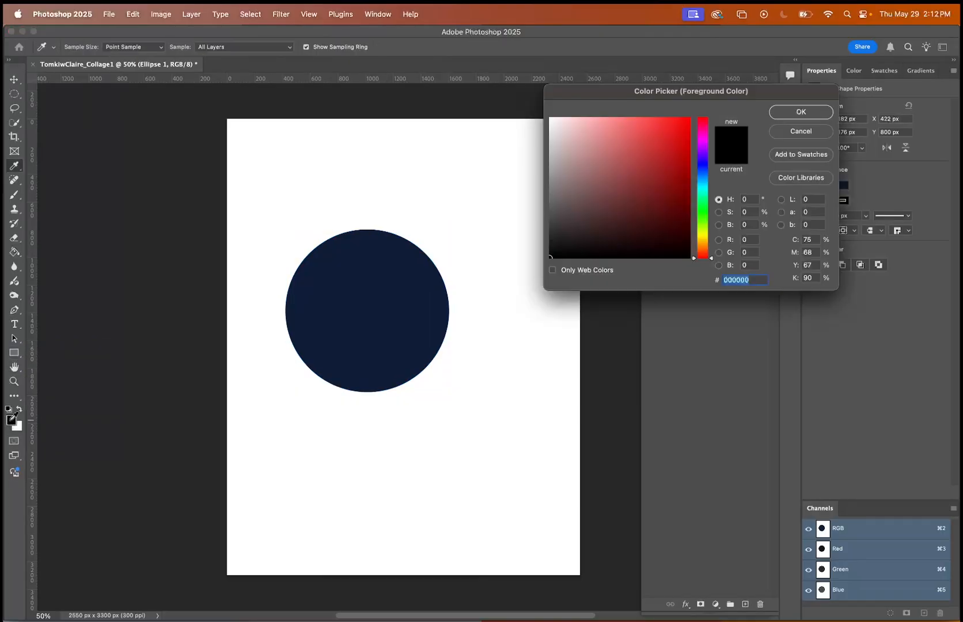
left_click(611, 131)
left_click(801, 112)
left_click_drag(393, 296, 544, 441)
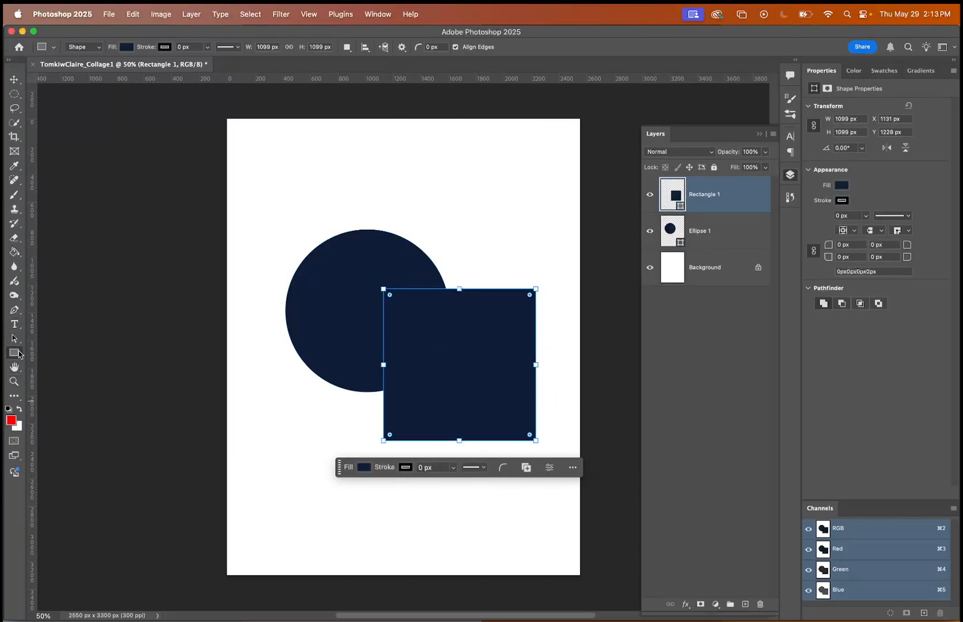
Rasterize the square's shape layer and fill the square with the red foreground color using the Paint Bucket.
left_click(15, 251)
left_click(470, 345)
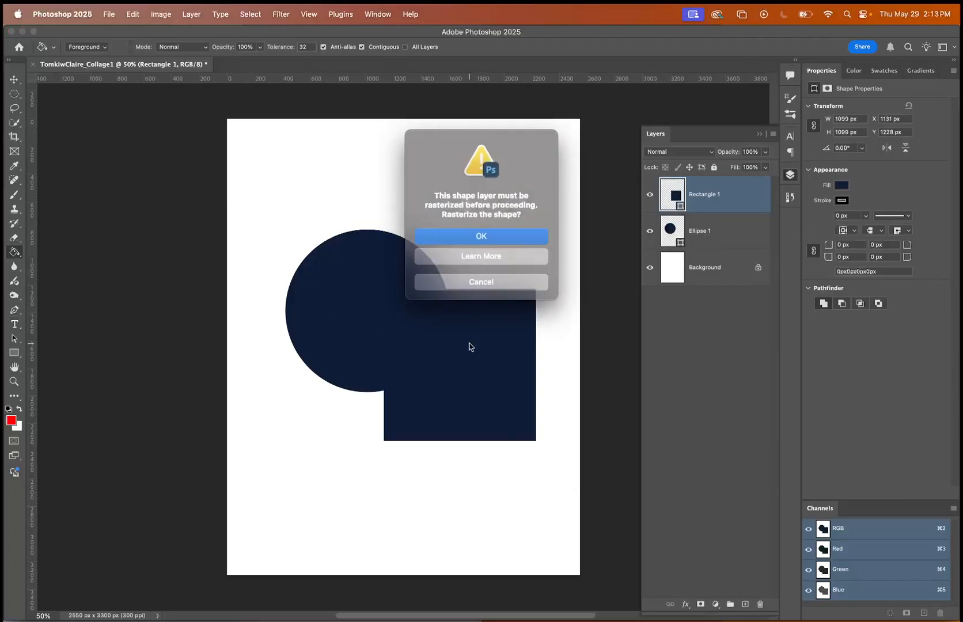
left_click(501, 241)
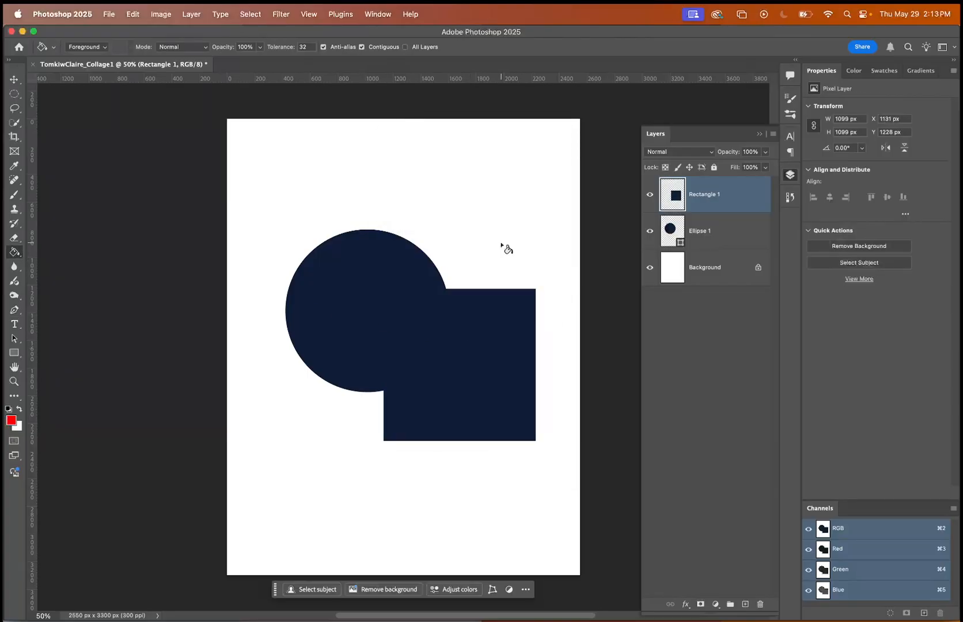
left_click(508, 361)
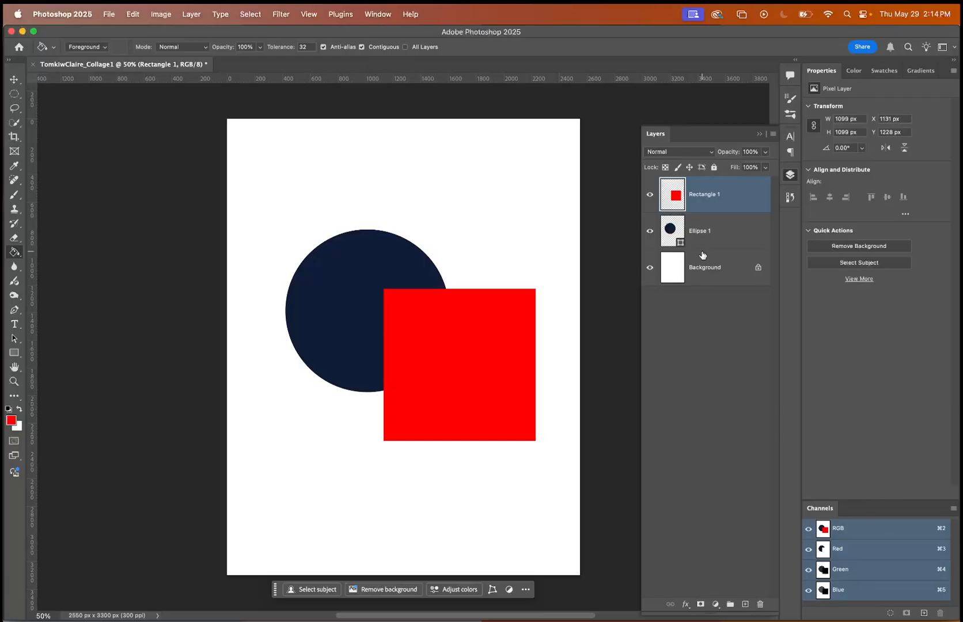
Select the Background layer and toggle its visibility several times, leaving it shown.
left_click(698, 279)
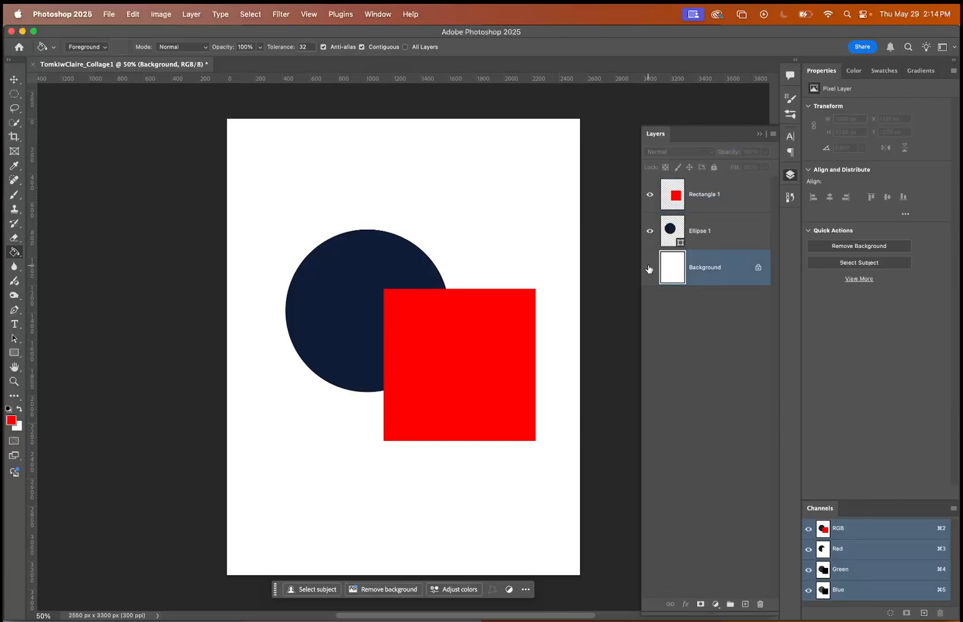
left_click(650, 268)
left_click(650, 267)
left_click(649, 269)
left_click(650, 268)
left_click(649, 268)
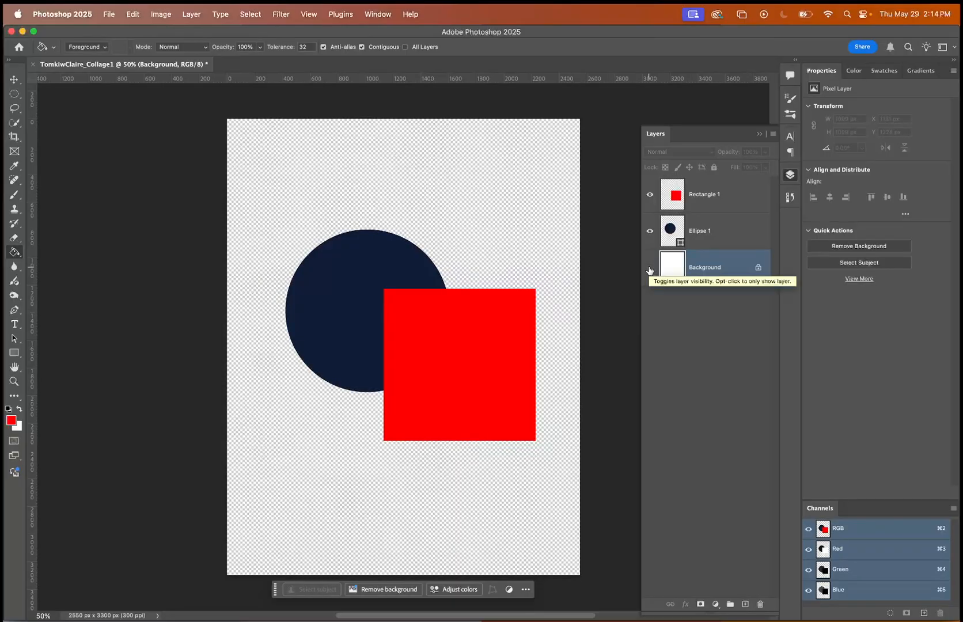
left_click(650, 270)
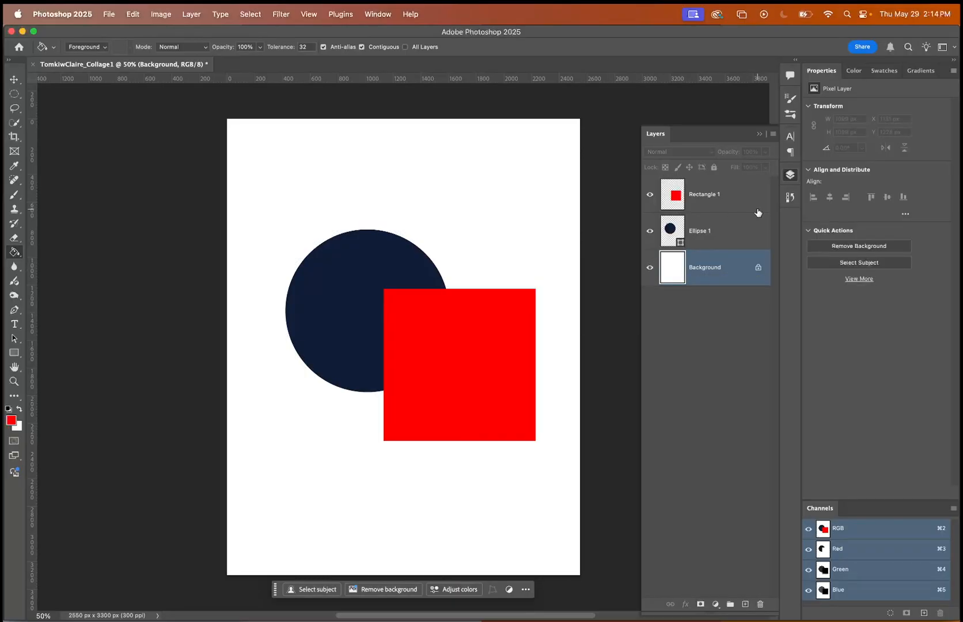
Select the Ellipse 1 and Rectangle 1 layers in turn, then toggle the ellipse's visibility, leaving it shown.
left_click(719, 231)
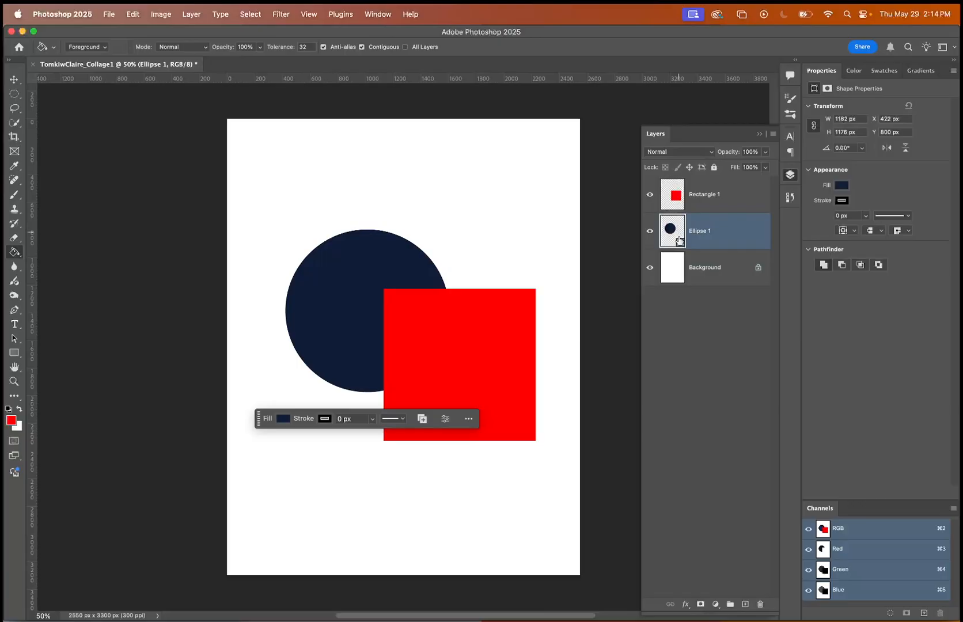
left_click(717, 194)
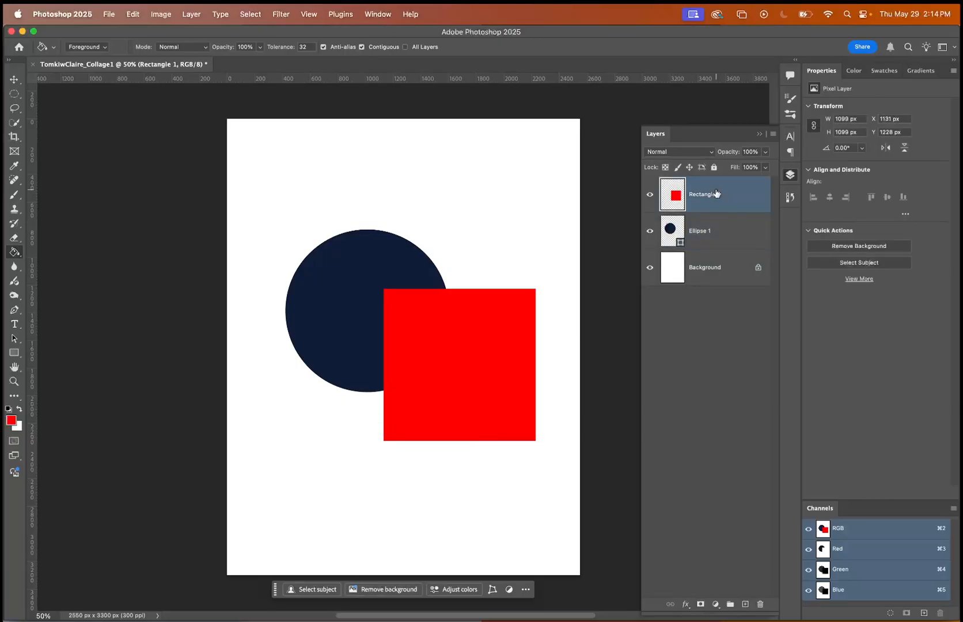
left_click(649, 231)
left_click(649, 231)
left_click(650, 231)
left_click(649, 232)
Fully lock the Rectangle 1 layer and try to move the red square with the Move tool.
left_click(714, 167)
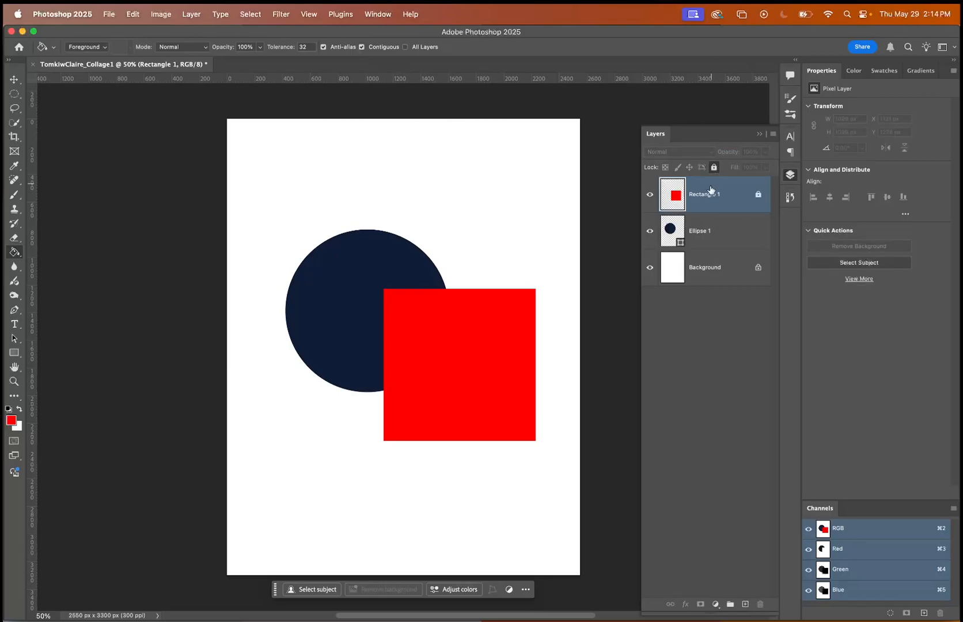
left_click(15, 80)
left_click_drag(489, 367, 493, 405)
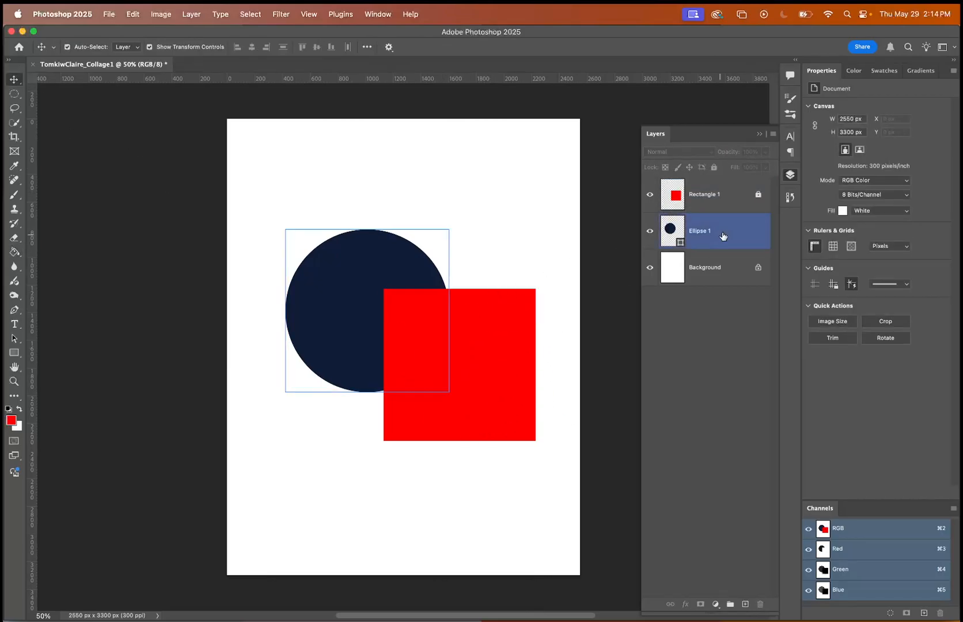
Unlock Rectangle 1, then move the red square to about X 1013, Y 1287 px and the circle to about X 381, Y 737 px.
left_click(735, 193)
left_click(714, 167)
mouse_move(456, 338)
left_mouse_down()
mouse_move(403, 423)
mouse_move(461, 369)
mouse_move(440, 337)
mouse_move(441, 348)
left_mouse_up()
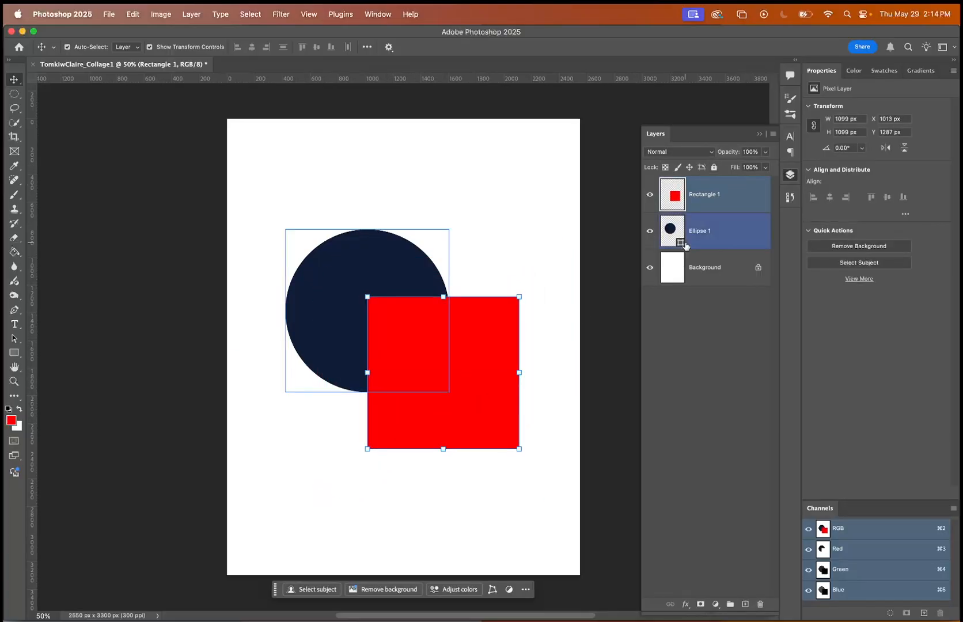
mouse_move(330, 285)
left_mouse_down()
mouse_move(264, 336)
mouse_move(349, 288)
mouse_move(314, 262)
mouse_move(333, 264)
left_mouse_up()
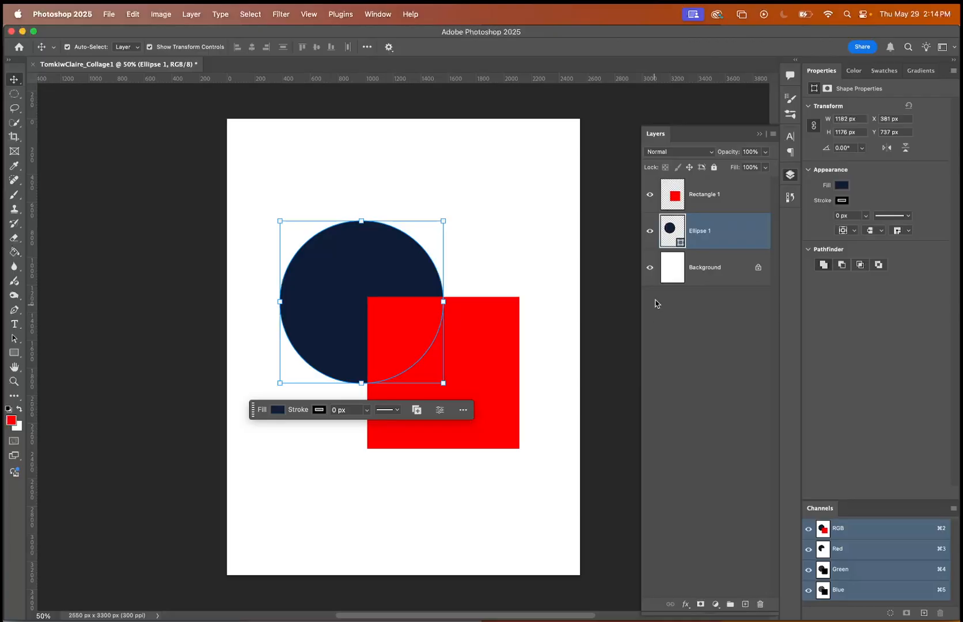
Lock the transparent pixels of the Rectangle 1 layer, then deselect it.
left_click(715, 206)
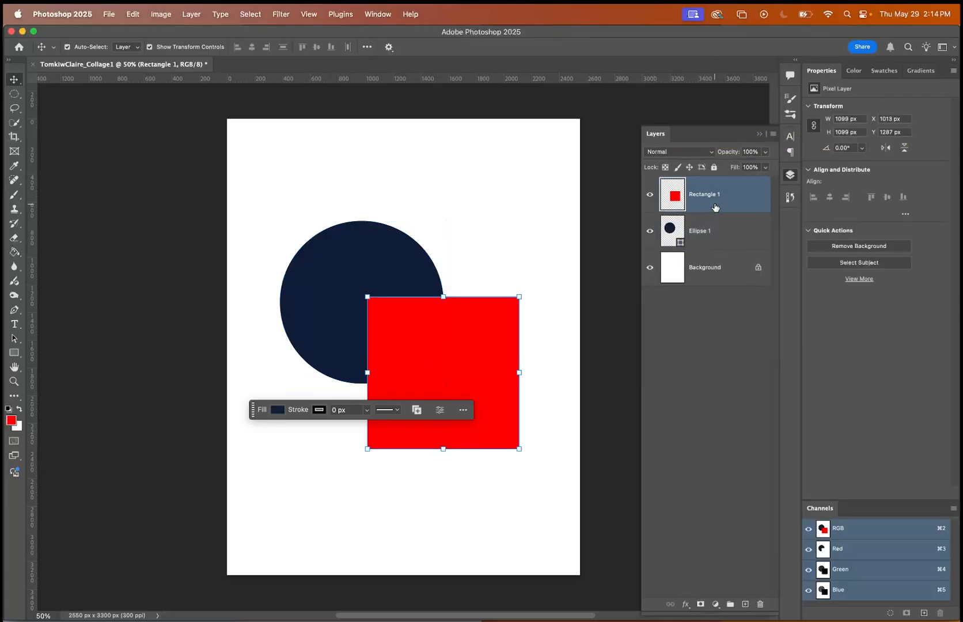
left_click(666, 167)
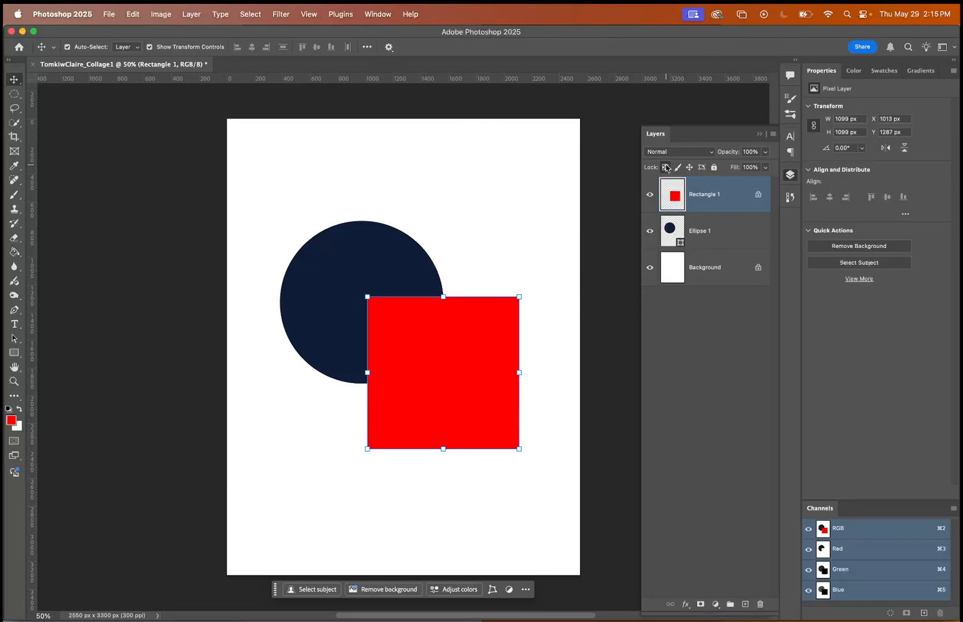
left_click(320, 426)
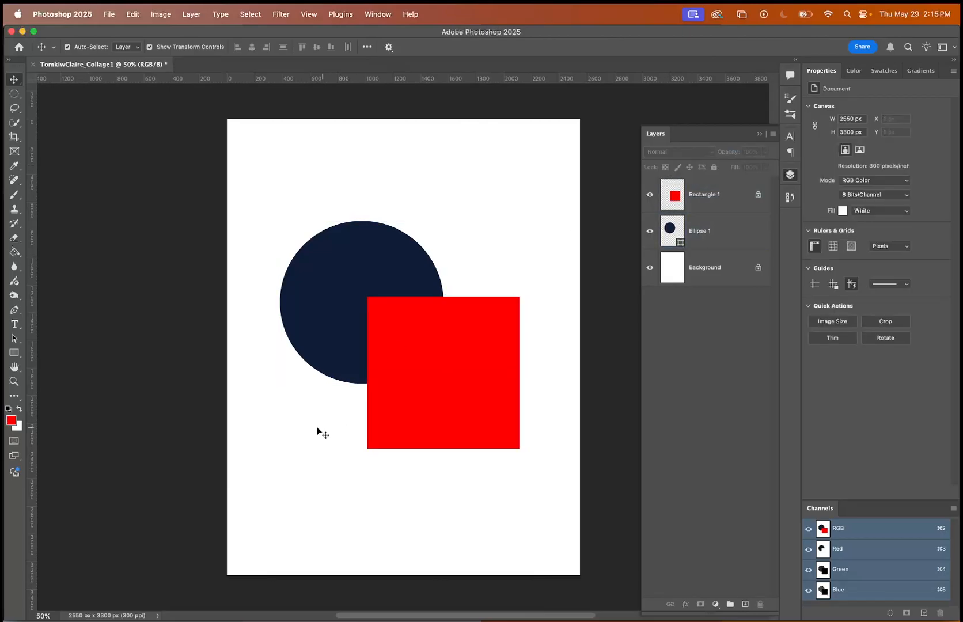
Choose the Brush tool, set the foreground color to bright green and enlarge the brush to 150 px.
left_click(13, 205)
left_click(13, 417)
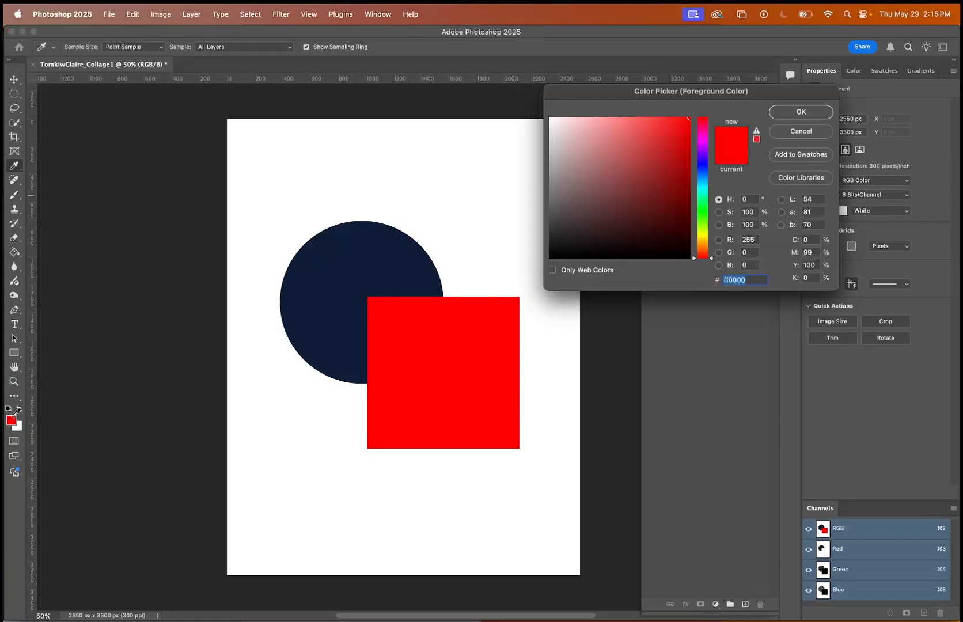
left_click(703, 140)
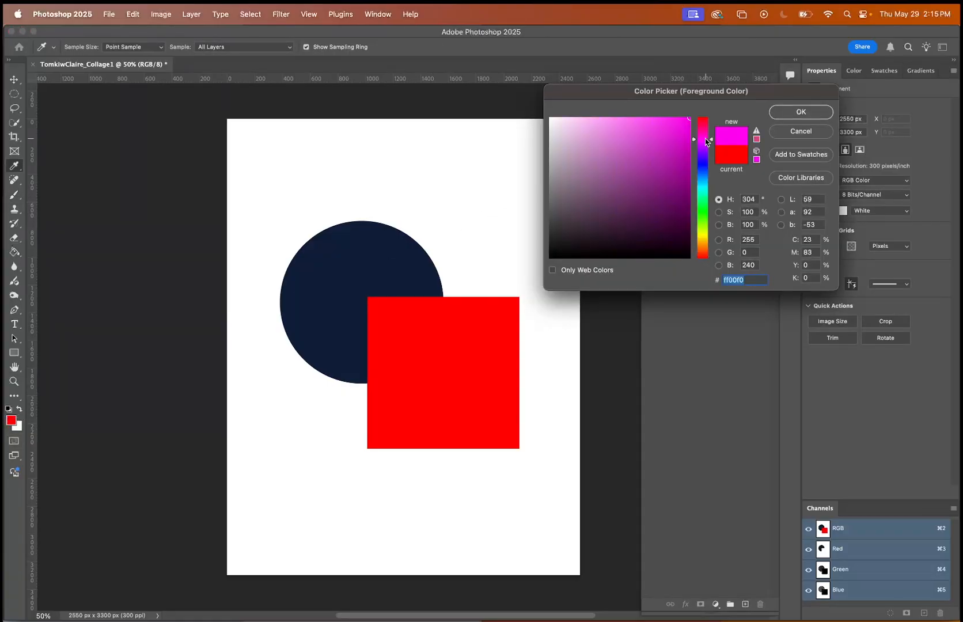
left_click(703, 209)
left_click(783, 114)
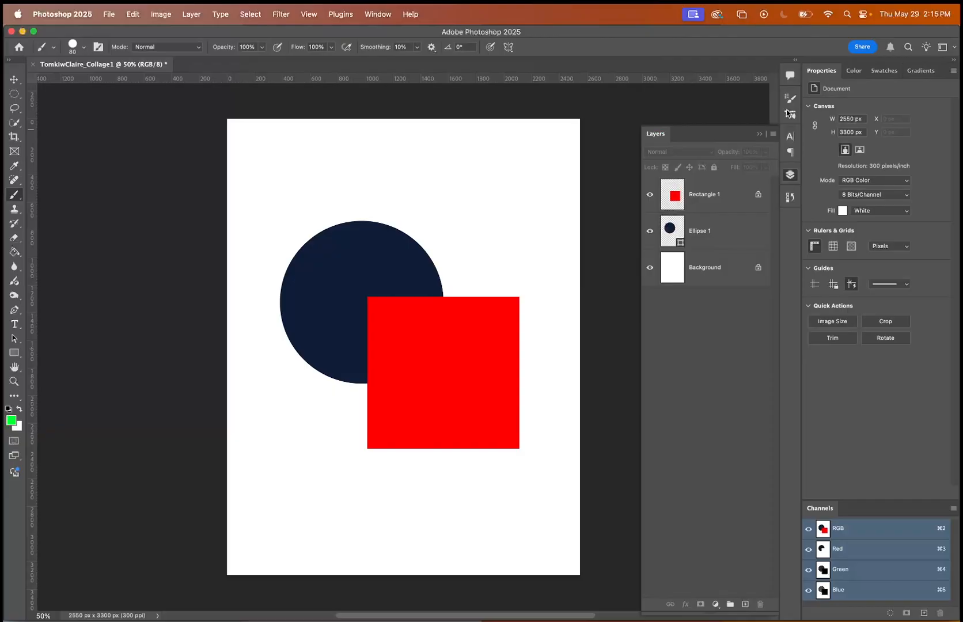
key("]")
Paint three diagonal green strokes across the red square on the Rectangle 1 layer, running past its edges.
left_click(743, 179)
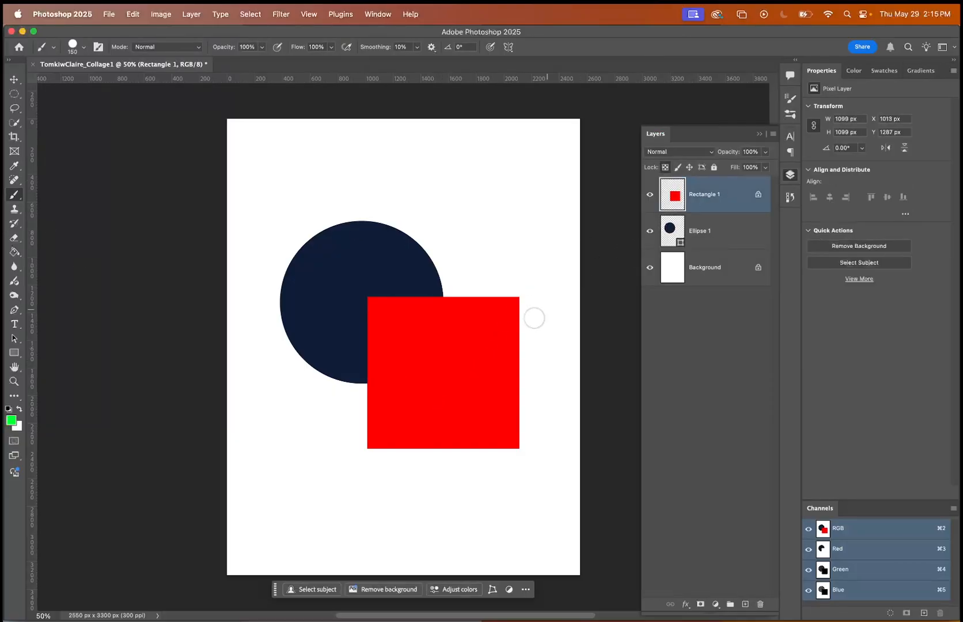
mouse_move(542, 284)
left_mouse_down()
mouse_move(314, 464)
mouse_move(625, 303)
mouse_move(461, 461)
left_mouse_up()
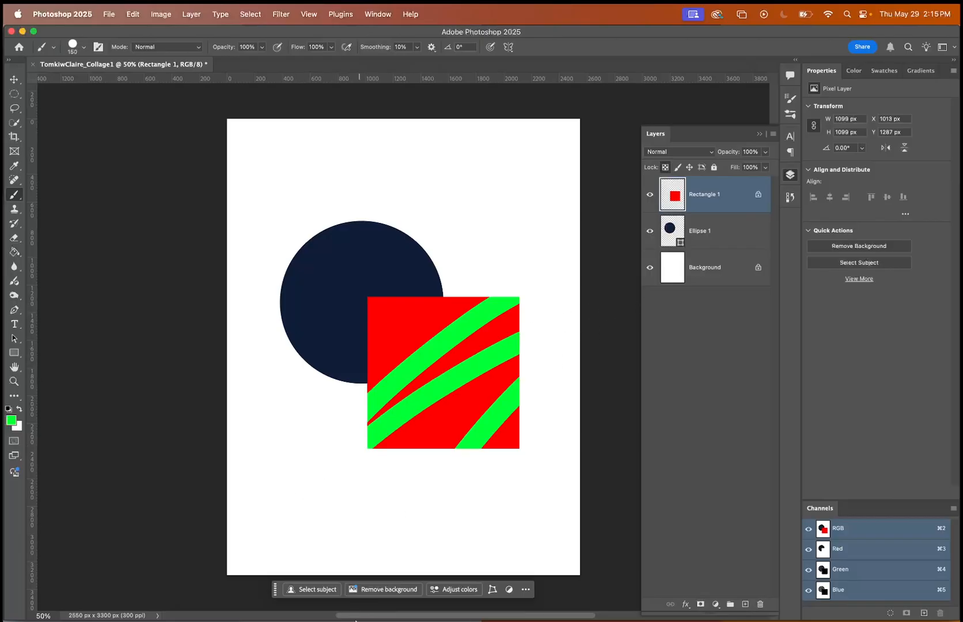
Undo the green brush strokes on the red square and the transparency lock on Rectangle 1.
mouse_move(356, 619)
key("super+z")
key("super+z")
key("super+z")
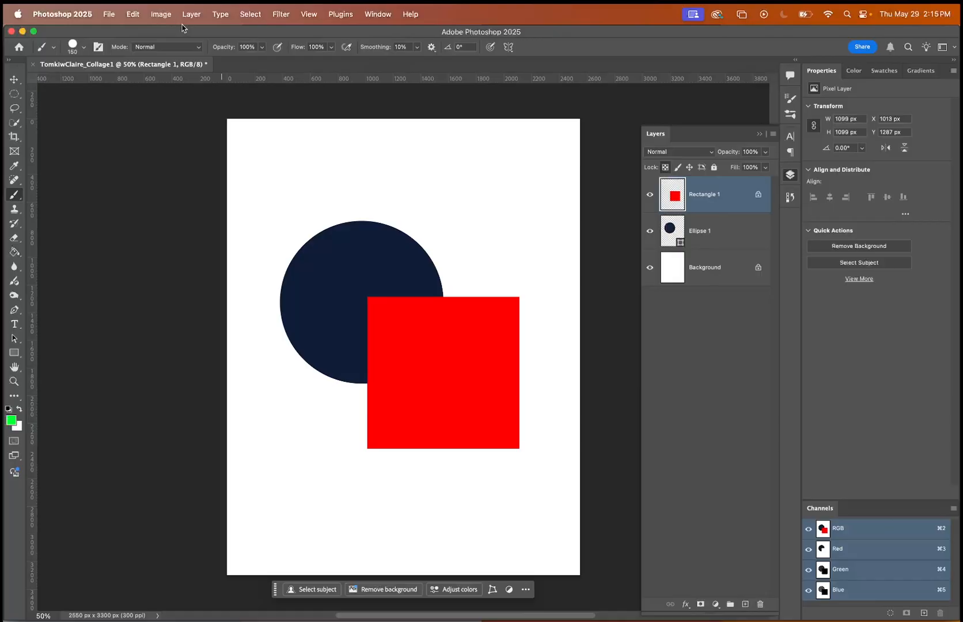
left_click(124, 8)
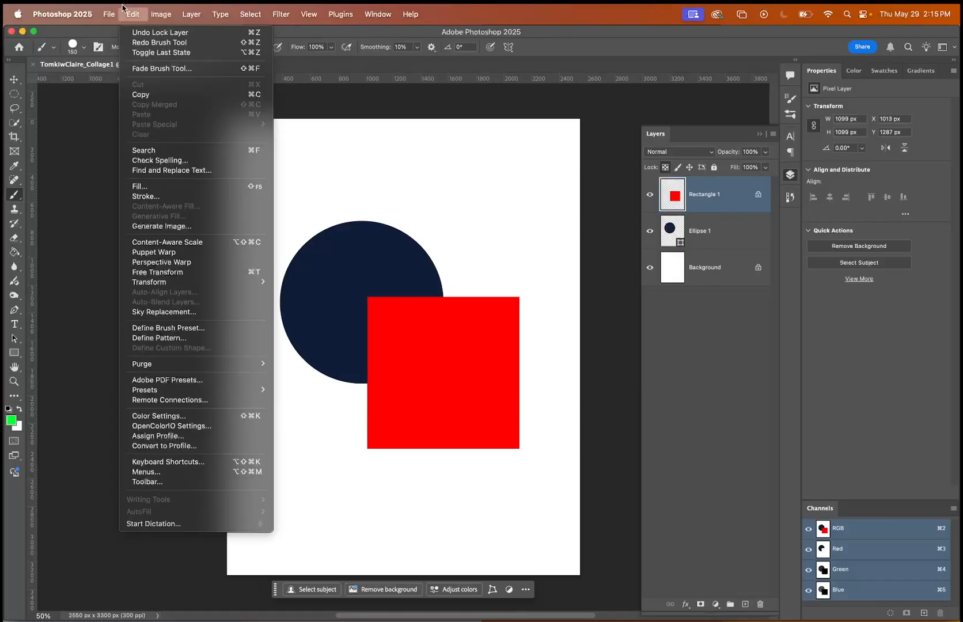
left_click(145, 32)
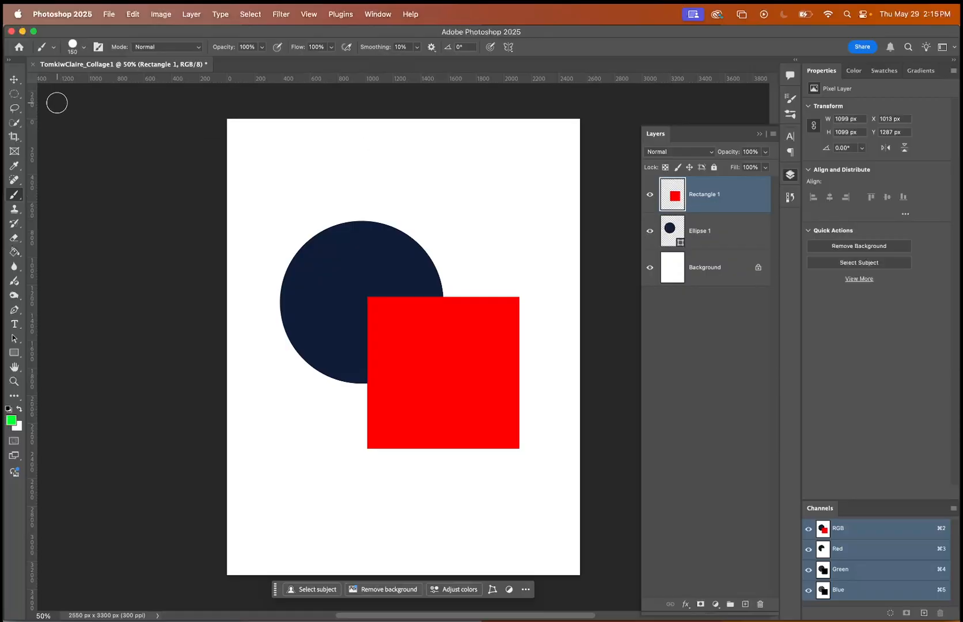
Nudge the dark blue circle slightly upward, move its Ellipse 1 layer above Rectangle 1 in the stack, and deselect it.
left_click(15, 79)
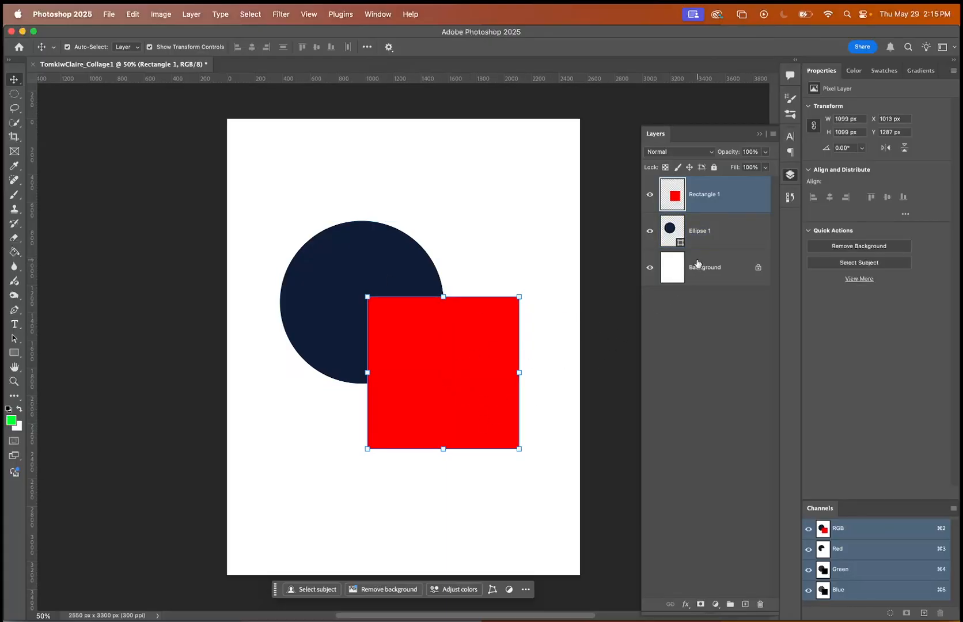
left_click(700, 232)
mouse_move(374, 268)
left_mouse_down()
mouse_move(330, 300)
mouse_move(339, 288)
mouse_move(352, 302)
mouse_move(337, 286)
mouse_move(341, 178)
mouse_move(318, 172)
mouse_move(349, 189)
mouse_move(411, 273)
mouse_move(362, 255)
left_mouse_up()
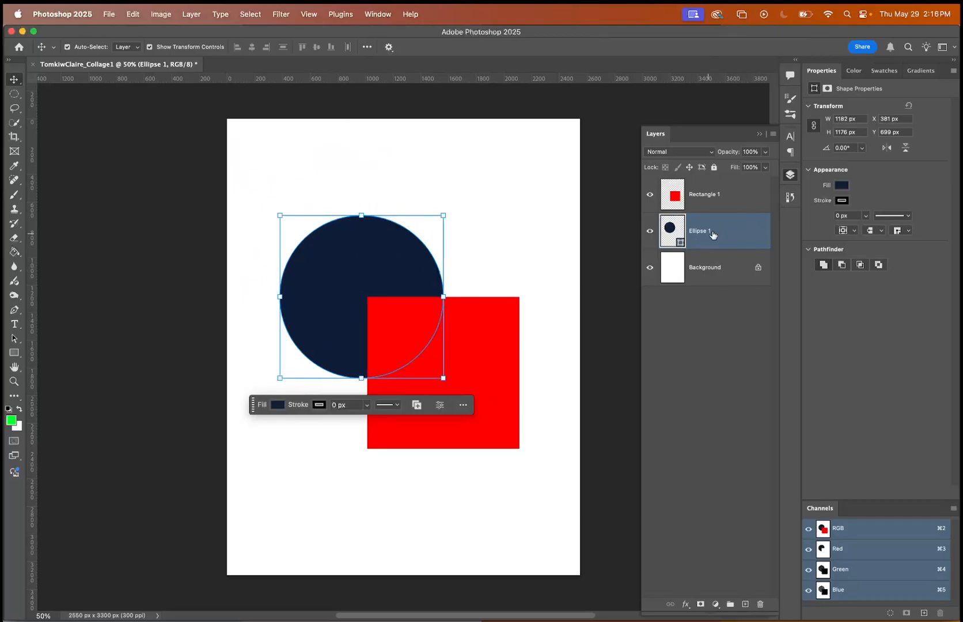
left_click_drag(702, 238, 709, 185)
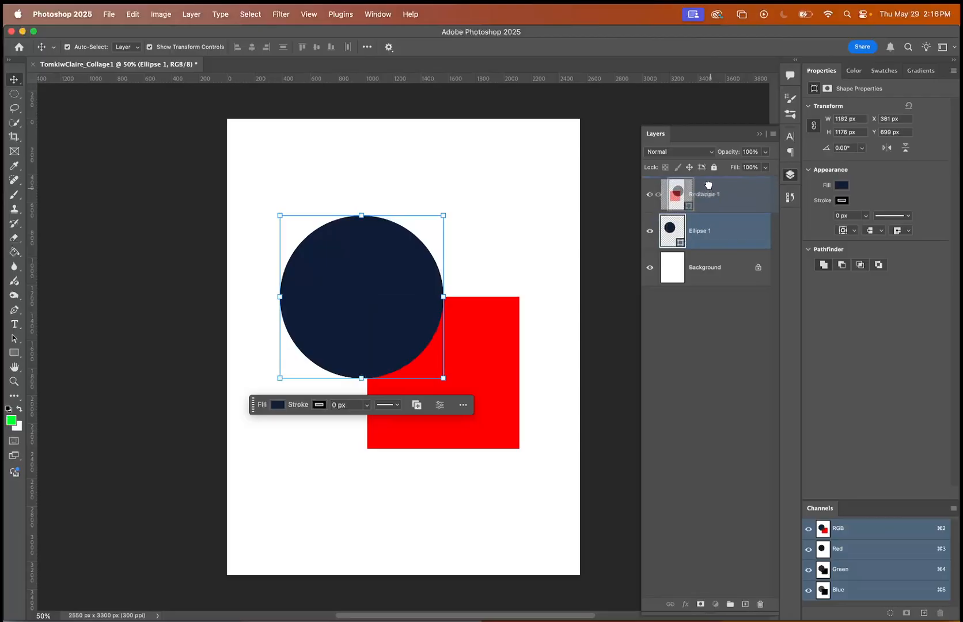
left_click(560, 282)
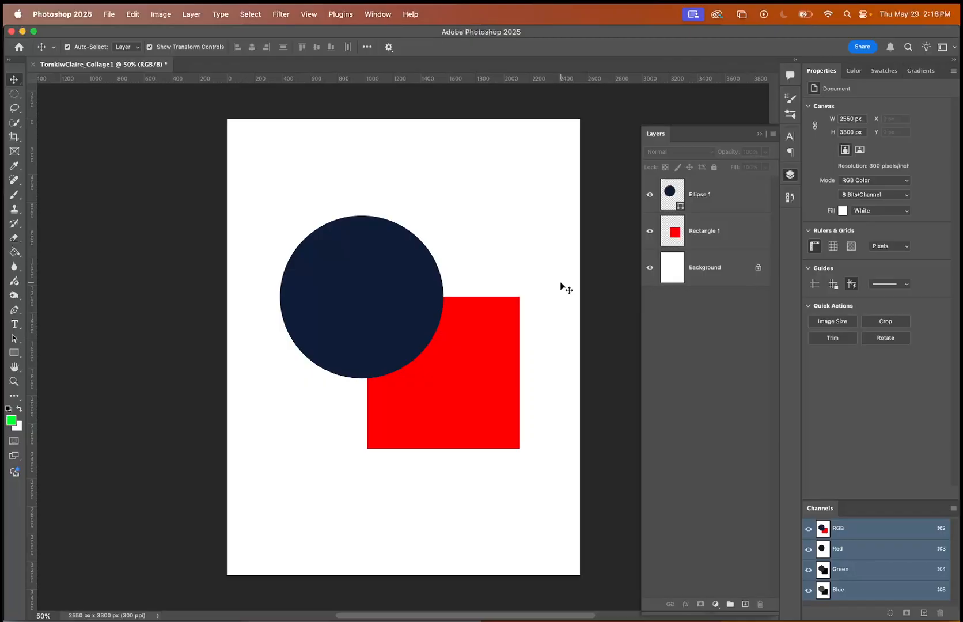
Try adjusting the opacity of the Ellipse 1 layer and return it to 100%.
left_click(730, 179)
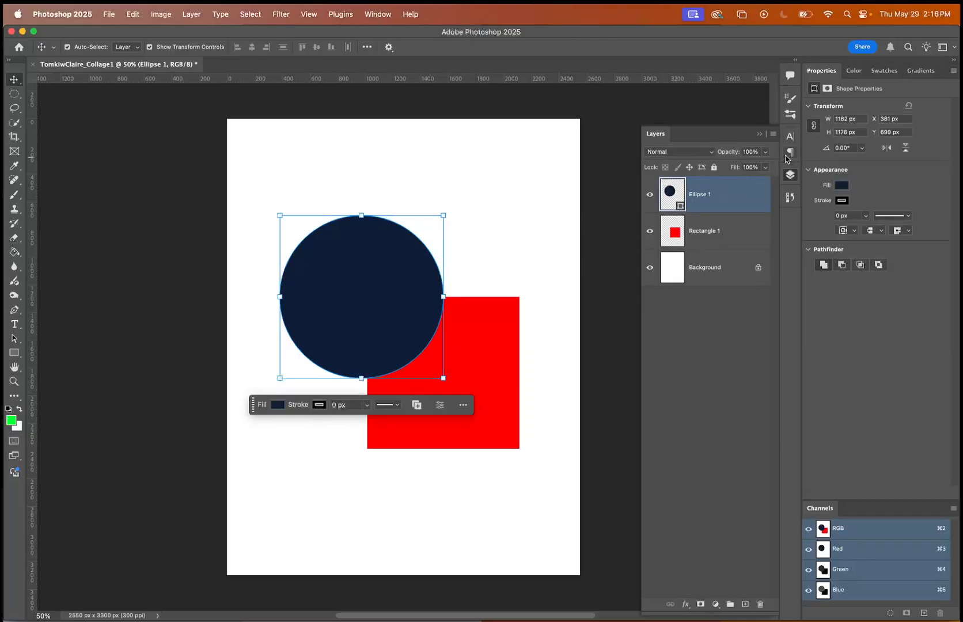
left_click(765, 167)
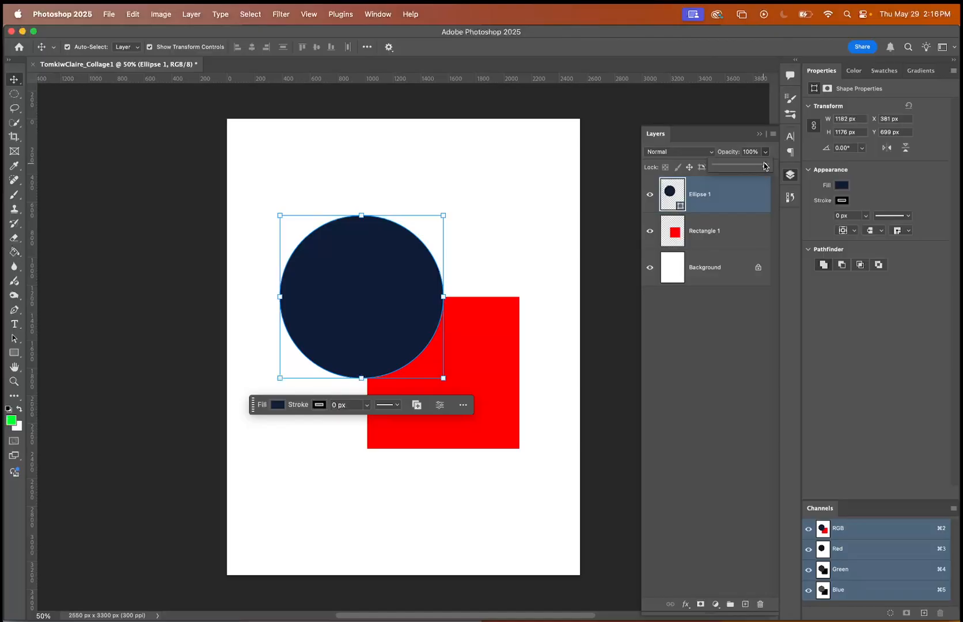
mouse_move(765, 167)
left_mouse_down()
mouse_move(719, 167)
mouse_move(777, 165)
left_mouse_up()
left_click(737, 223)
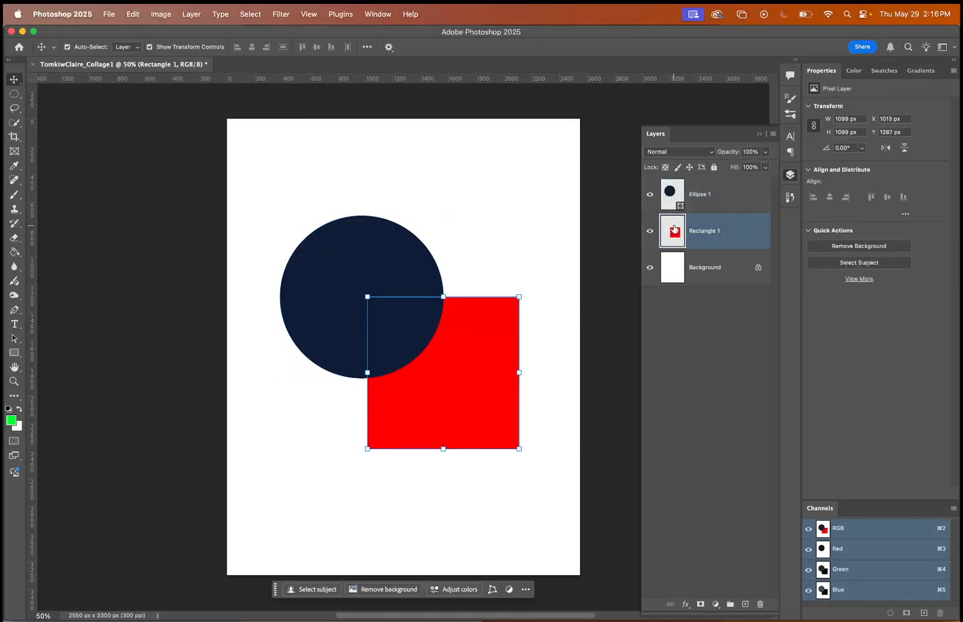
Convert the locked Background into a regular layer named Layer 0, with Normal mode and 100% opacity.
left_click(716, 266)
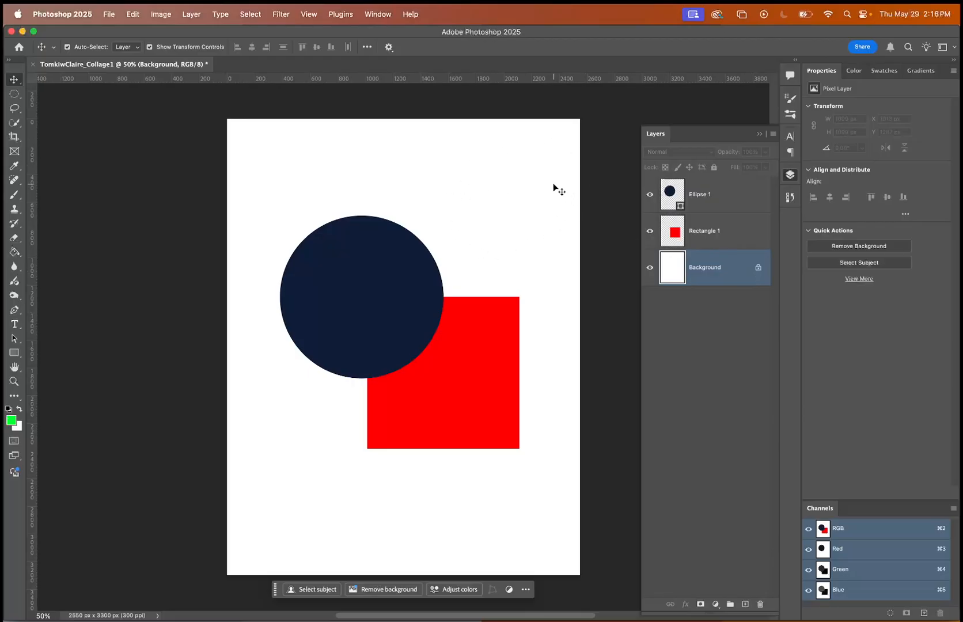
double_click(727, 273)
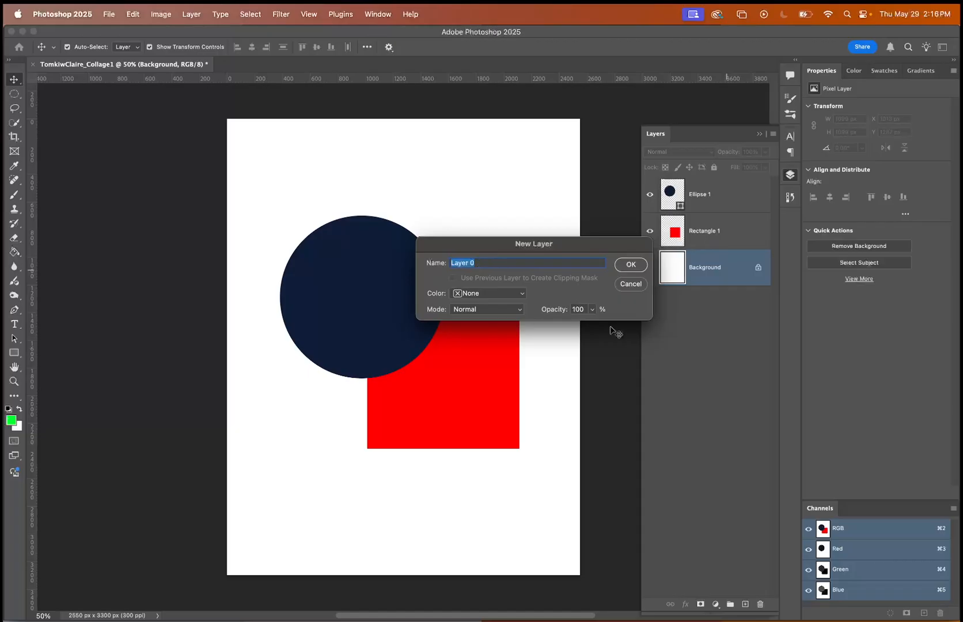
left_click(632, 266)
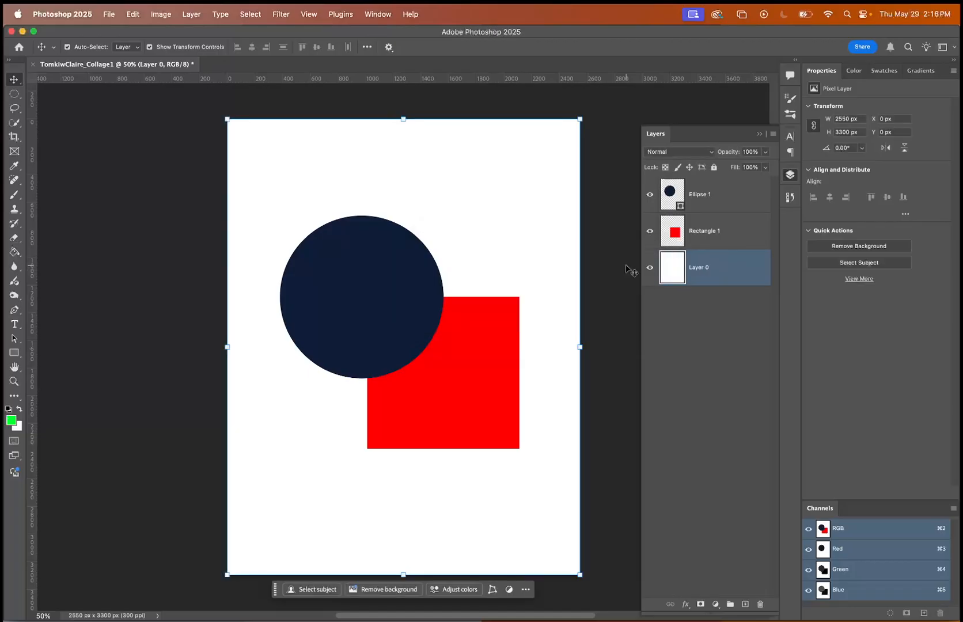
Fill Layer 0 with the bright green foreground color using the Paint Bucket, and undo the fill.
left_click(15, 251)
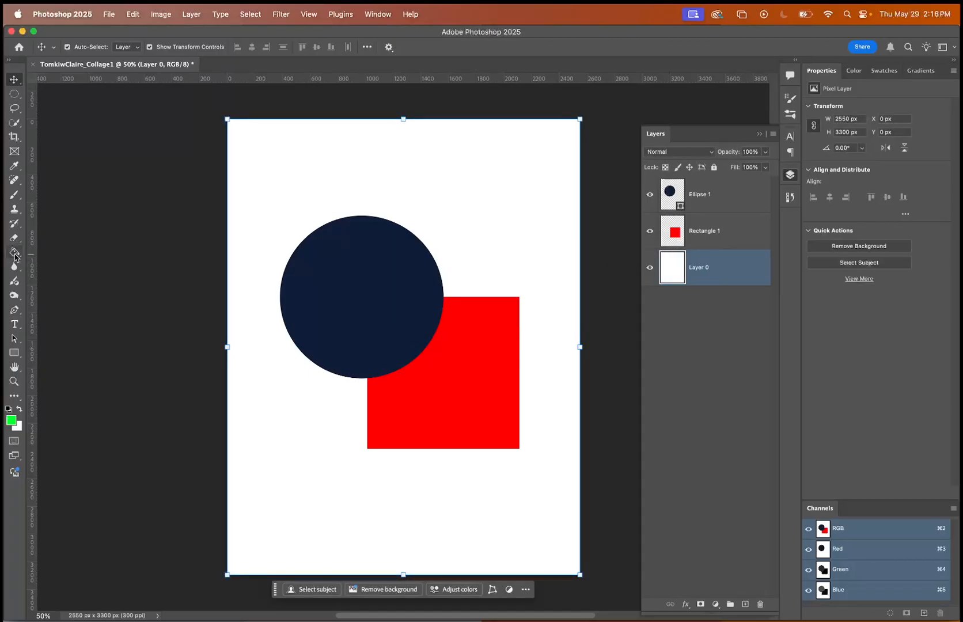
left_click(362, 178)
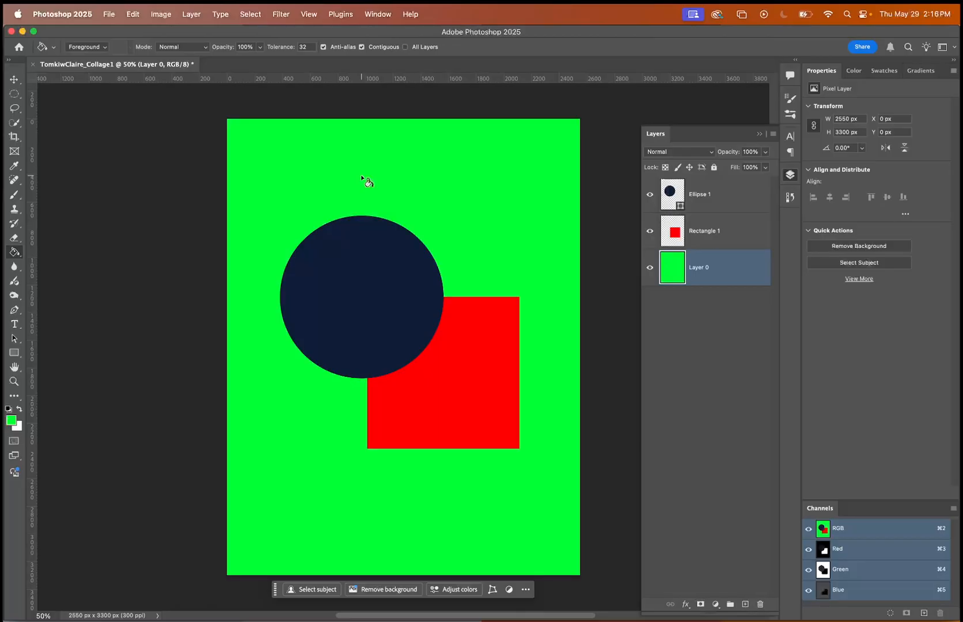
key("super+z")
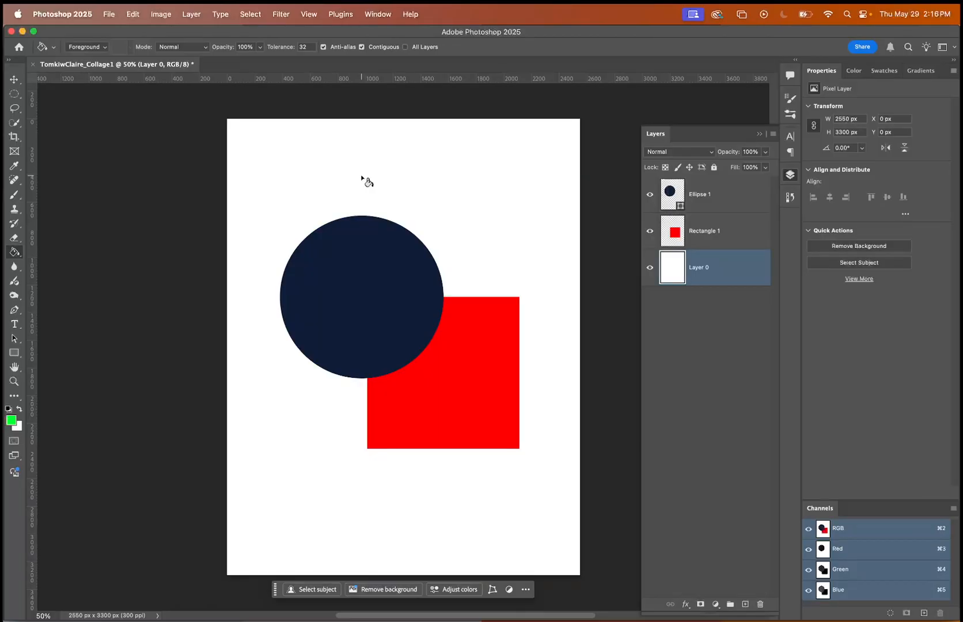
Return to the Move tool, select the Ellipse 1 and Rectangle 1 layers together, and group them.
left_click(14, 79)
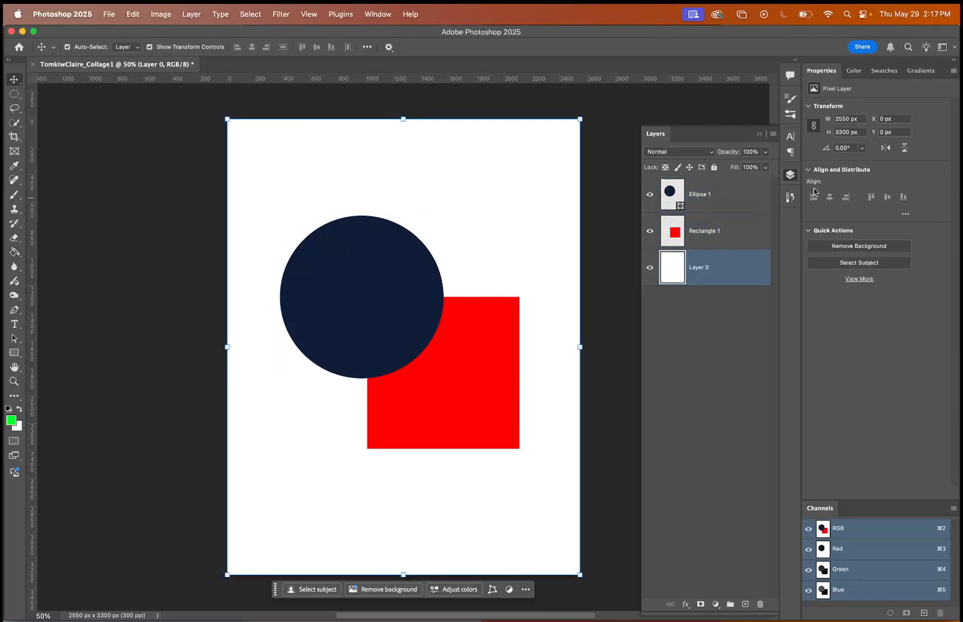
left_click(700, 225)
left_click(696, 195, "shift")
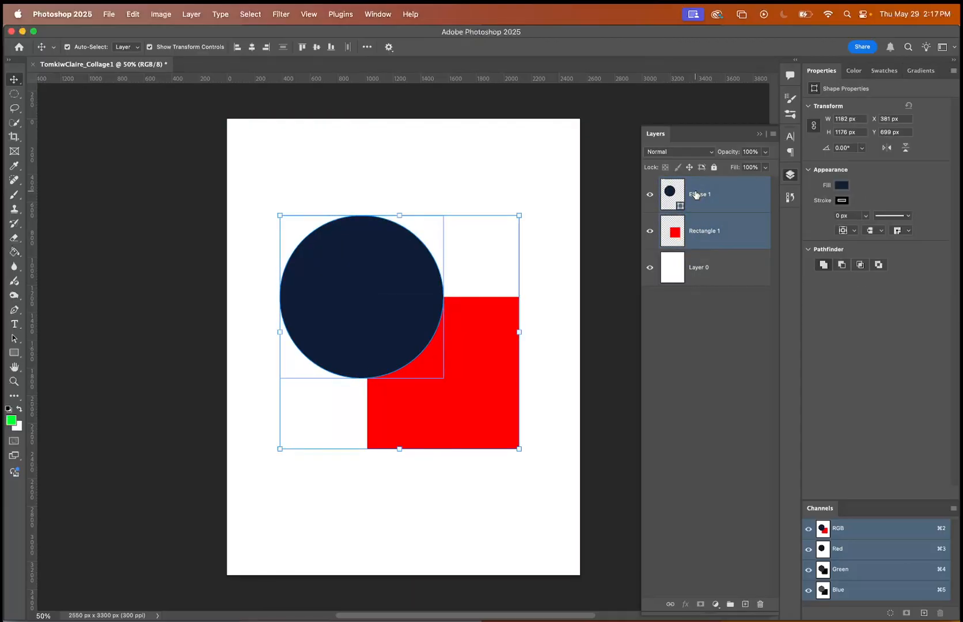
left_click(687, 318)
left_click(722, 242)
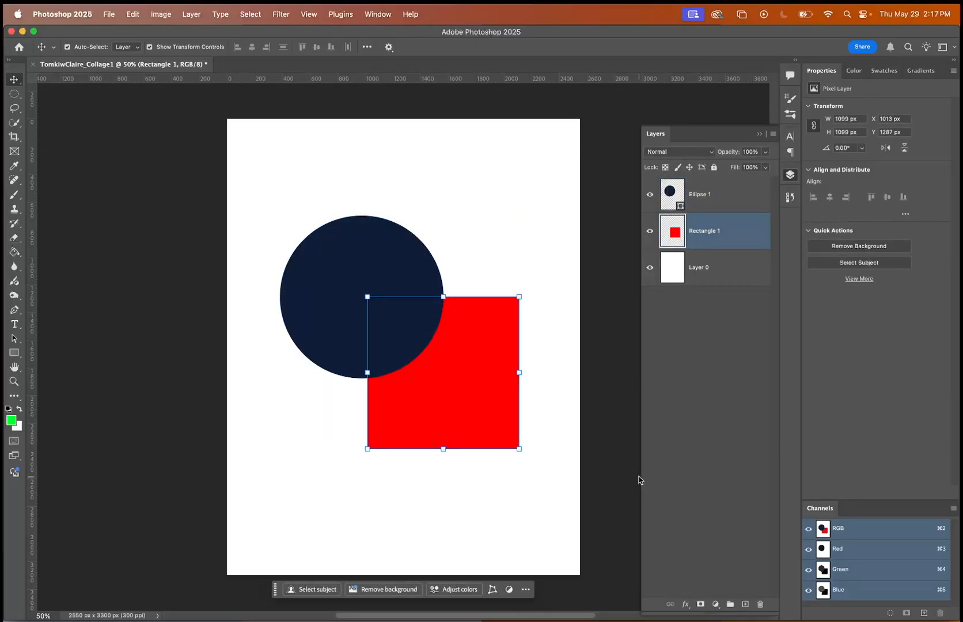
left_click(715, 196, "shift")
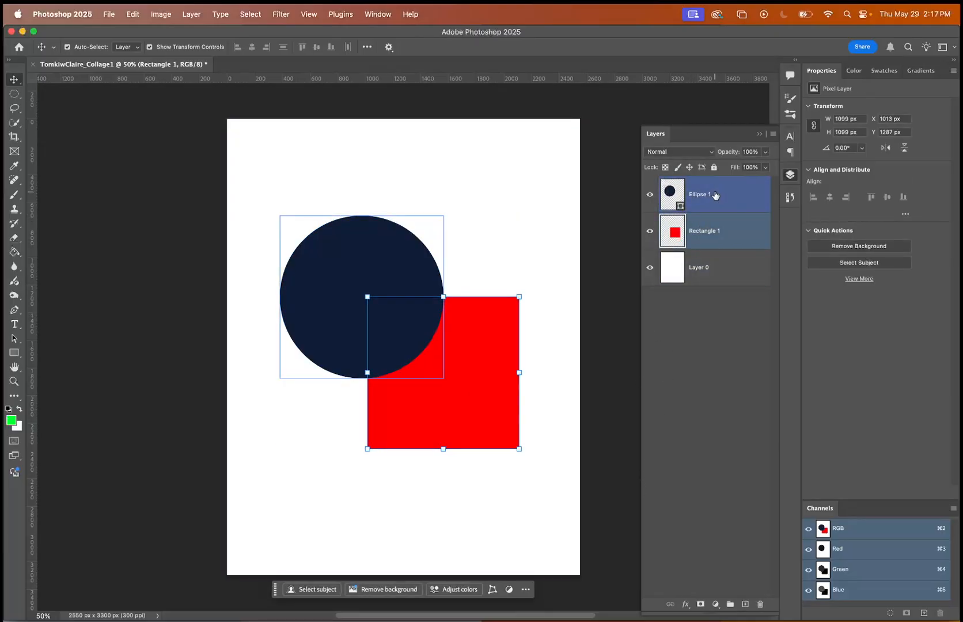
mouse_move(458, 367)
left_mouse_down()
mouse_move(539, 354)
mouse_move(493, 272)
mouse_move(421, 354)
mouse_move(439, 387)
mouse_move(459, 366)
left_mouse_up()
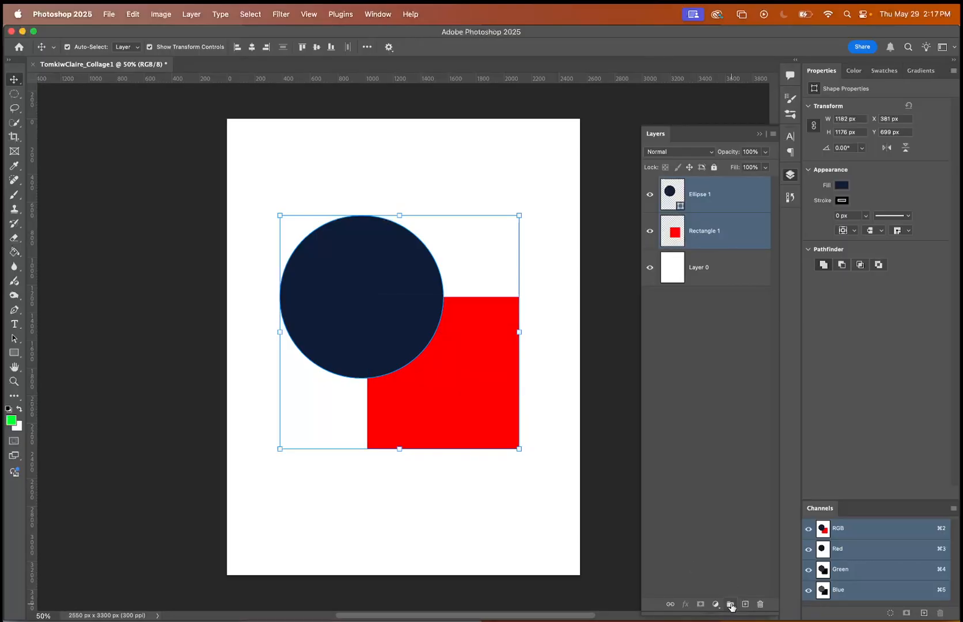
left_click(731, 605)
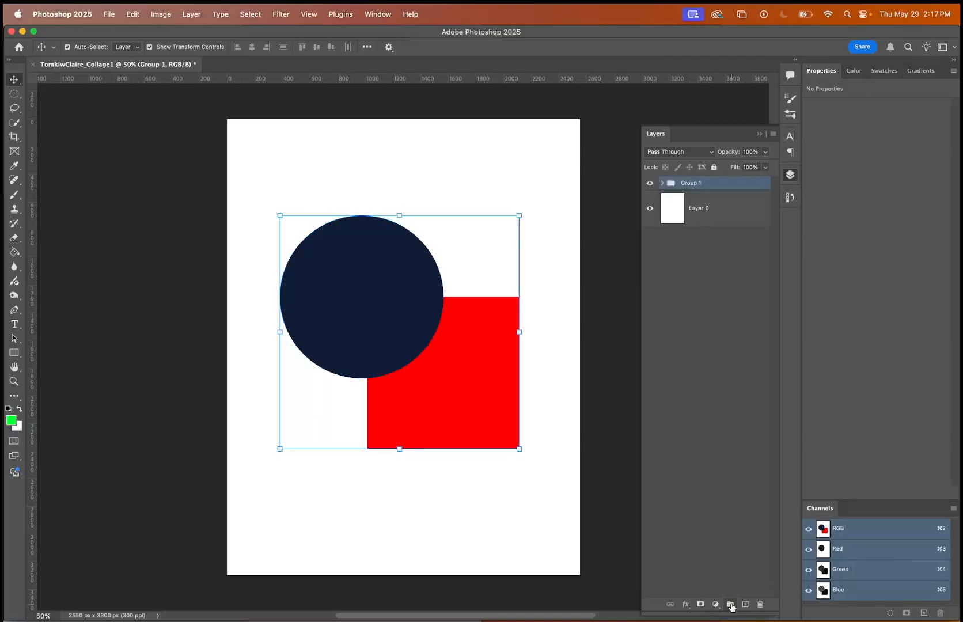
Expand and collapse the group to check its contents, and ungroup the two shape layers.
left_click(662, 183)
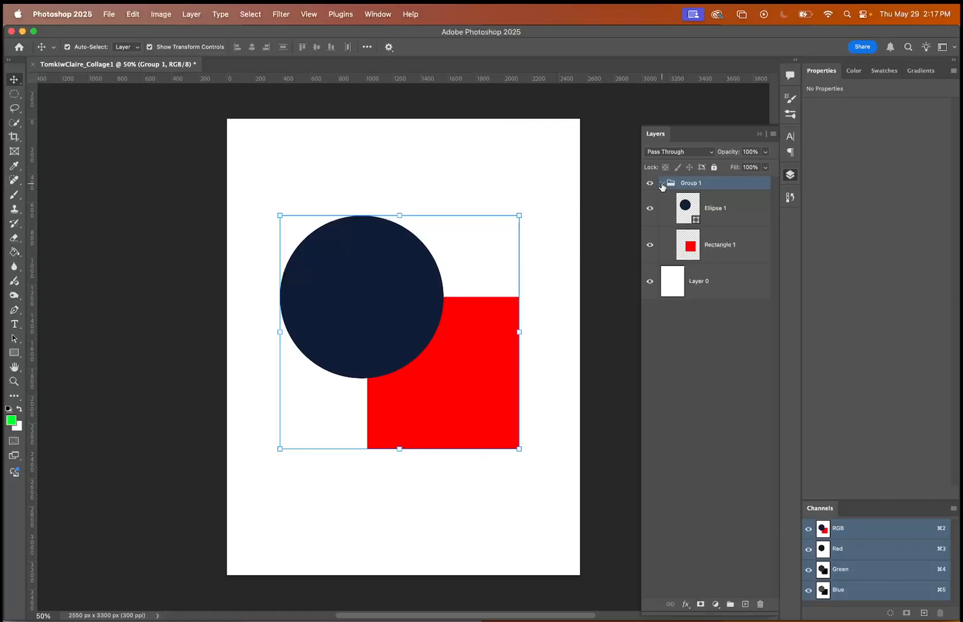
left_click(662, 183)
key("super+shift+g")
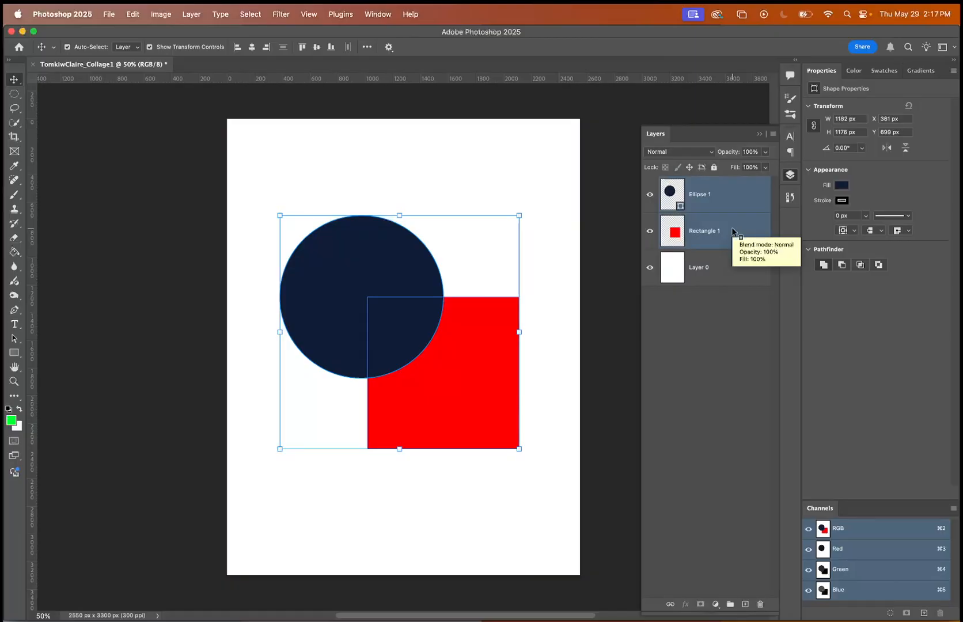
Create a new empty layer group named Group 1 above the Ellipse 1 and Rectangle 1 layers.
right_click(733, 231)
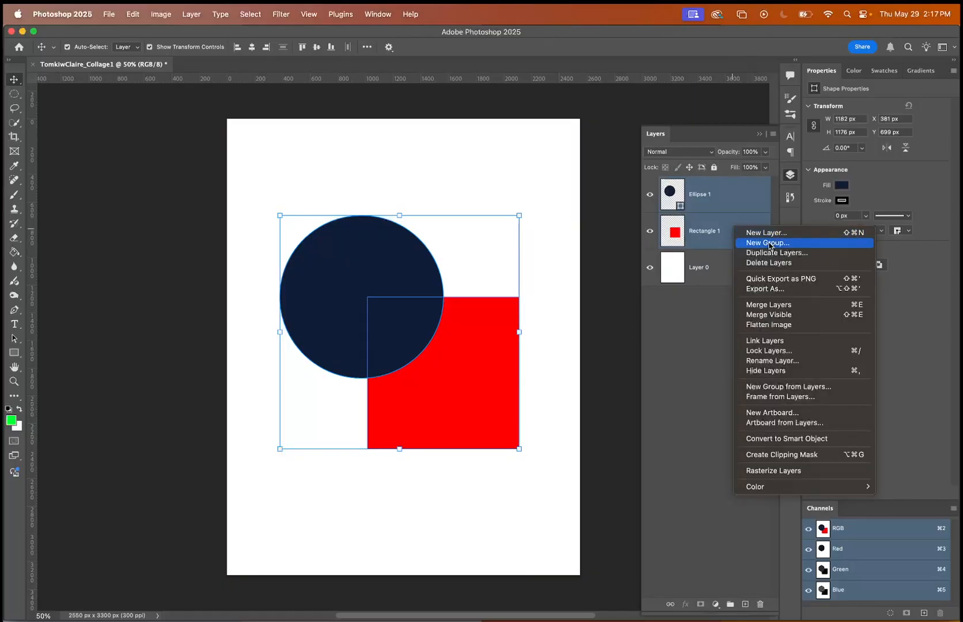
left_click(767, 243)
left_click(627, 276)
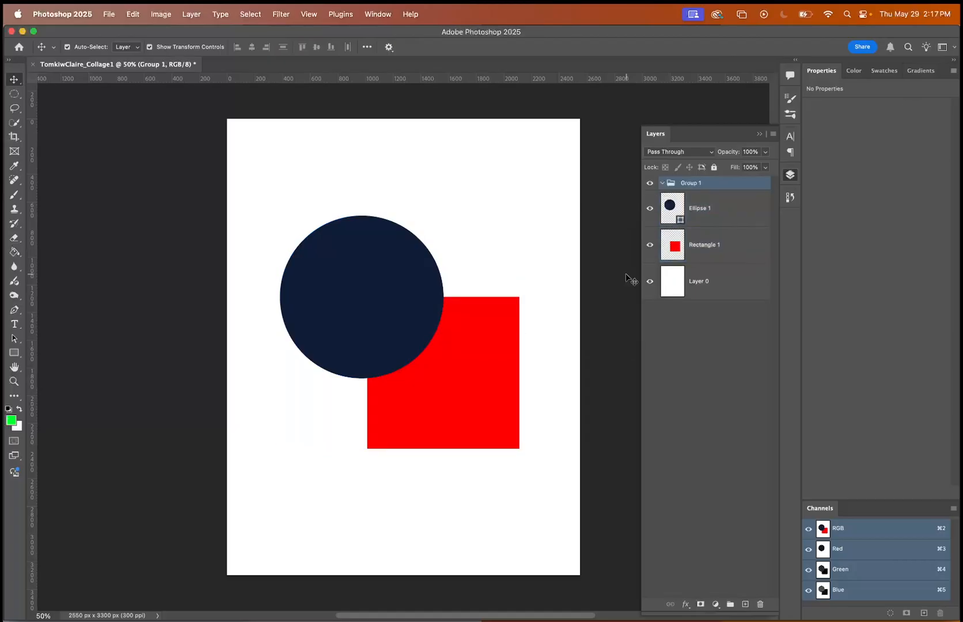
Select both the Ellipse 1 and Rectangle 1 layers and move them into Group 1.
left_click(723, 205)
double_click(710, 246, "shift")
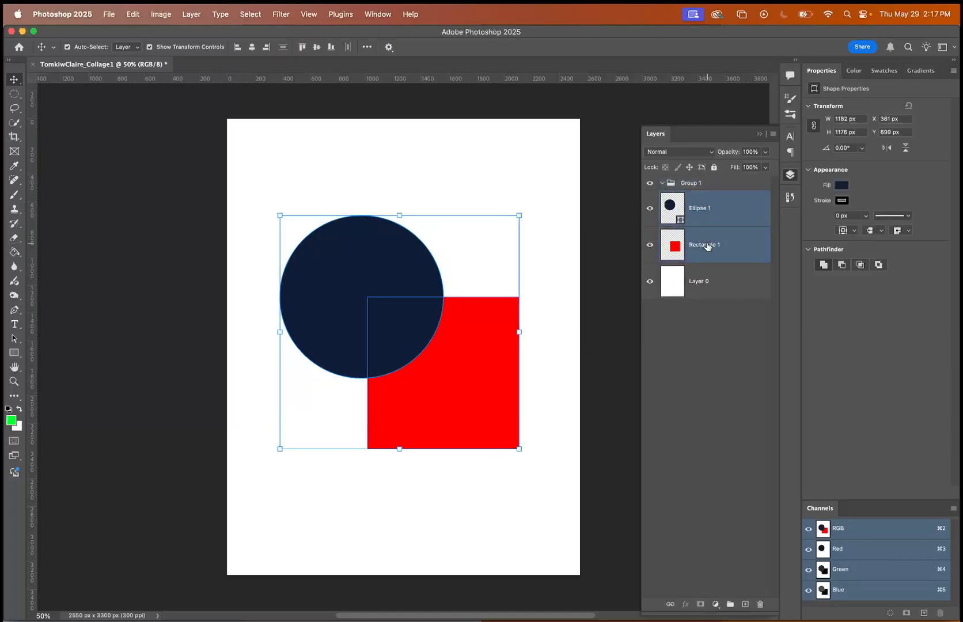
left_click(702, 196)
left_click(701, 241, "shift")
left_click_drag(702, 240, 689, 183)
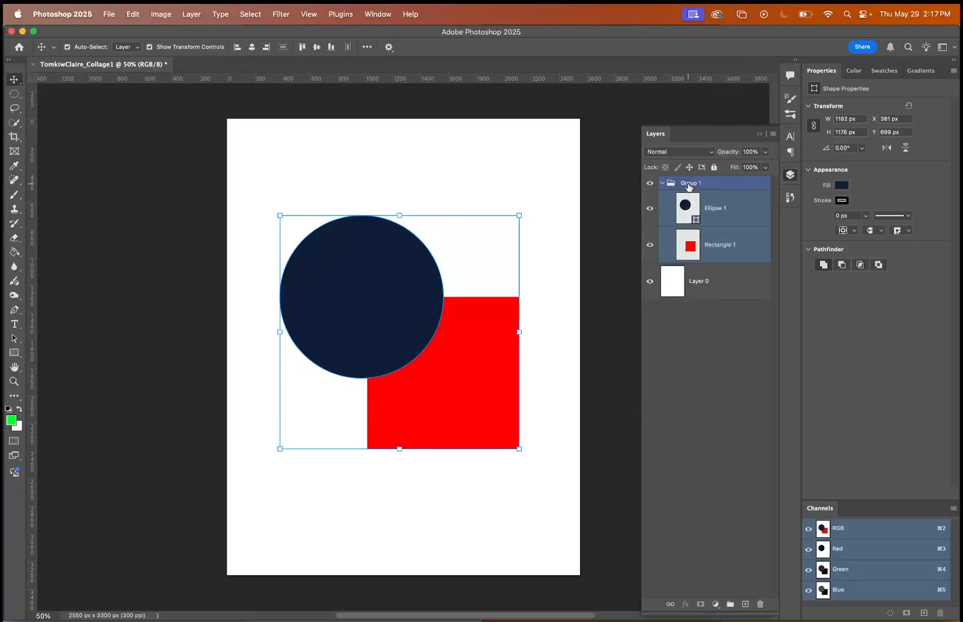
Undo moving the shape layers into Group 1 and the group's creation, and deselect all layers.
key("super+z")
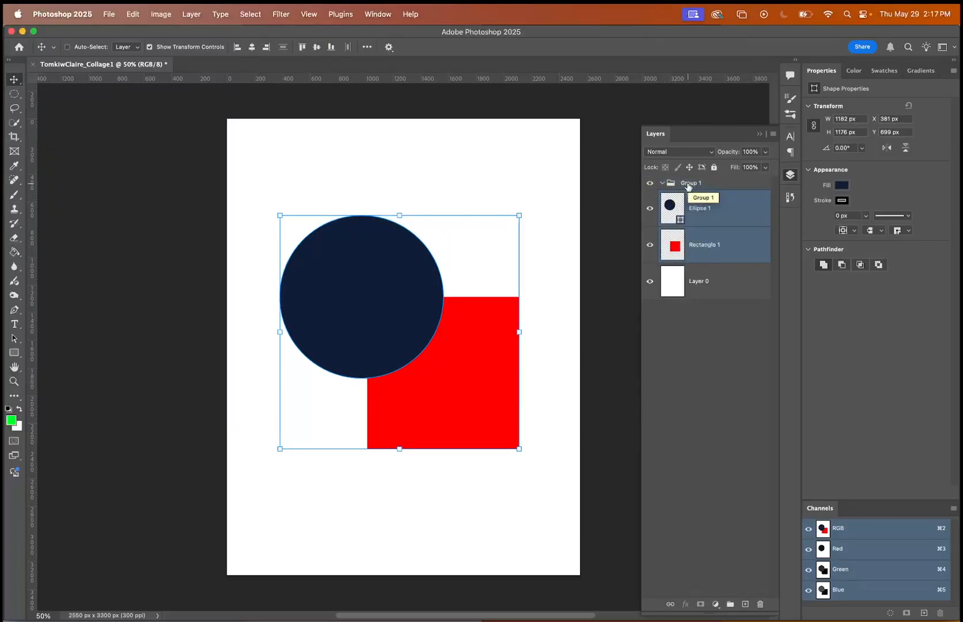
key("super+z")
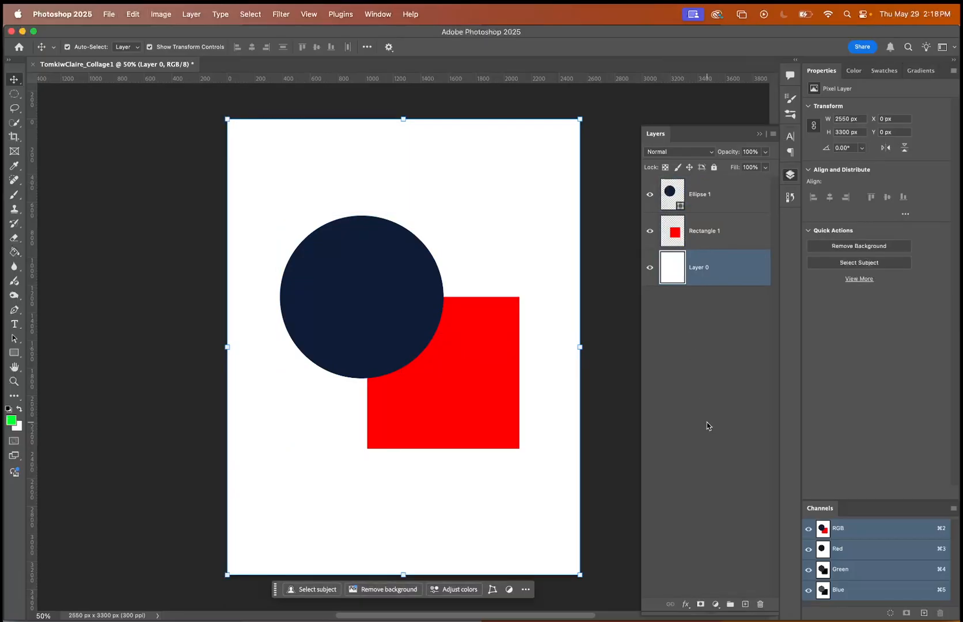
left_click(712, 366)
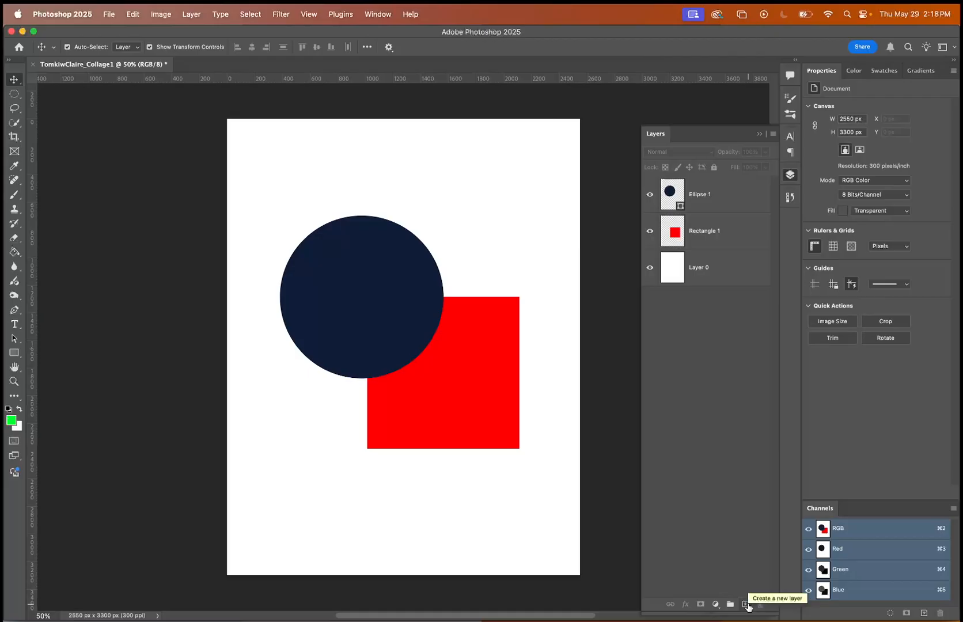
Examine the commands available for creating new layers and the options offered for Layer 0.
left_click(195, 8)
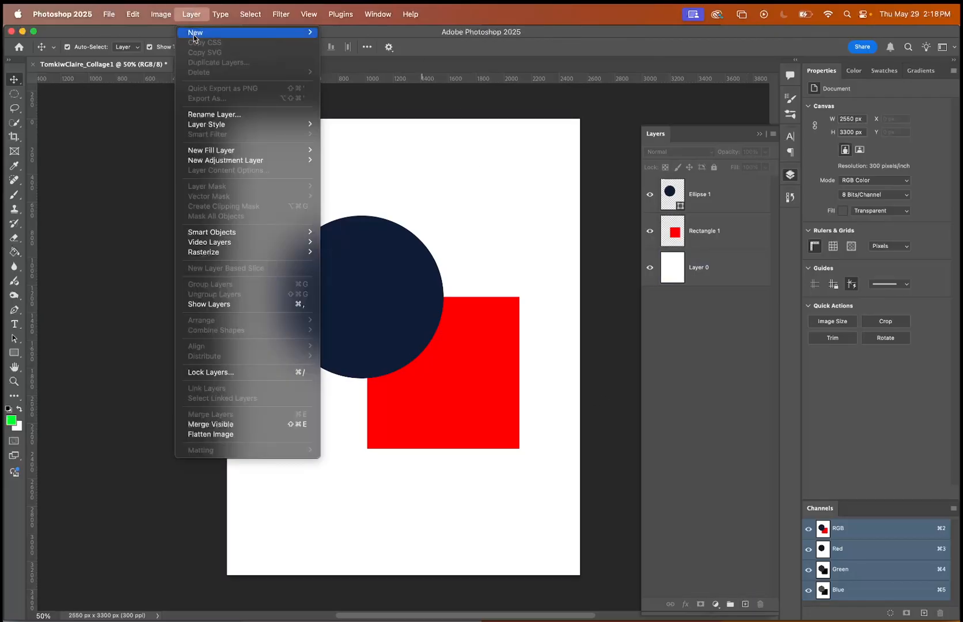
left_click(194, 13)
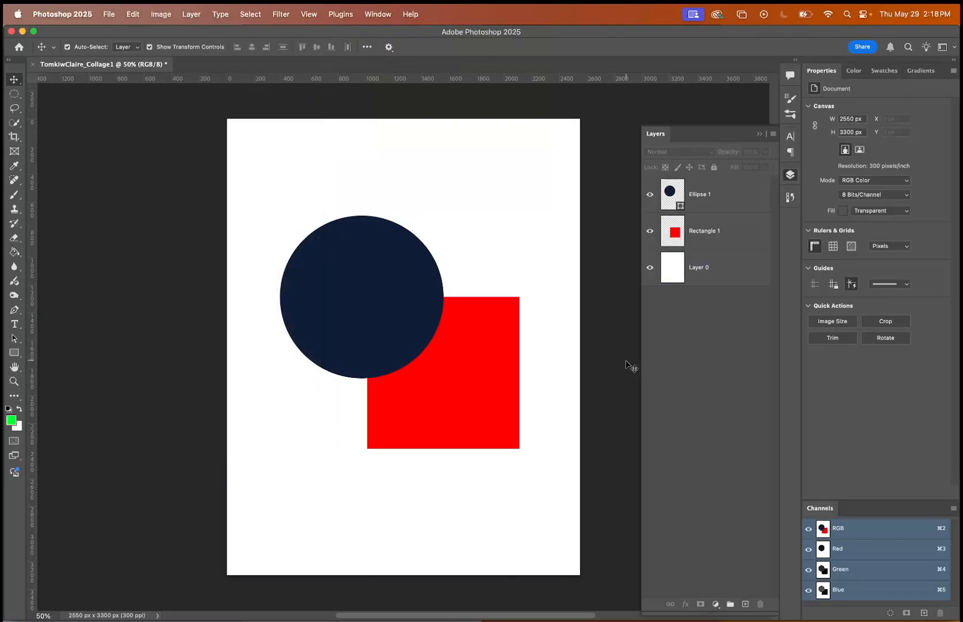
right_click(673, 366)
left_click(688, 295)
left_click(717, 267)
right_click(717, 265)
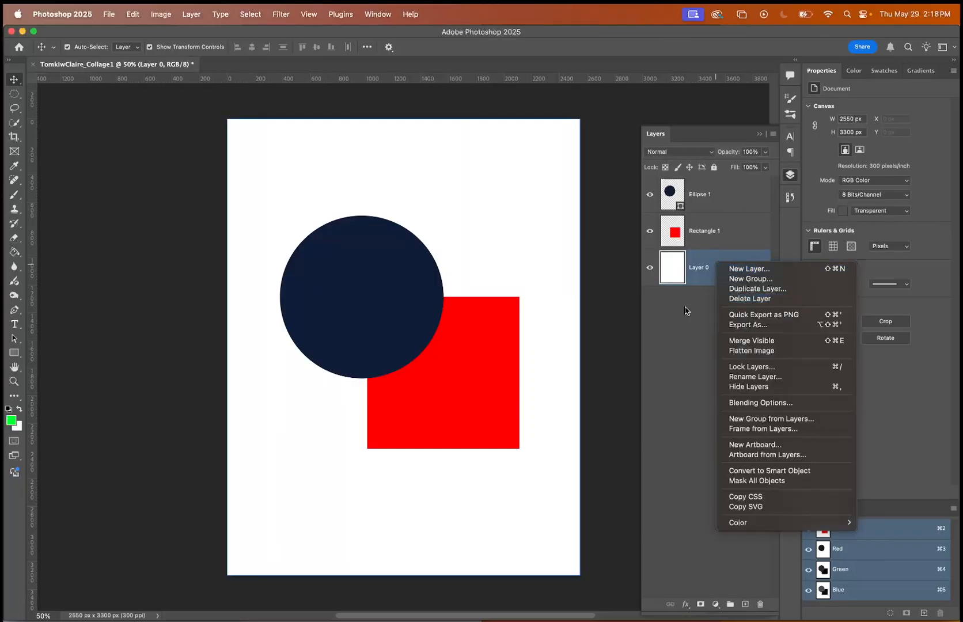
left_click(707, 296)
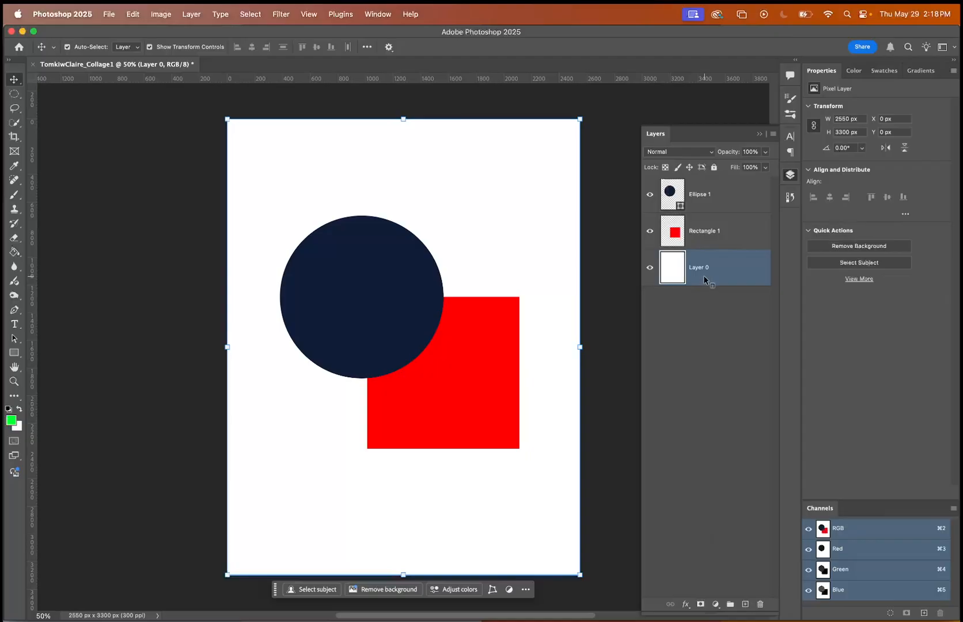
right_click(707, 280)
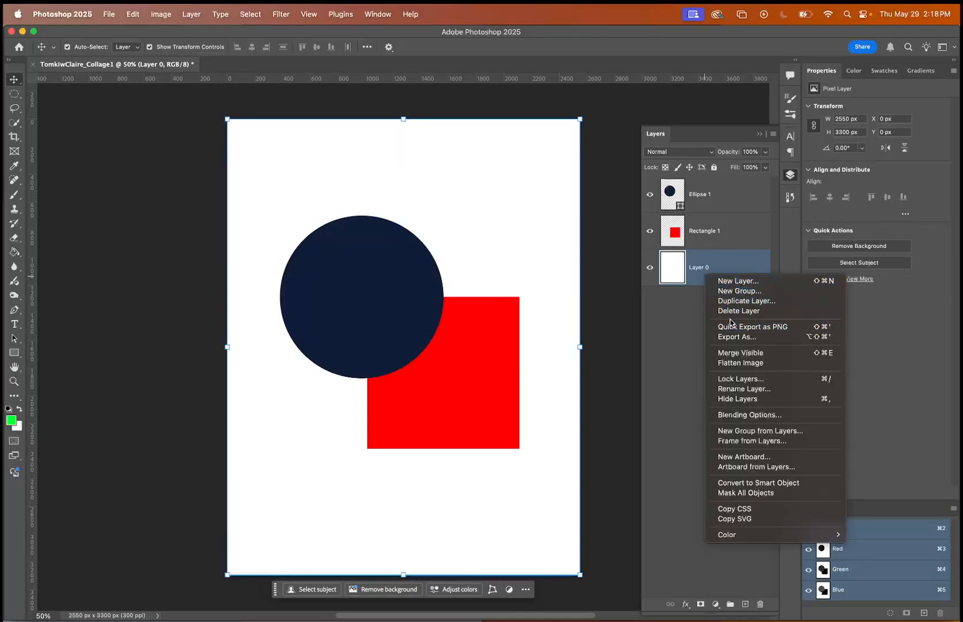
left_click(690, 320)
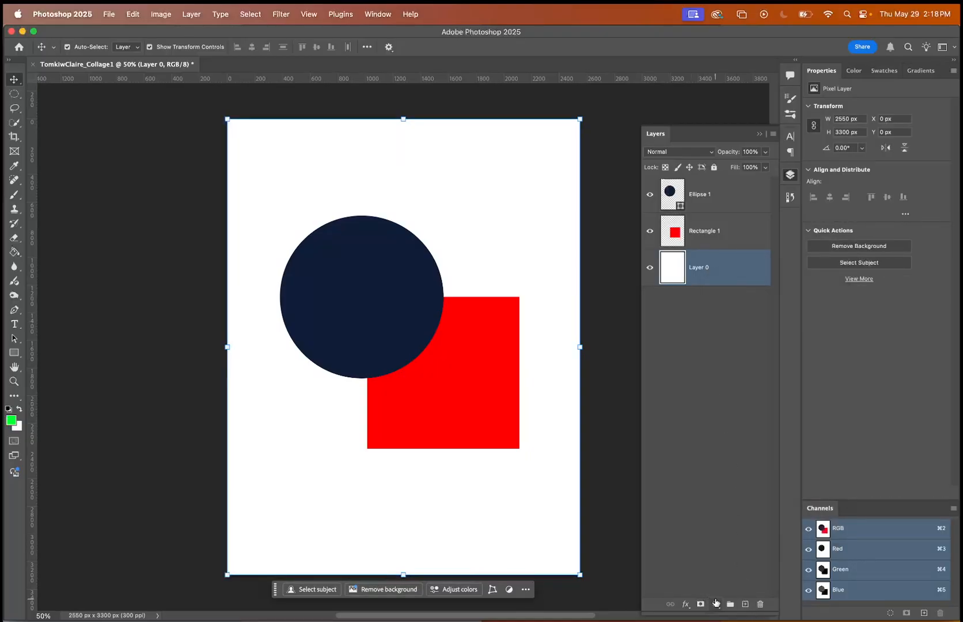
Delete the Ellipse 1 layer and undo the deletion.
left_click(718, 204, "super")
left_click(718, 203)
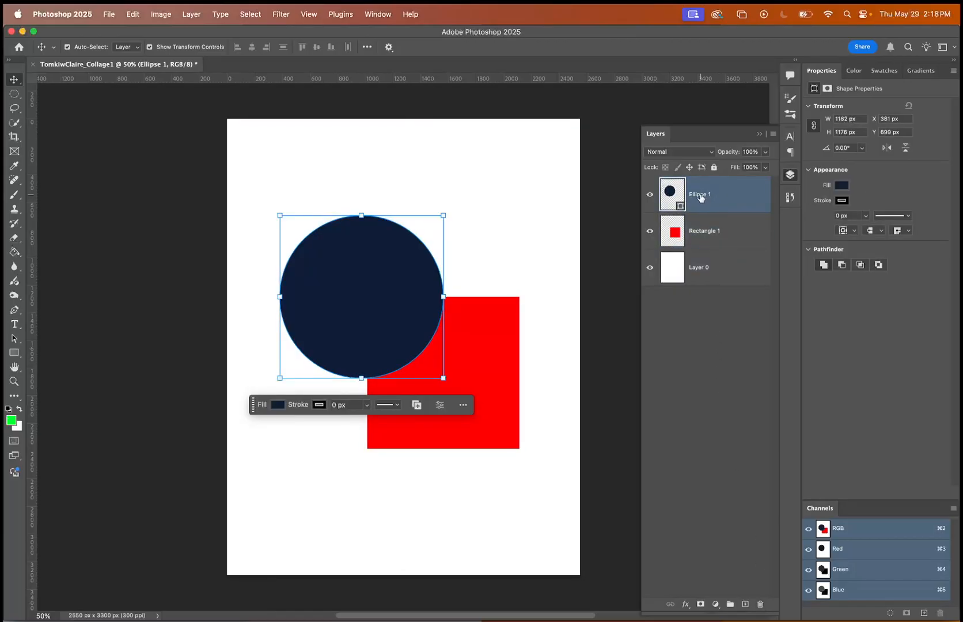
left_click_drag(701, 194, 760, 607)
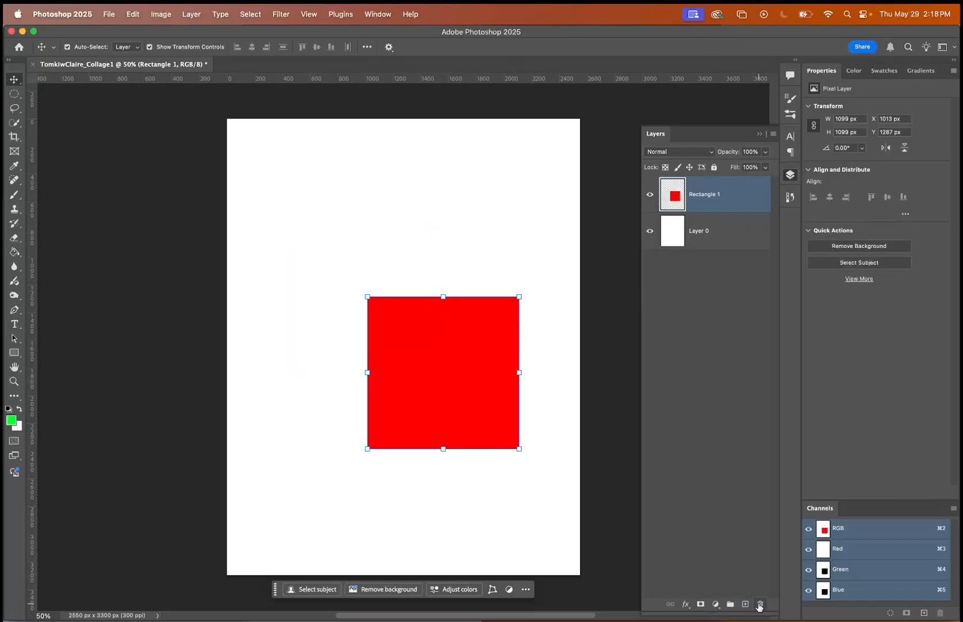
key("super+z")
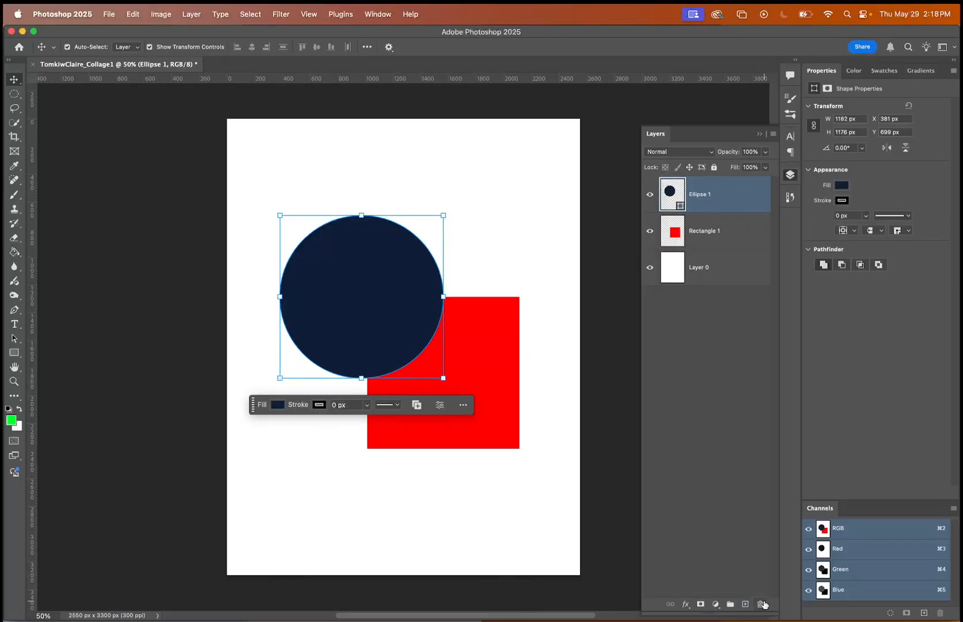
Delete the Ellipse 1 layer from the document and clear the layer selection.
left_click(761, 603)
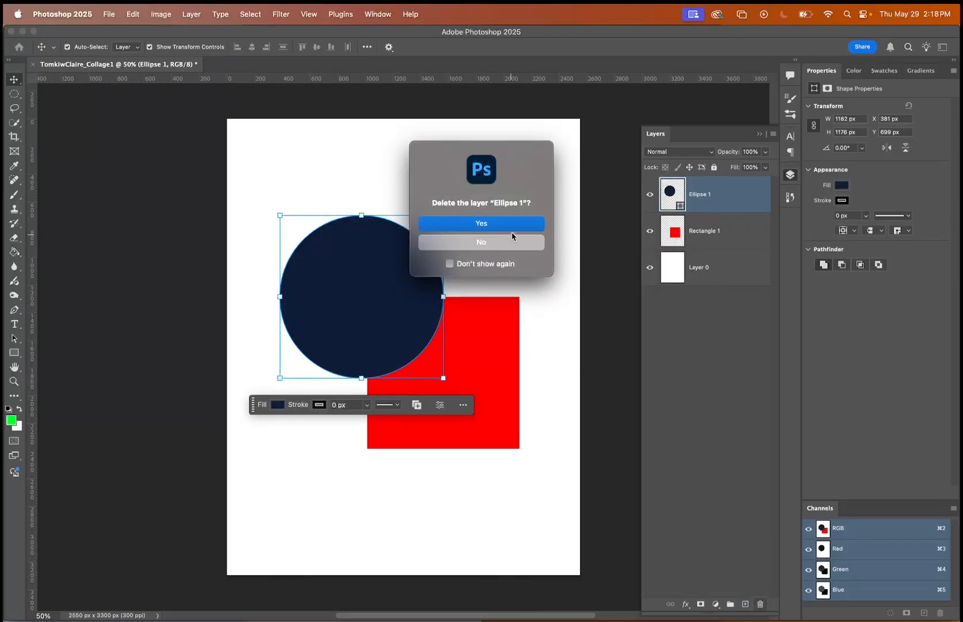
left_click(484, 228)
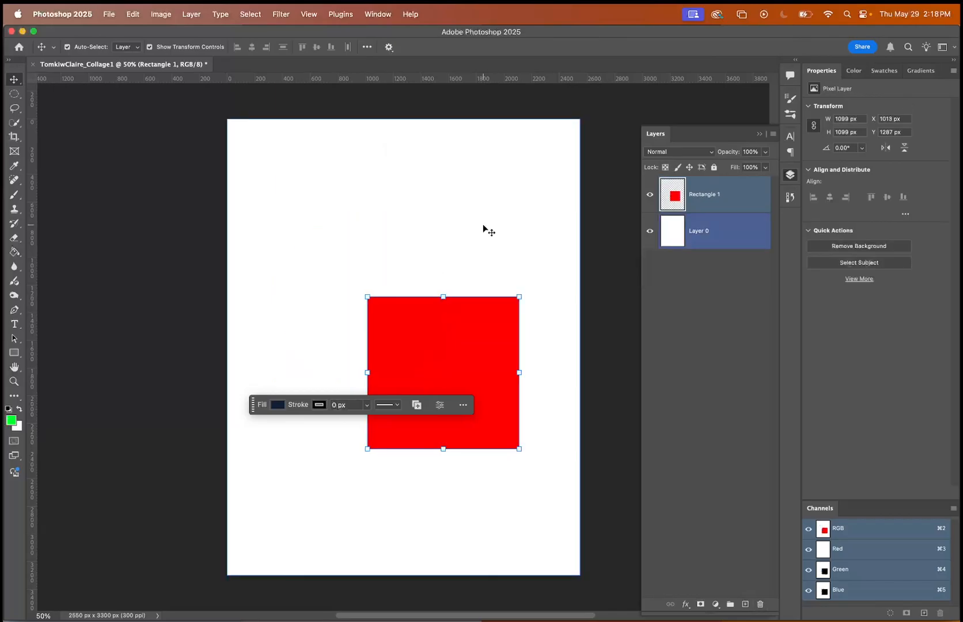
left_click(690, 311)
Duplicate the Rectangle 1 layer and deselect all layers.
left_click(715, 197)
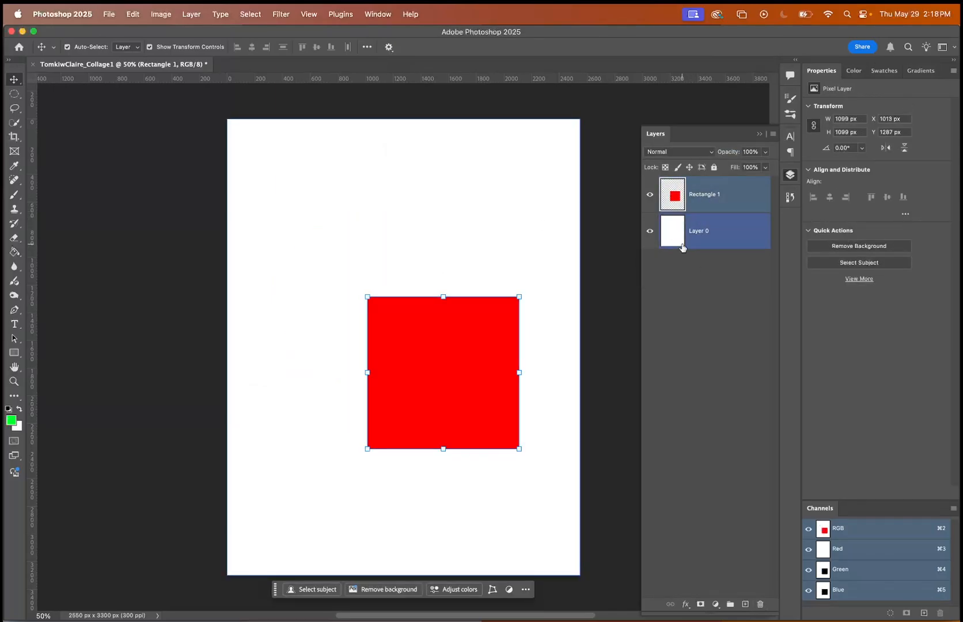
left_click(696, 204)
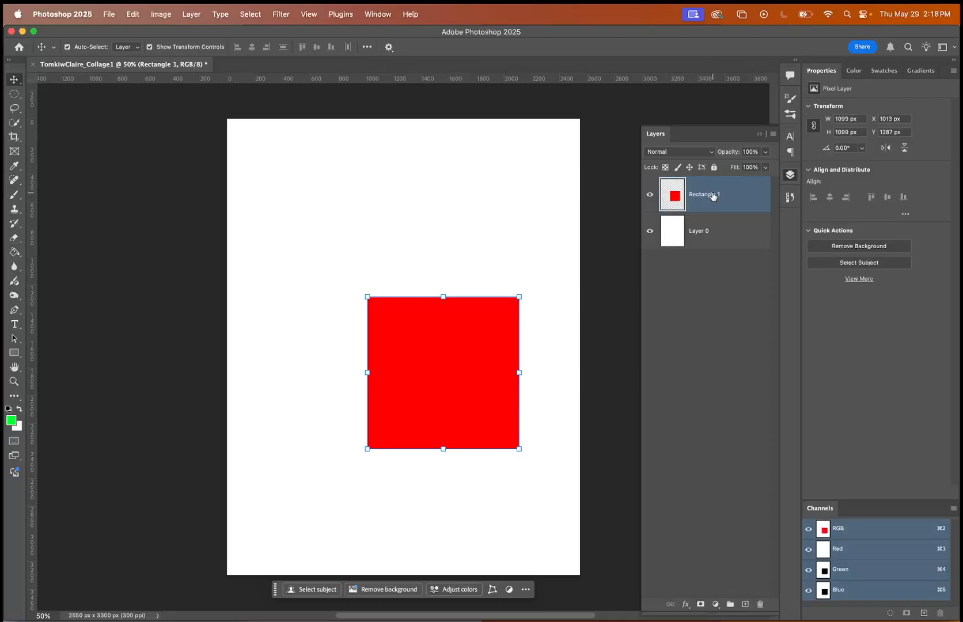
right_click(714, 196)
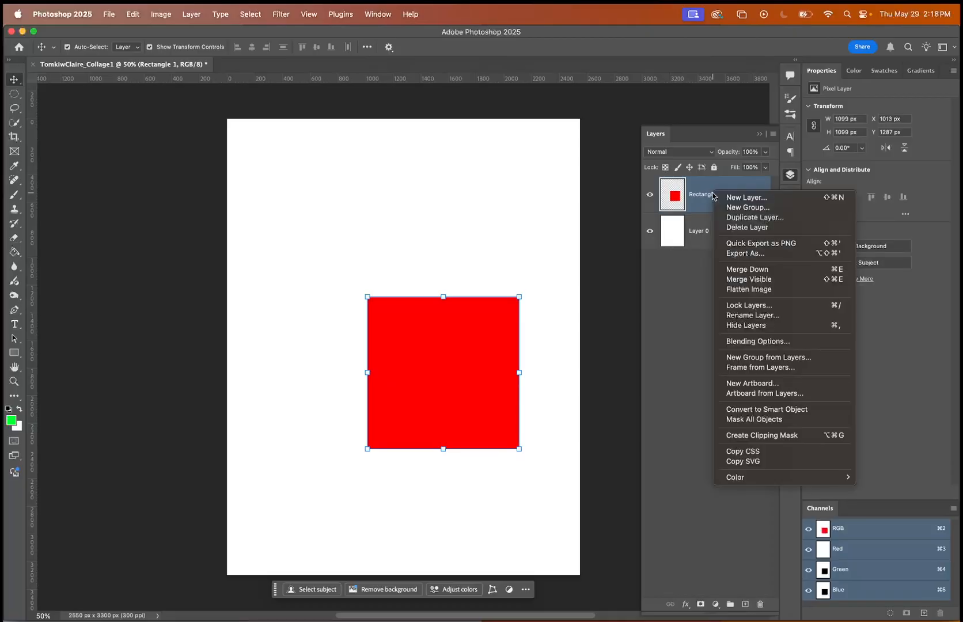
left_click(692, 297)
left_click_drag(709, 196, 747, 606)
left_click(720, 340)
left_click(711, 243)
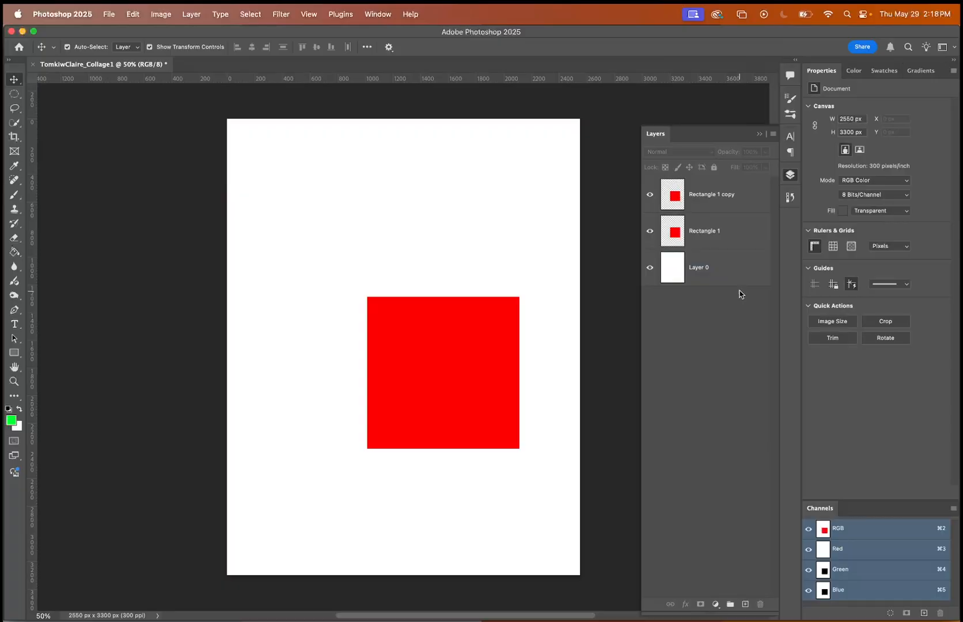
Delete both the Rectangle 1 layer and its copy together, leaving no layer selected.
left_click(722, 230)
left_click(724, 196)
left_click(720, 231, "shift")
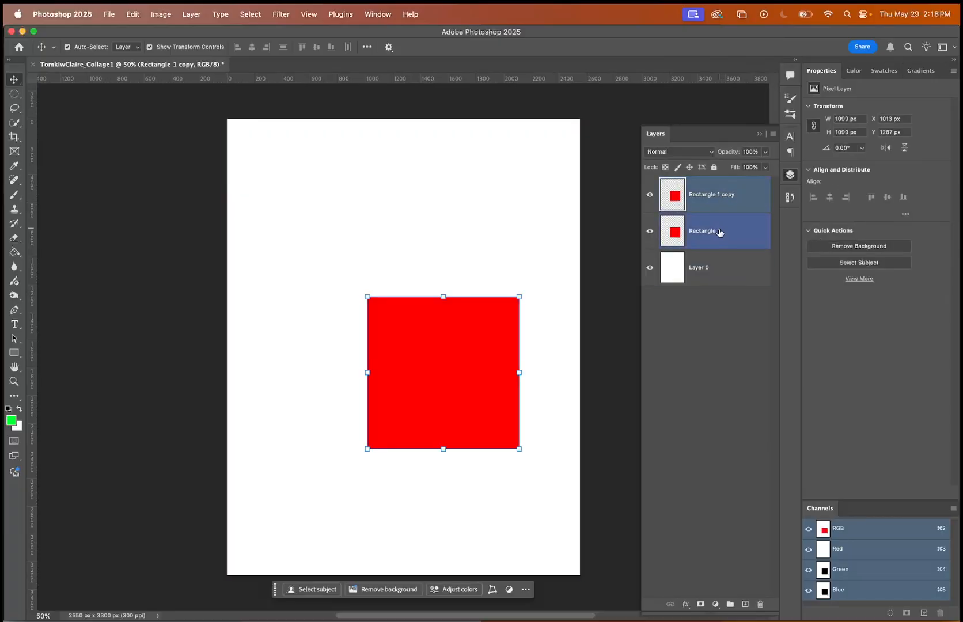
left_click(761, 604)
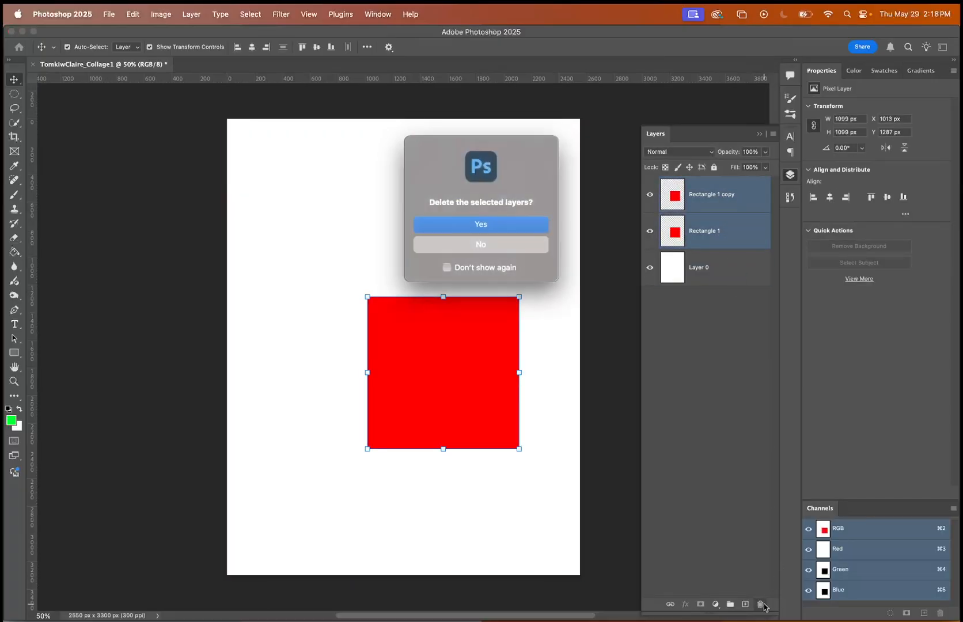
left_click(480, 224)
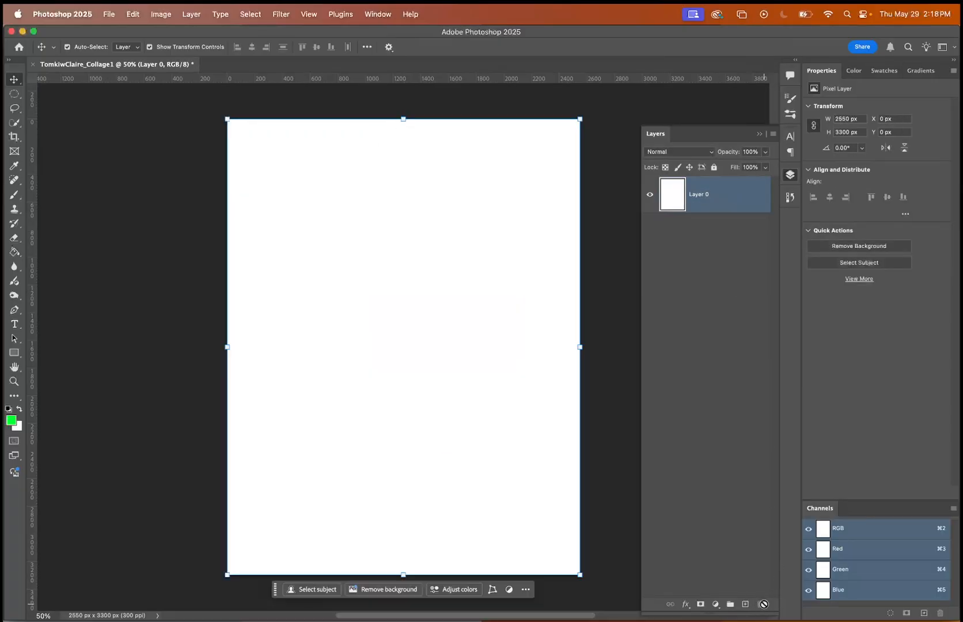
left_click(608, 321)
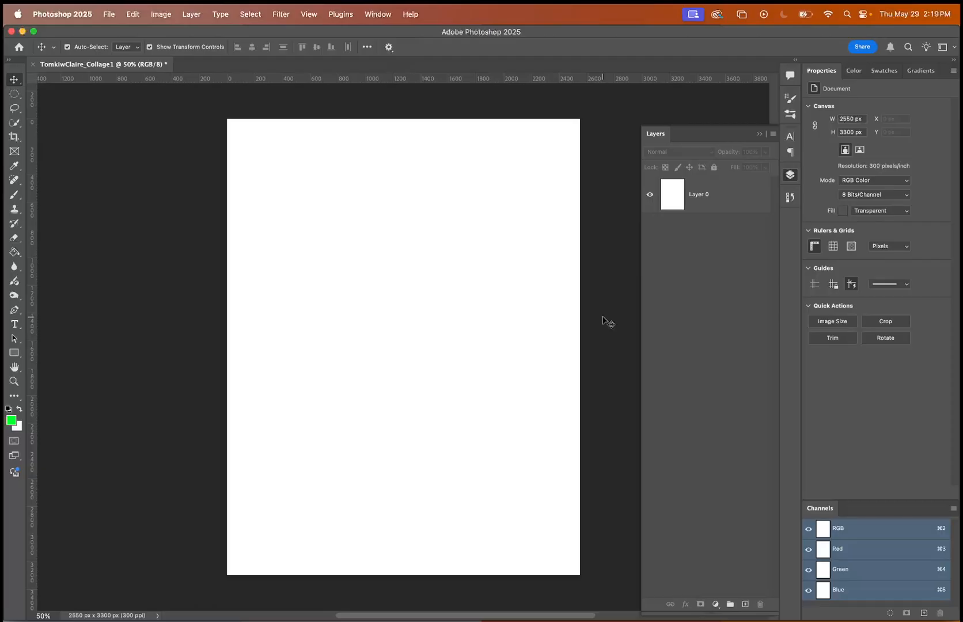
Switch to Finder and open the demo folder on the Desktop.
left_click(344, 482)
left_click(267, 596)
mouse_move(220, 620)
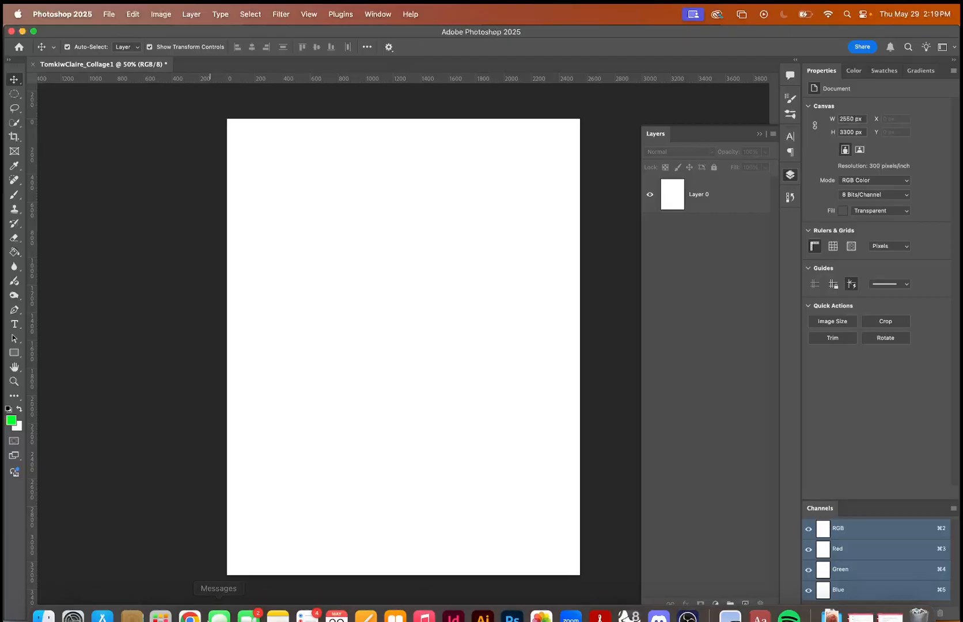
left_click(46, 602)
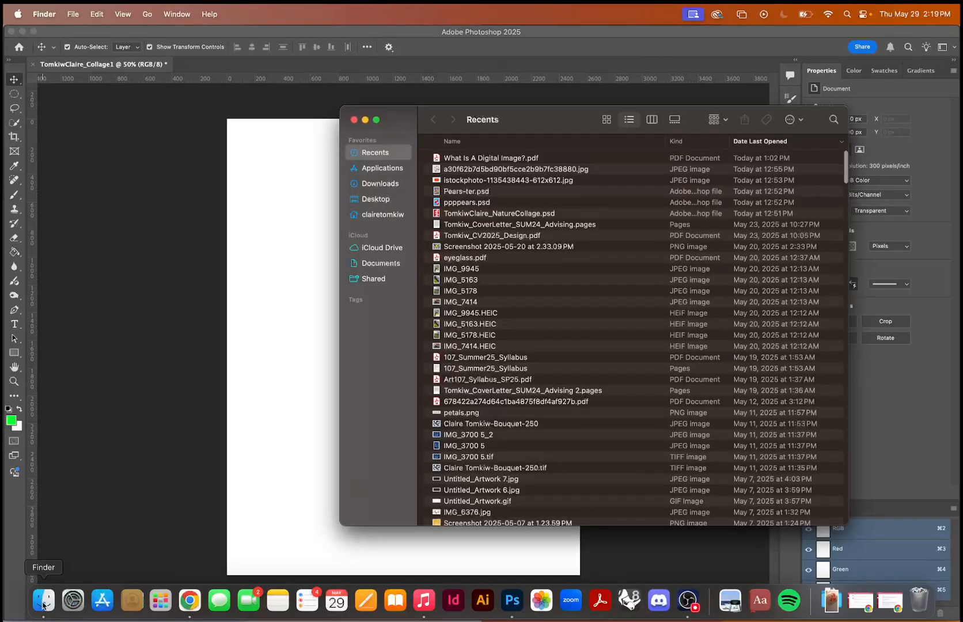
left_click(354, 119)
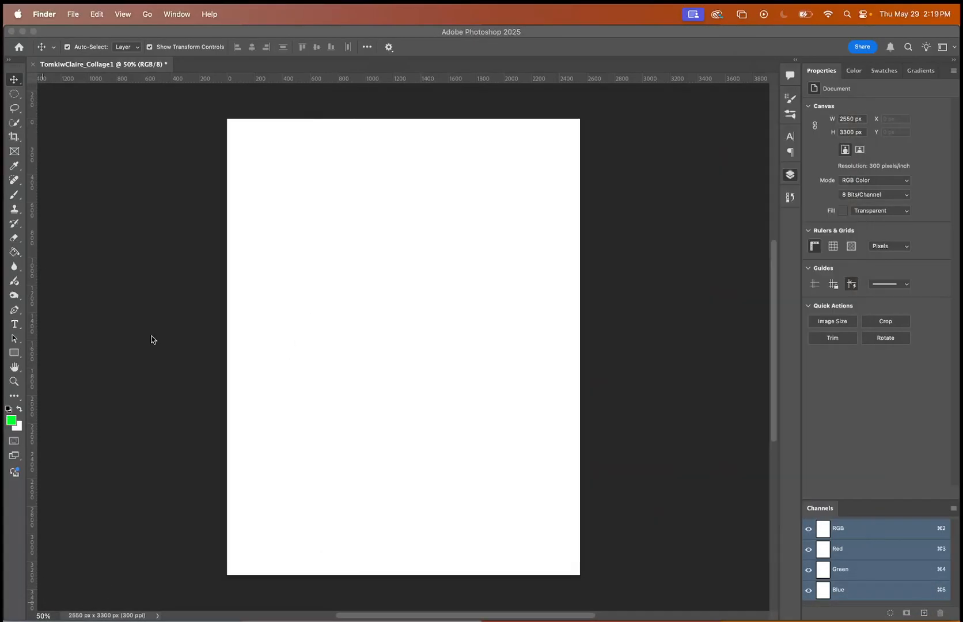
mouse_move(51, 620)
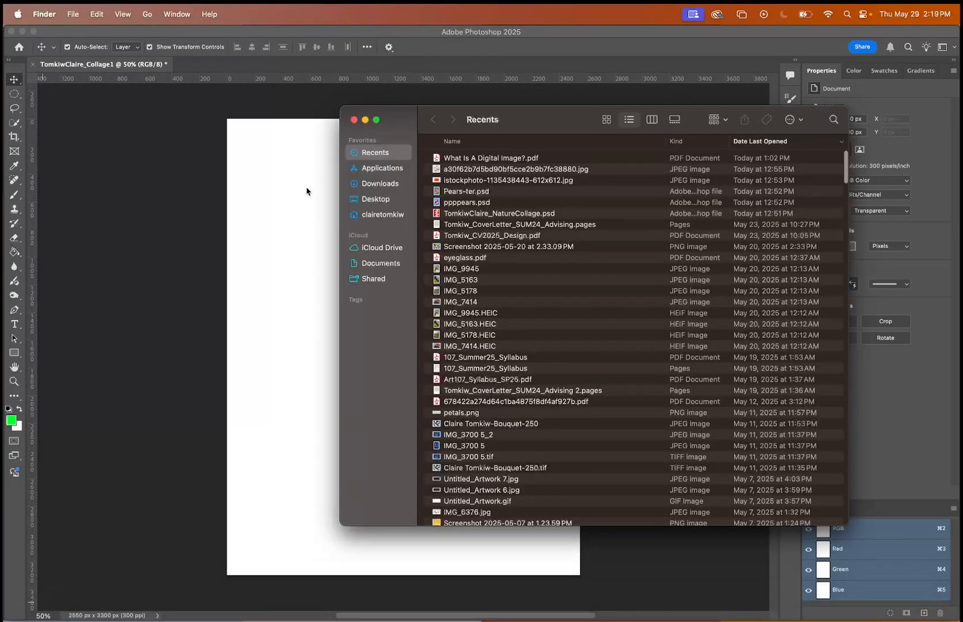
left_click(380, 199)
left_click(460, 196)
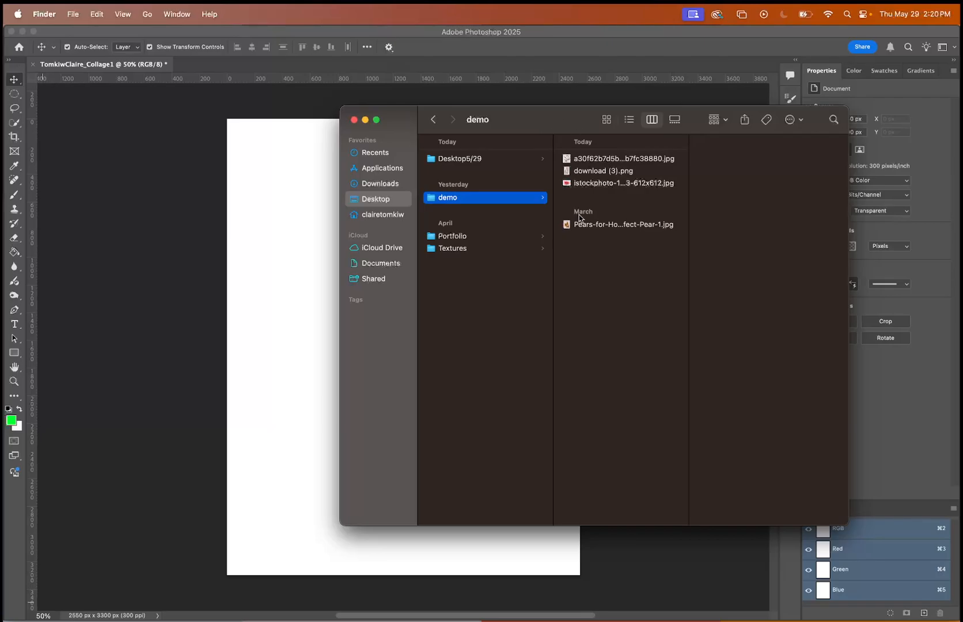
Preview Pears-for-How-to-Pick-a-Perfect-Pear-1.jpg and examine its resolution in the file information.
left_click(596, 225)
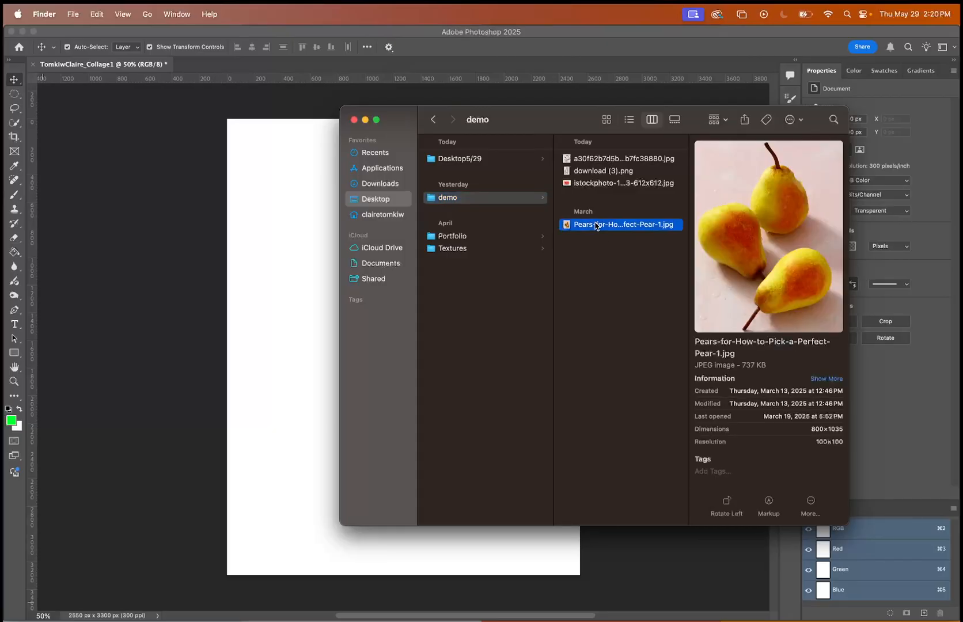
key("space")
key("space")
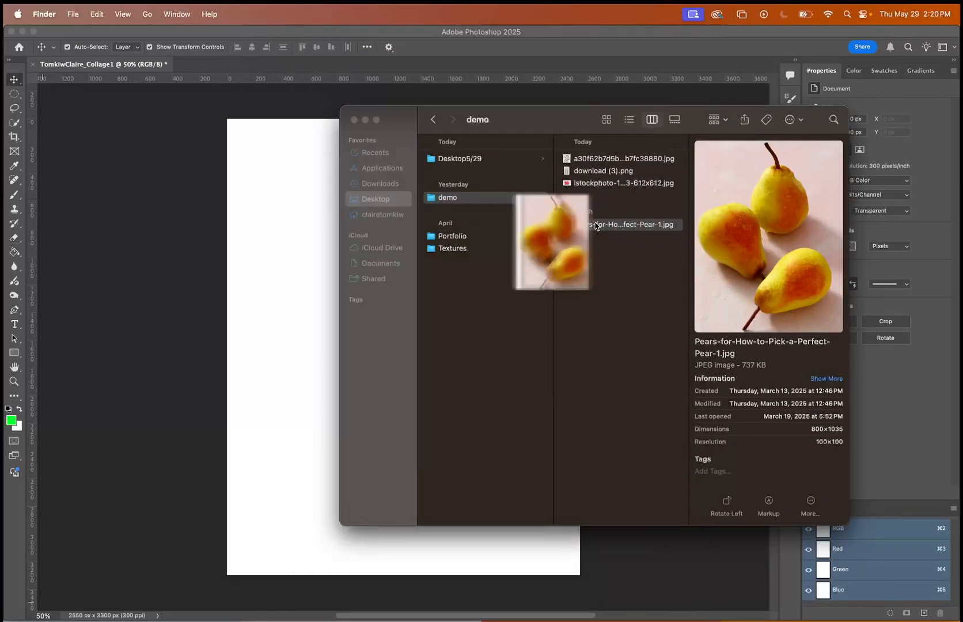
left_click(816, 443)
left_click_drag(845, 441, 814, 442)
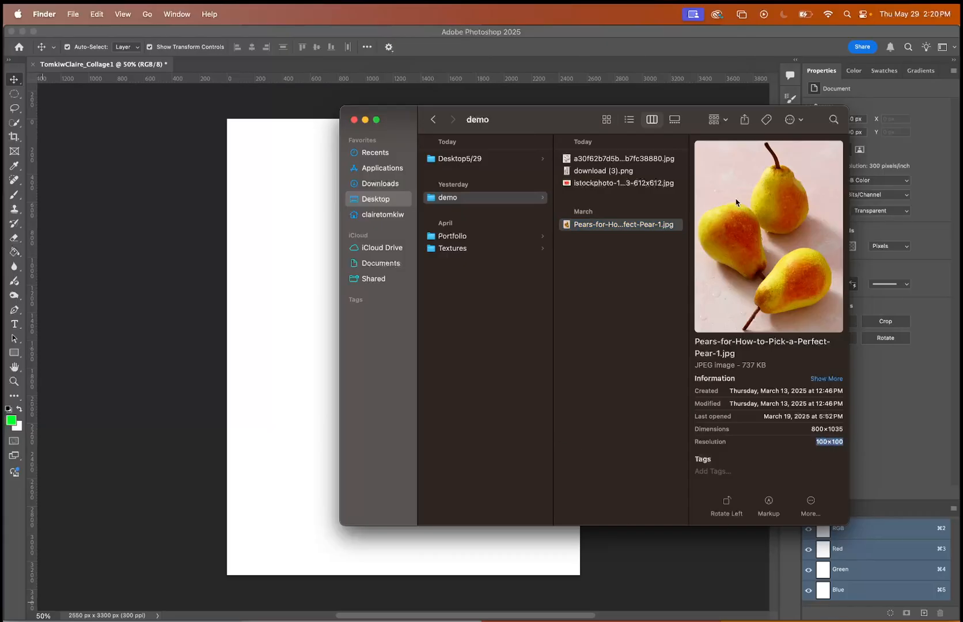
left_click(643, 224)
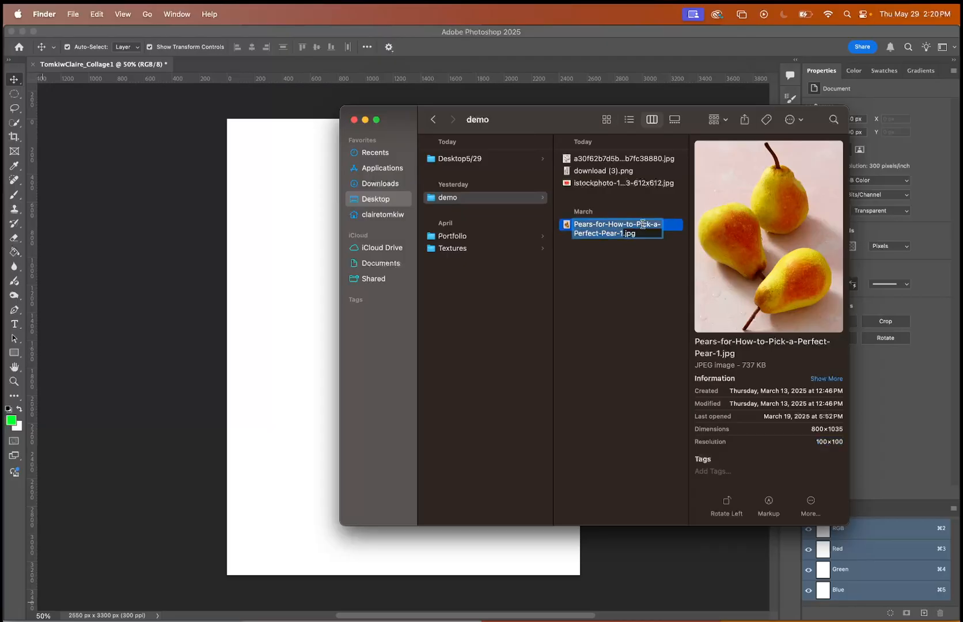
left_click(626, 257)
Place Pears-for-How-to-Pick-a-Perfect-Pear-1.jpg into the Photoshop collage document at 100% scale and commit the placement.
left_click(626, 224)
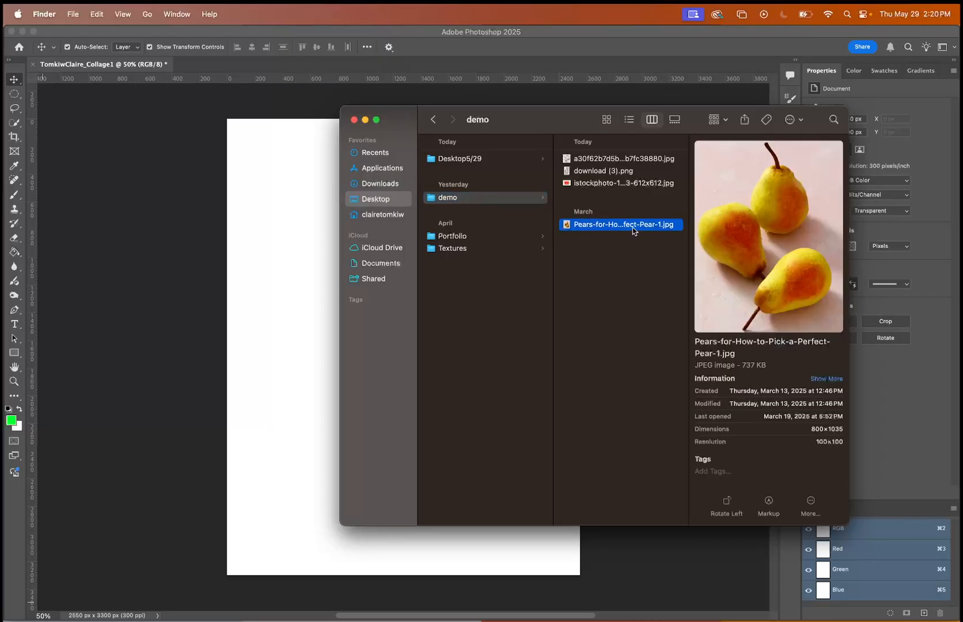
left_click_drag(633, 224, 608, 228)
left_click_drag(607, 226, 293, 231)
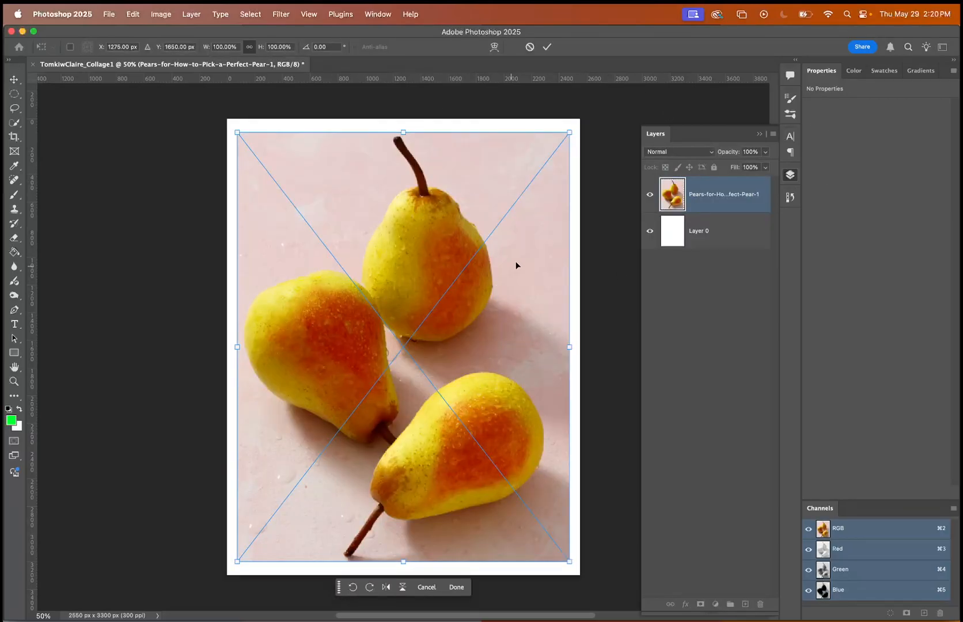
mouse_move(467, 206)
left_mouse_down()
mouse_move(449, 204)
mouse_move(467, 205)
left_mouse_up()
left_click(15, 209)
left_click(15, 79)
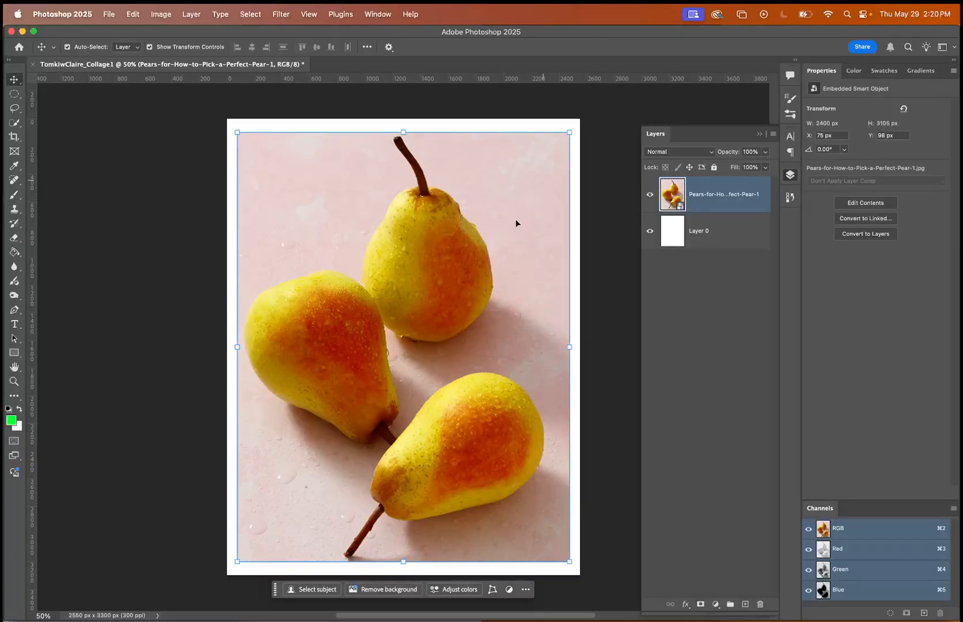
Activate the Brush tool and delete the placed pears layer.
left_click(15, 194)
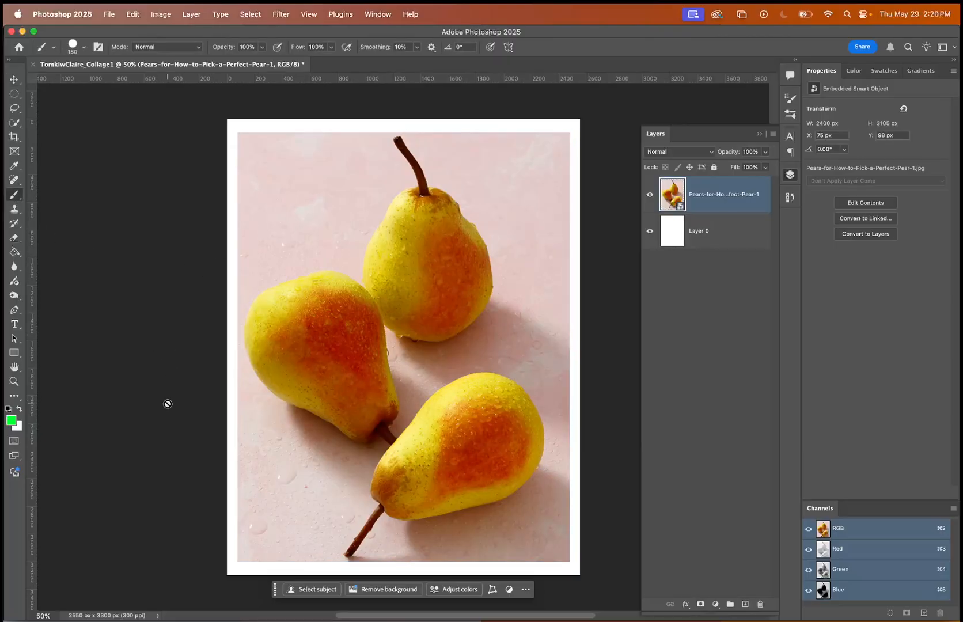
key("BackSpace")
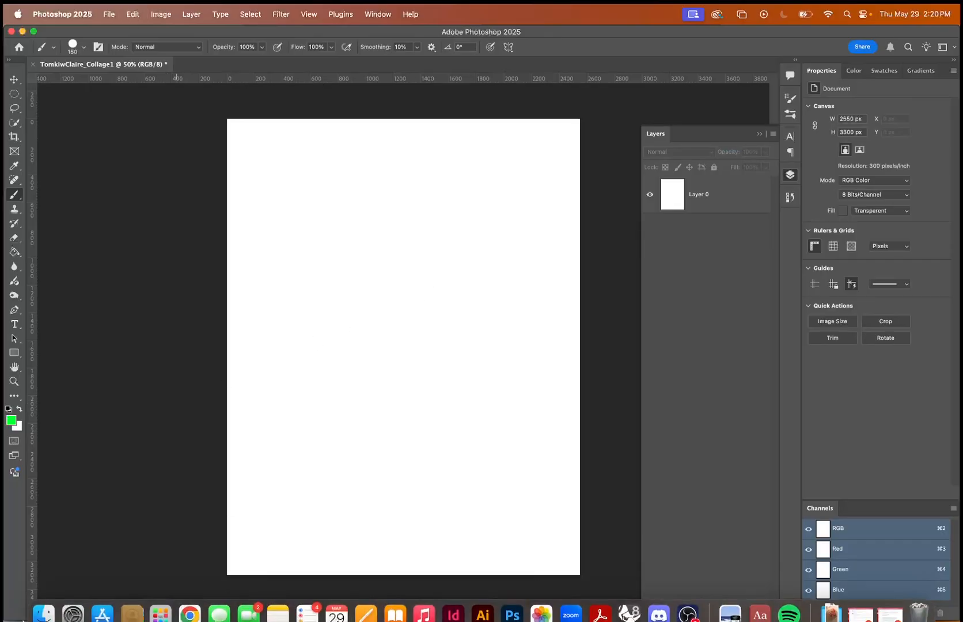
Place the pears JPEG from Finder's demo folder into the blank Photoshop collage document.
left_click(44, 605)
left_click_drag(620, 224, 273, 297)
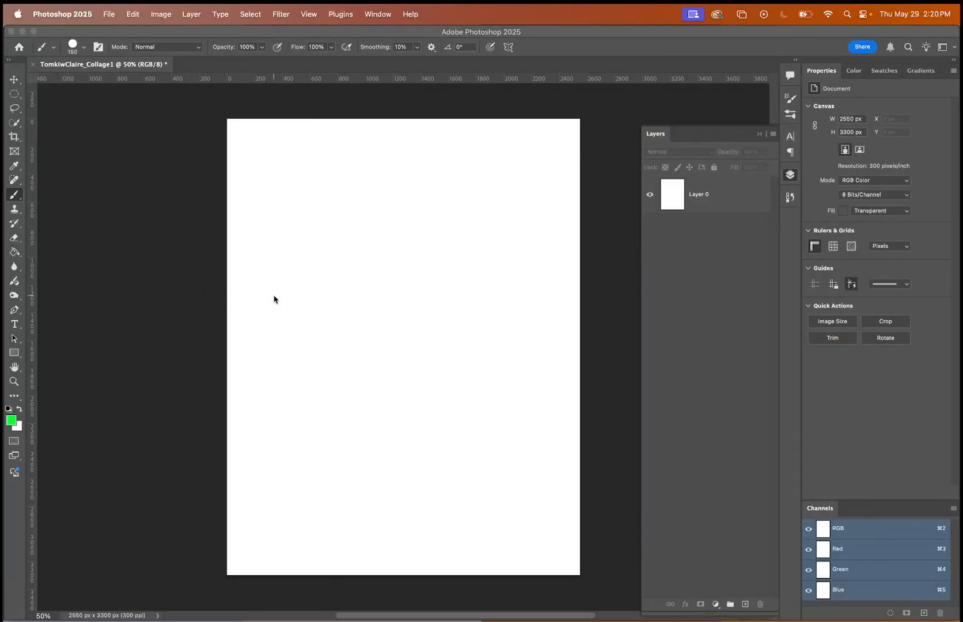
Try shrinking the placed pears image proportionally to about 80% from its upper-left corner and enlarging it again.
left_click_drag(235, 132, 356, 252)
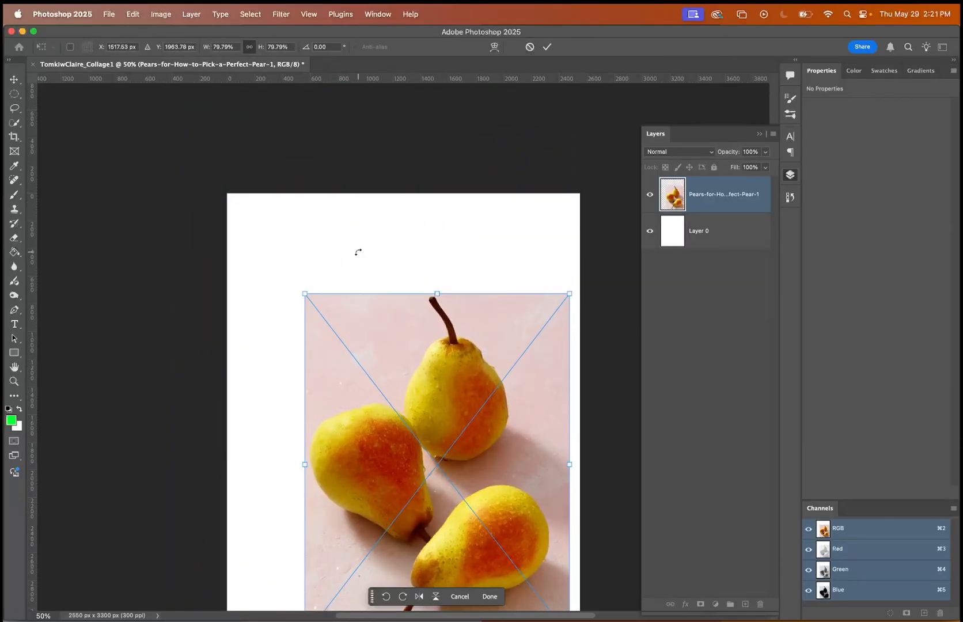
scroll(358, 251, "down", 3)
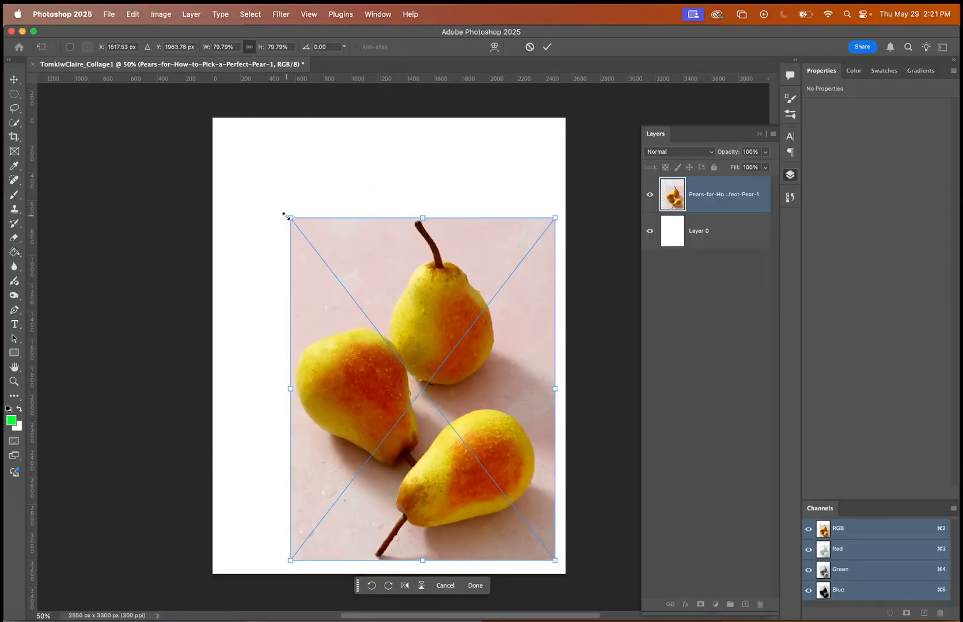
left_click_drag(290, 218, 217, 146)
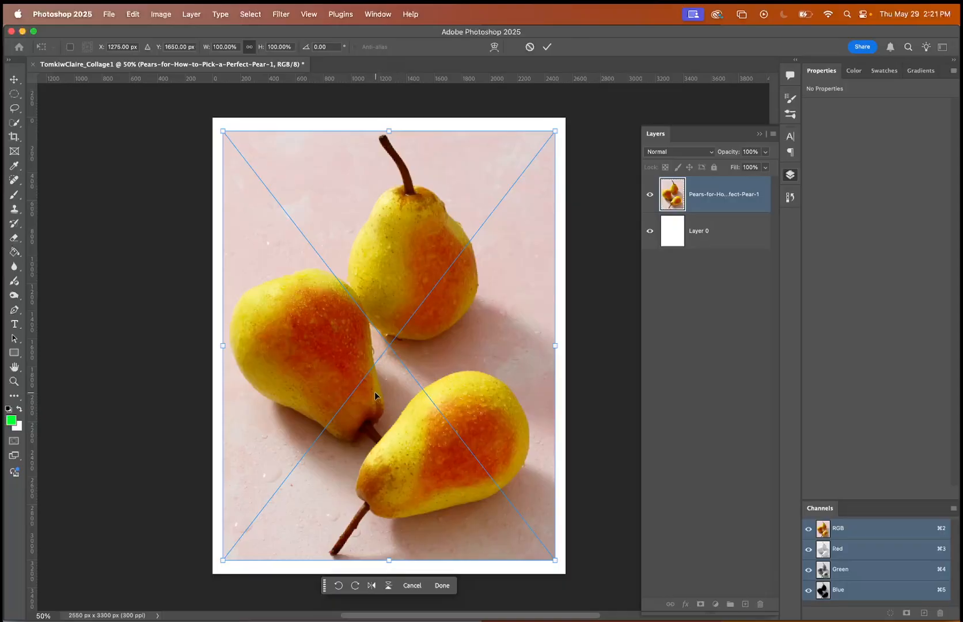
Try scaling the placed pears image to about 105% and to about 63%, undoing each change.
left_click_drag(227, 128, 206, 109)
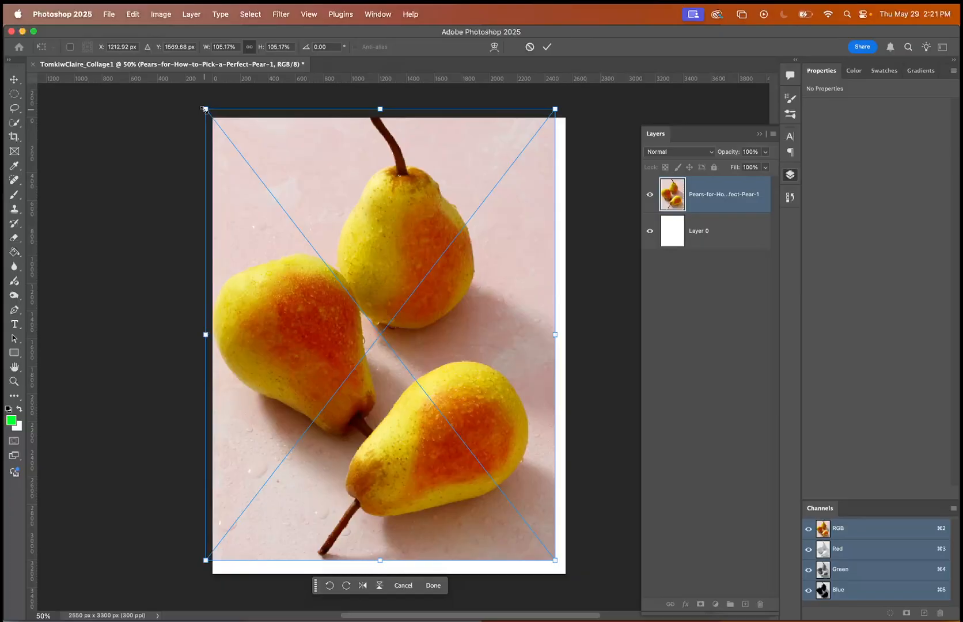
key("super+z")
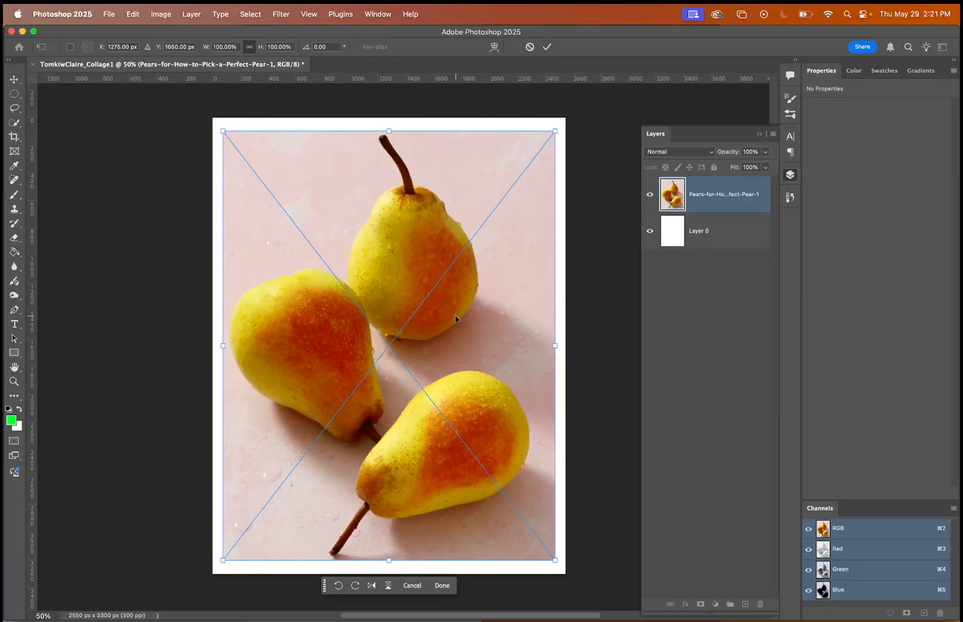
left_click_drag(224, 132, 340, 291)
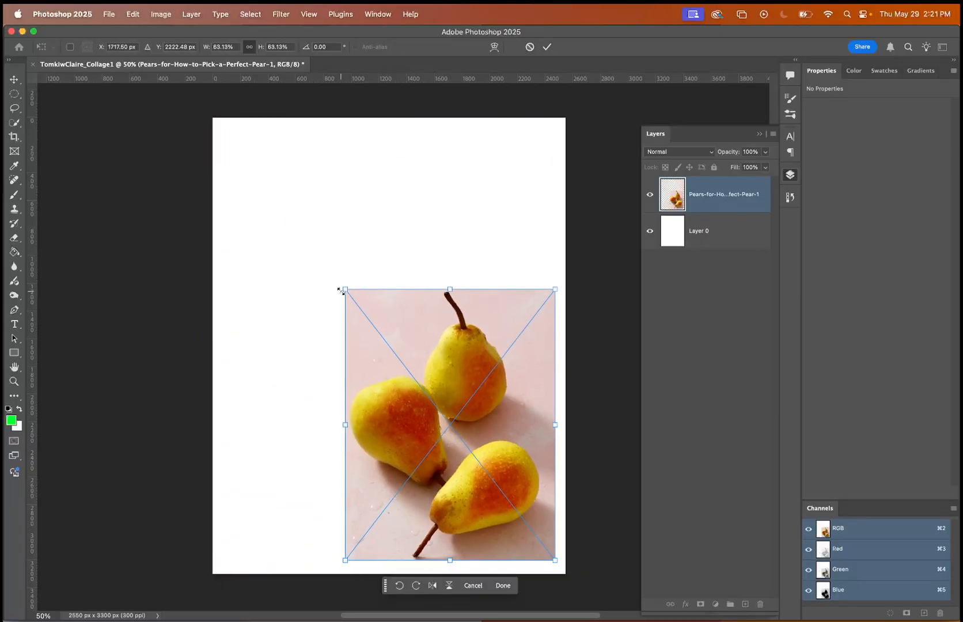
key("super+z")
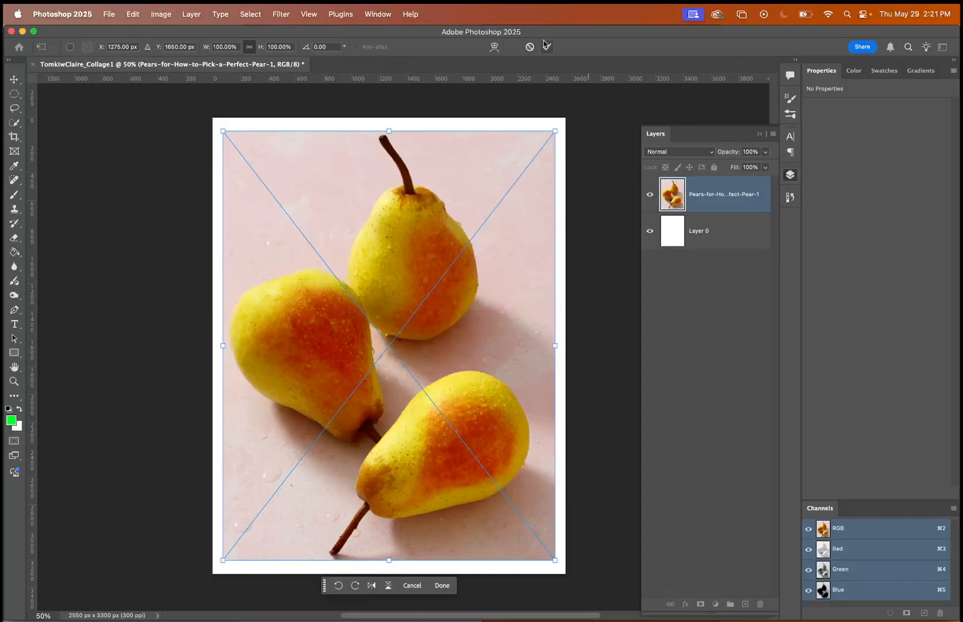
Commit the placed pears image and activate the Brush tool.
left_click(548, 47)
key("b")
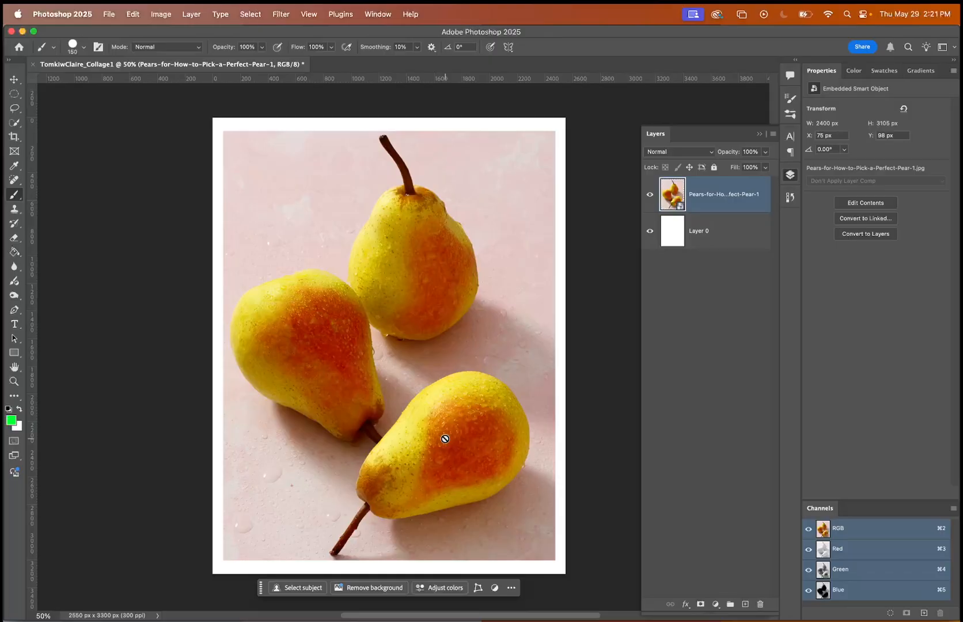
Open the pears smart object's contents, paint a green zigzag across them, save at JPEG quality 12, and return to the collage.
double_click(681, 210)
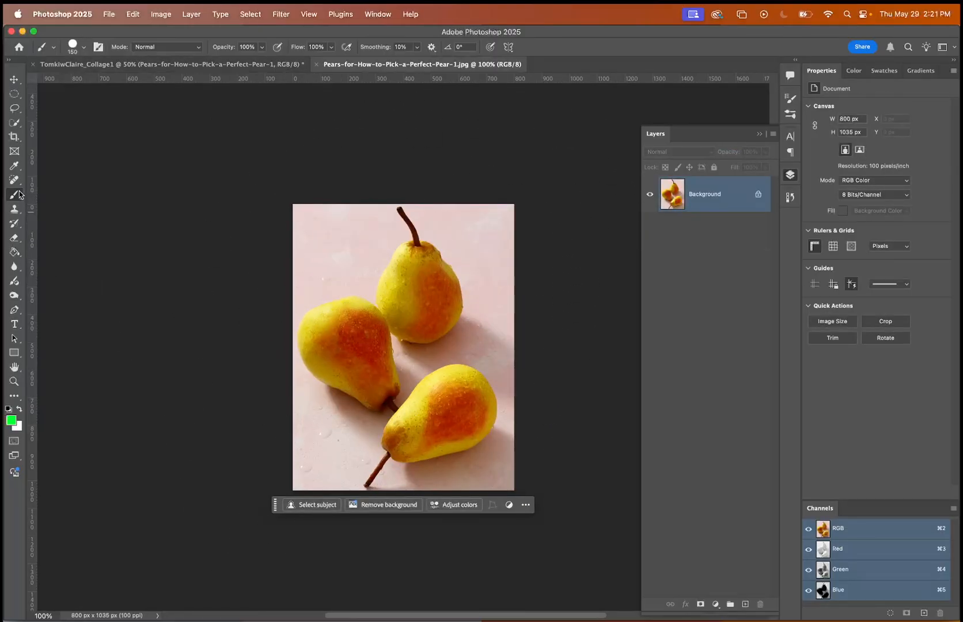
mouse_move(437, 233)
left_mouse_down()
mouse_move(451, 302)
mouse_move(375, 573)
left_mouse_up()
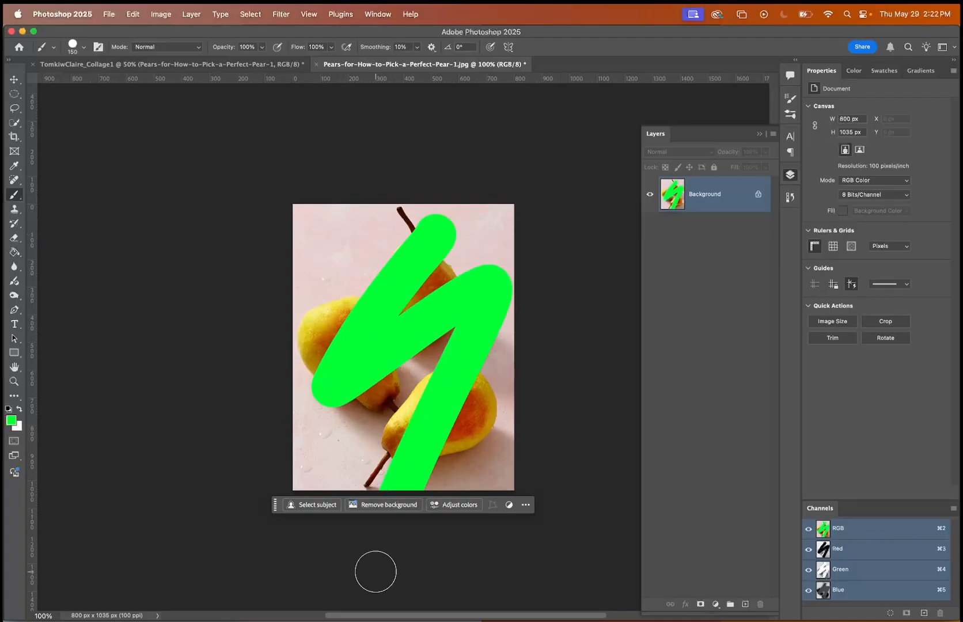
key("super+s")
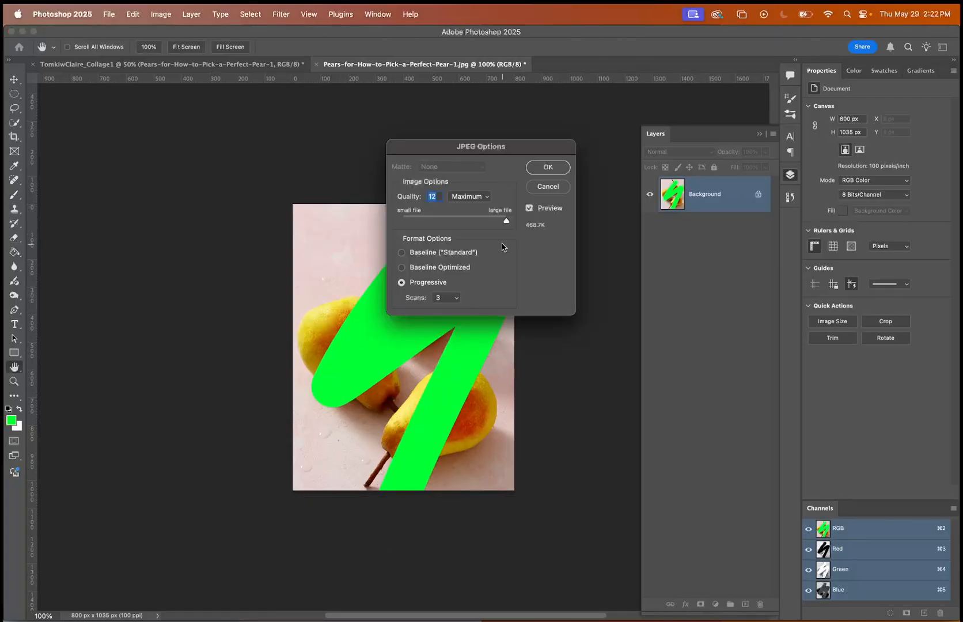
left_click(536, 168)
left_click(201, 64)
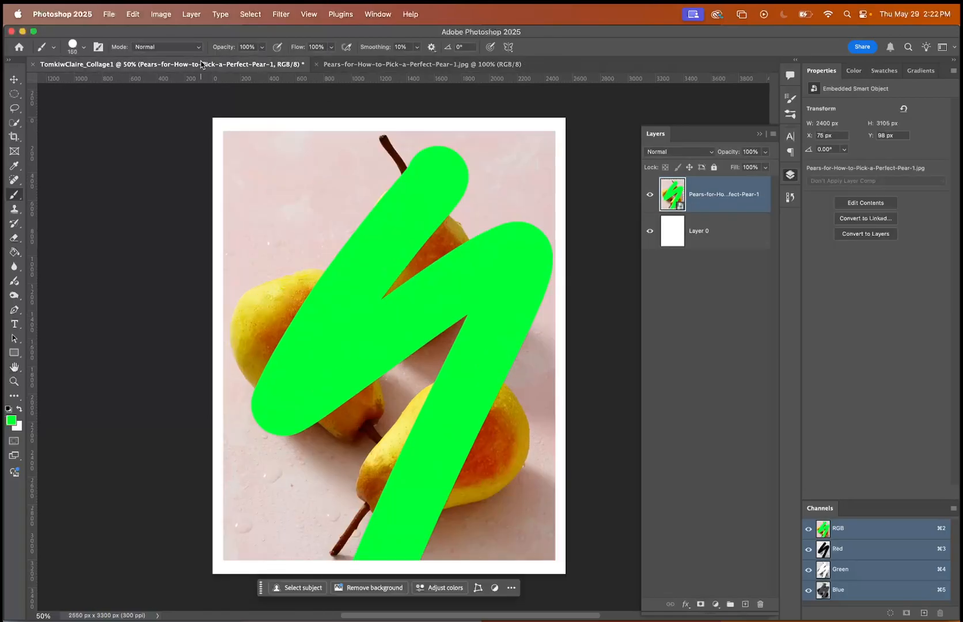
Undo the green brush stroke in the smart object's source image, save it and close it.
left_click(338, 65)
key("super+z")
key("super+s")
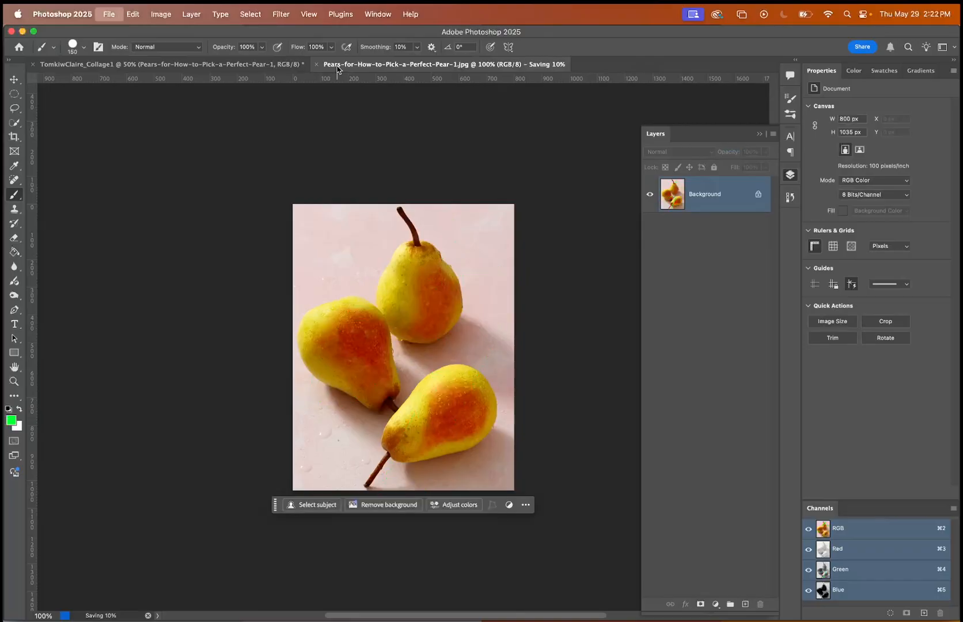
left_click(316, 65)
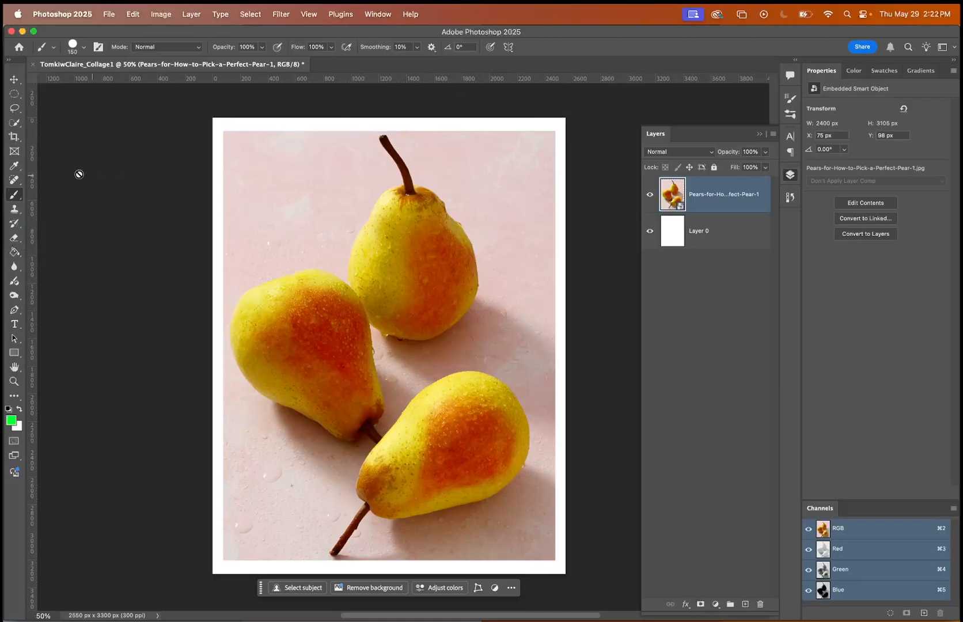
Activate the Eraser tool, rasterize the pears layer, and enlarge the eraser to 600 px.
left_click(15, 237)
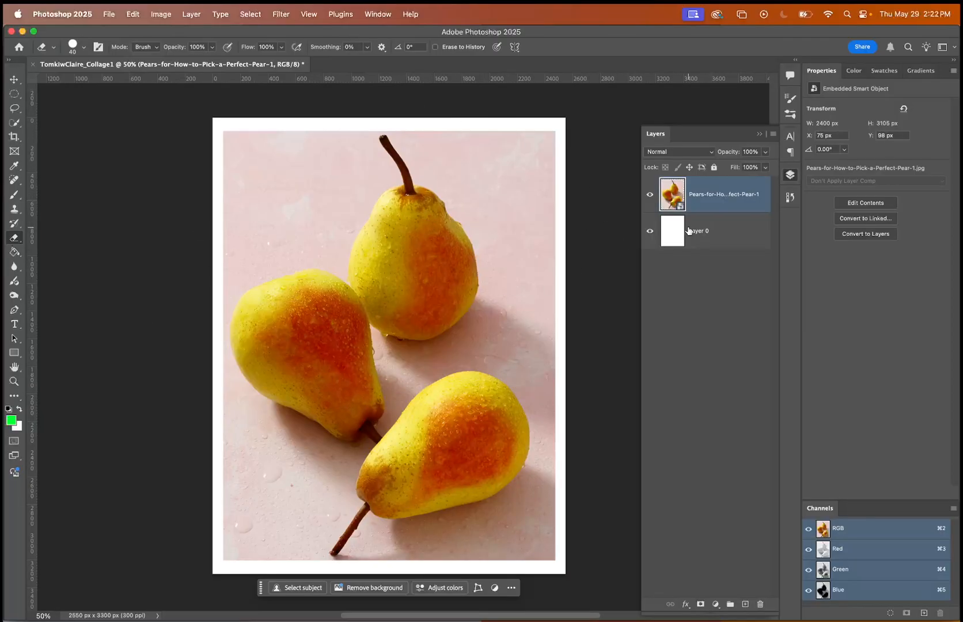
right_click(724, 197)
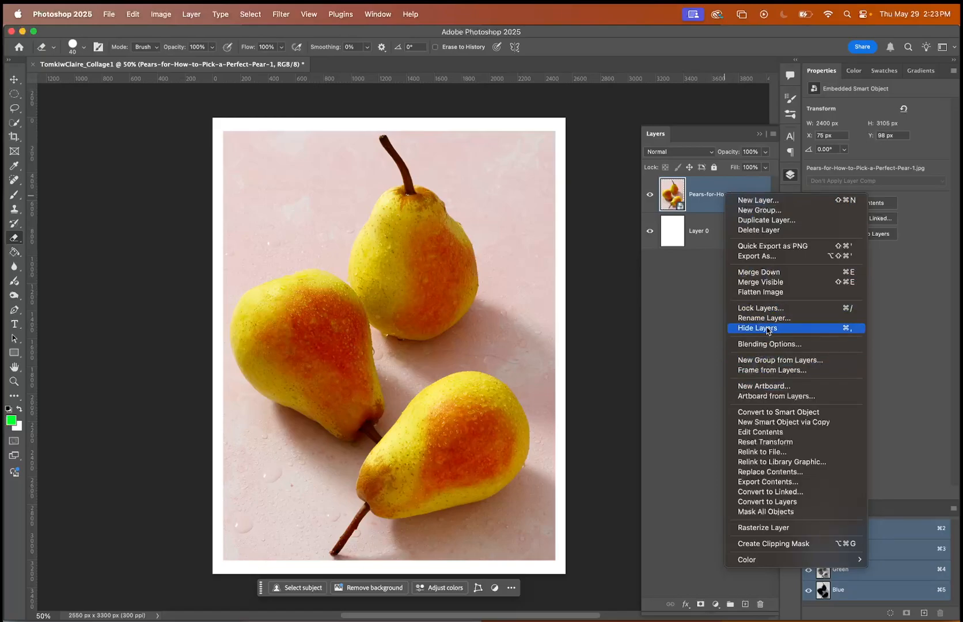
left_click(750, 528)
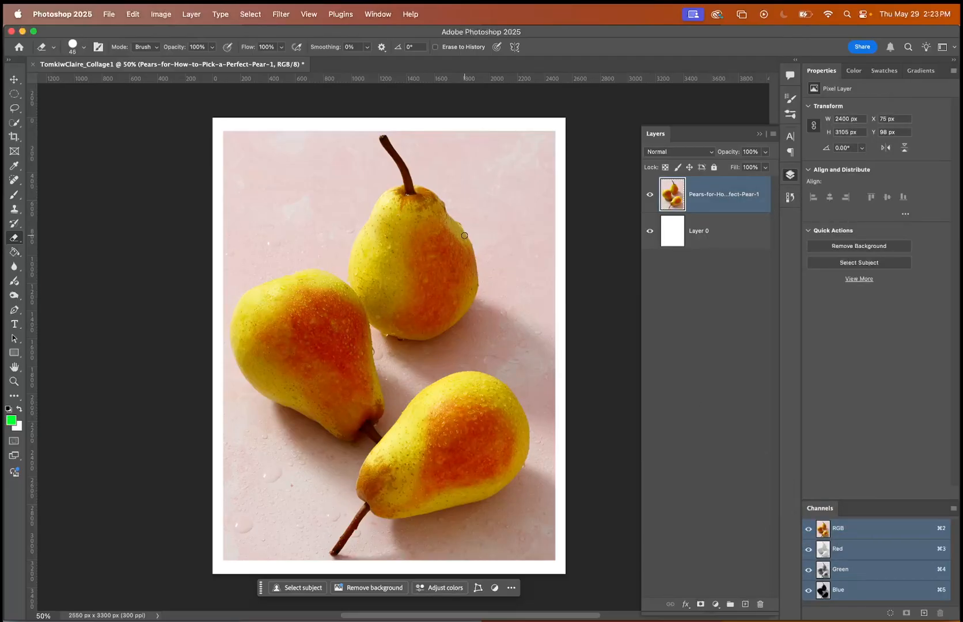
key("bracketright")
key("bracketright")
key("bracketright")
key("bracketright")
key("bracketright")
key("bracketright")
key("bracketright")
key("bracketright")
key("bracketright")
key("bracketright")
key("bracketright")
key("bracketright")
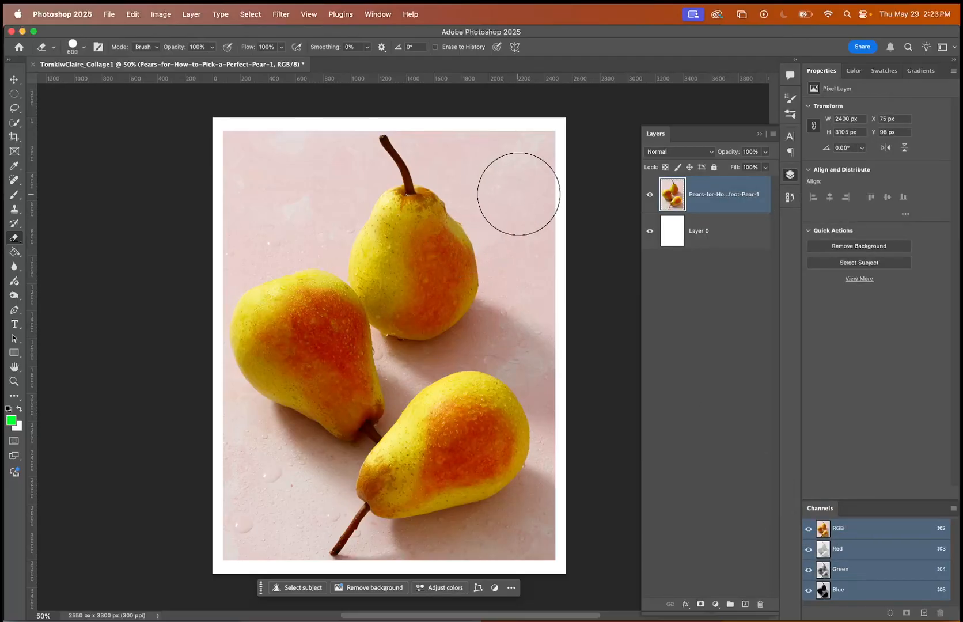
Try erasing the pink background beside the upper pear, and undo the stroke.
mouse_move(491, 151)
left_mouse_down()
mouse_move(553, 259)
mouse_move(552, 177)
mouse_move(437, 104)
mouse_move(546, 292)
mouse_move(522, 332)
mouse_move(543, 293)
mouse_move(532, 249)
mouse_move(525, 325)
mouse_move(582, 364)
mouse_move(570, 385)
left_mouse_up()
key("super+z")
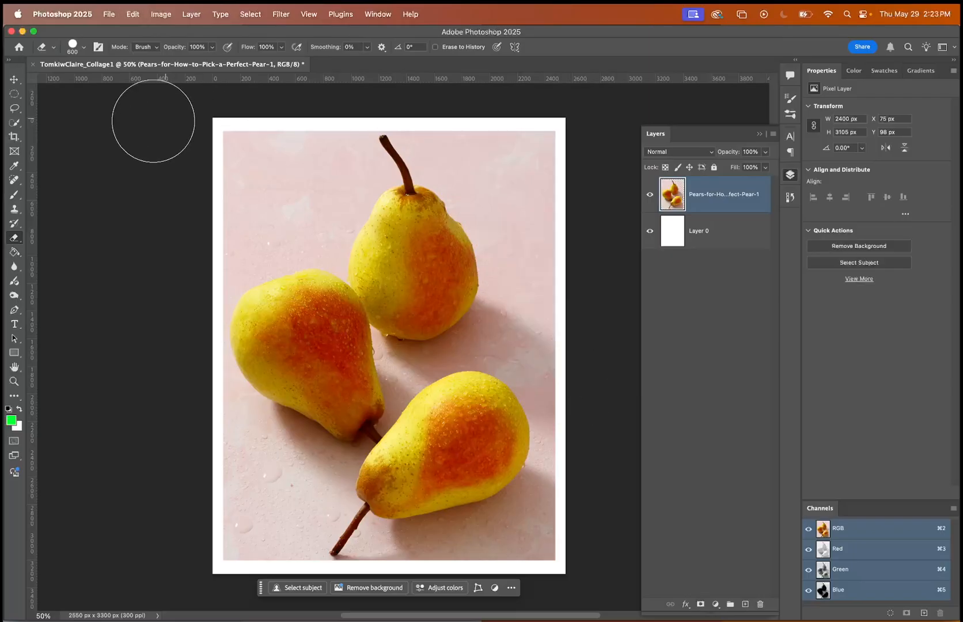
Select the upper pear and the left pear with the Quick Selection tool.
left_click(13, 108)
left_click(14, 125)
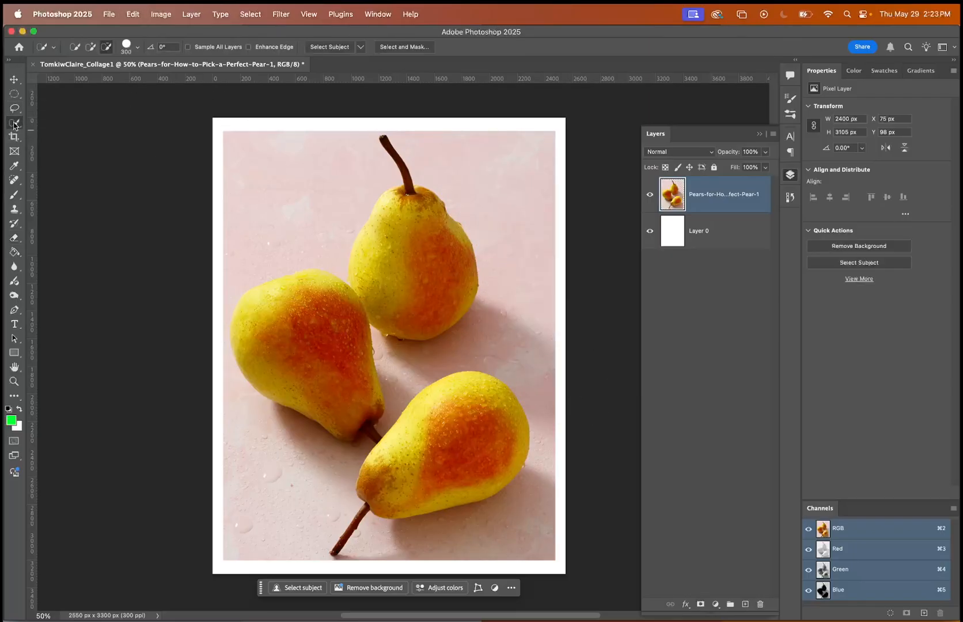
left_click(16, 125)
left_click(48, 132)
mouse_move(424, 240)
left_mouse_down()
mouse_move(376, 291)
mouse_move(308, 326)
mouse_move(304, 371)
mouse_move(363, 398)
left_mouse_up()
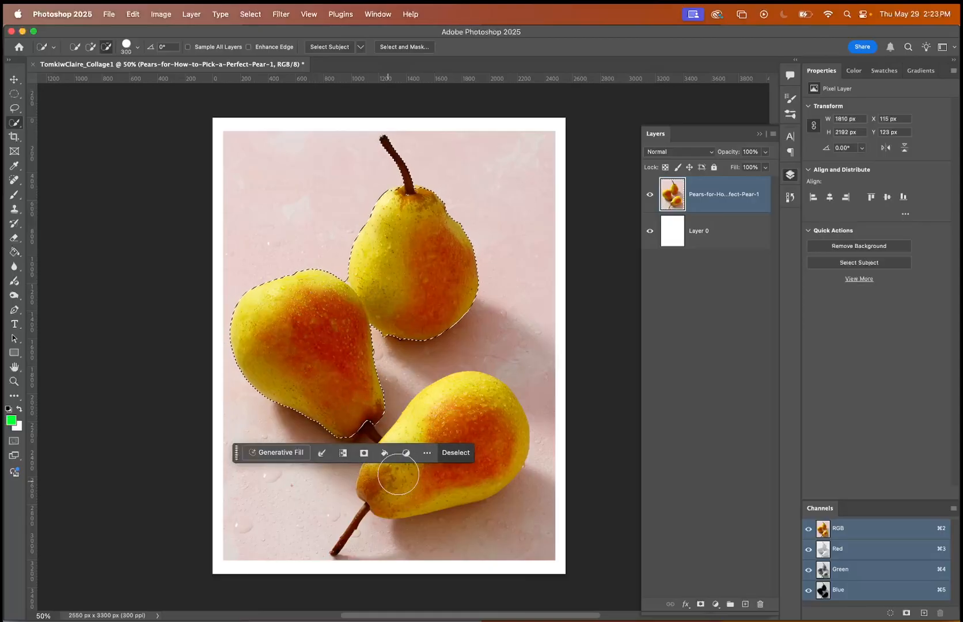
Add the upper-left background to the selection, try deleting the selected pixels, undo the deletion, and deselect.
left_click(90, 47)
left_click_drag(315, 185, 259, 233)
key("BackSpace")
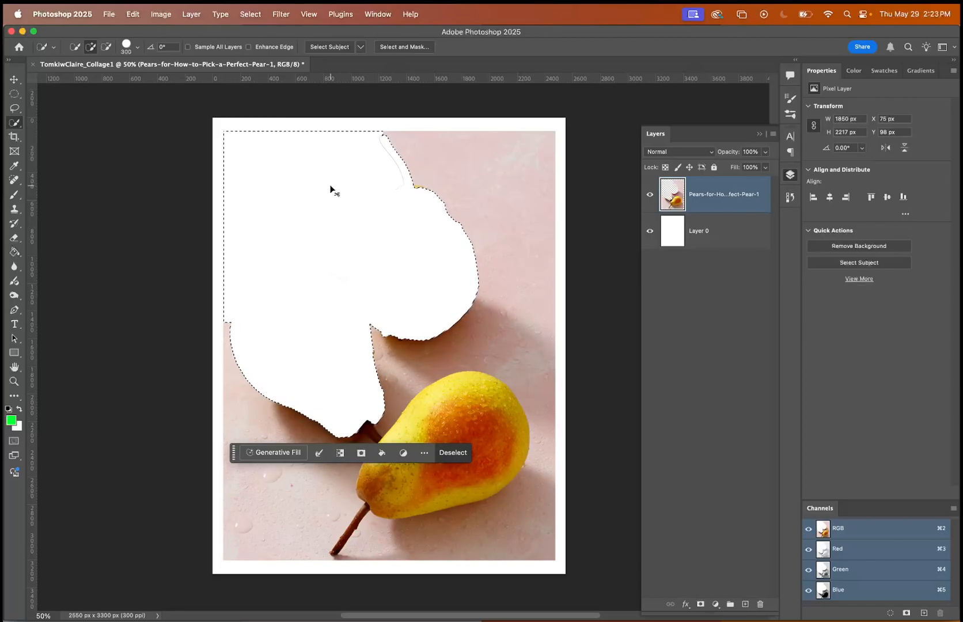
key("super+z")
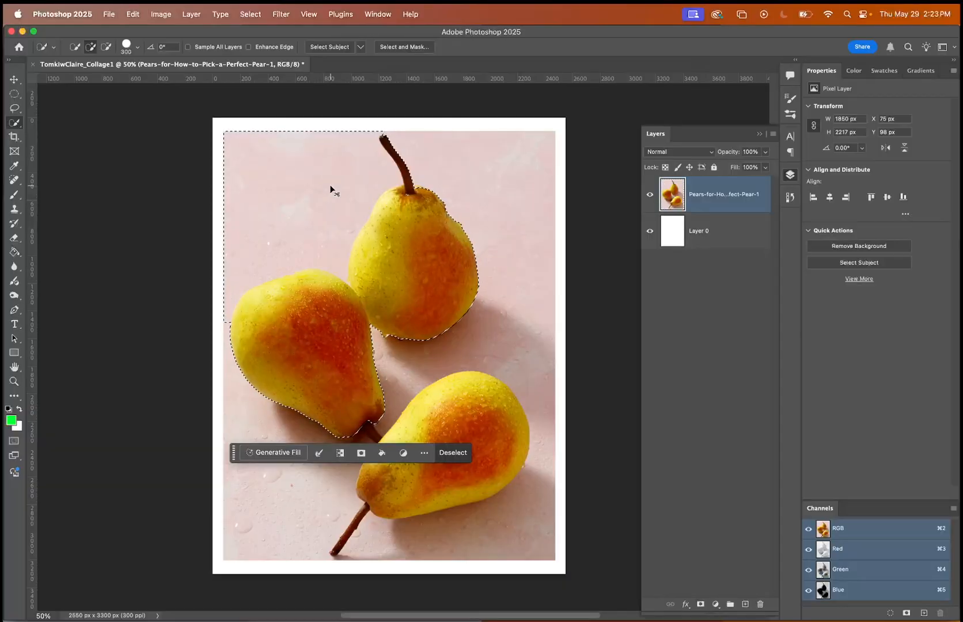
key("super+d")
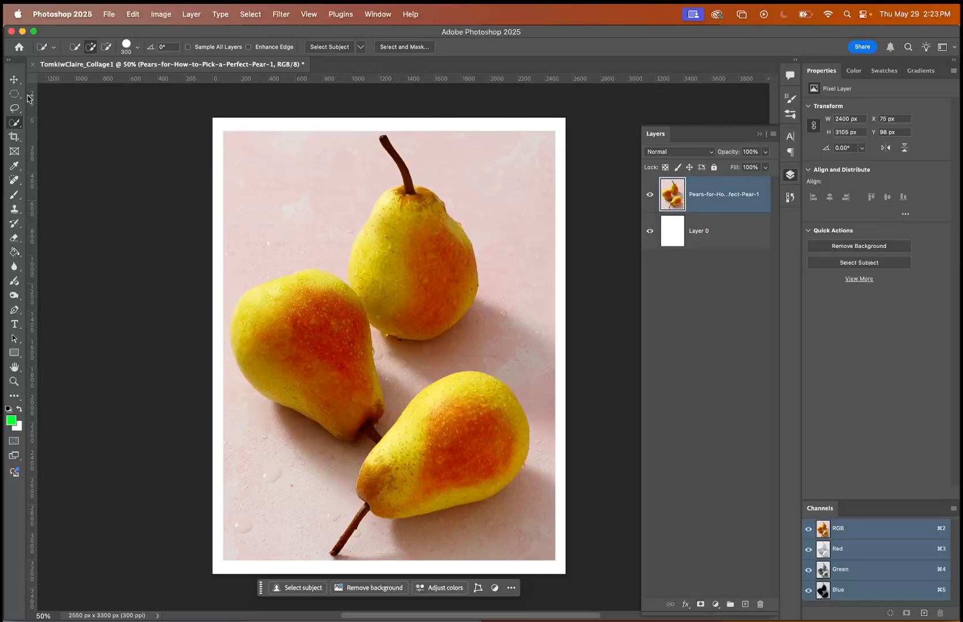
Try erasing four crossing strips over the pears image and a short stroke at its upper-right corner, undoing them all.
left_click(15, 238)
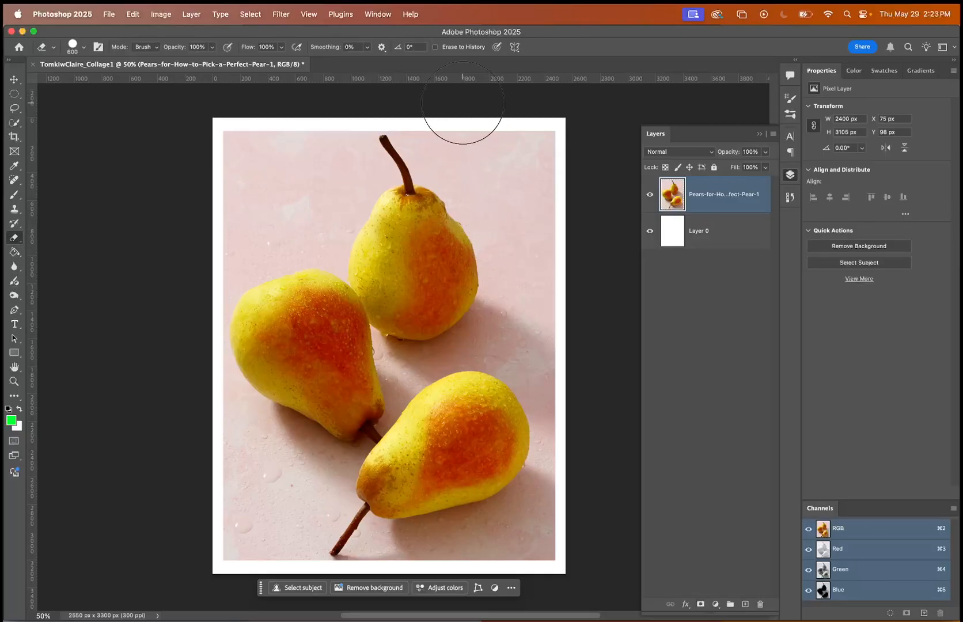
left_click_drag(461, 106, 291, 577)
left_click_drag(161, 262, 610, 348)
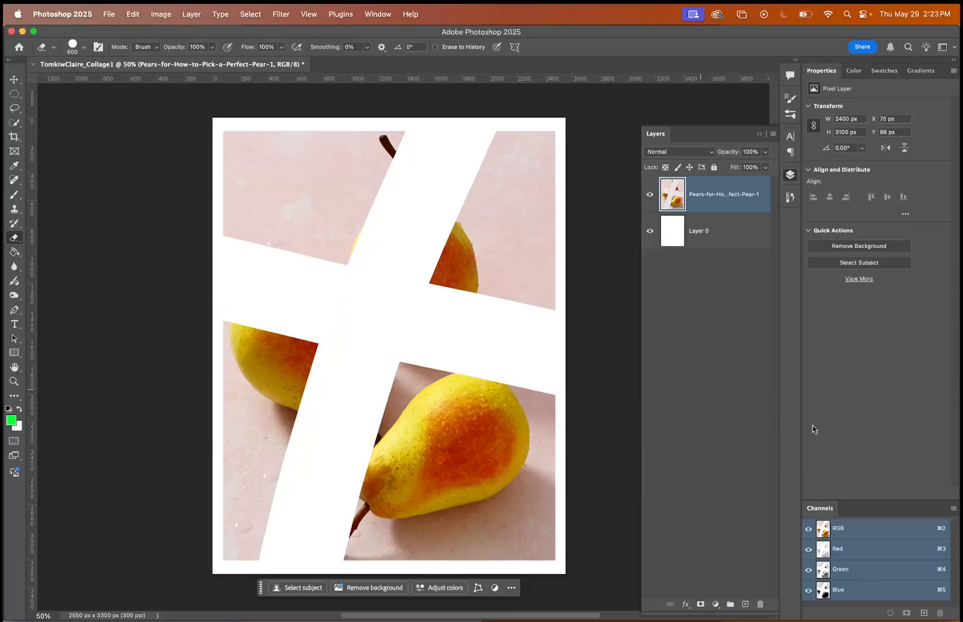
left_click_drag(587, 200, 117, 536)
left_click_drag(248, 153, 496, 579)
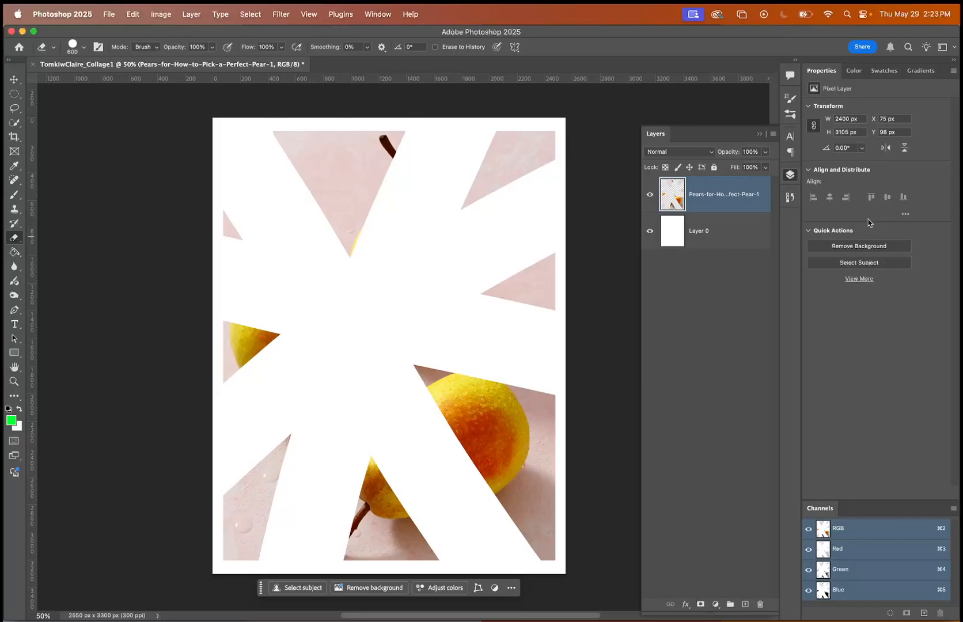
key("super+z")
key("super+z")
key("super+z")
key("super+z")
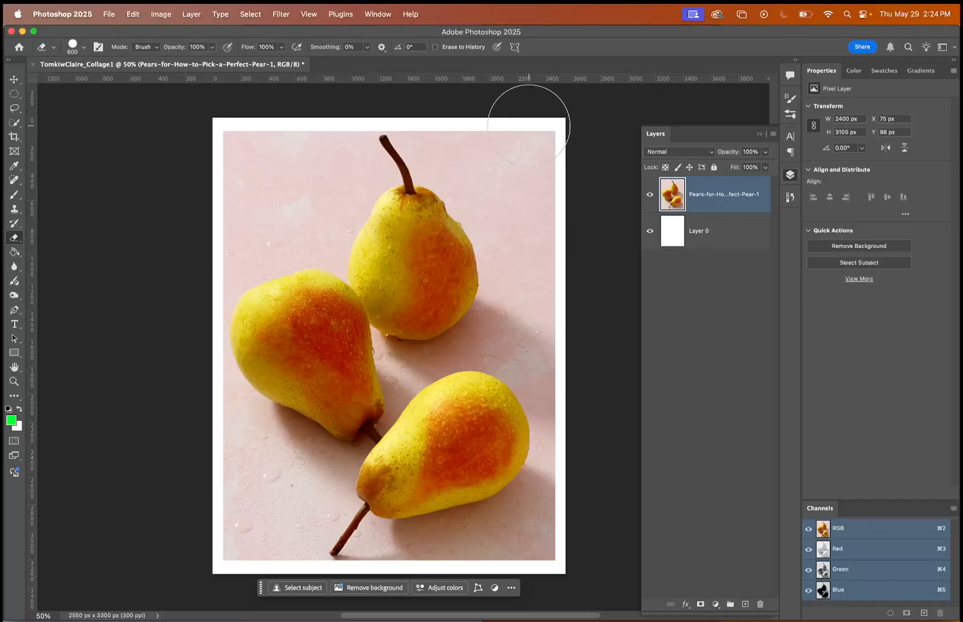
mouse_move(528, 120)
left_mouse_down()
mouse_move(549, 181)
mouse_move(493, 144)
mouse_move(567, 108)
mouse_move(535, 180)
mouse_move(538, 124)
mouse_move(538, 176)
left_mouse_up()
key("super+z")
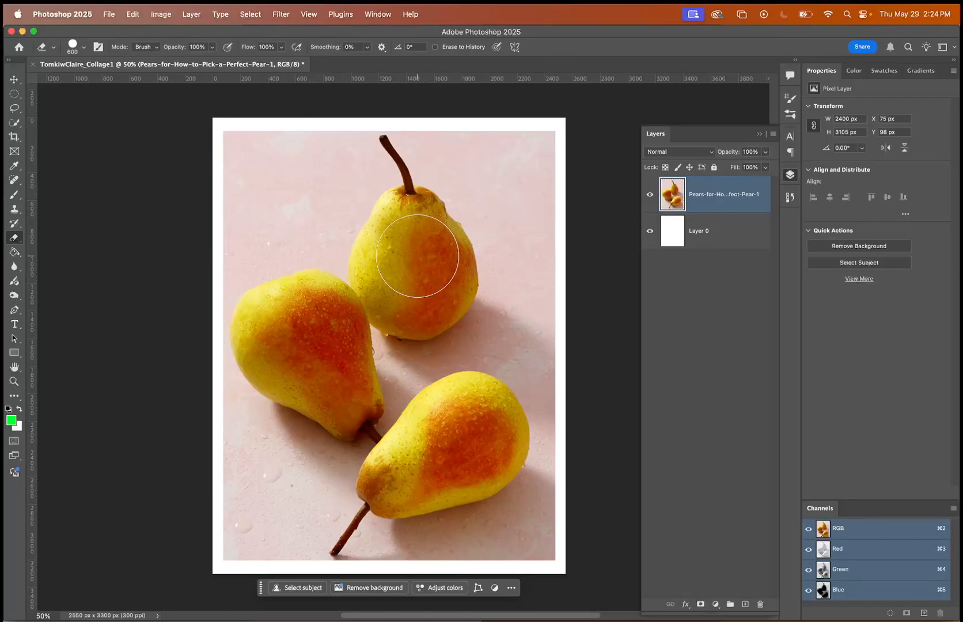
Erase a round hole in the middle of the upper pear with the 600 px eraser.
left_click(416, 263)
left_click_drag(416, 263, 421, 258)
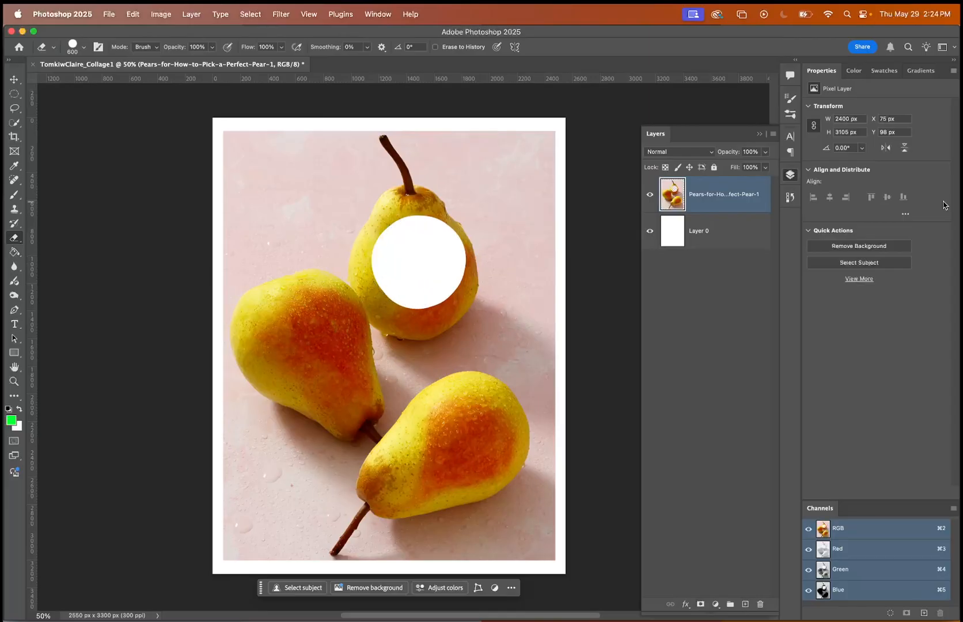
Show the document's history and extend the list to examine all recorded states.
left_click(790, 197)
scroll(684, 275, "up", 5)
scroll(684, 275, "down", 5)
scroll(684, 275, "up", 5)
scroll(684, 275, "down", 5)
scroll(684, 274, "up", 5)
scroll(684, 274, "down", 5)
scroll(684, 275, "up", 5)
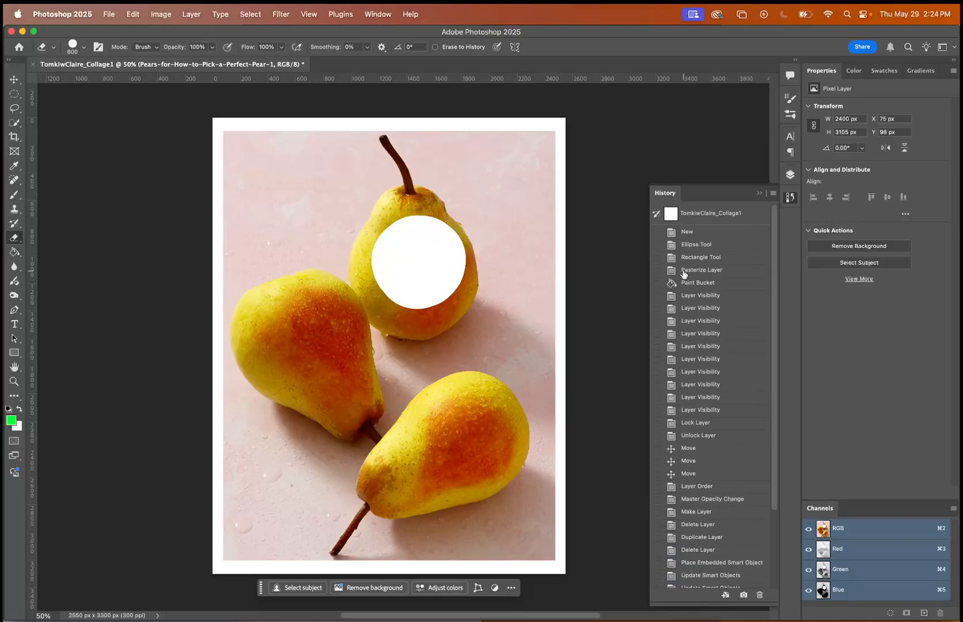
left_click_drag(709, 184, 709, 74)
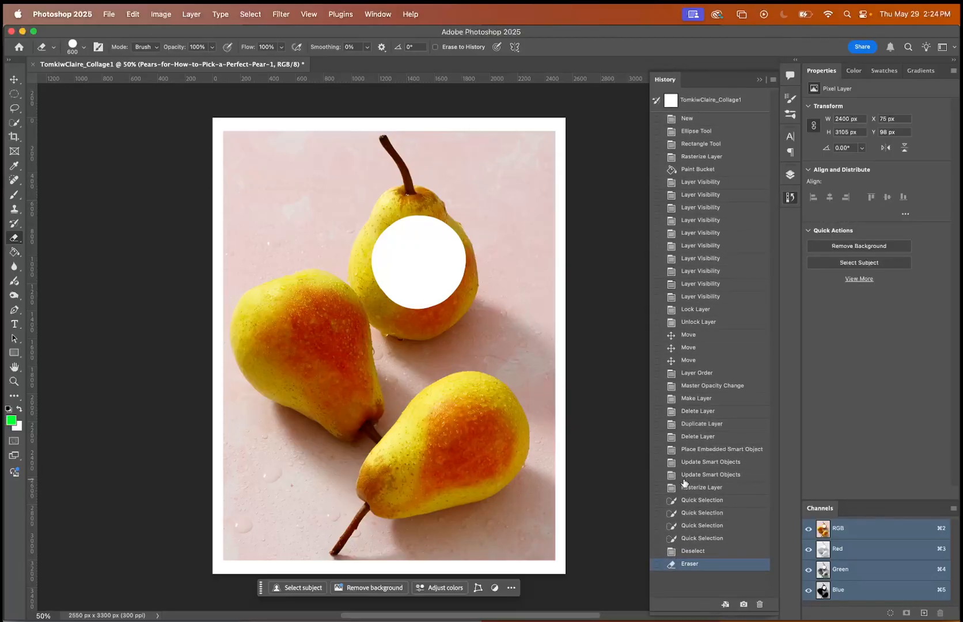
Revert to an earlier Layer Visibility state and the New state in the history, and return to the Eraser state.
left_click(687, 248)
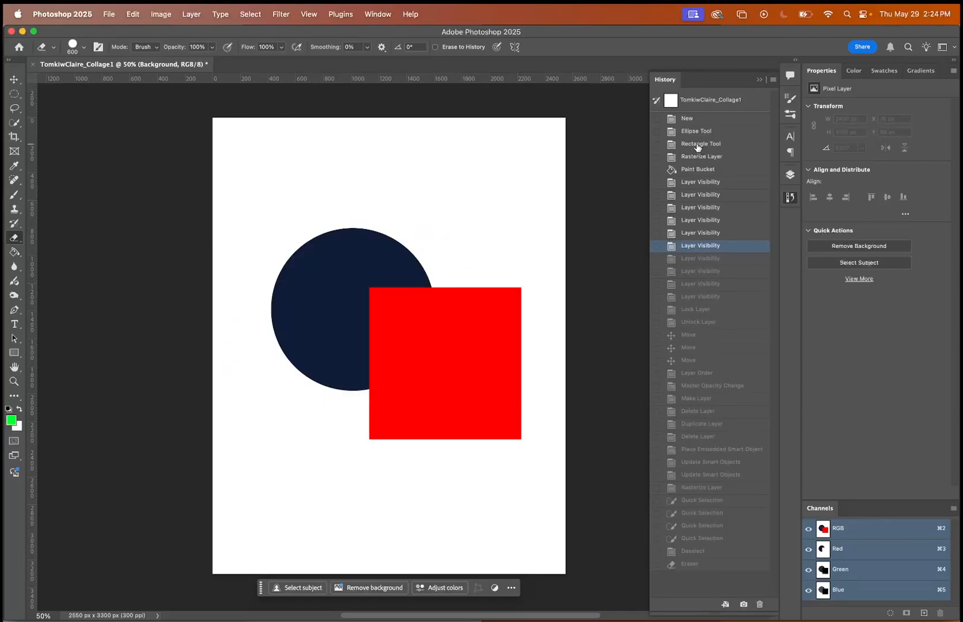
left_click(687, 119)
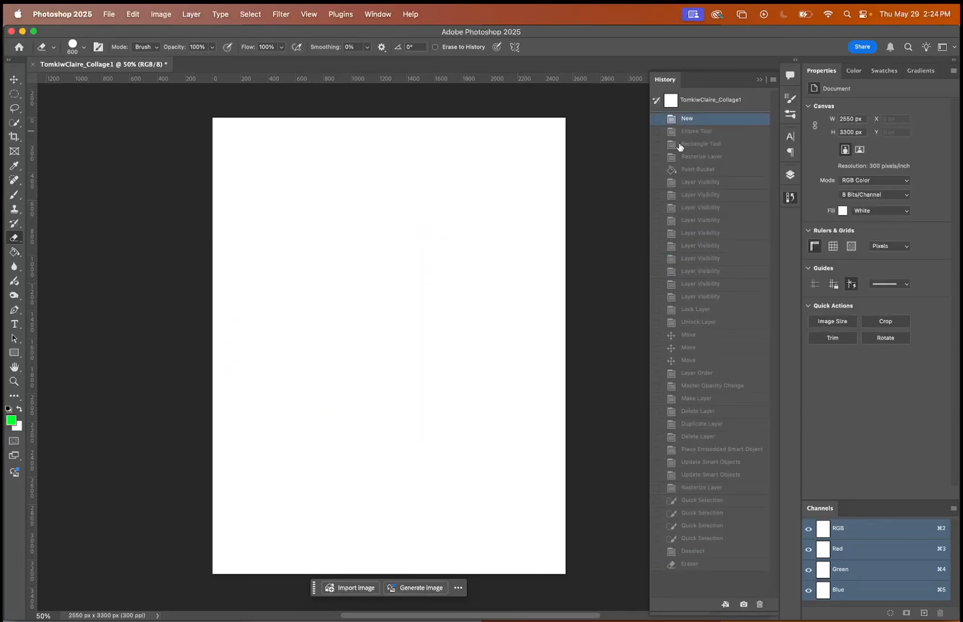
left_click(690, 564)
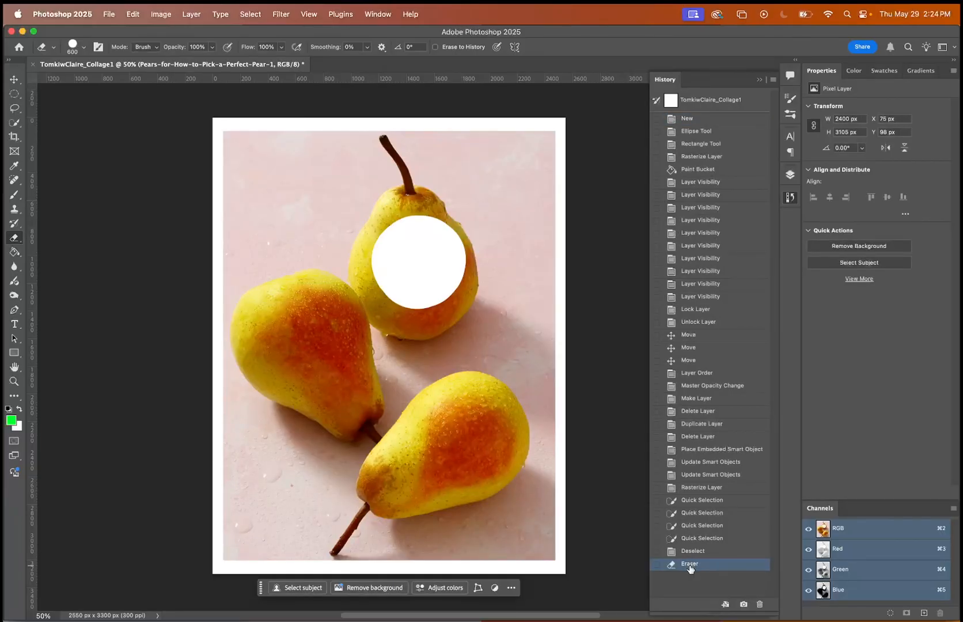
Toggle the visibility of the pears layer and Layer 0 repeatedly, and review the recorded history states.
left_click(791, 175)
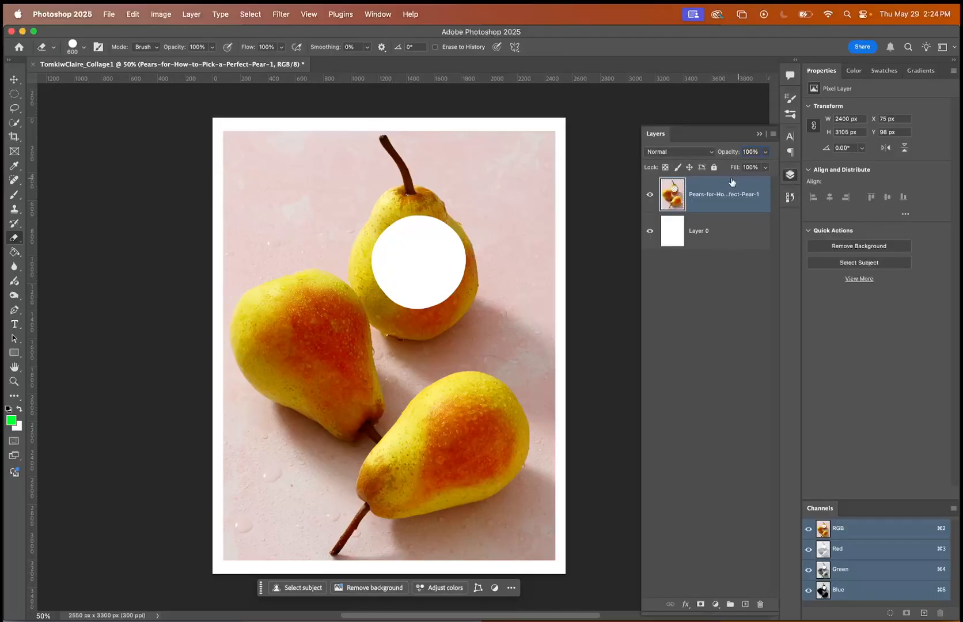
left_click(650, 197)
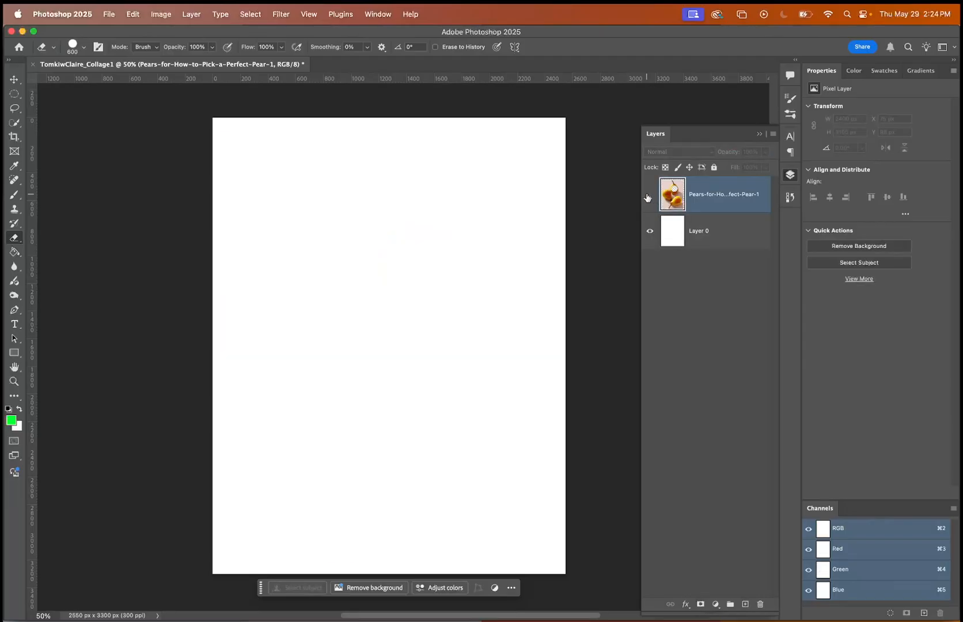
left_click(649, 197)
left_click(649, 197)
left_click(649, 198)
left_click(650, 231)
left_click(651, 231)
left_click(651, 231)
left_click(651, 231)
left_click(651, 231)
left_click(651, 231)
left_click(651, 231)
left_click(651, 231)
left_click(651, 231)
left_click(651, 231)
left_click(651, 231)
left_click(651, 231)
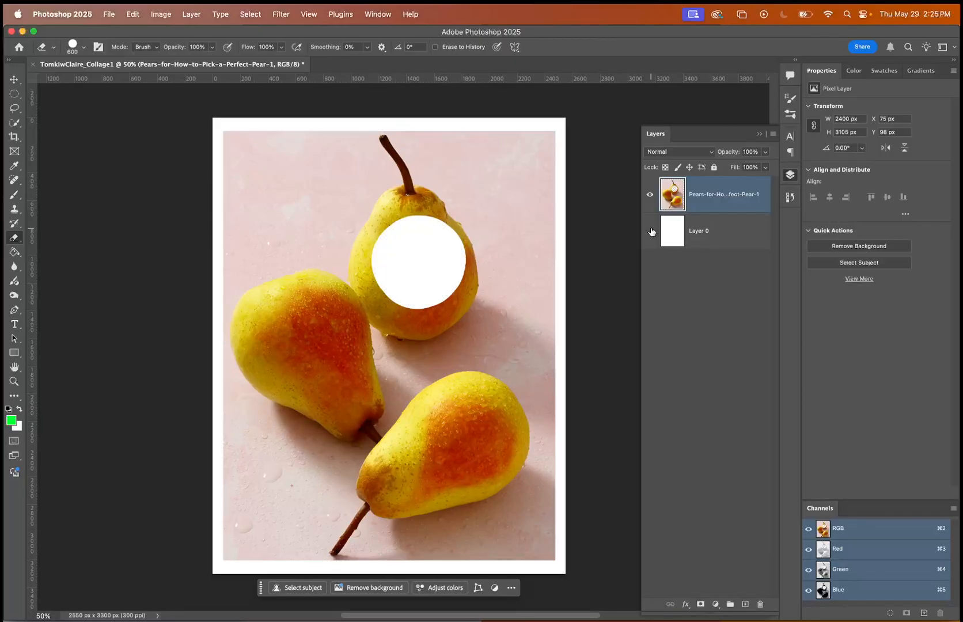
left_click(651, 231)
left_click(651, 231)
left_click(790, 197)
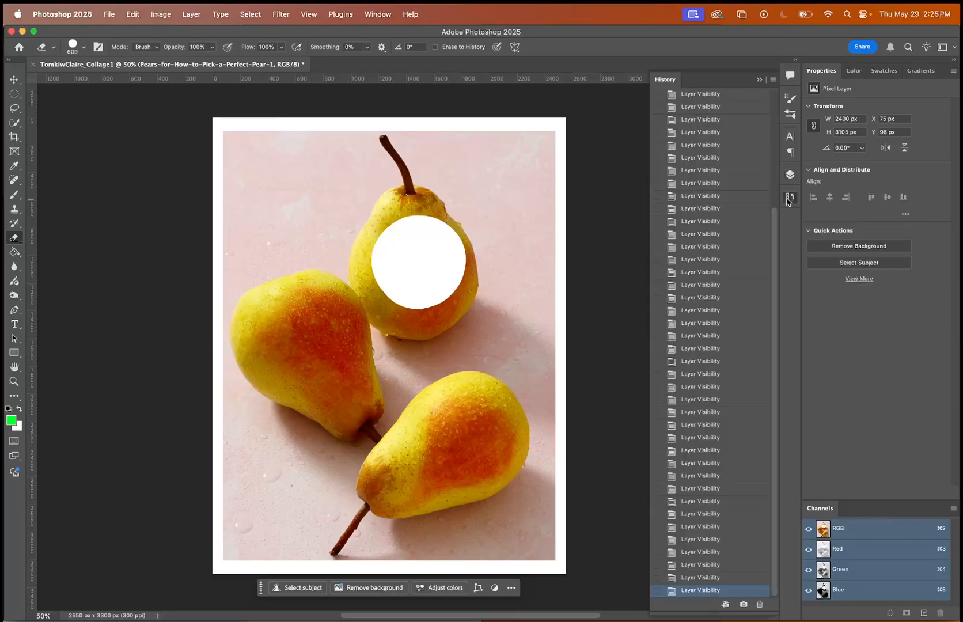
scroll(713, 425, "up", 10)
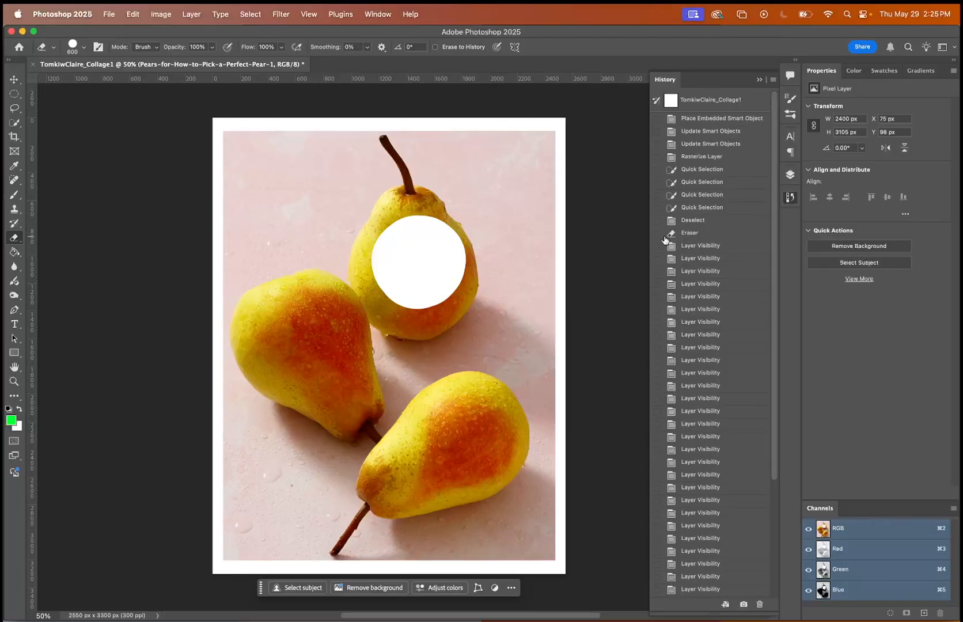
Toggle Layer 0's visibility off and on several more times and show the history list again.
left_click(790, 175)
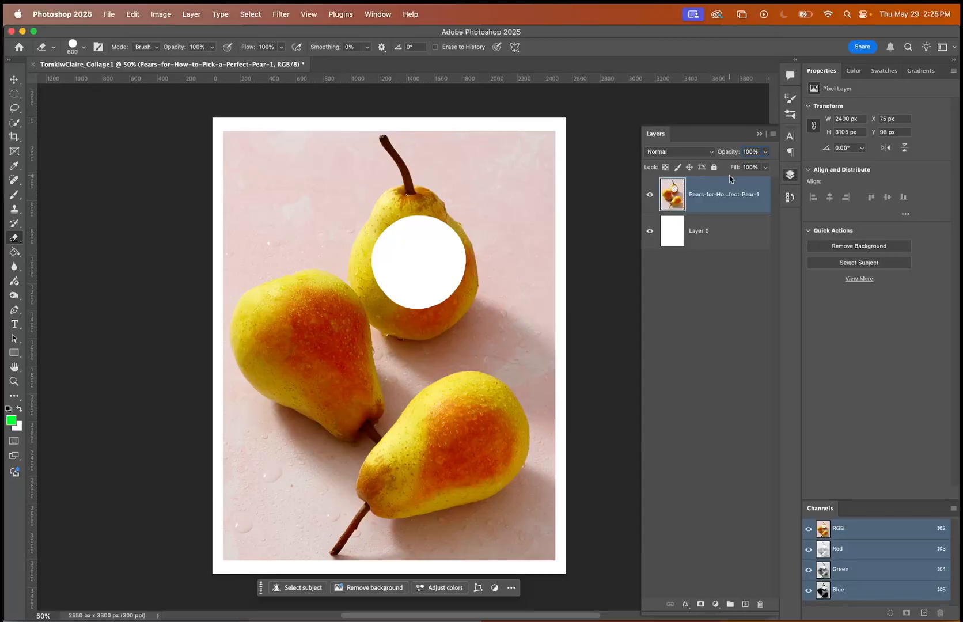
left_click(650, 230)
left_click(650, 231)
left_click(651, 231)
left_click(650, 231)
left_click(650, 231)
left_click(650, 231)
left_click(791, 197)
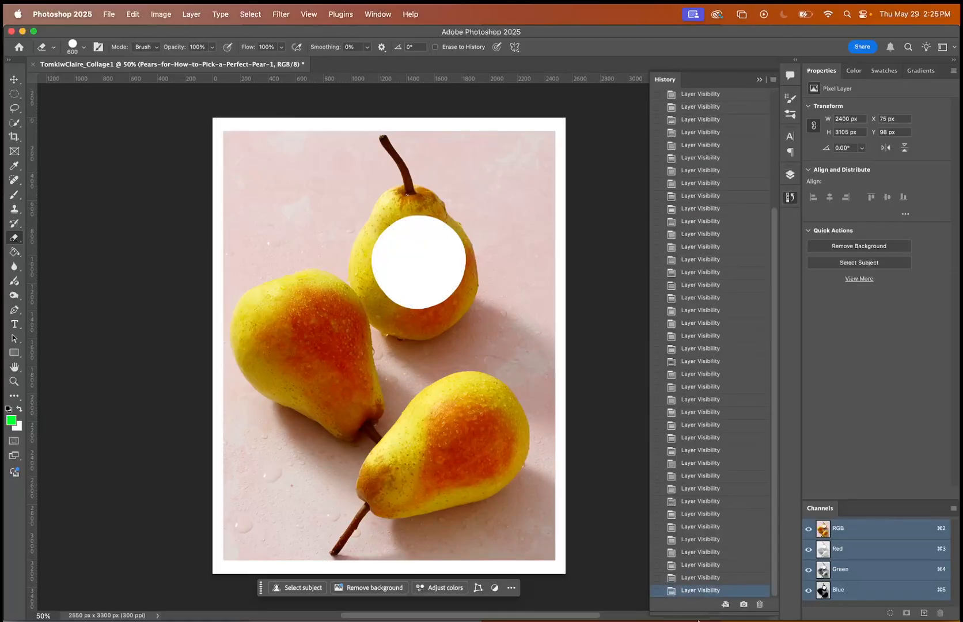
Review the recorded history states from the latest back to the document's opening snapshot.
scroll(698, 391, "up", 10)
scroll(698, 392, "down", 10)
scroll(699, 391, "up", 10)
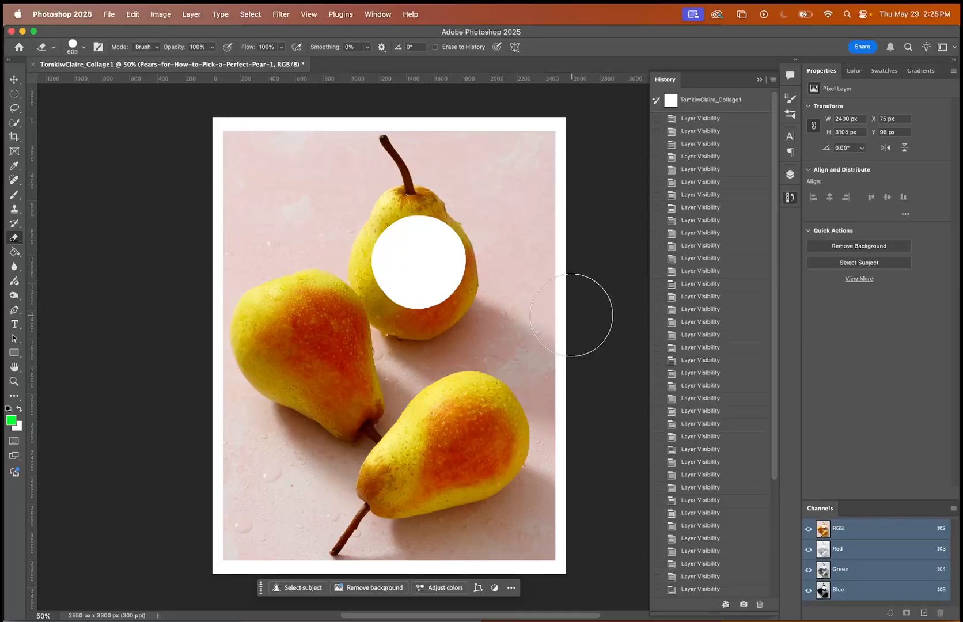
Switch to the Move tool, show the layers in place of the history, and delete the erased pears layer.
left_click(14, 79)
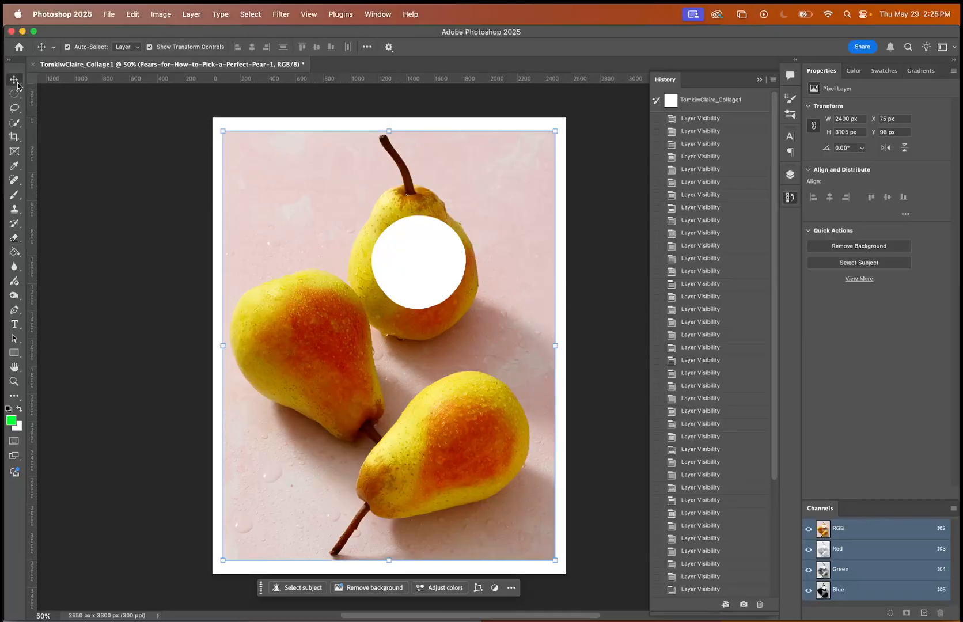
left_click(790, 198)
left_click(790, 175)
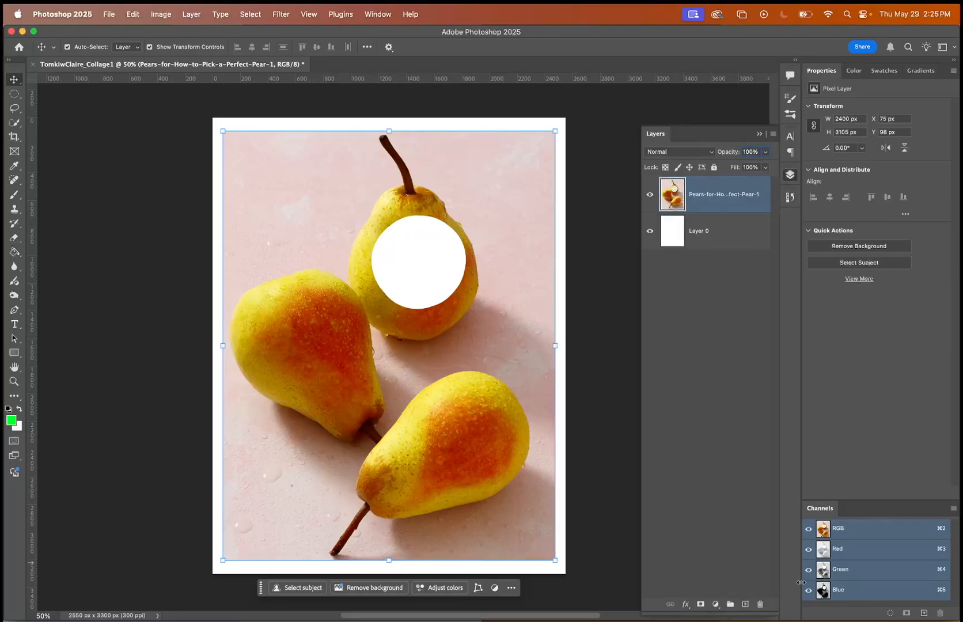
left_click(760, 603)
key("Return")
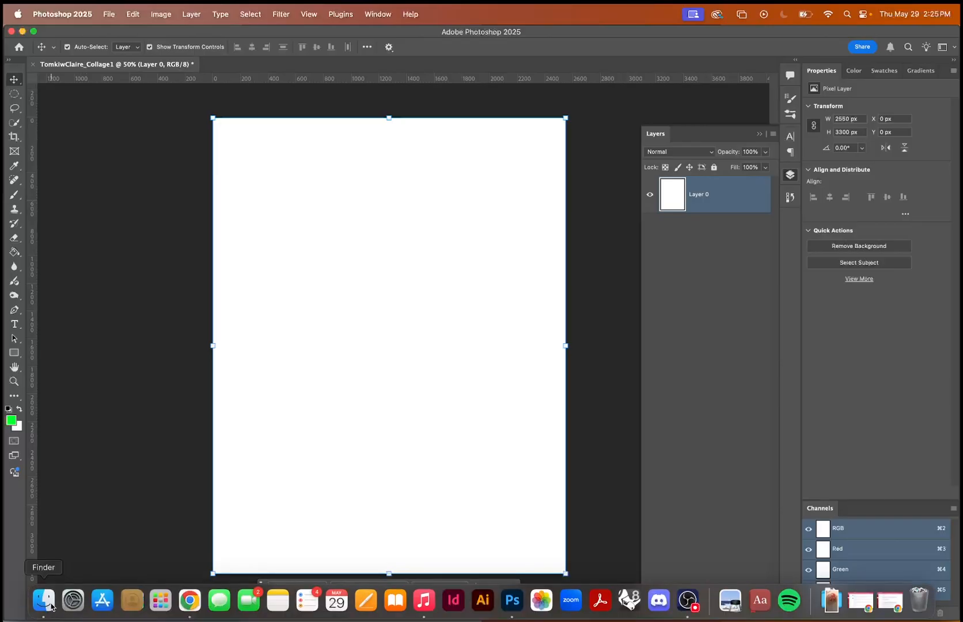
Place Pears-for-How-to-Pick-a-Perfect-Pear-1.jpg from Finder on the blank page as an embedded smart object and commit the placement.
left_click(43, 598)
left_click_drag(646, 223, 318, 273)
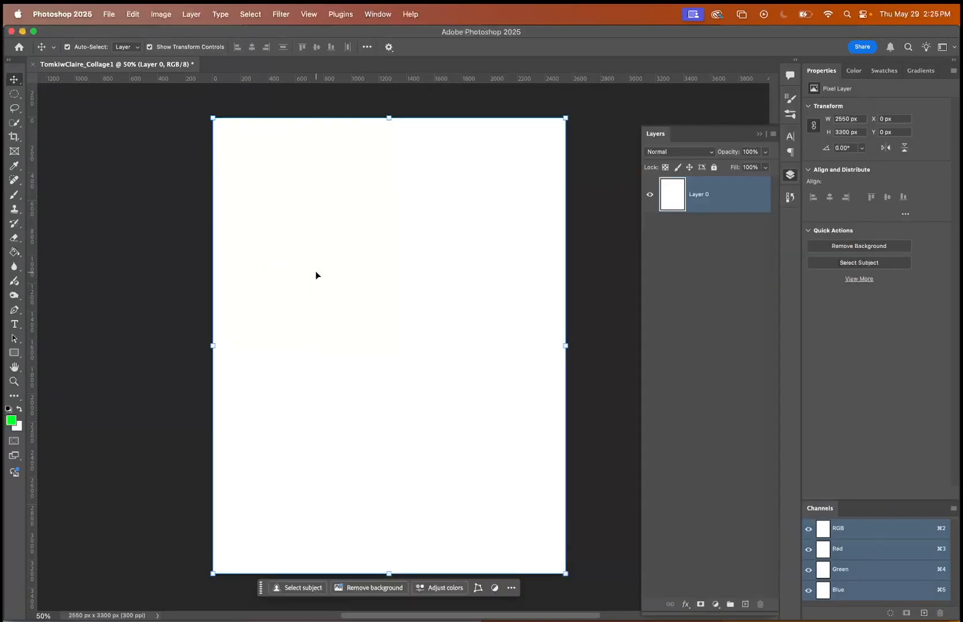
key("Return")
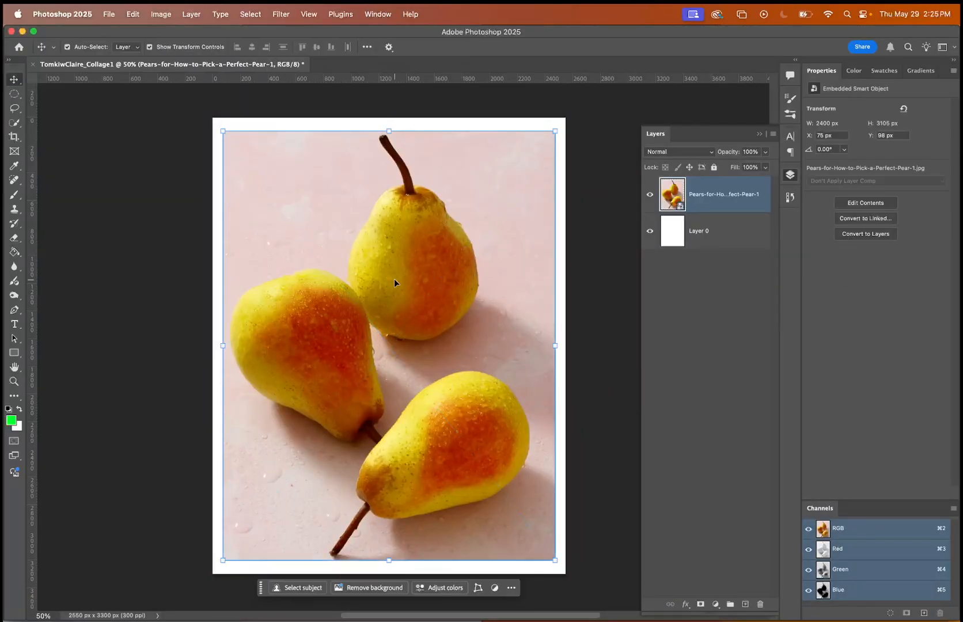
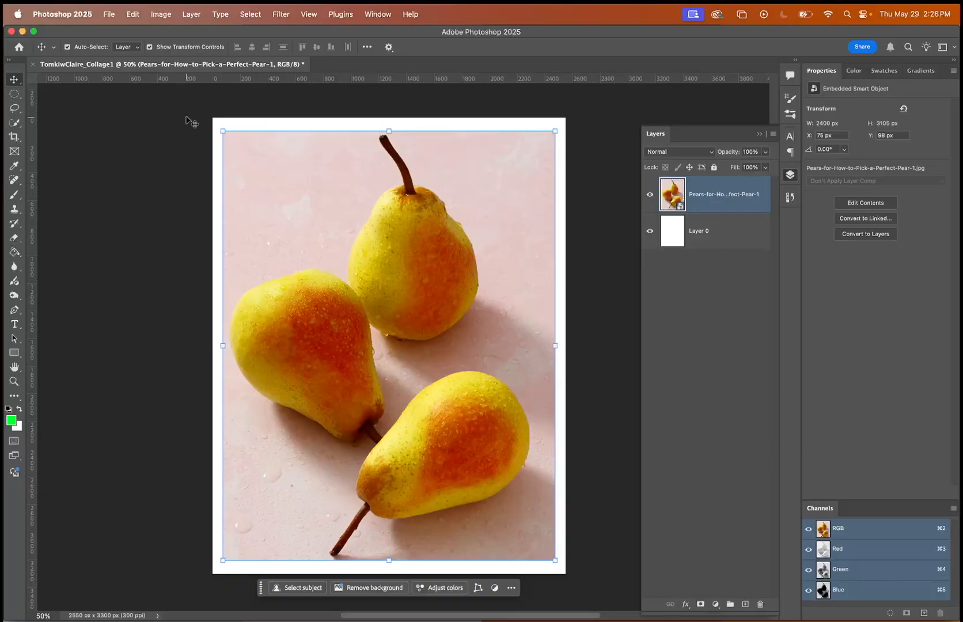
left_click(185, 120)
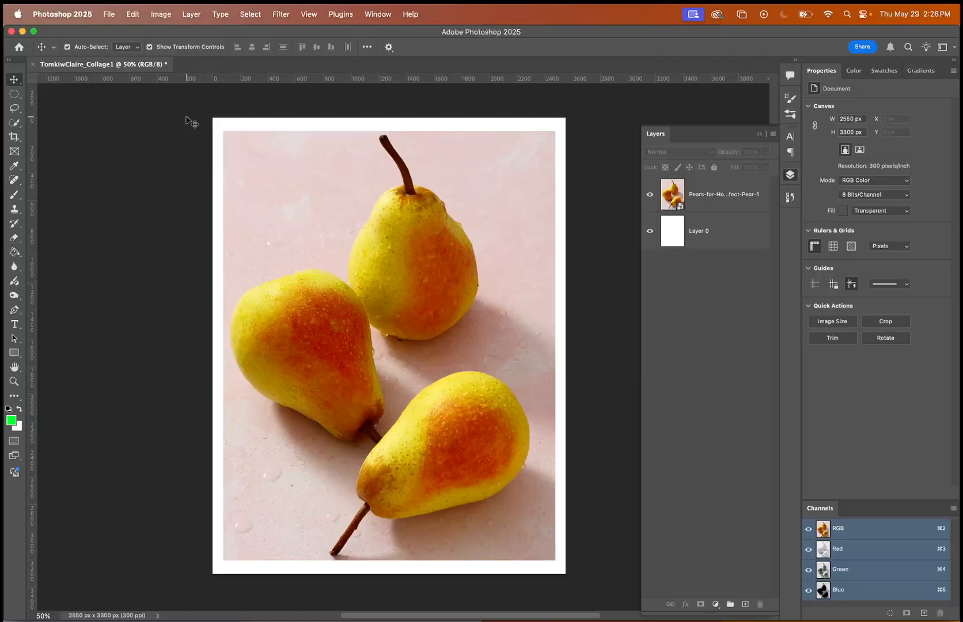
left_click(255, 238)
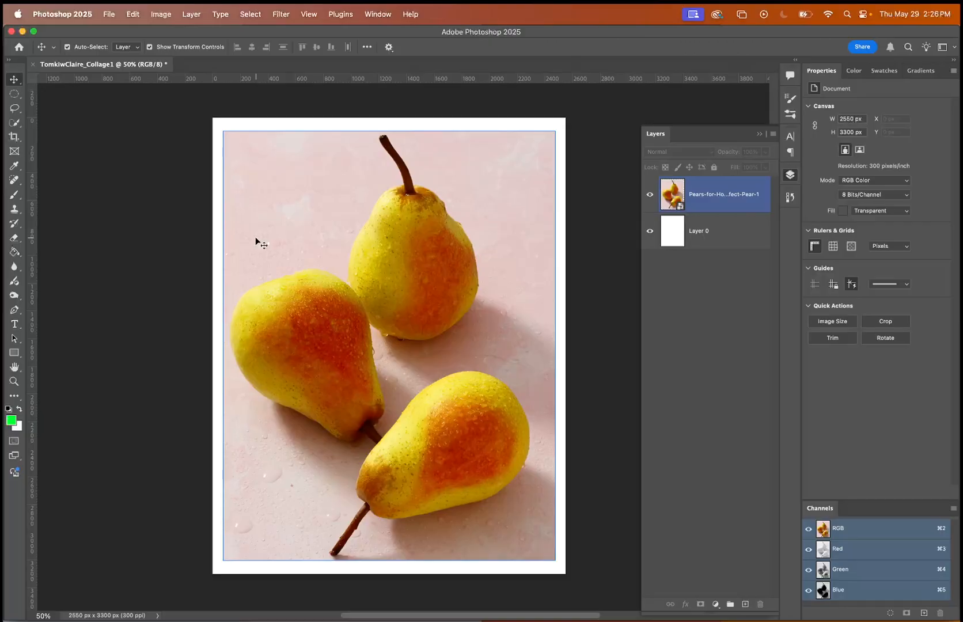
left_click(145, 198)
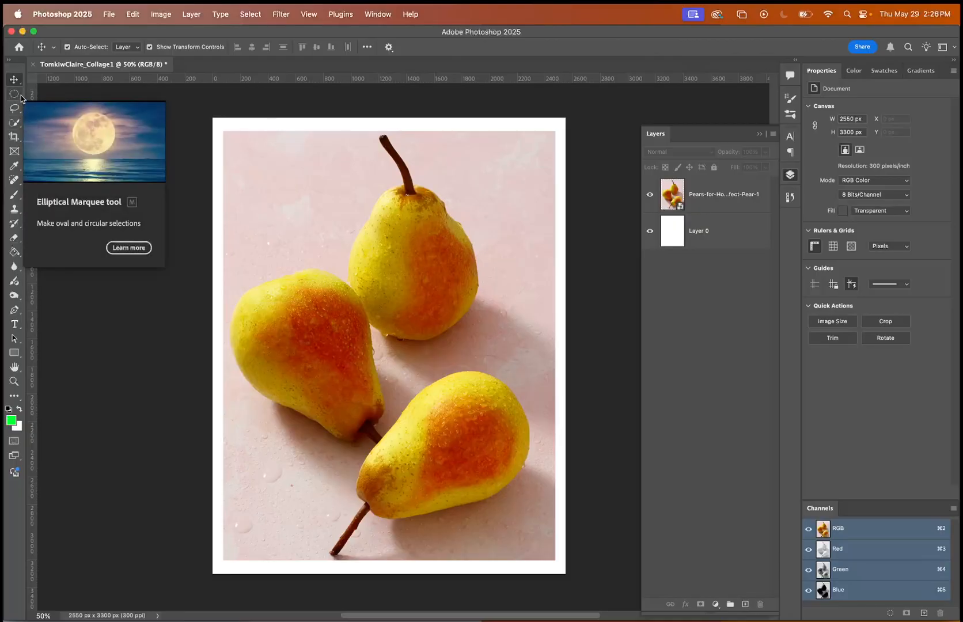
left_click(378, 12)
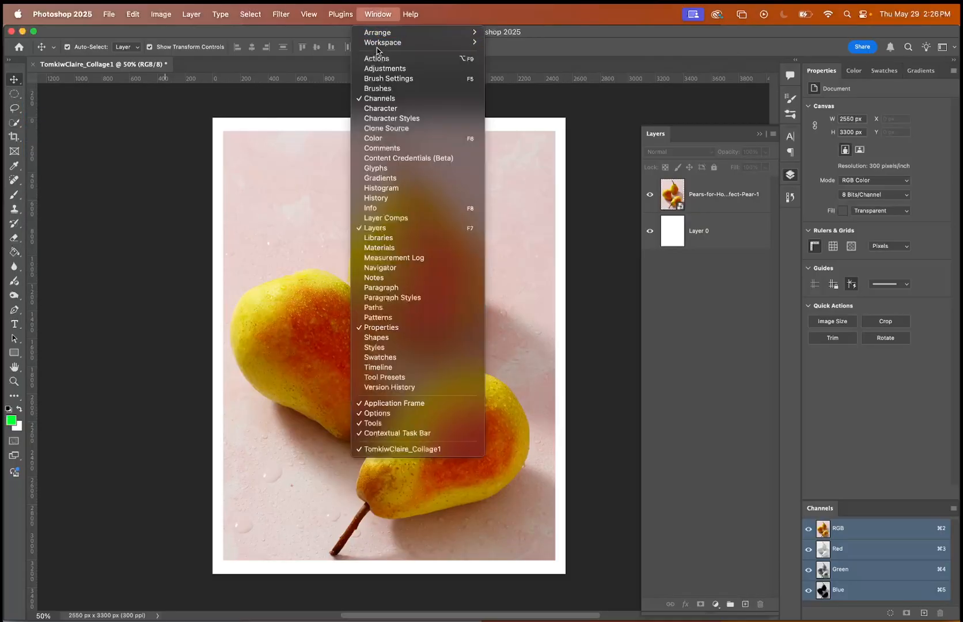
mouse_move(378, 45)
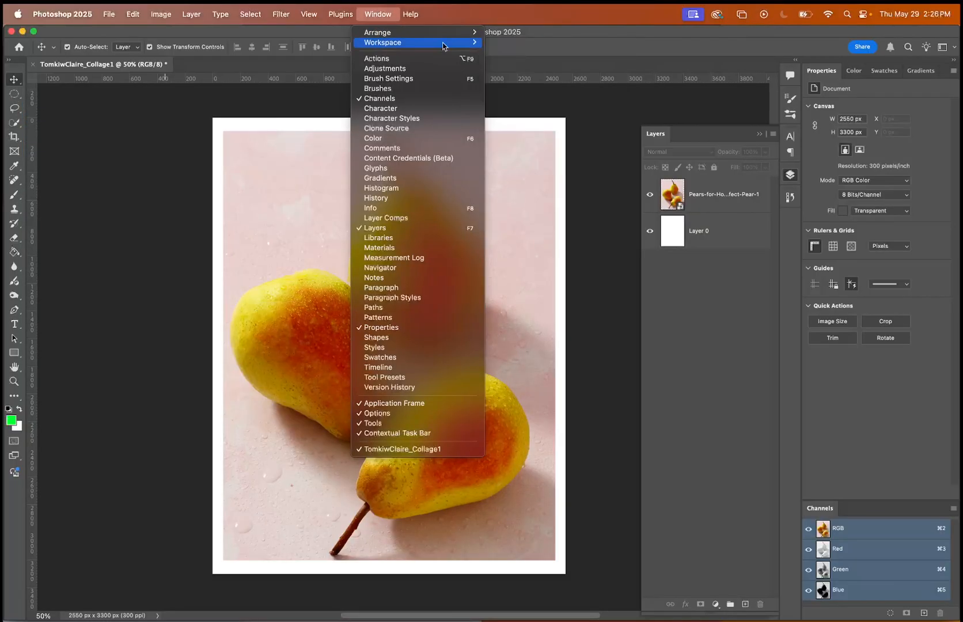
left_click(379, 16)
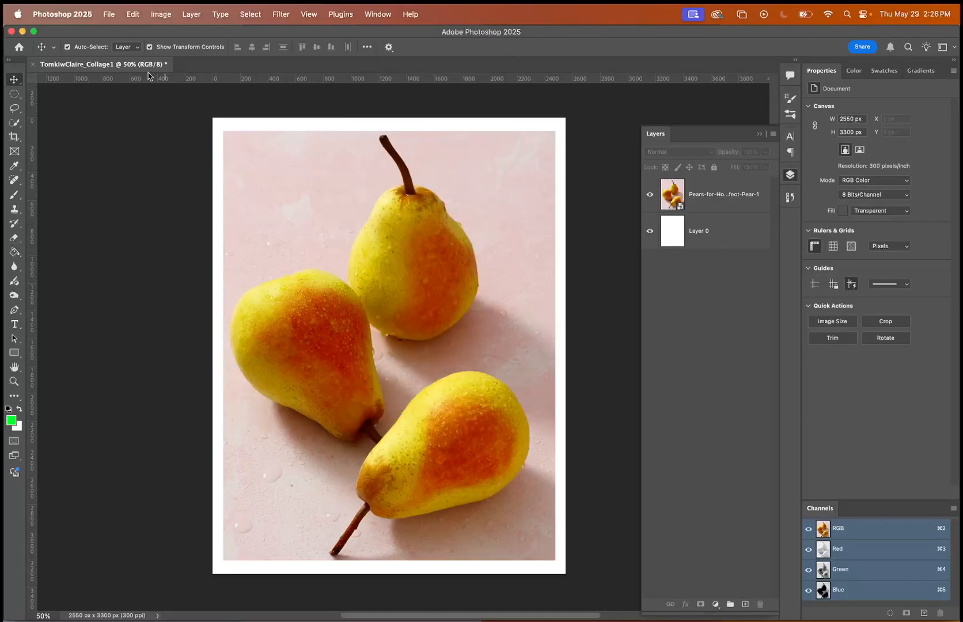
Use the Rectangular Marquee tool on the pears layer to select a rectangle around the body of the upper pear.
left_click(14, 95)
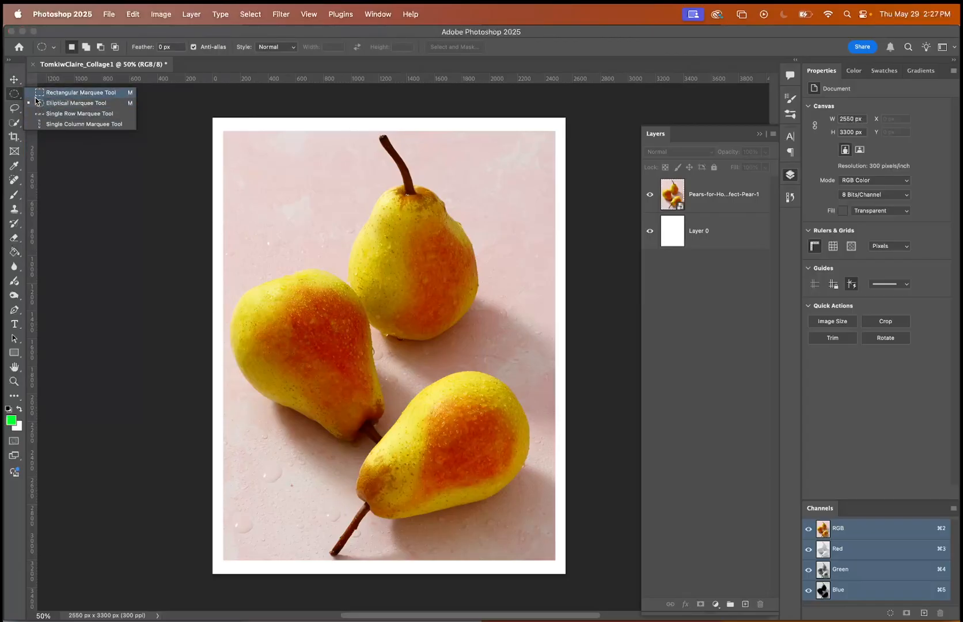
left_click(36, 96)
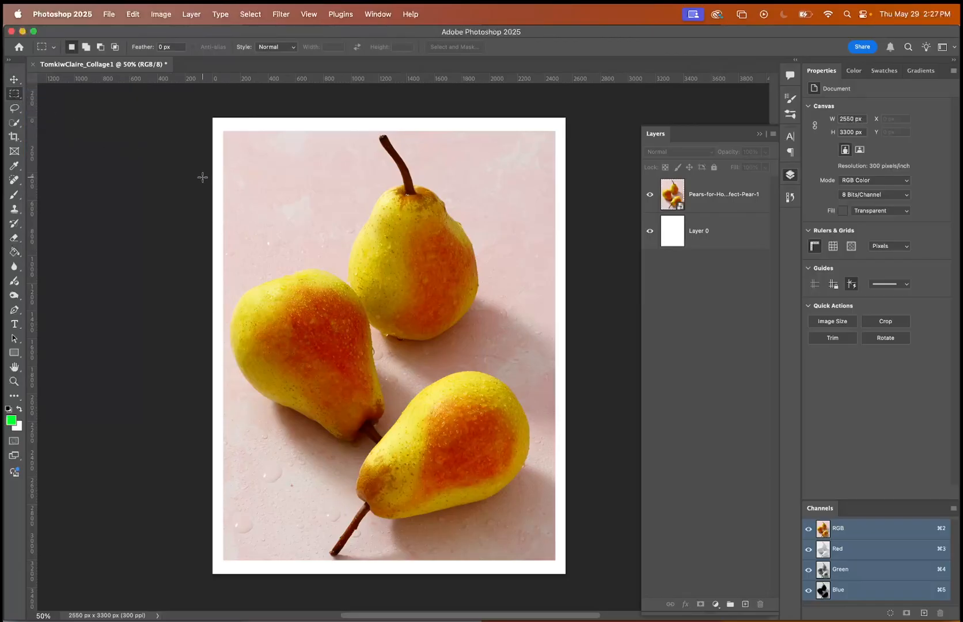
left_click(725, 204)
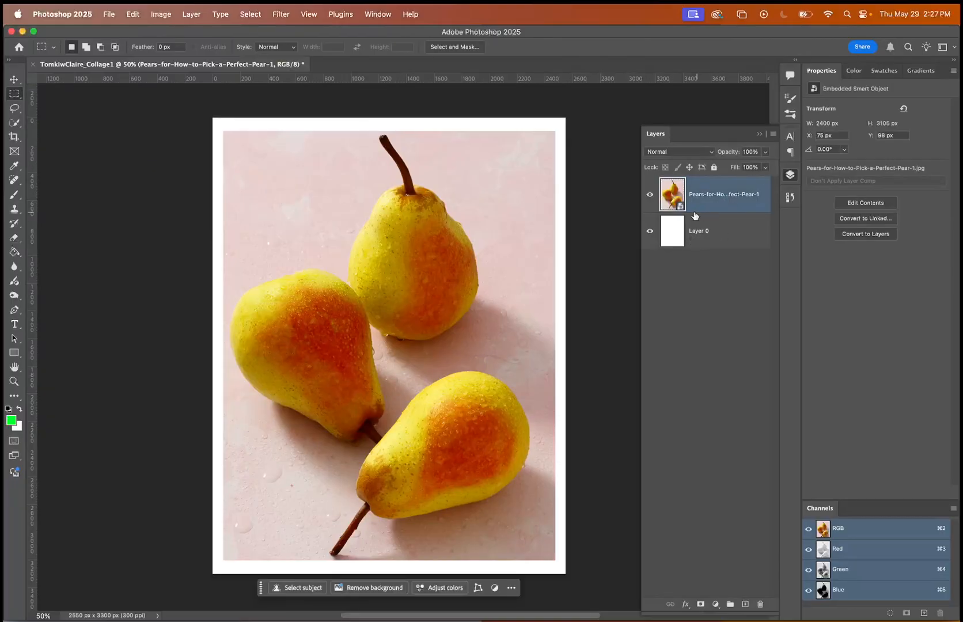
left_click_drag(250, 178, 489, 373)
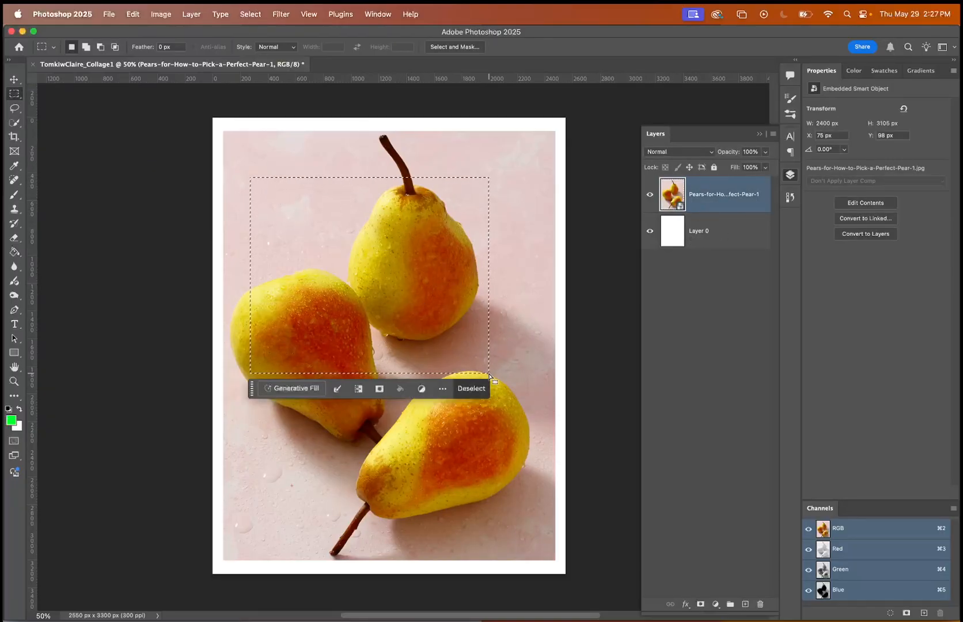
Try to move the selected rectangle with the Move tool, and rasterize the pears smart object layer.
left_click(15, 80)
left_click_drag(436, 245, 417, 267)
key("super+plus")
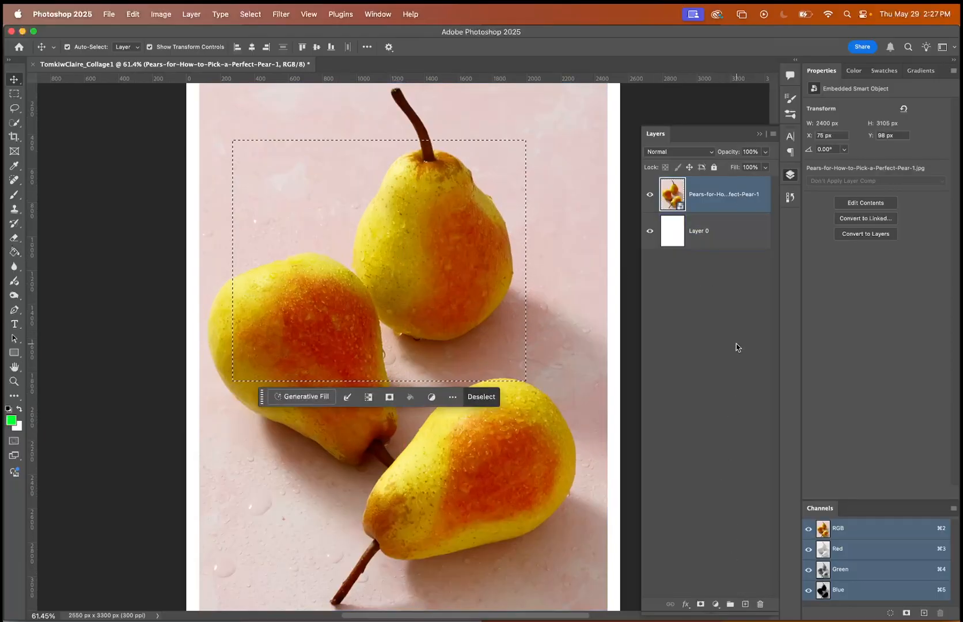
right_click(724, 201)
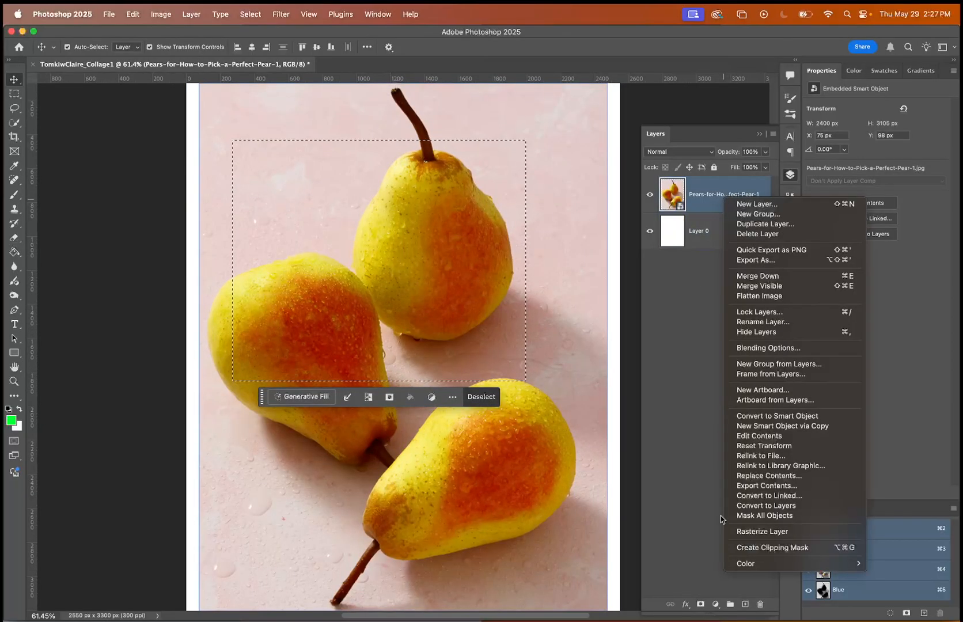
left_click(767, 531)
Move the selected rectangle of pear pixels down and to the right, undo the move and clear the selection.
left_click_drag(415, 287, 441, 329)
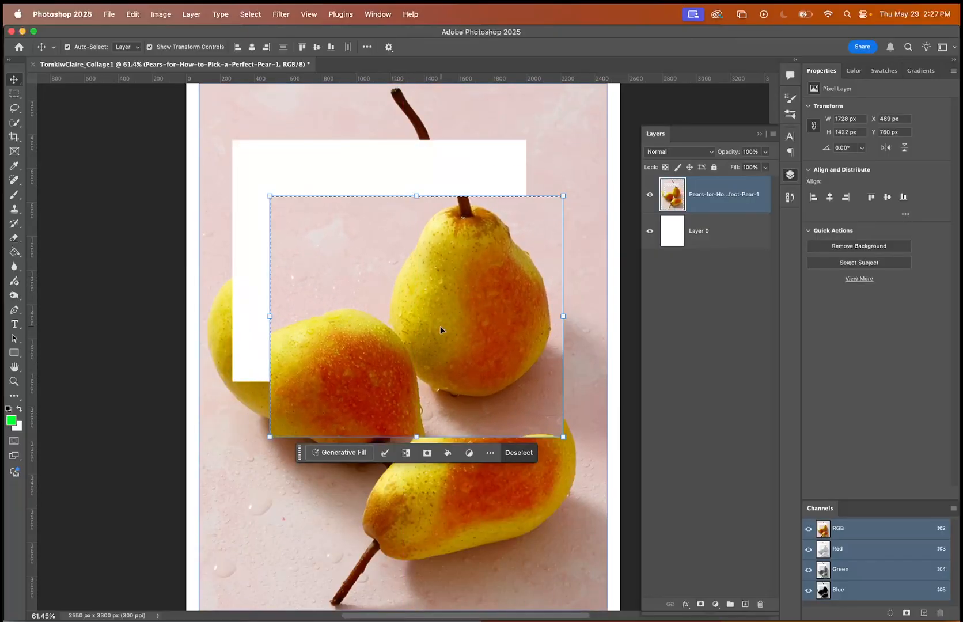
key("super+z")
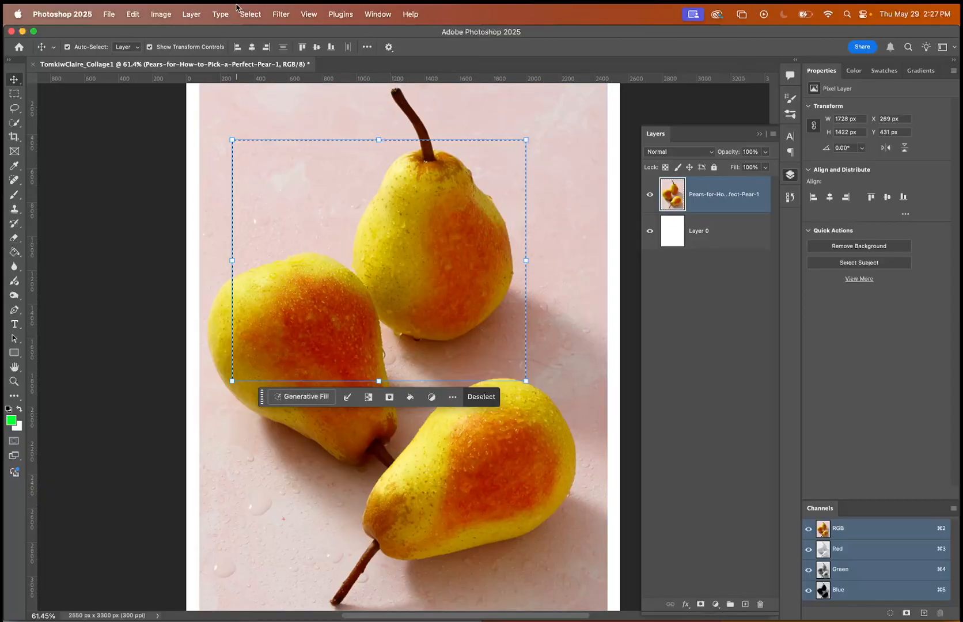
left_click(254, 7)
left_click(260, 42)
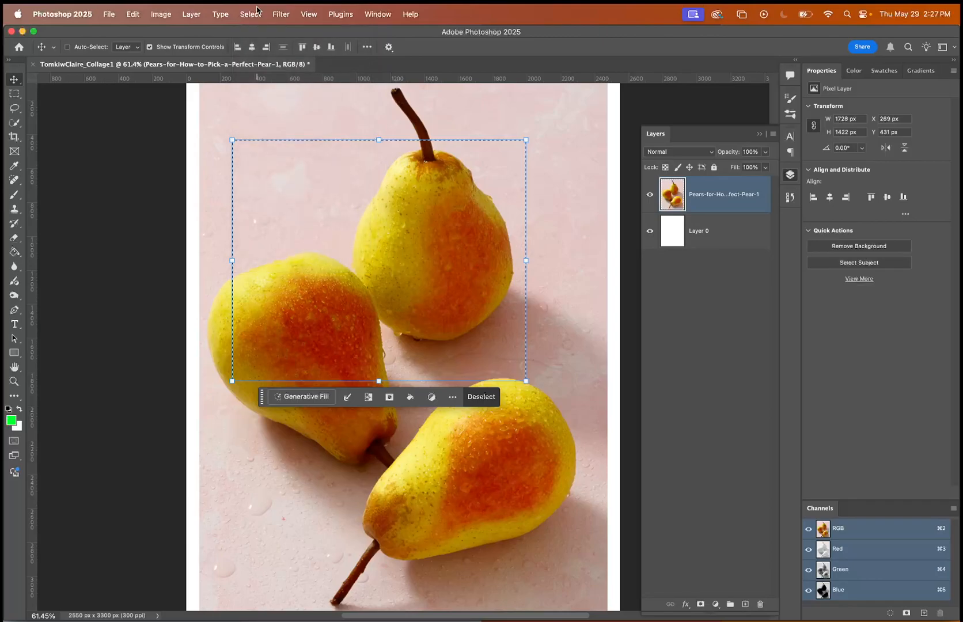
Draw a circular selection about 1850 px across over the upper pear with the Elliptical Marquee tool.
right_click(16, 94)
left_click(33, 107)
left_click_drag(286, 149, 600, 462)
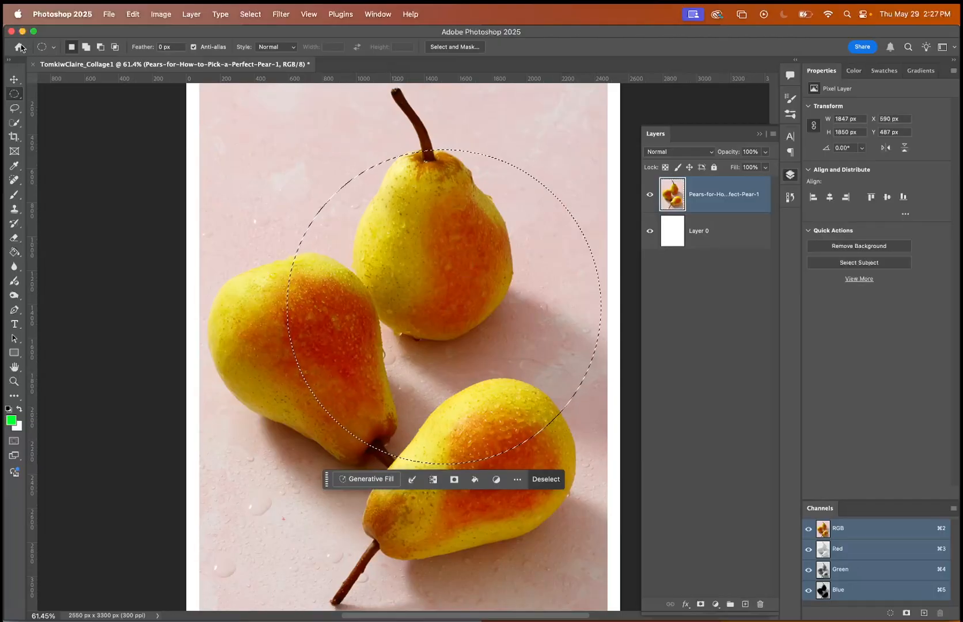
Move the circular piece of the pears image slightly upward, undo the move and deselect.
key("v")
left_click_drag(421, 275, 433, 240)
key("super+z")
key("super+d")
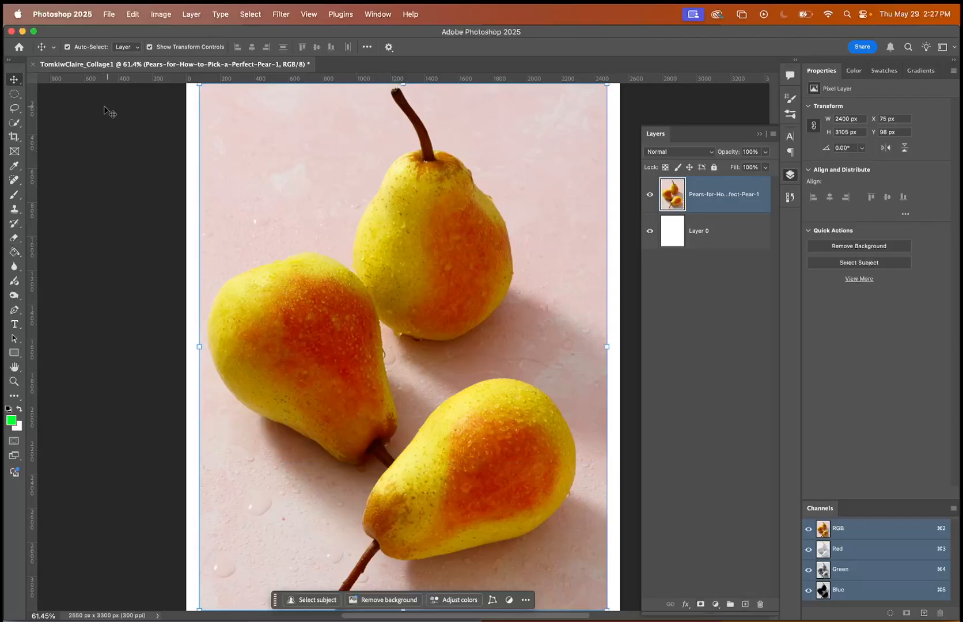
Draw a tall elliptical selection across the pears with the Elliptical Marquee tool and deselect it.
left_click(13, 98)
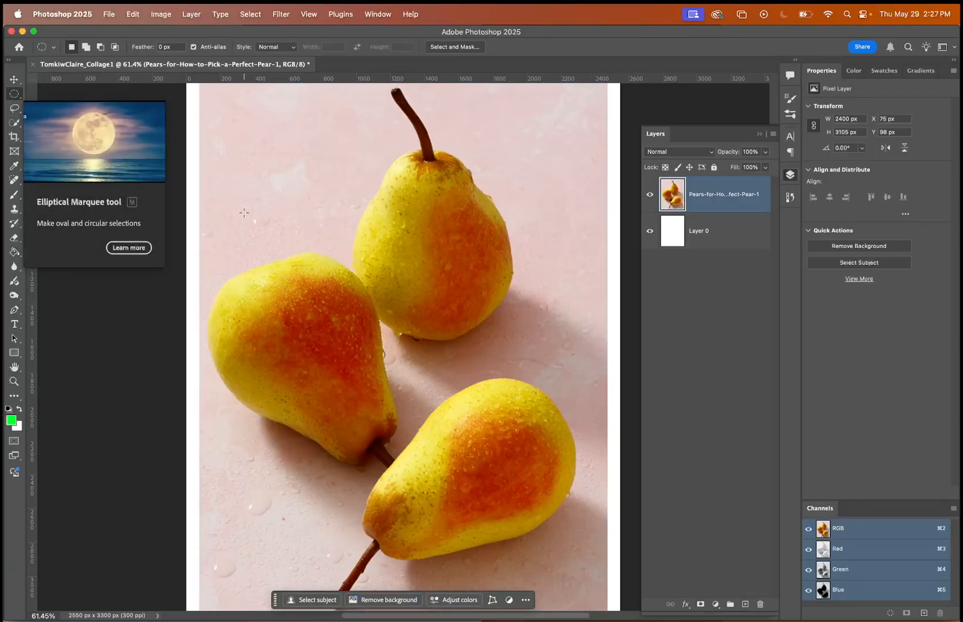
left_click_drag(253, 157, 472, 478)
key("super+d")
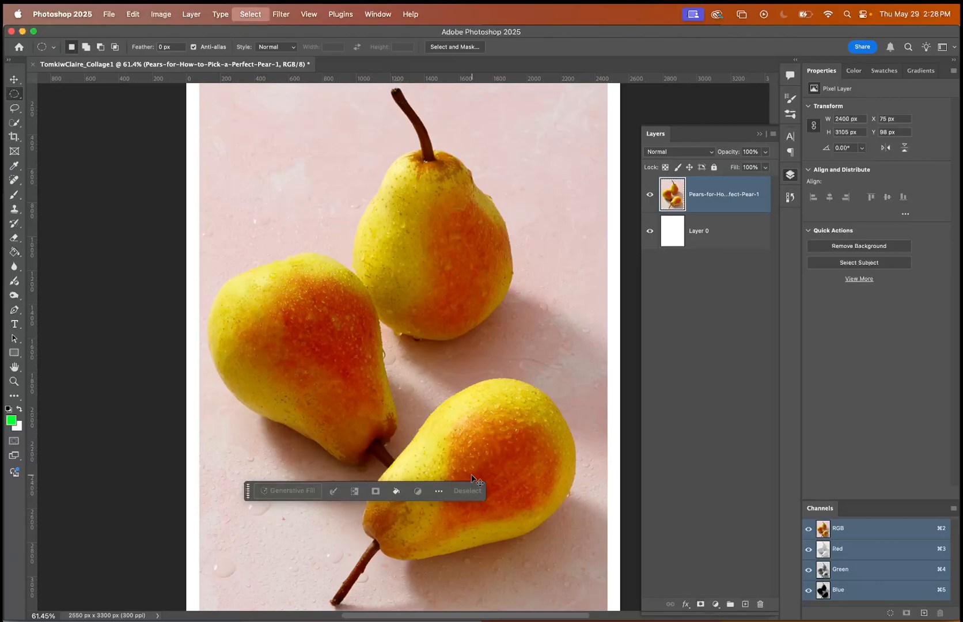
right_click(19, 96)
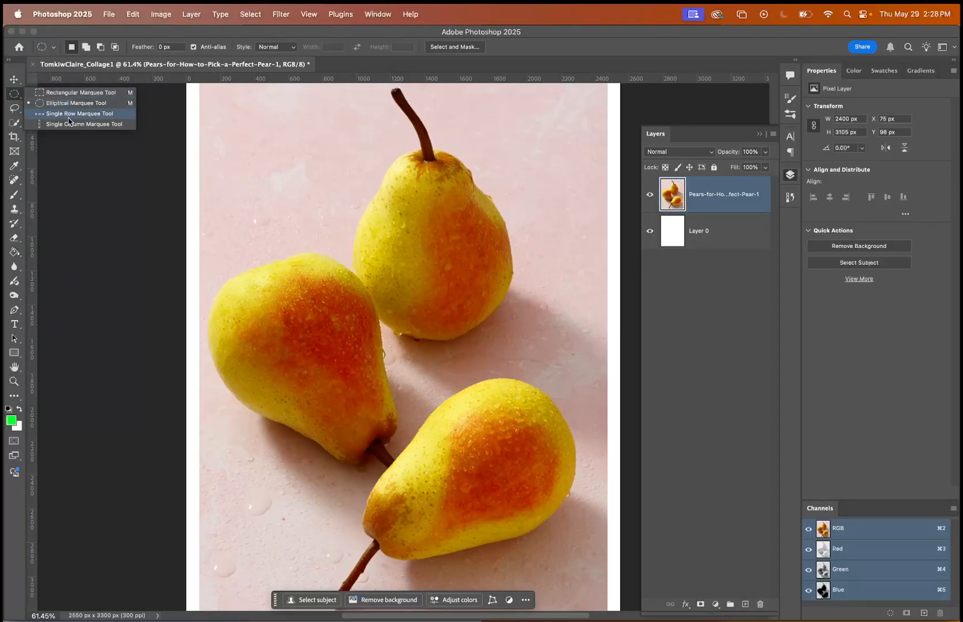
left_click(19, 98)
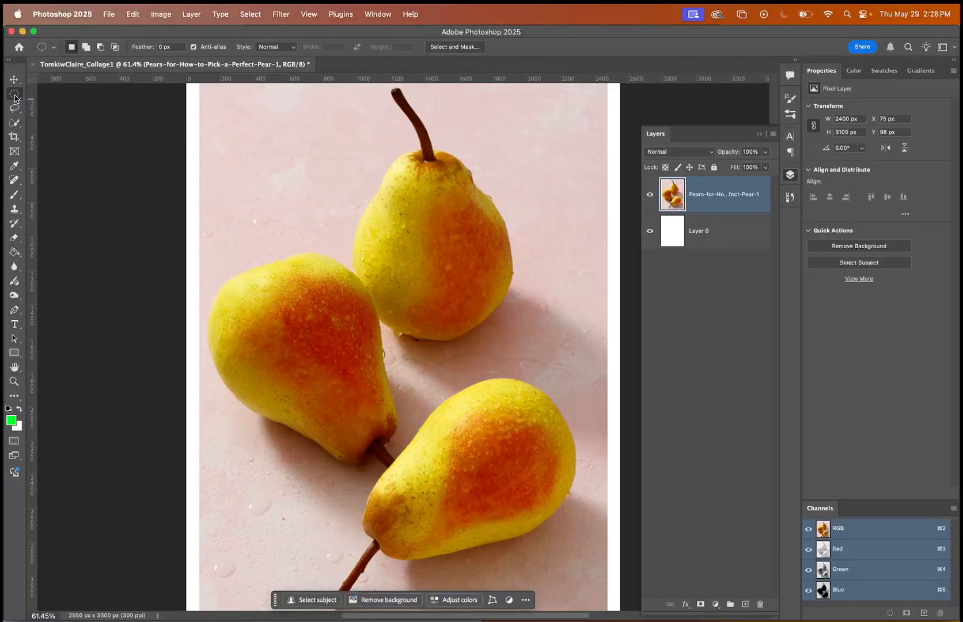
Zoom out and pan around the canvas until the whole page is in view.
key("super+minus")
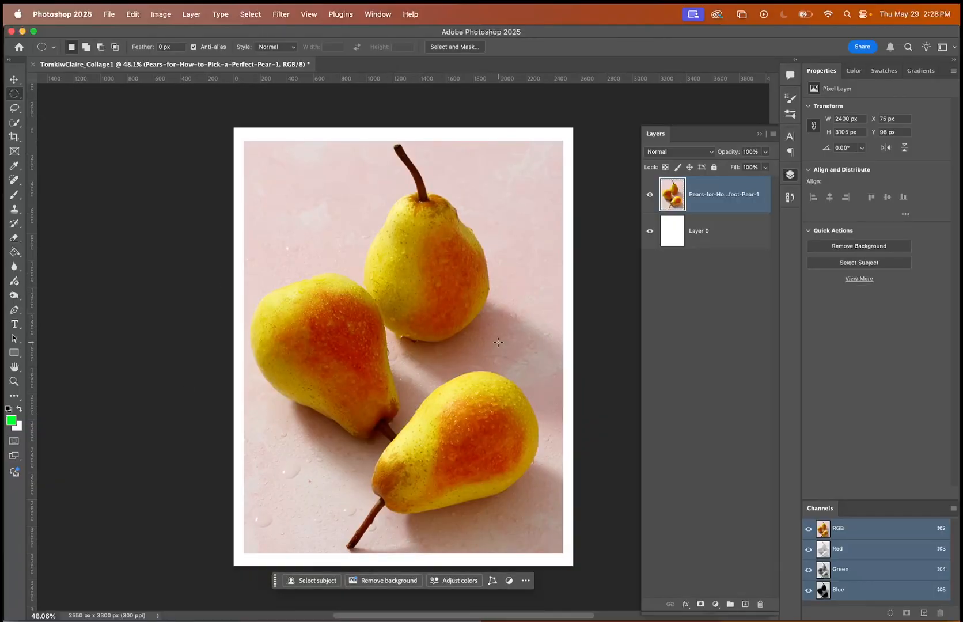
key("super+minus")
key("super+minus")
scroll(499, 342, "down", 3)
scroll(499, 343, "up", 10)
scroll(499, 343, "down", 6)
scroll(498, 342, "up", 3)
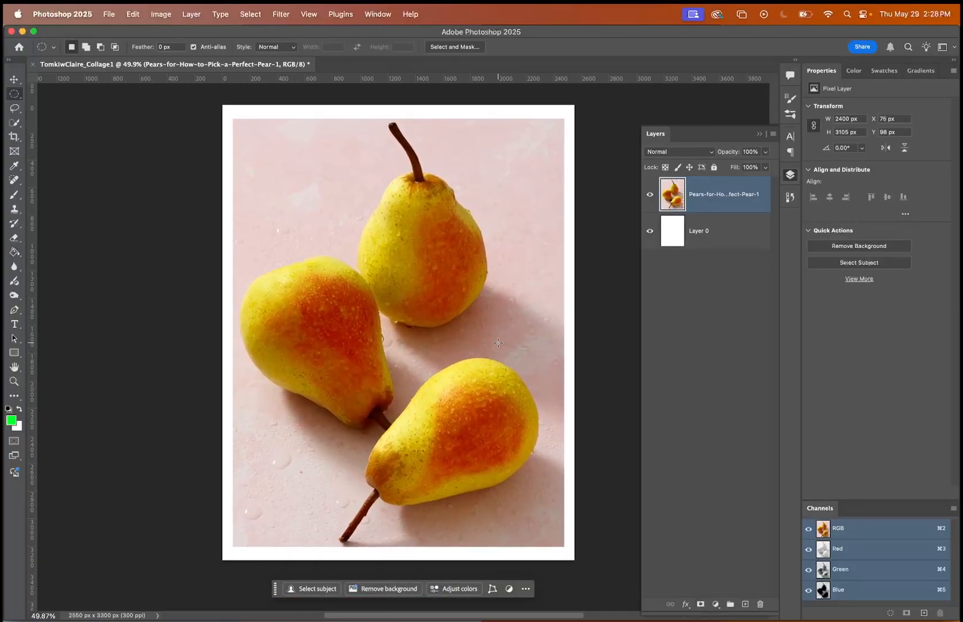
scroll(498, 343, "up", 1)
scroll(499, 342, "up", 4)
scroll(499, 343, "left", 3)
scroll(499, 343, "down", 3)
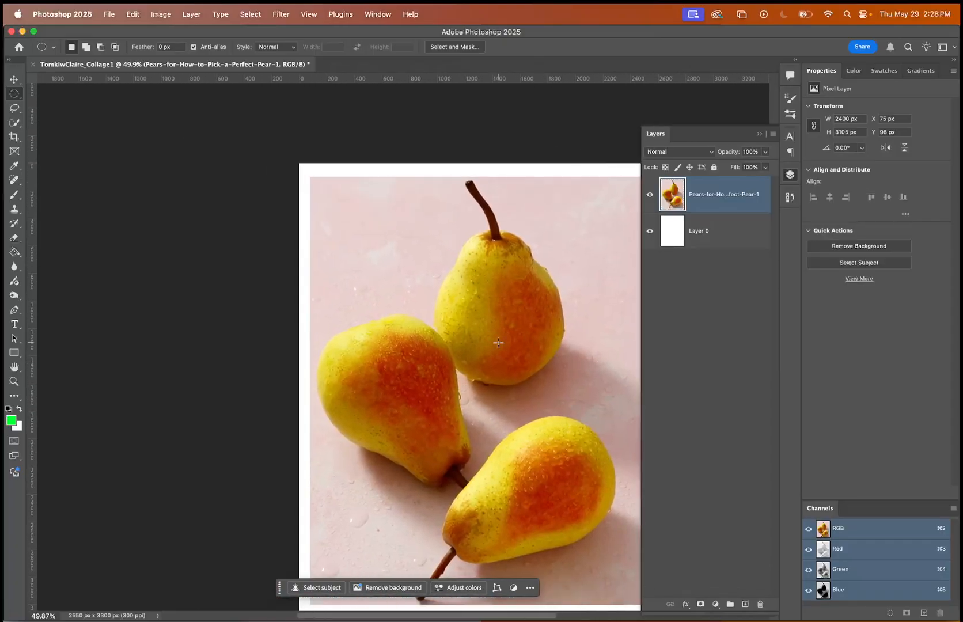
scroll(499, 342, "right", 5)
scroll(498, 342, "down", 2)
scroll(498, 342, "left", 2)
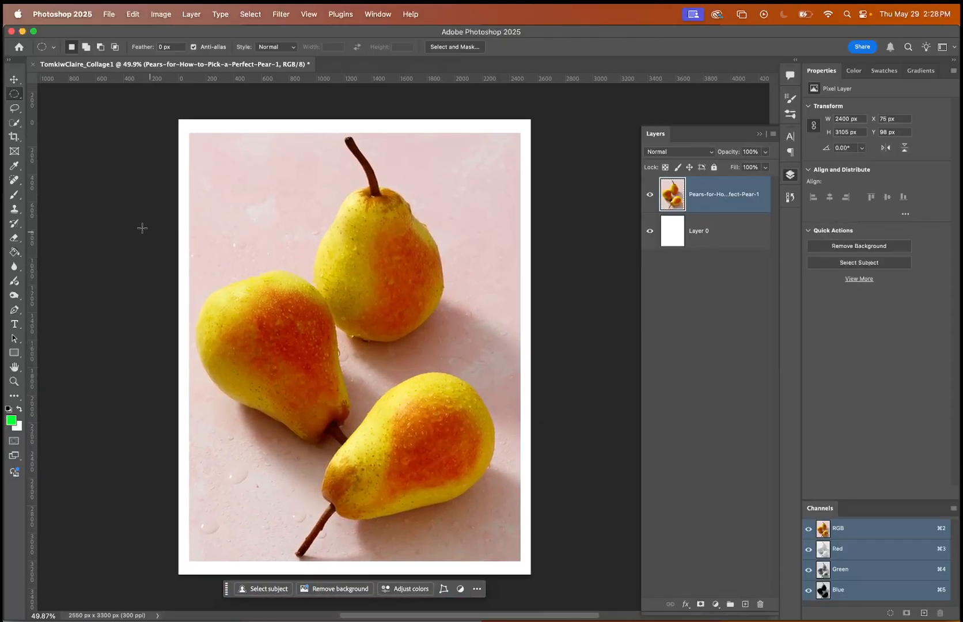
Trace a loose freehand selection around all three pears and their stems with the Lasso tool.
left_click(13, 108)
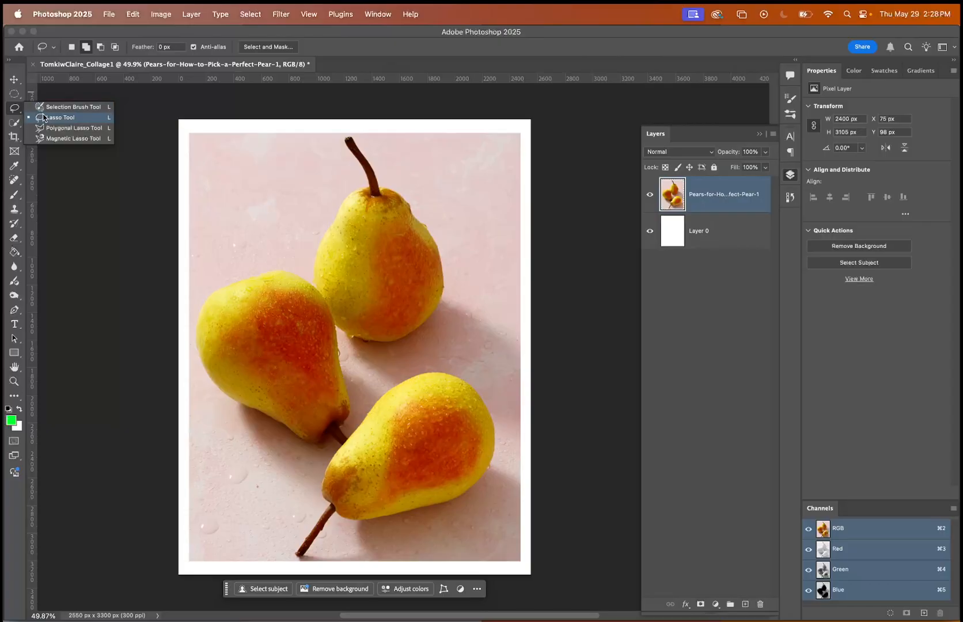
left_click(43, 119)
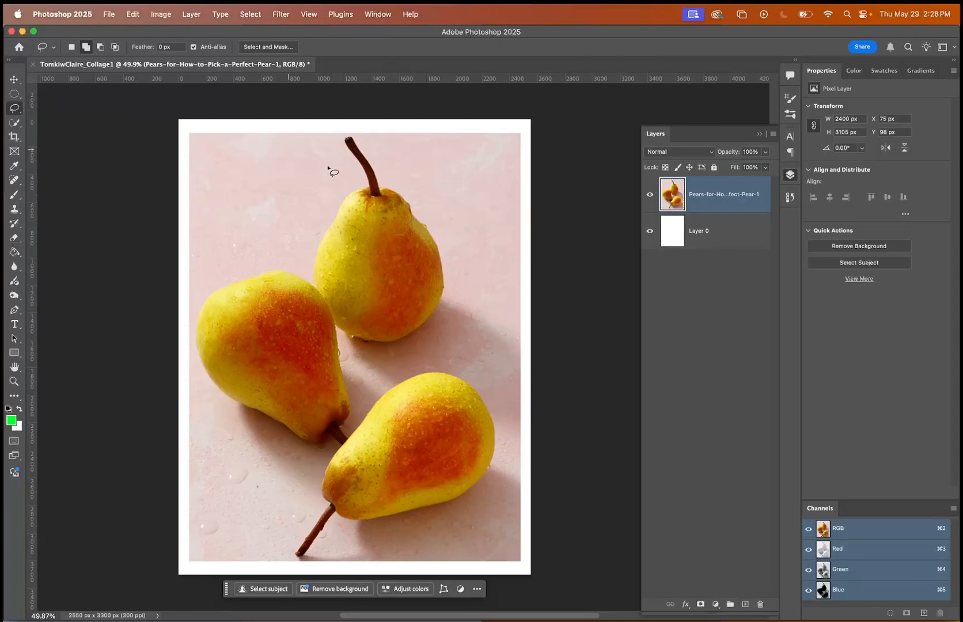
left_click_drag(341, 135, 333, 153)
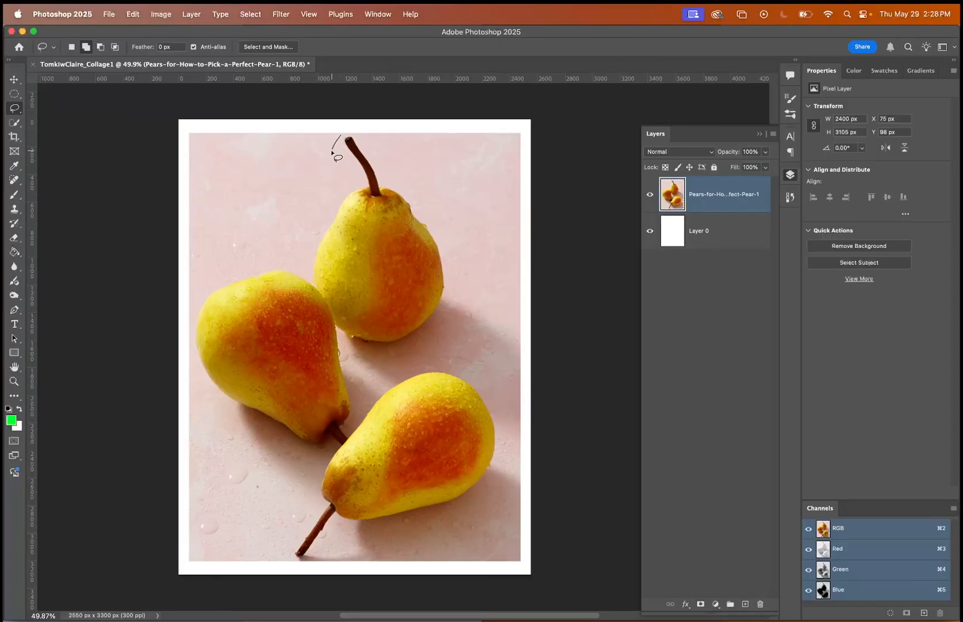
mouse_move(332, 201)
left_mouse_down()
mouse_move(305, 266)
mouse_move(223, 281)
mouse_move(201, 293)
mouse_move(190, 318)
mouse_move(205, 401)
mouse_move(316, 460)
mouse_move(319, 511)
mouse_move(296, 539)
mouse_move(314, 559)
left_mouse_up()
mouse_move(402, 528)
left_mouse_down()
mouse_move(475, 510)
mouse_move(509, 434)
mouse_move(495, 385)
mouse_move(436, 354)
mouse_move(384, 372)
mouse_move(362, 364)
mouse_move(457, 327)
mouse_move(486, 300)
mouse_move(477, 247)
left_mouse_up()
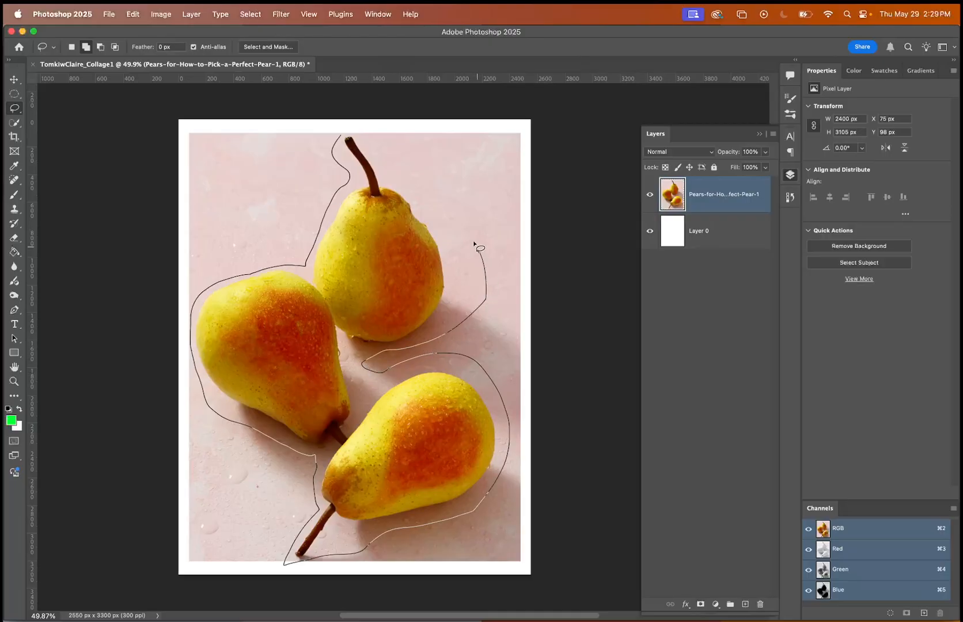
left_click_drag(431, 183, 349, 137)
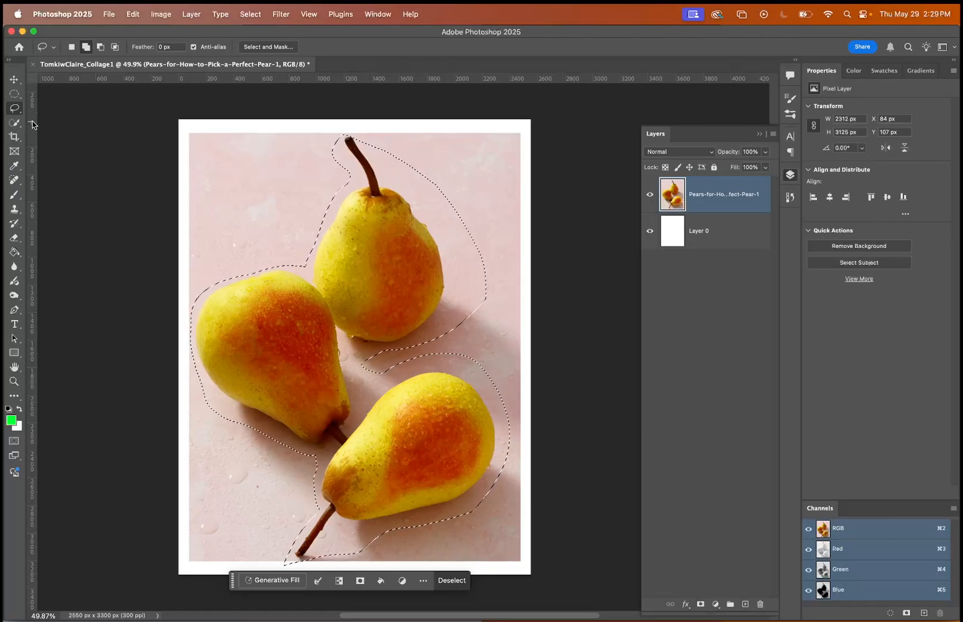
Deselect the pear outline, and make and discard two quick freehand lasso selections on the image.
key("super+d")
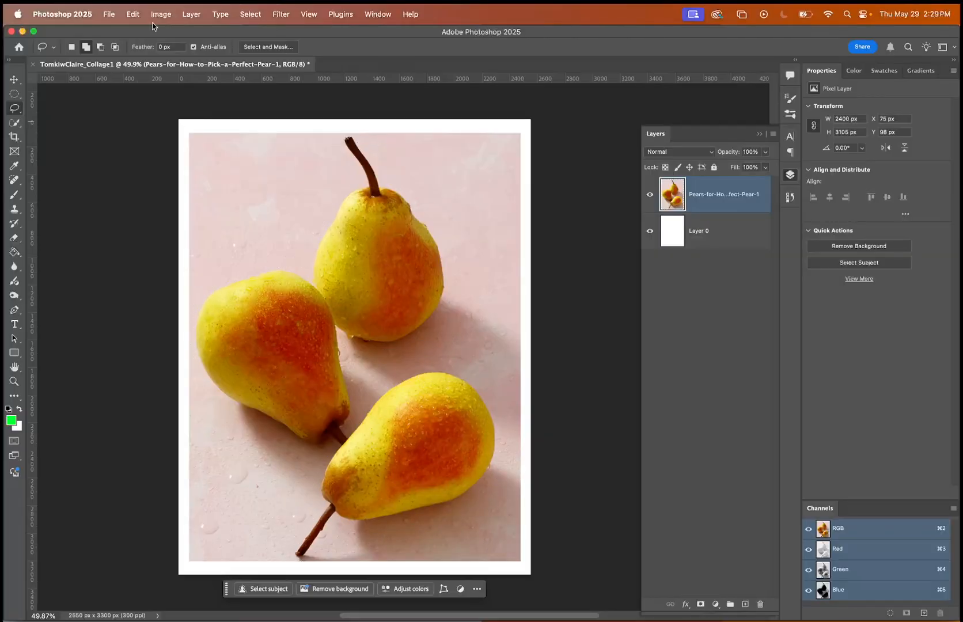
mouse_move(275, 163)
left_mouse_down()
mouse_move(259, 198)
mouse_move(274, 164)
left_mouse_up()
key("super+d")
mouse_move(459, 159)
left_mouse_down()
mouse_move(449, 348)
mouse_move(373, 156)
left_mouse_up()
key("super+d")
Outline the left pear and the upper pear's left side with straight segments using the Polygonal Lasso tool, closing and deselecting the shape.
left_click(10, 111)
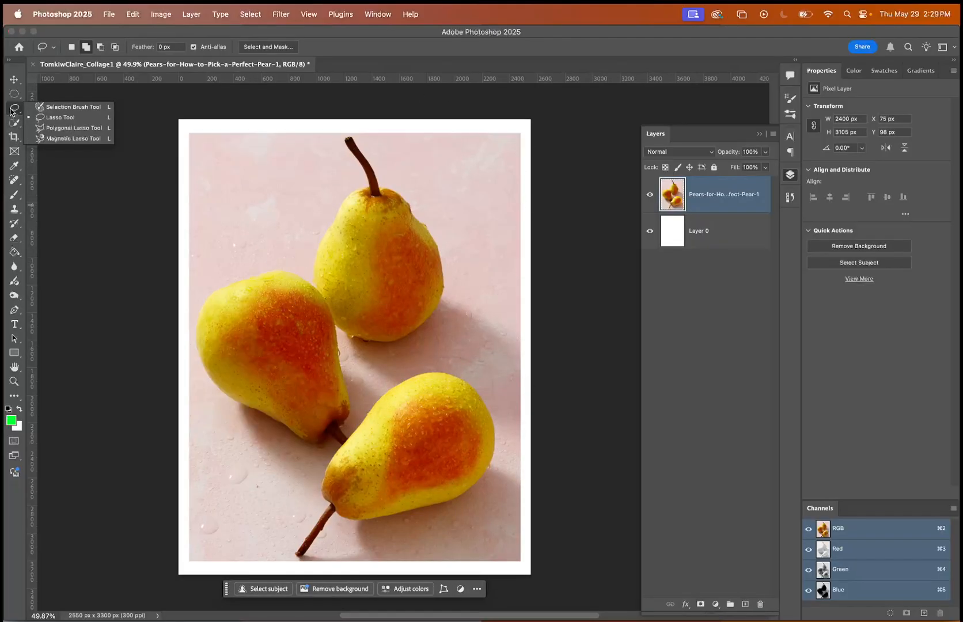
left_click(43, 127)
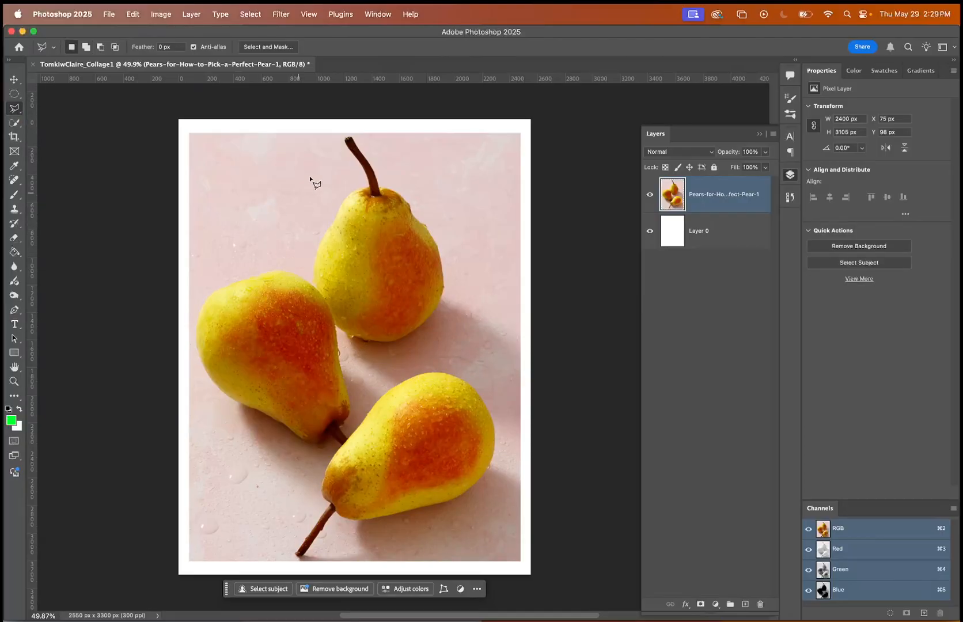
left_click(341, 130)
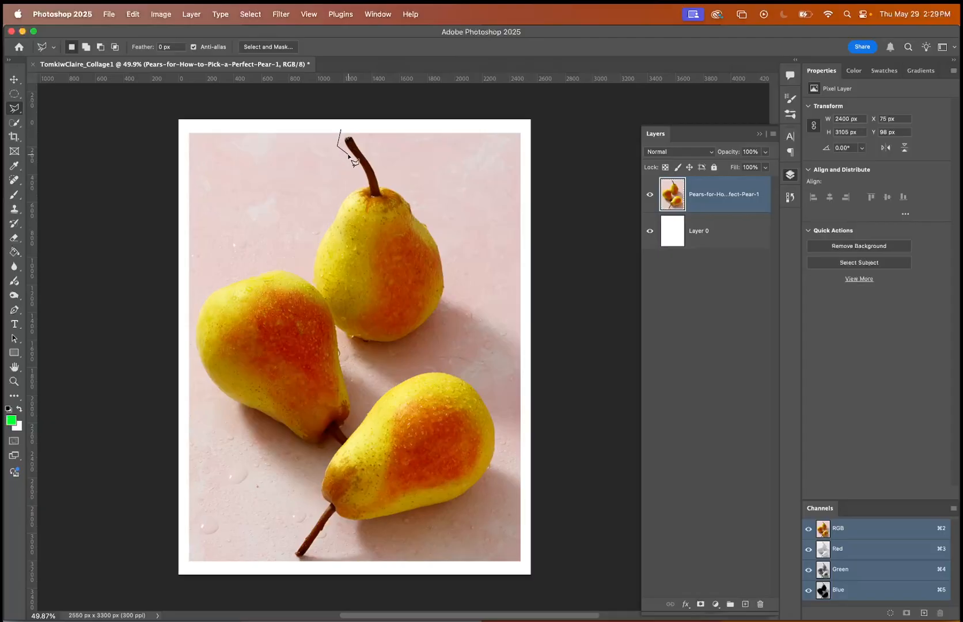
left_click(363, 181)
left_click(344, 190)
left_click(307, 271)
left_click(280, 267)
left_click(213, 285)
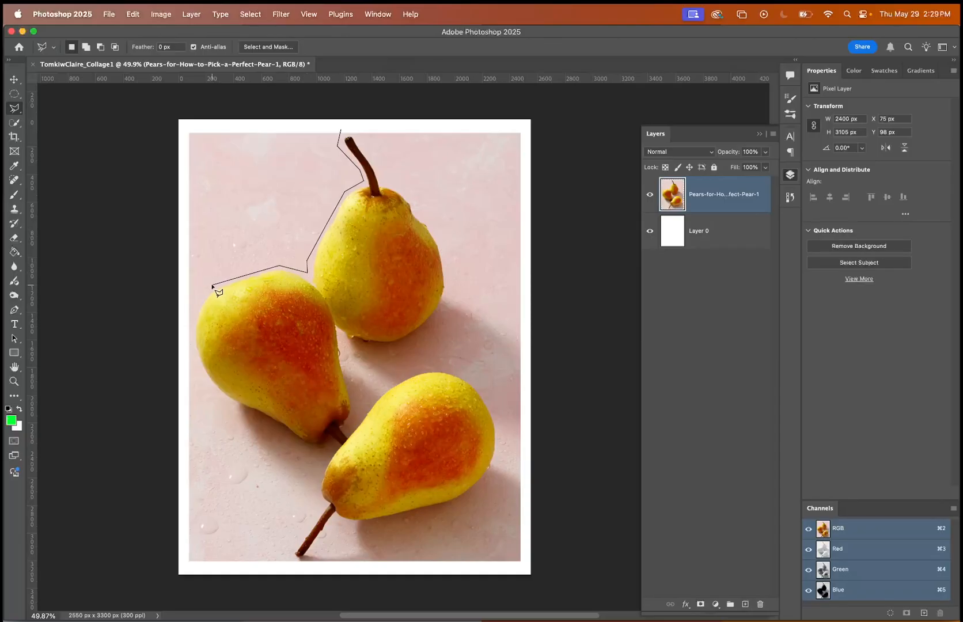
left_click(193, 316)
left_click(194, 371)
left_click(230, 406)
left_click(310, 447)
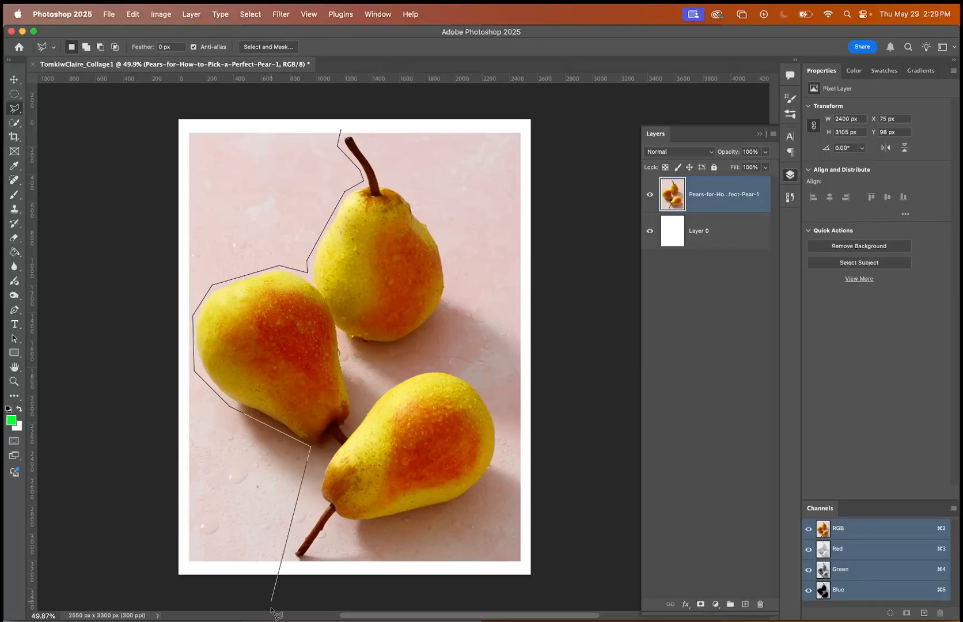
scroll(274, 587, "down", 1)
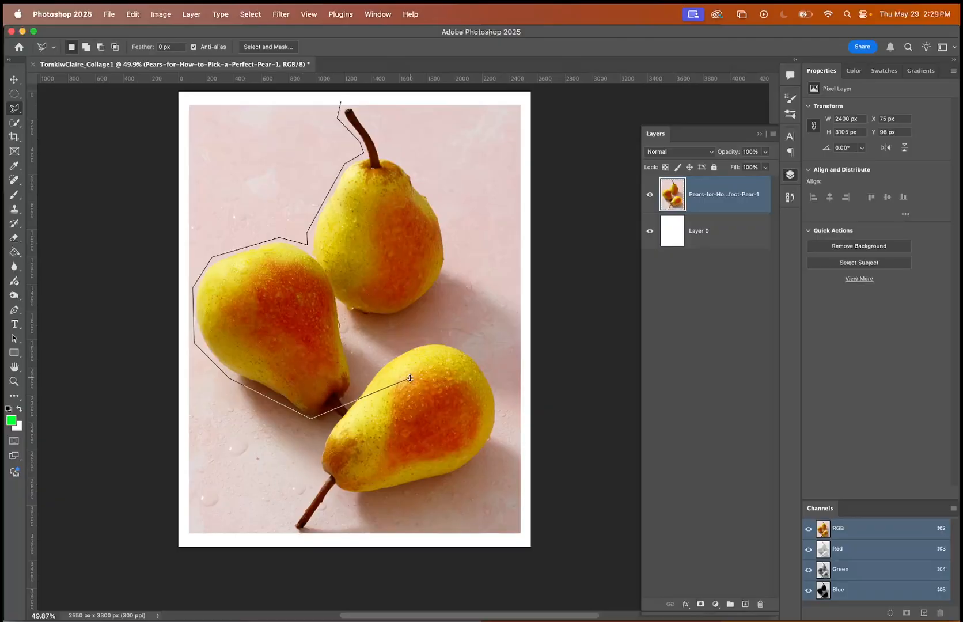
double_click(424, 317)
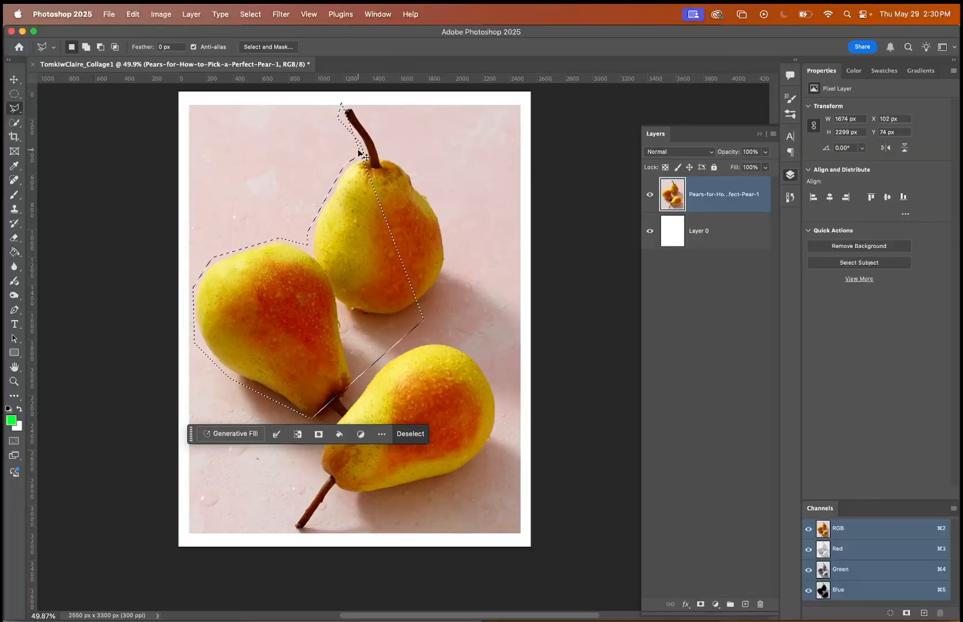
key("super+d")
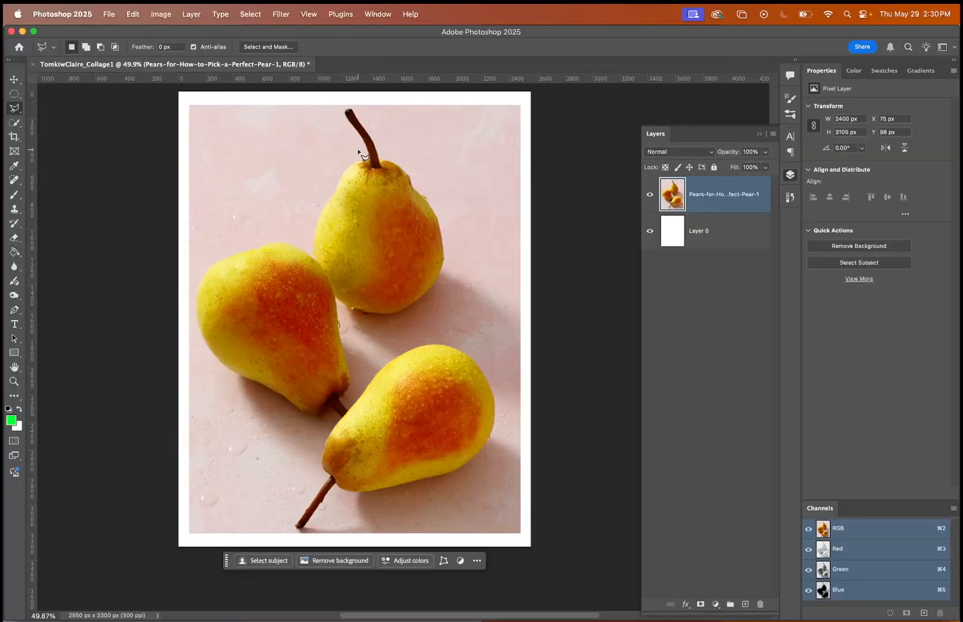
Trace from the upper pear's stem down its left edge and across the pears with the Magnetic Lasso tool, and cancel the path.
left_click(19, 114)
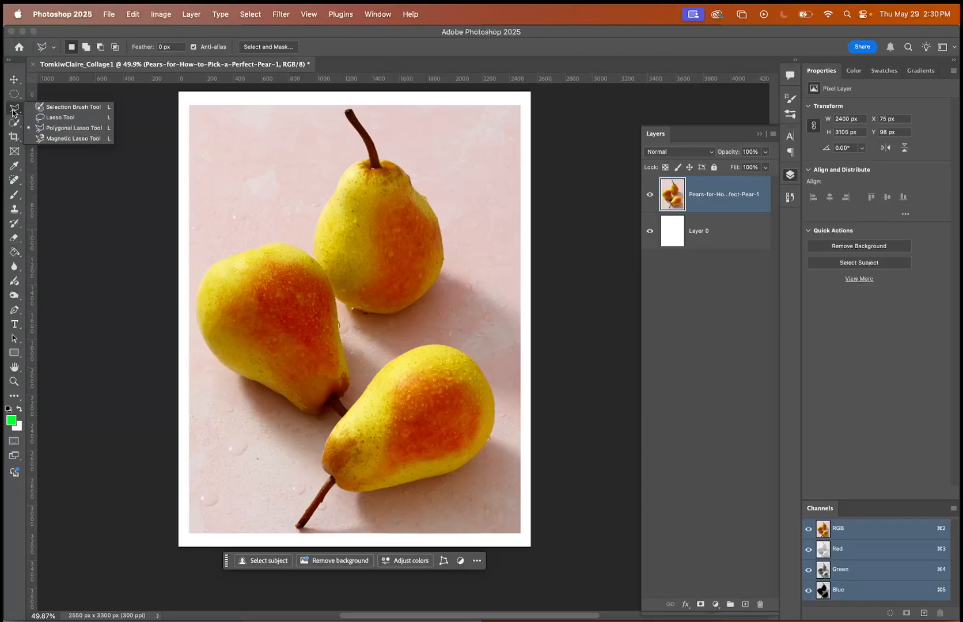
left_click(13, 111)
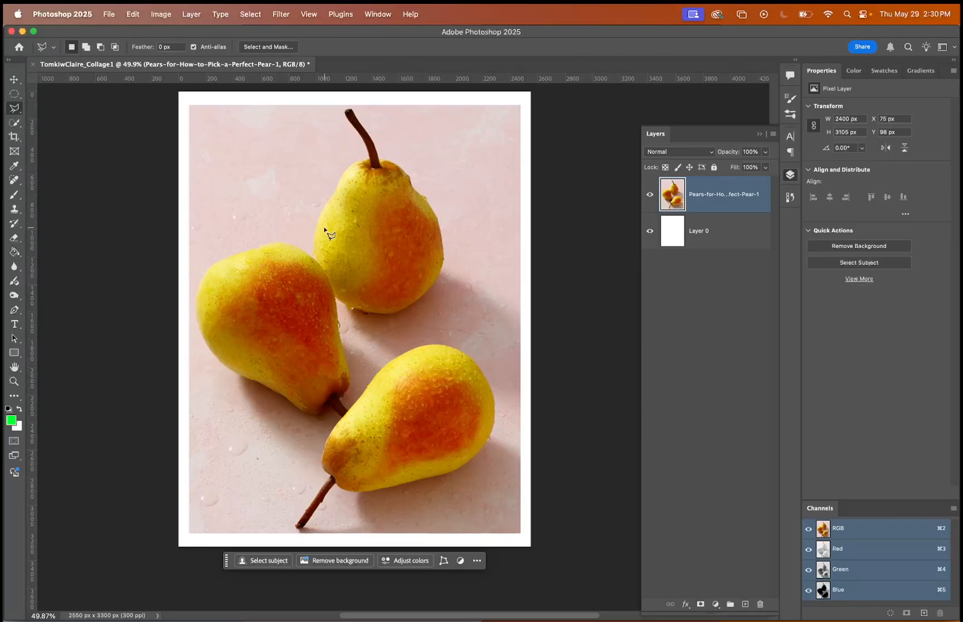
scroll(325, 228, "up", 5)
scroll(324, 228, "left", 10)
scroll(324, 228, "up", 6)
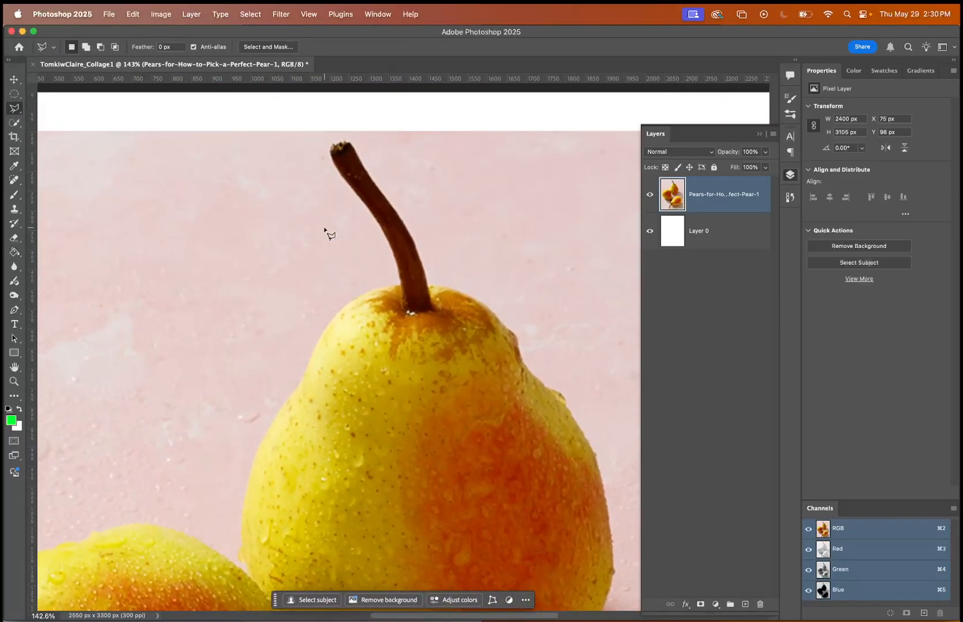
scroll(325, 228, "up", 1)
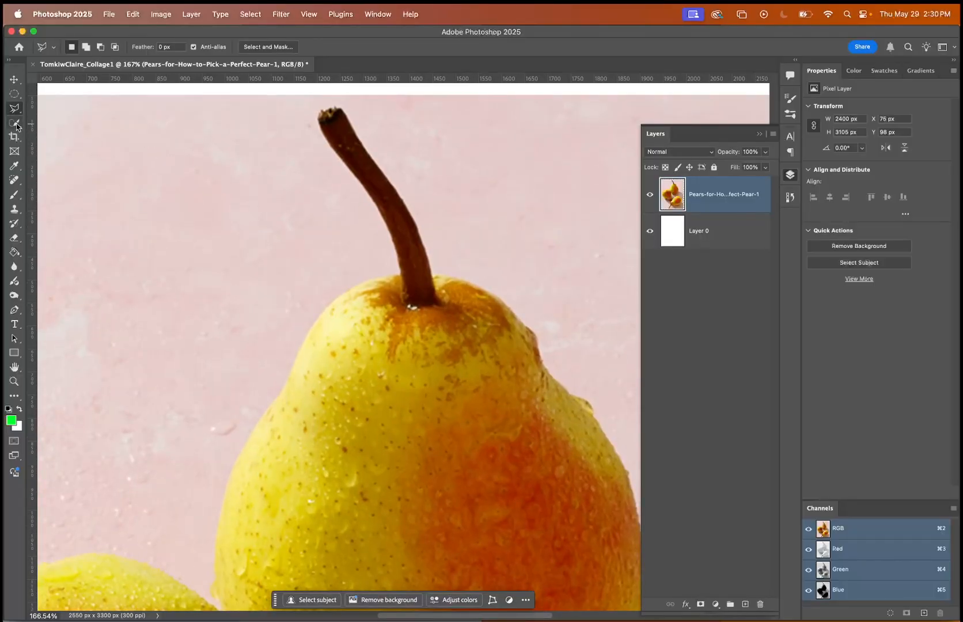
left_click_drag(16, 109, 50, 140)
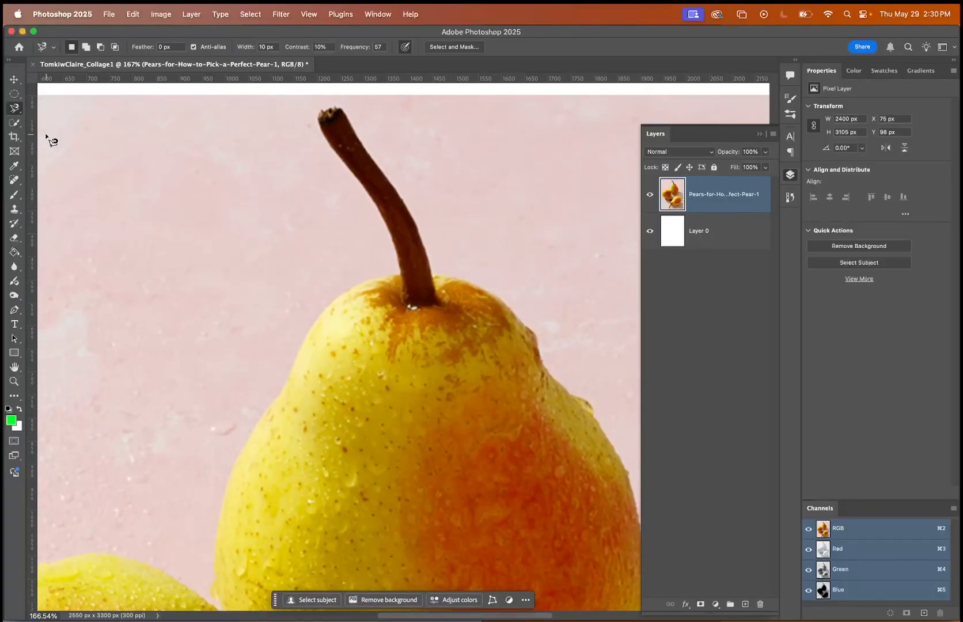
left_click(333, 114)
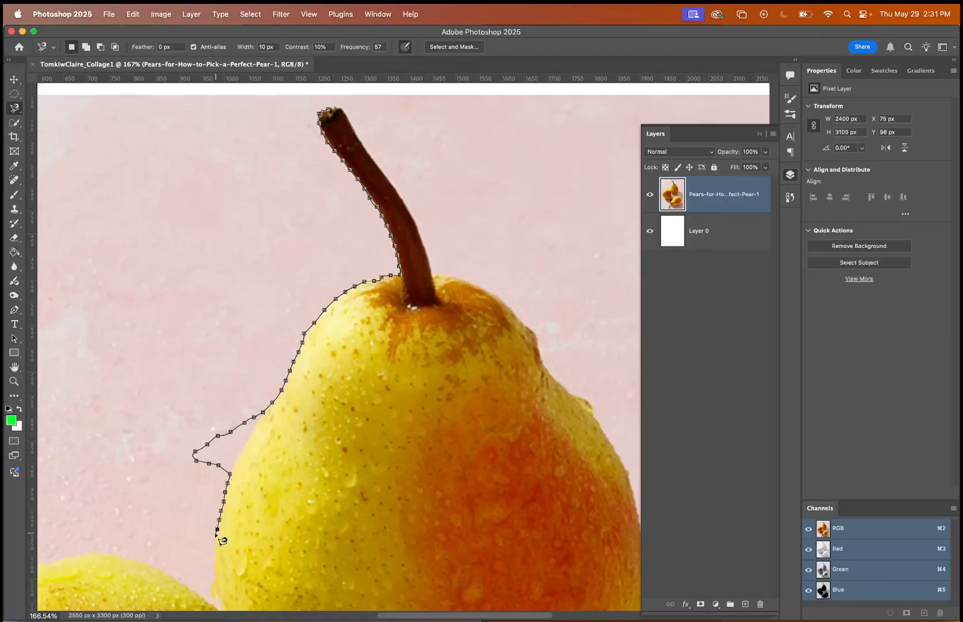
scroll(218, 536, "down", 5)
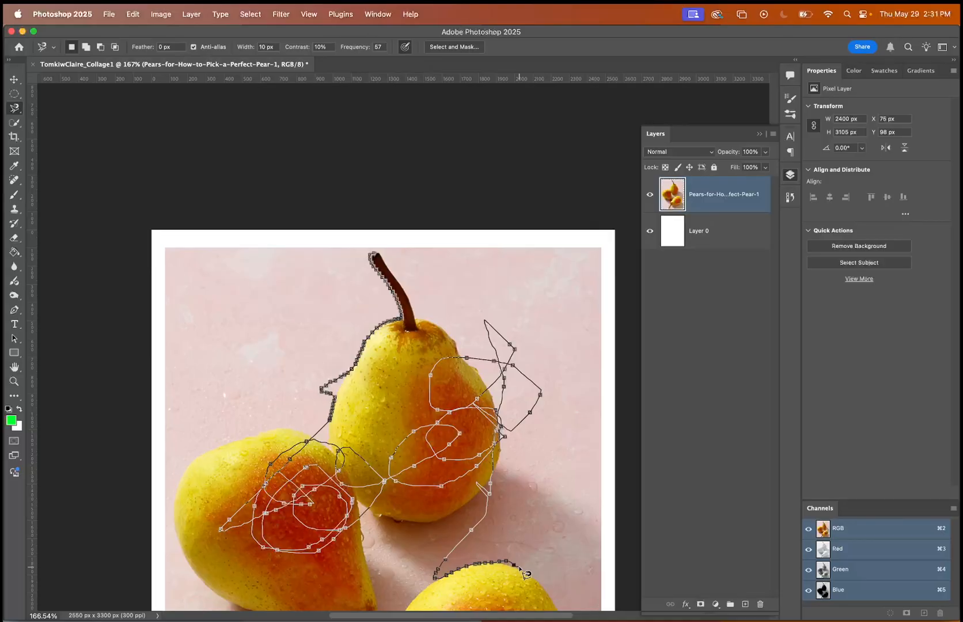
scroll(526, 574, "down", 5)
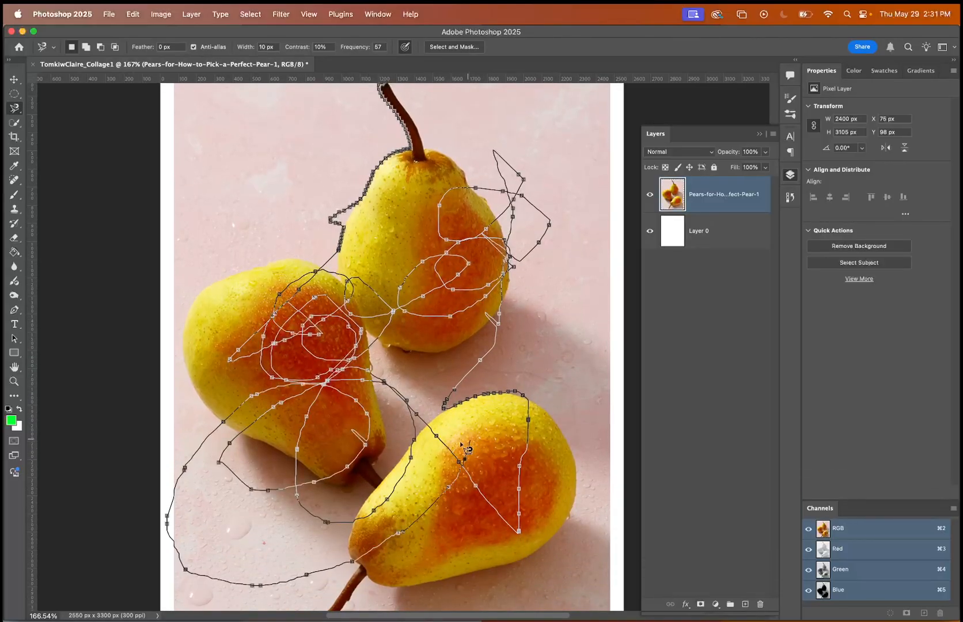
key("Escape")
scroll(472, 377, "up", 2)
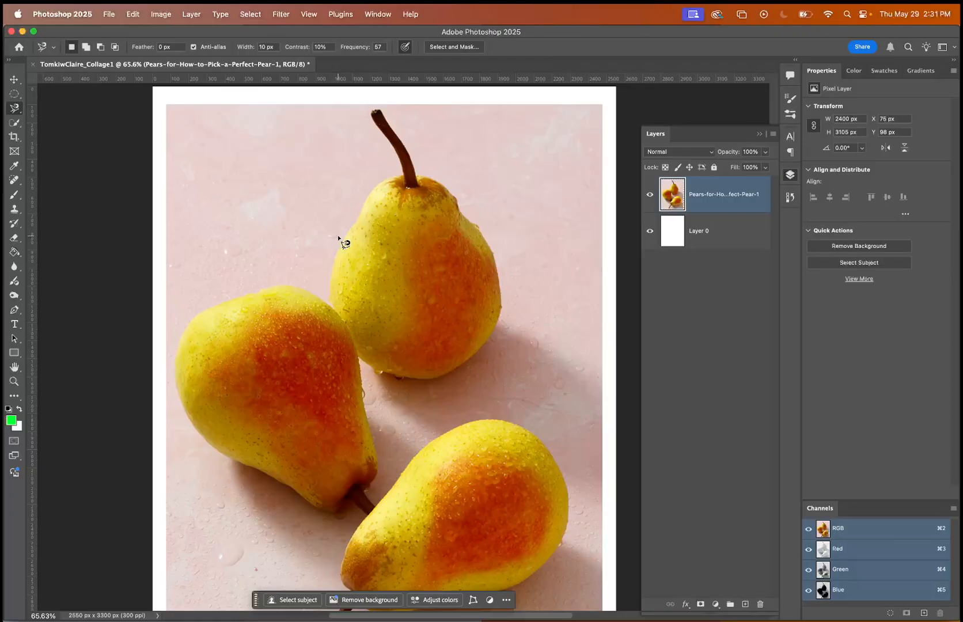
Switch to the Quick Selection tool and try smaller and larger brush sizes and the new, add and subtract selection modes.
left_click(15, 125)
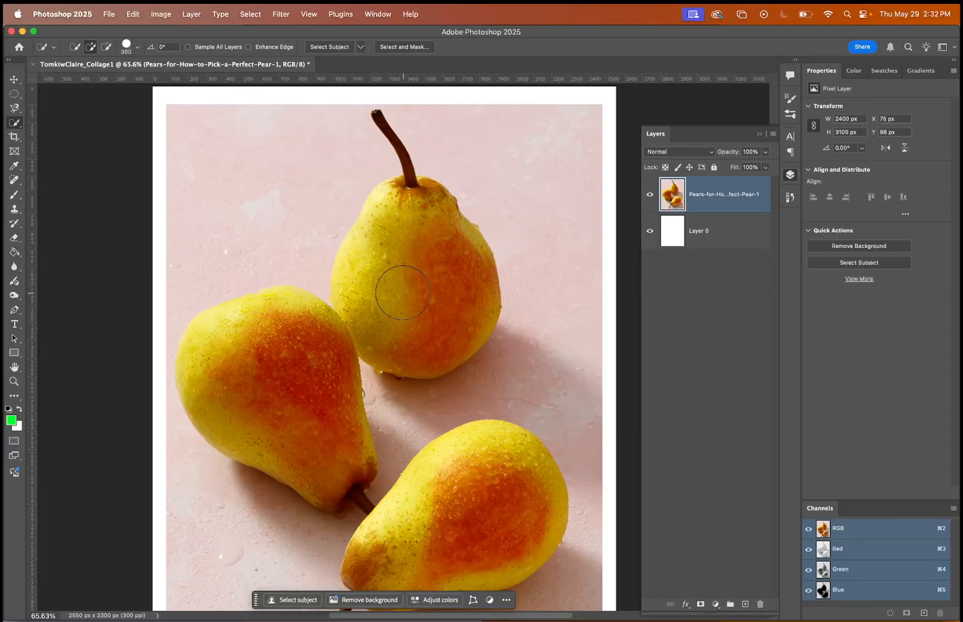
key("bracketleft")
key("bracketleft")
key("bracketleft")
key("bracketleft")
key("bracketleft")
key("bracketleft")
key("bracketright")
key("bracketright")
key("bracketright")
key("bracketright")
key("bracketright")
key("bracketright")
key("bracketright")
key("bracketright")
key("bracketright")
key("bracketleft")
key("bracketleft")
key("bracketleft")
left_click(73, 51)
left_click(91, 49)
left_click(105, 50)
Brush over the bodies of all three pears with the Quick Selection tool to select them.
left_click_drag(428, 255, 369, 300)
mouse_move(318, 383)
left_mouse_down()
mouse_move(291, 340)
mouse_move(276, 373)
mouse_move(243, 362)
mouse_move(294, 404)
left_mouse_up()
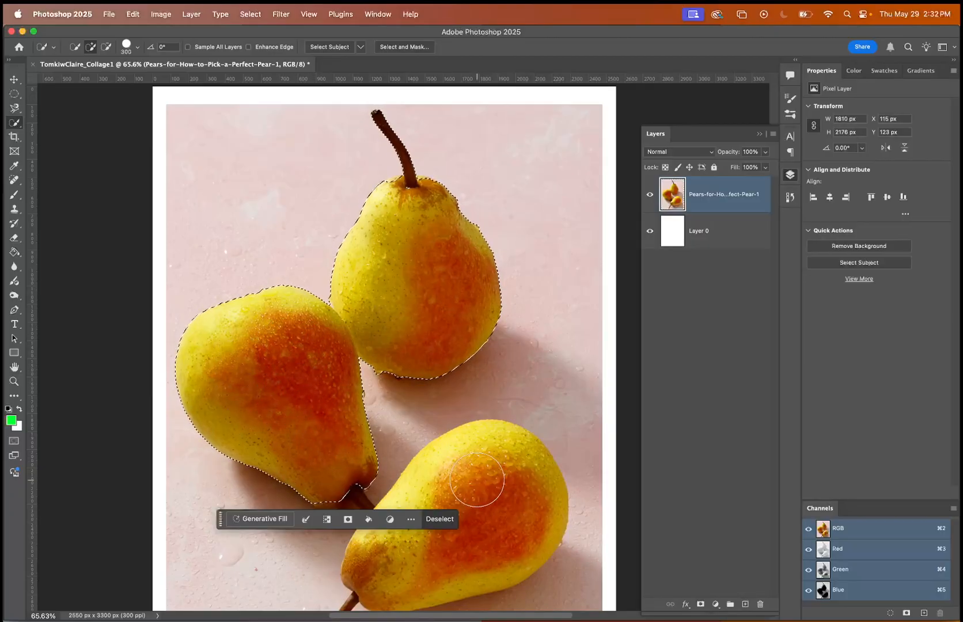
left_click_drag(477, 477, 477, 483)
scroll(477, 483, "down", 5)
scroll(477, 478, "left", 2)
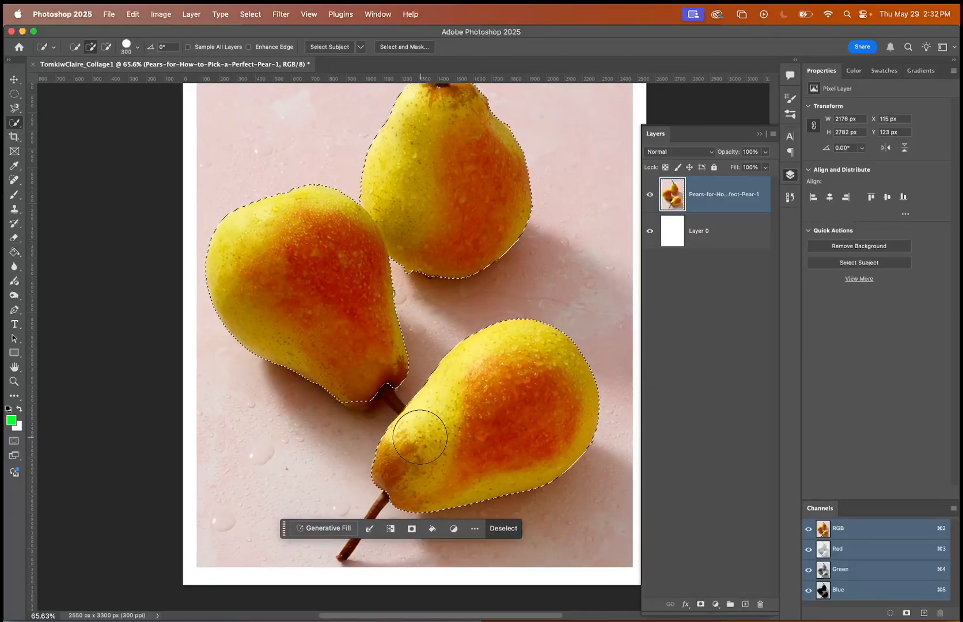
Add the left pear's stem end to the selection with the Quick Selection brush at size 150.
key("bracketleft")
key("bracketleft")
key("bracketleft")
key("bracketleft")
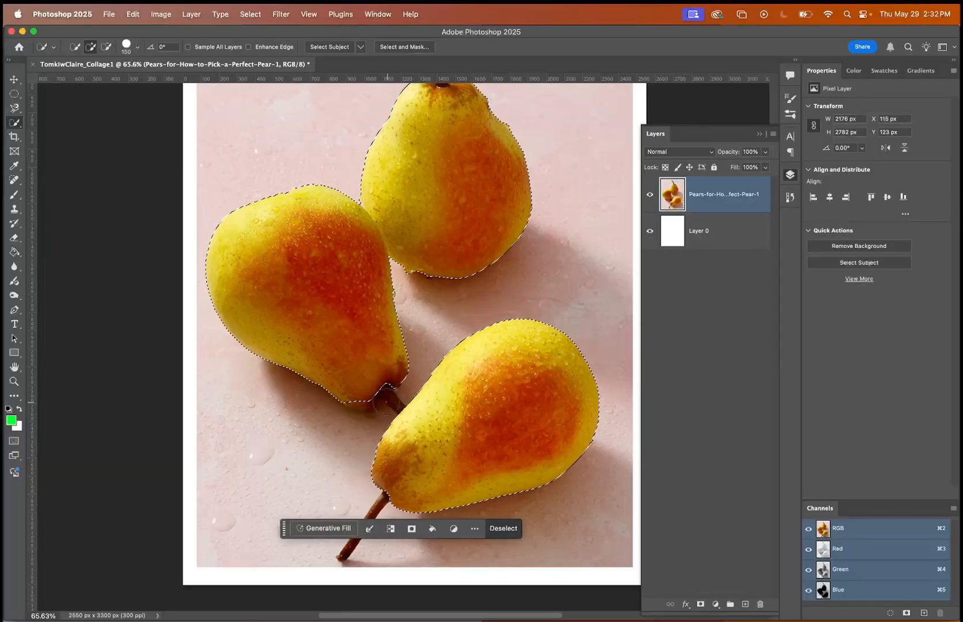
left_click_drag(360, 393, 379, 389)
Add the lower pear's stem to the selection with the Quick Selection brush reduced to size 50.
key("bracketleft")
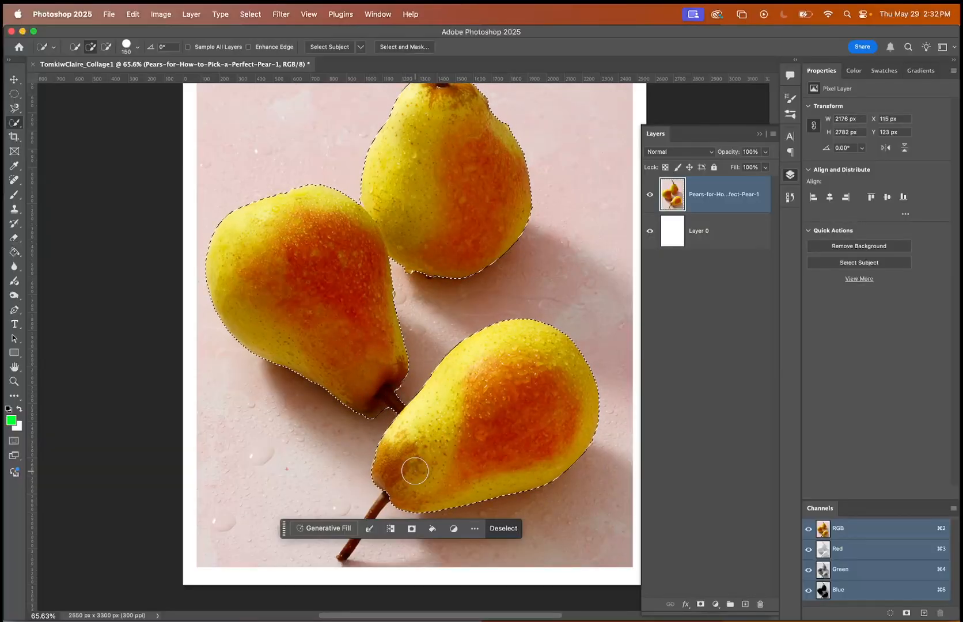
key("bracketleft")
key("bracketleft")
key("bracketleft")
key("bracketleft")
key("bracketleft")
left_click_drag(386, 499, 345, 554)
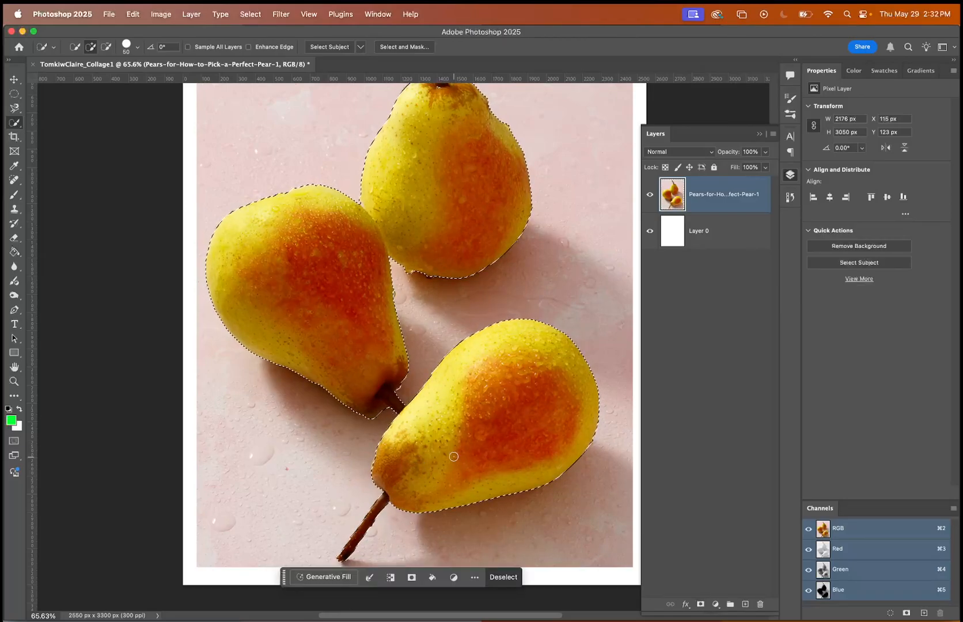
Inspect the selection edges closely around the pears and stems, especially where the left pear's stem meets the lower pear.
scroll(454, 456, "up", 3)
scroll(398, 461, "up", 5)
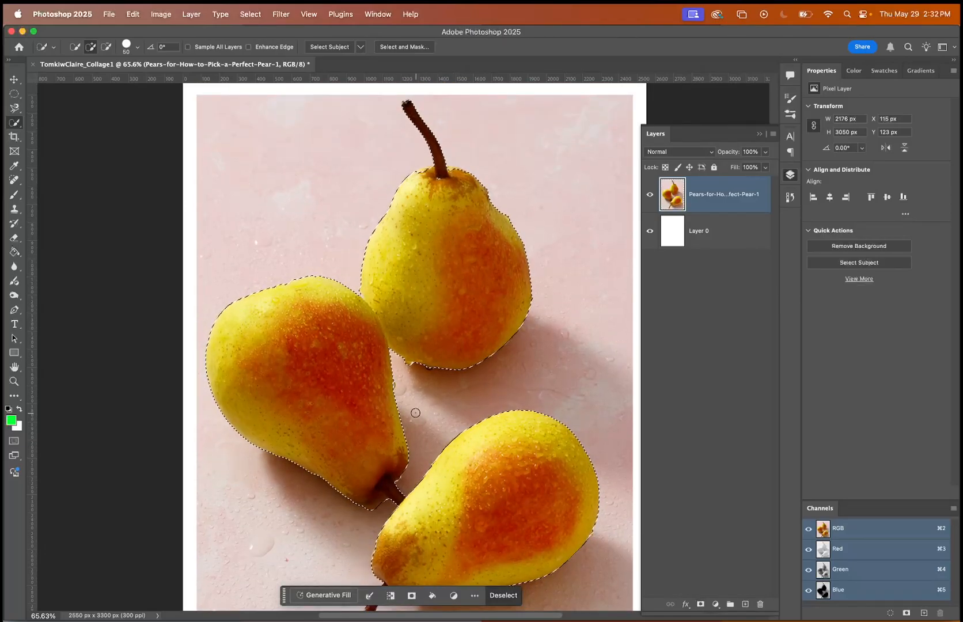
scroll(385, 479, "down", 2)
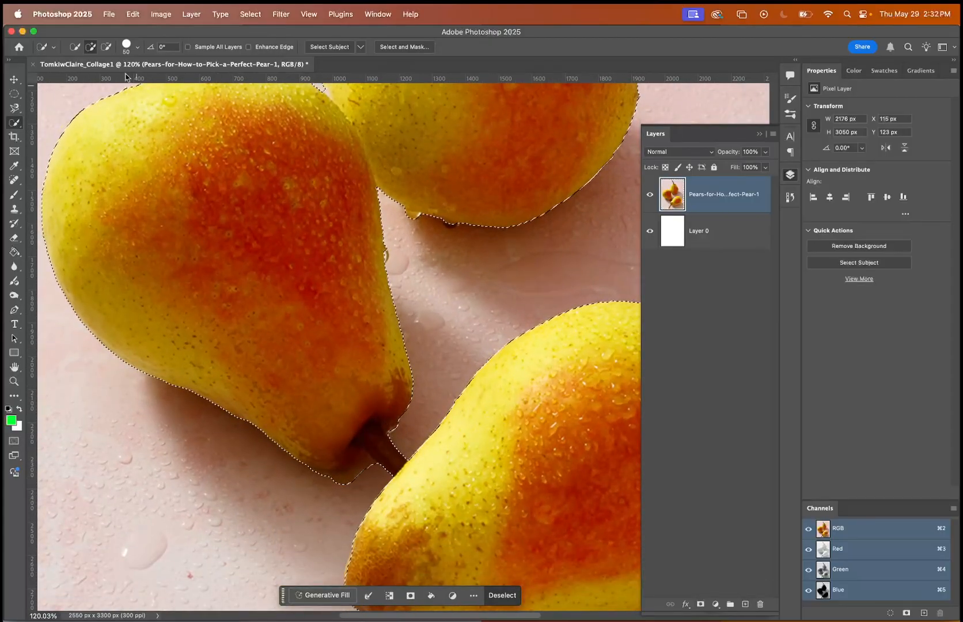
left_click(107, 47)
scroll(447, 399, "down", 10)
scroll(447, 400, "right", 5)
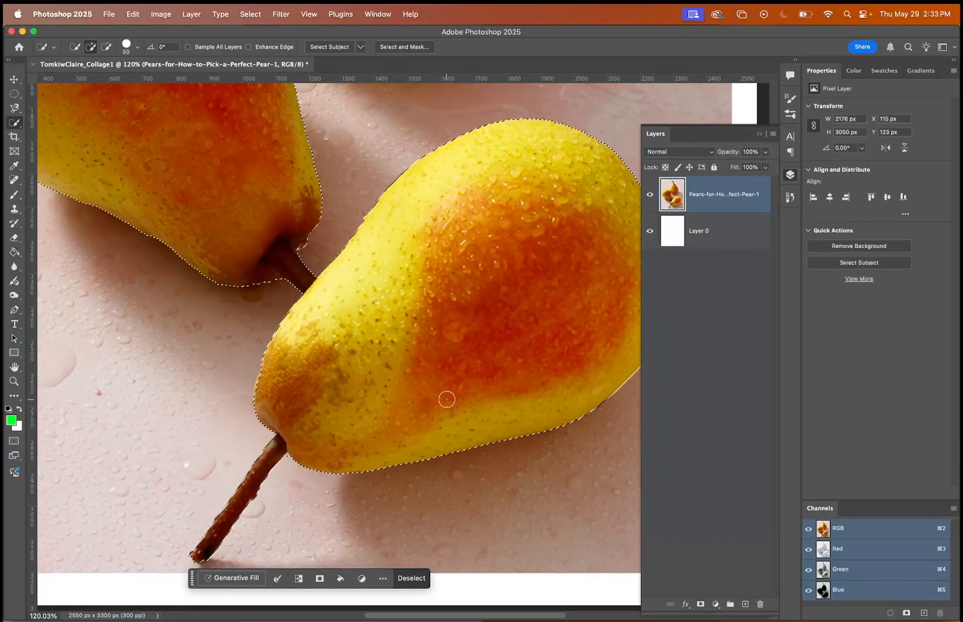
scroll(337, 381, "up", 7)
scroll(337, 381, "right", 5)
scroll(337, 381, "left", 8)
scroll(349, 408, "up", 10)
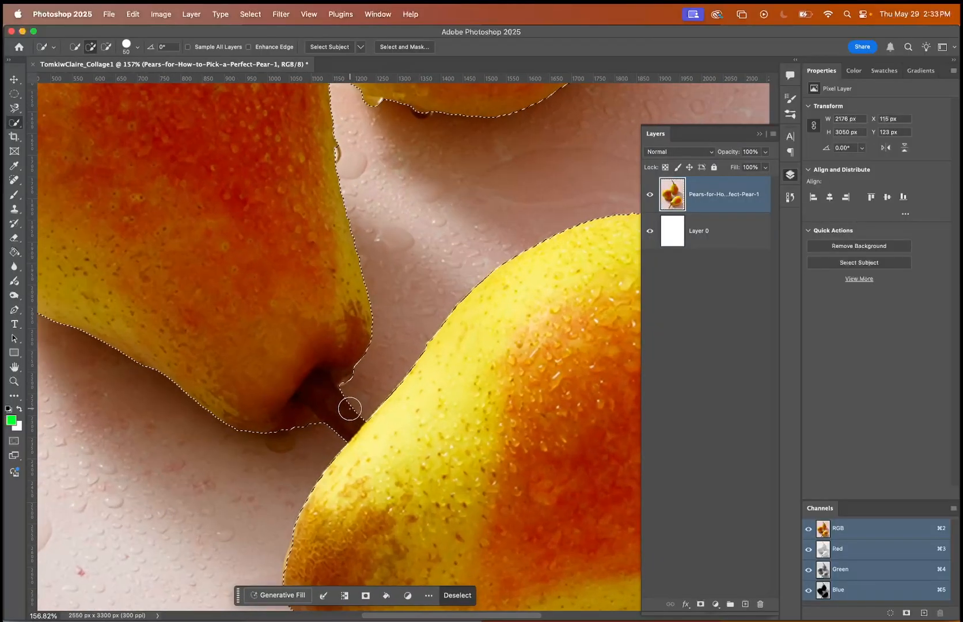
scroll(350, 409, "down", 5)
scroll(349, 409, "left", 5)
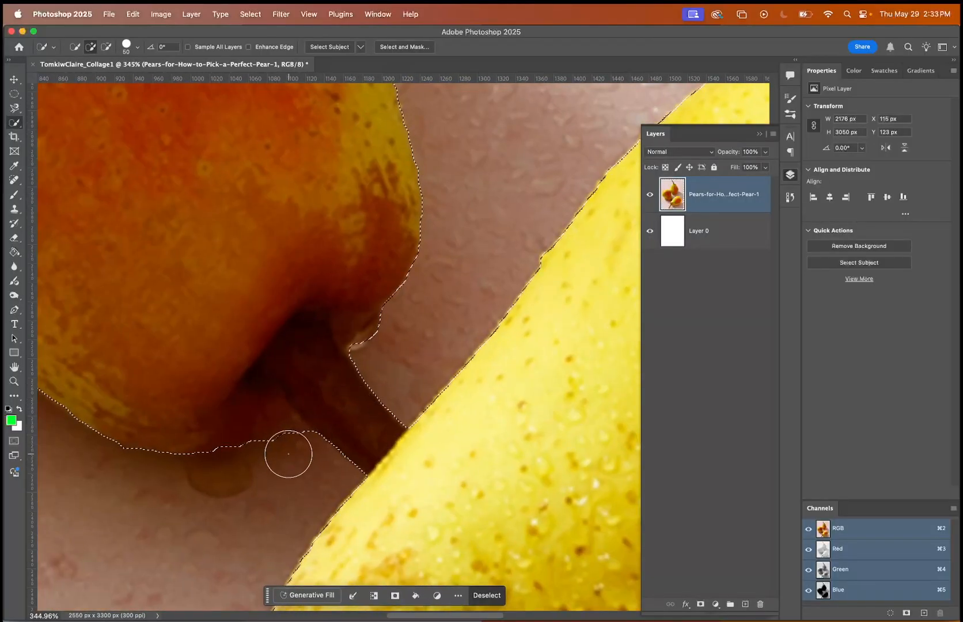
scroll(295, 445, "up", 6)
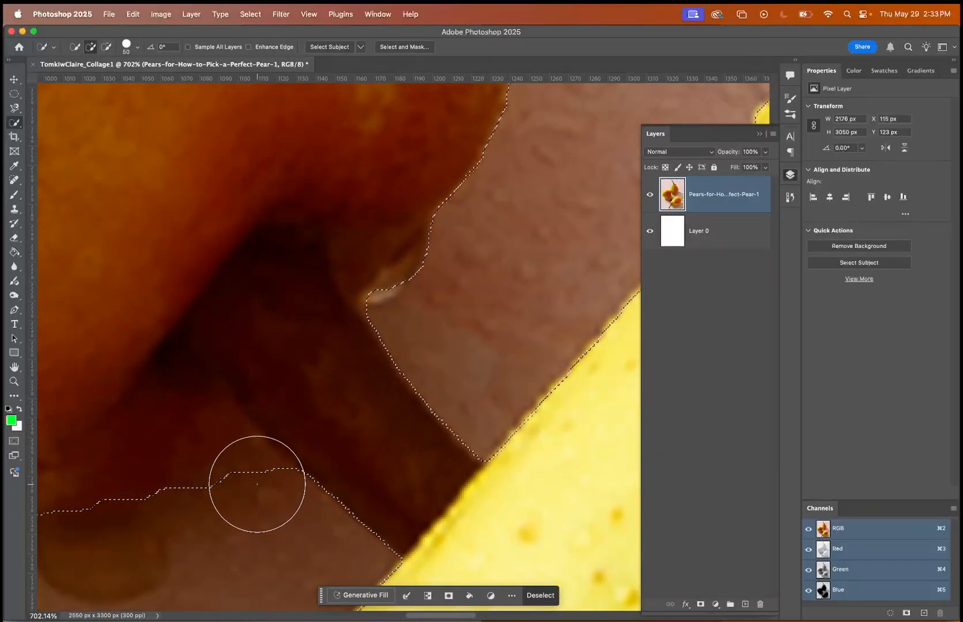
scroll(253, 481, "down", 4)
scroll(257, 484, "down", 8)
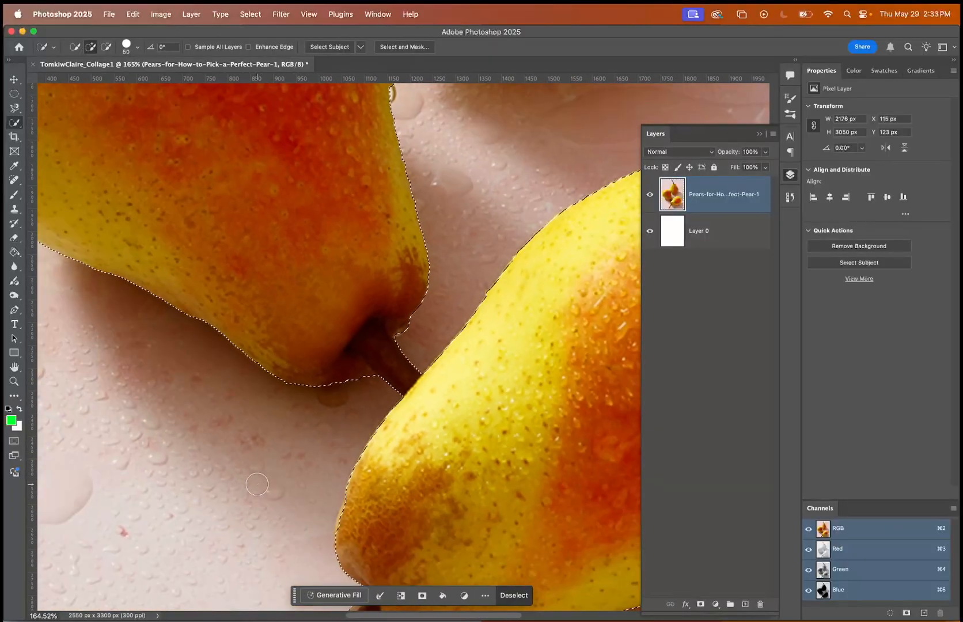
scroll(257, 484, "down", 2)
scroll(260, 414, "up", 4)
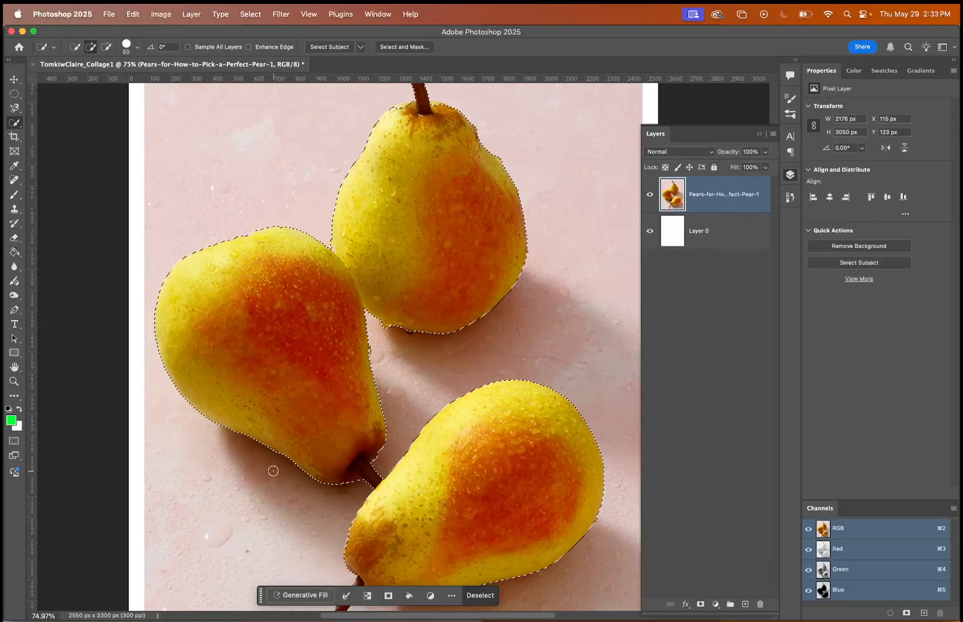
scroll(443, 386, "down", 2)
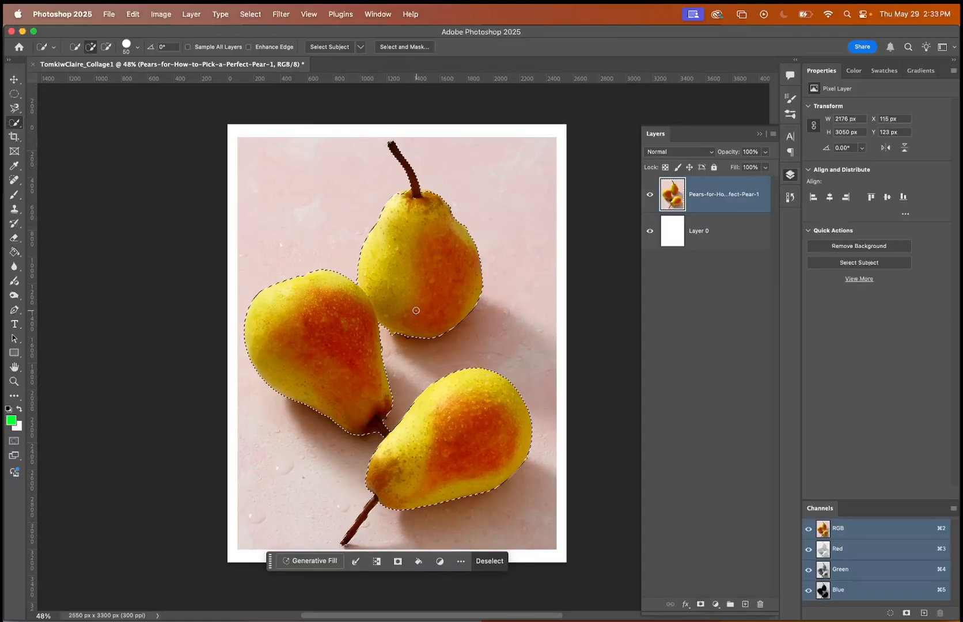
Deselect the three pears and switch to the Magic Wand tool over the lower pear.
key("super+d")
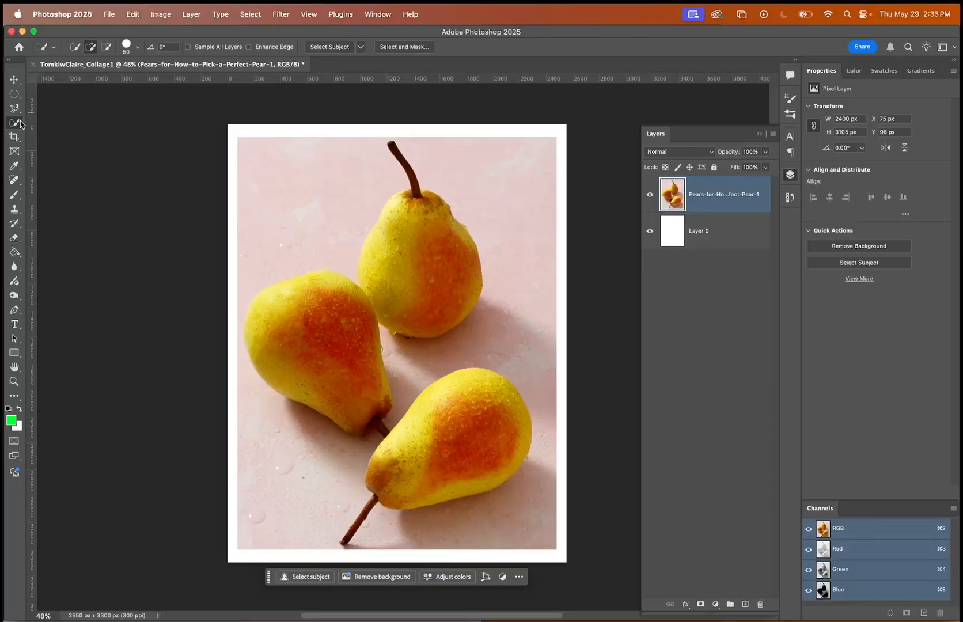
left_click(20, 123)
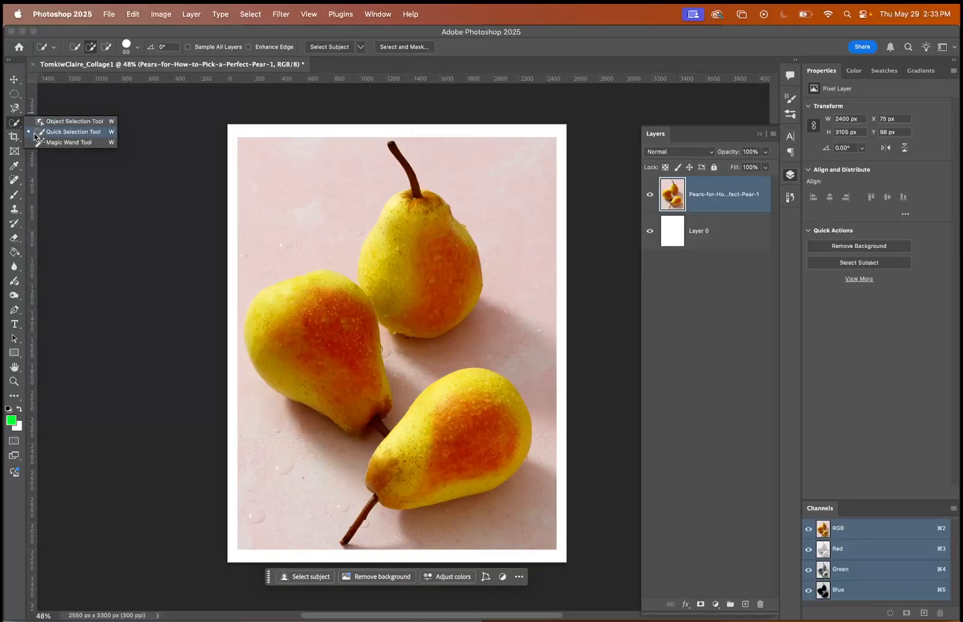
left_click(37, 143)
scroll(442, 365, "up", 8)
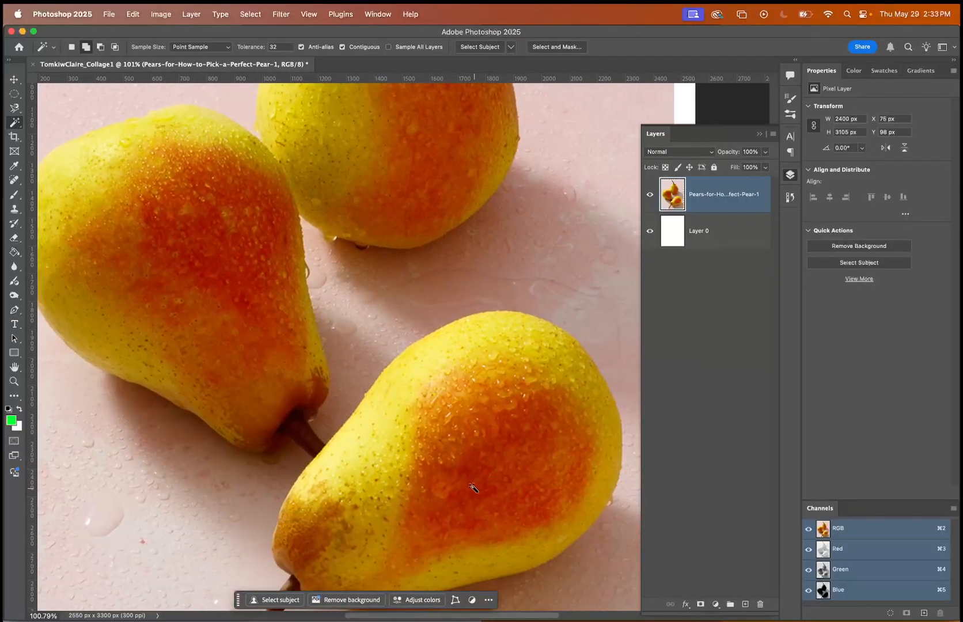
Select the red areas of the lower and left pears with the Magic Wand at tolerance 32.
left_click(469, 470)
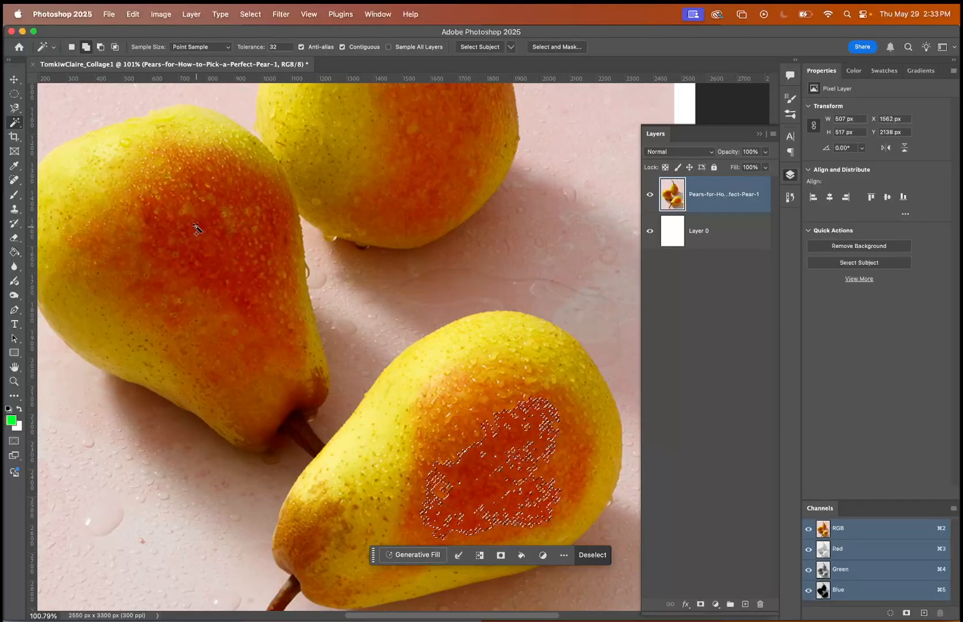
left_click(196, 238)
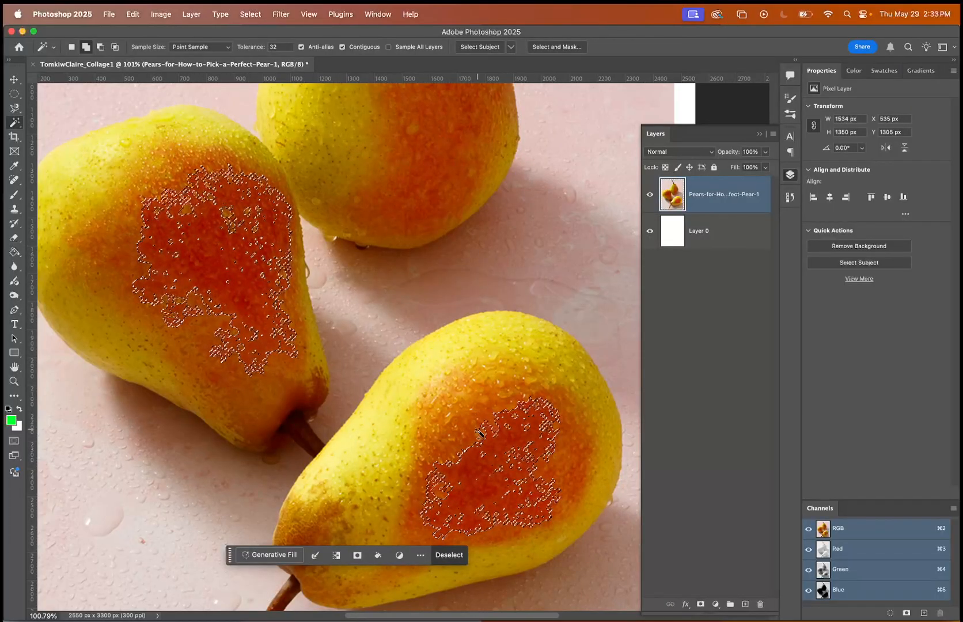
left_click(464, 417)
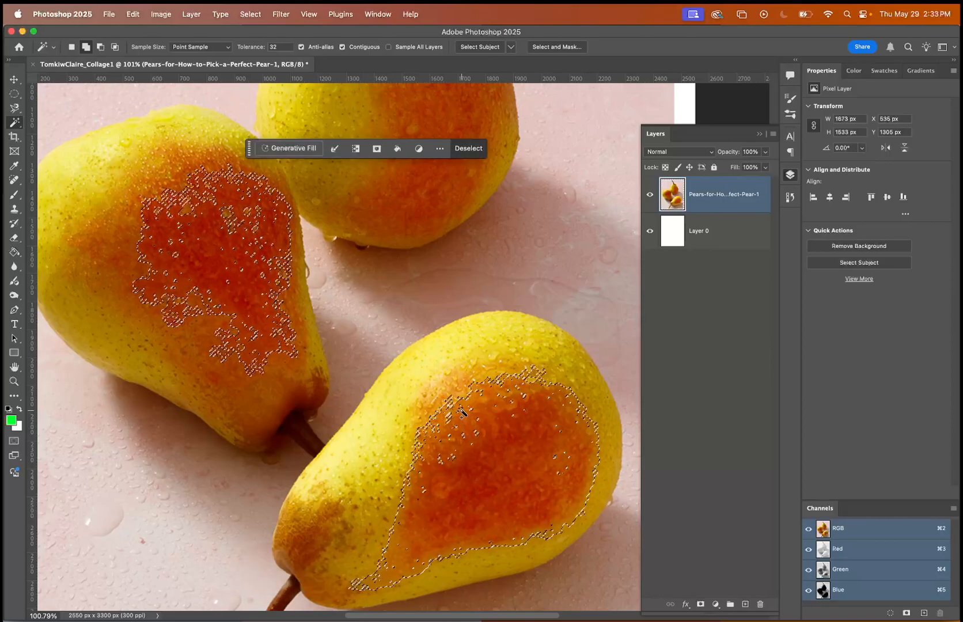
left_click(455, 399)
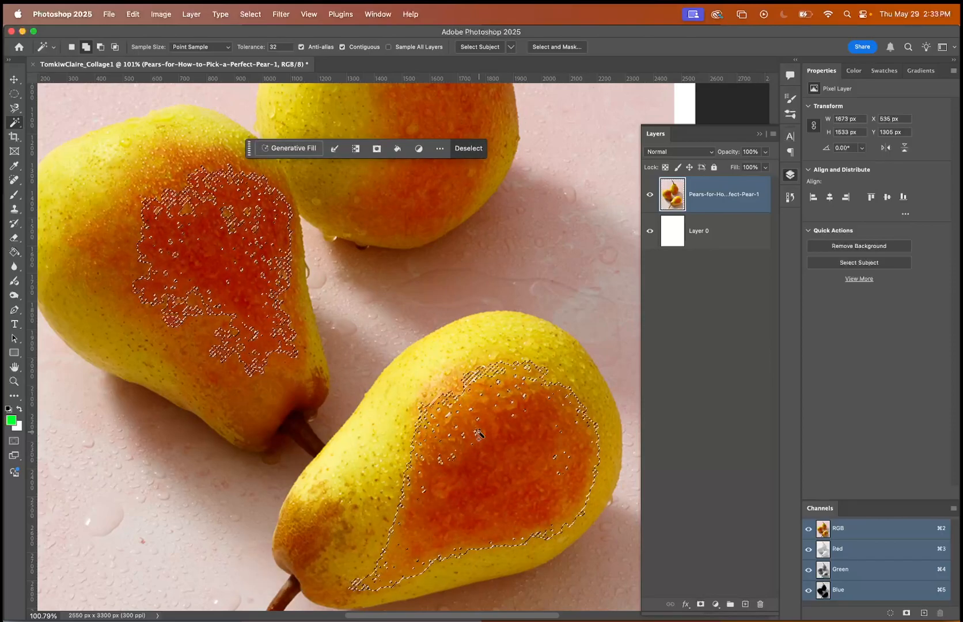
Add the upper pear's stem to the Magic Wand selection, and deselect everything.
scroll(475, 415, "up", 2)
scroll(478, 432, "up", 8)
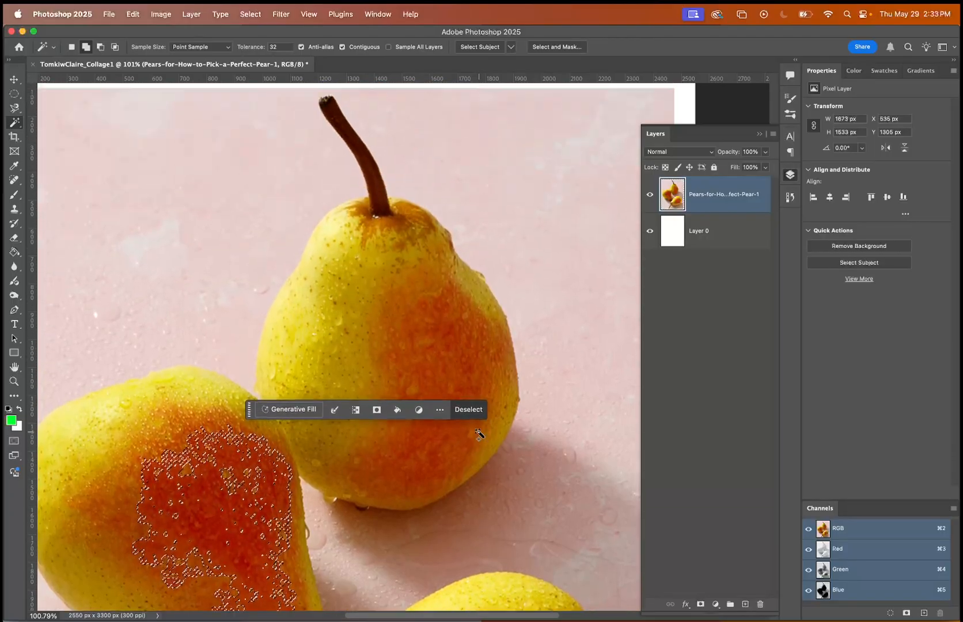
left_click(371, 201)
scroll(385, 267, "down", 12)
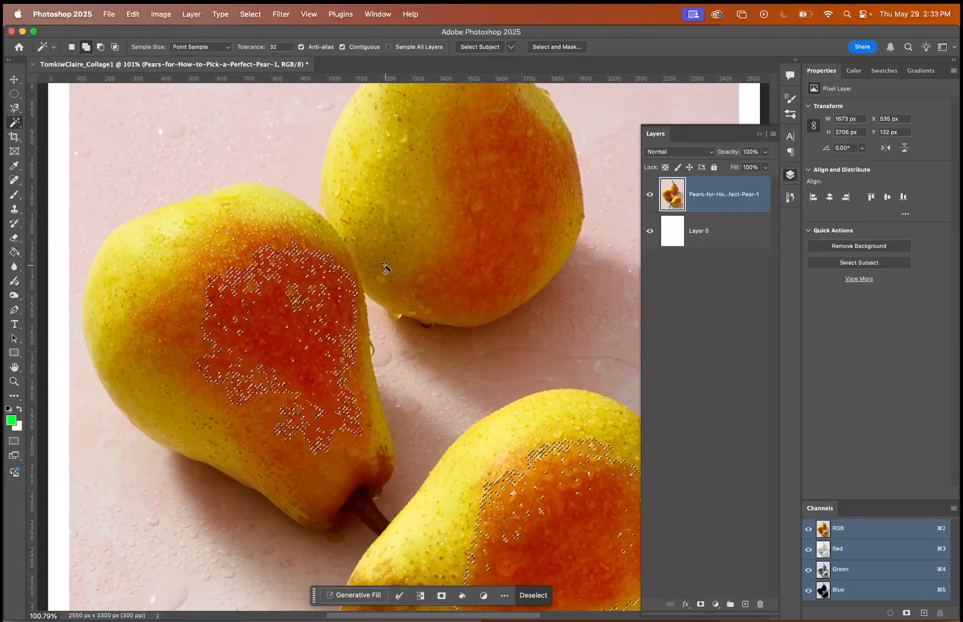
scroll(384, 266, "up", 6)
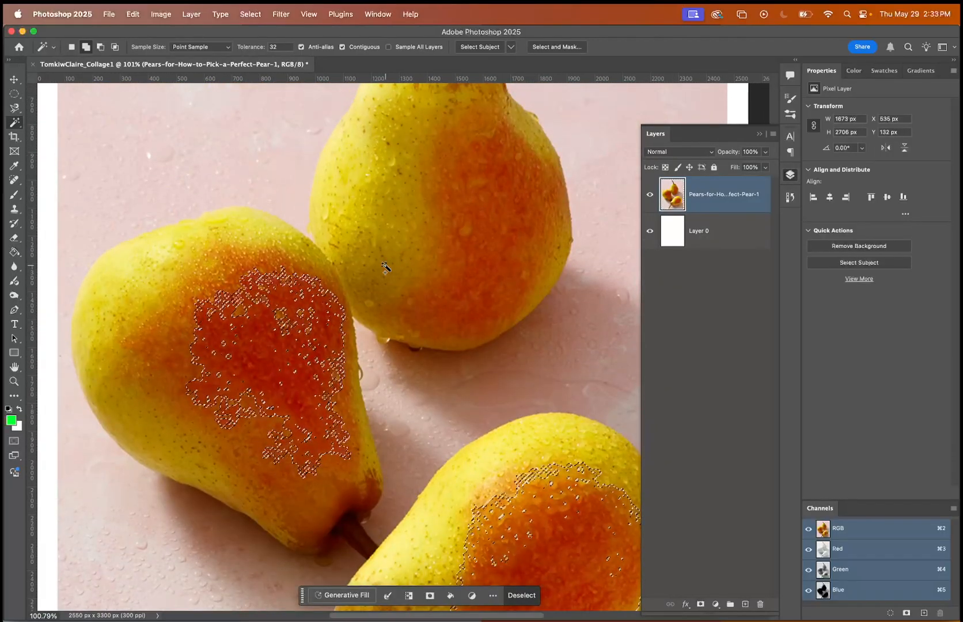
key("super+d")
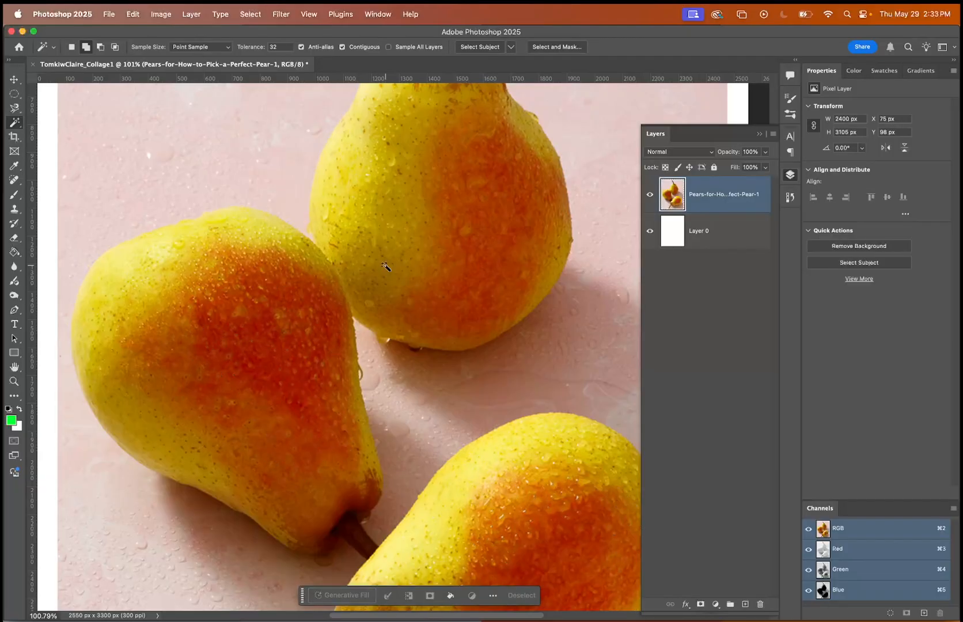
scroll(384, 263, "down", 4)
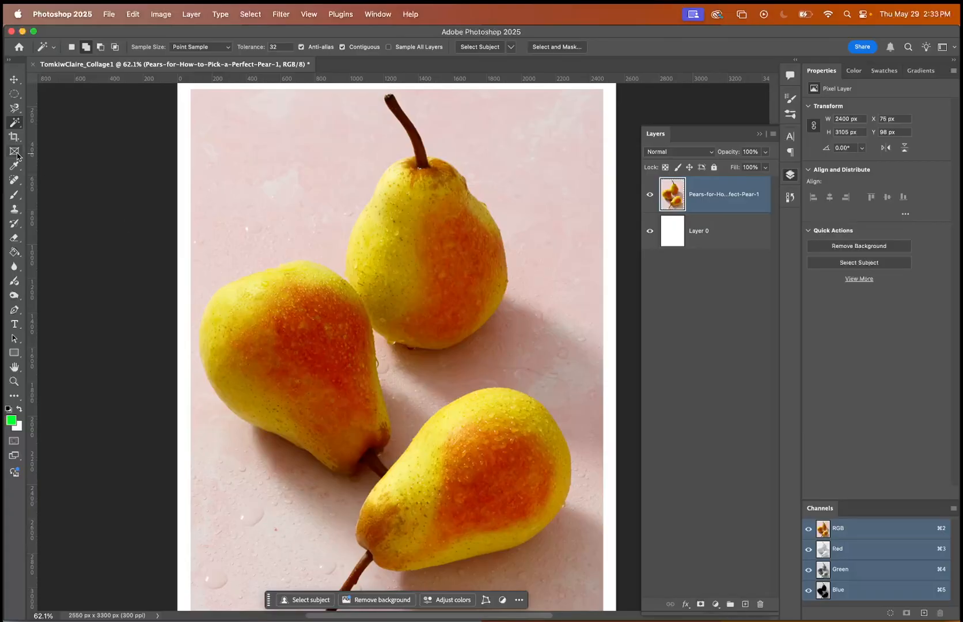
Switch to the Quick Selection tool and set it to make a new selection.
left_click(15, 122)
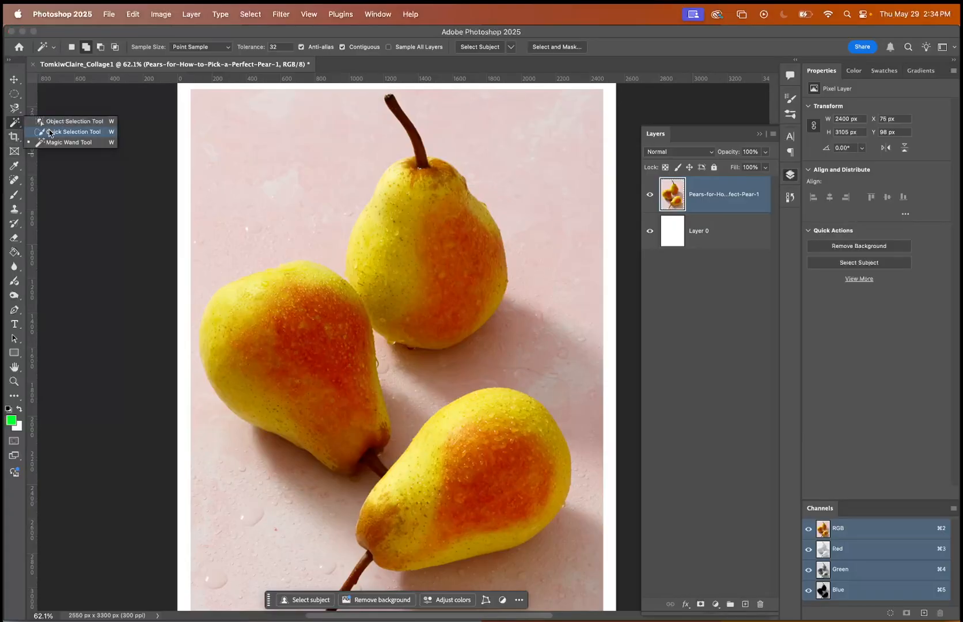
left_click(14, 108)
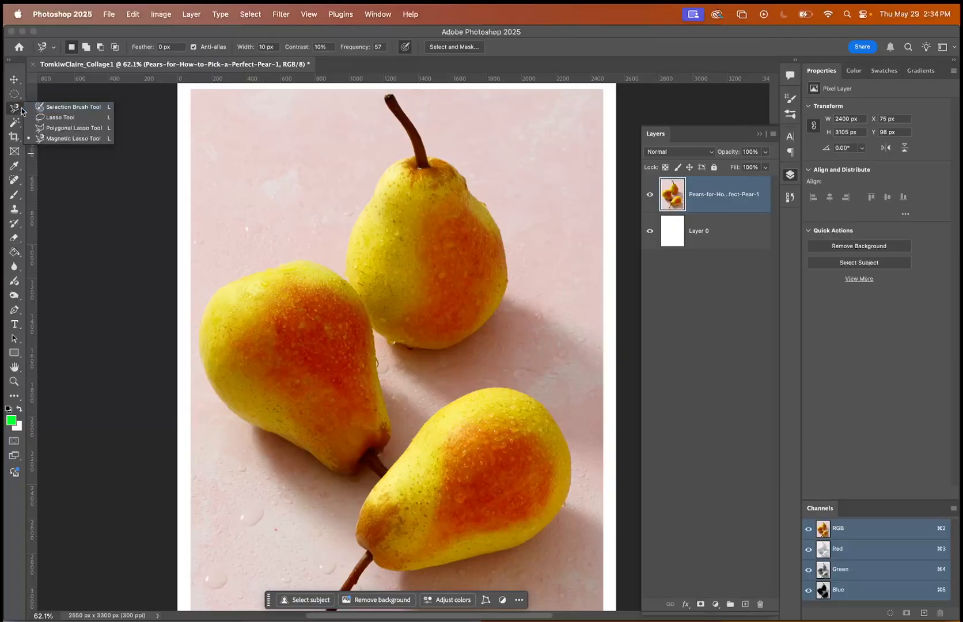
left_click(14, 124)
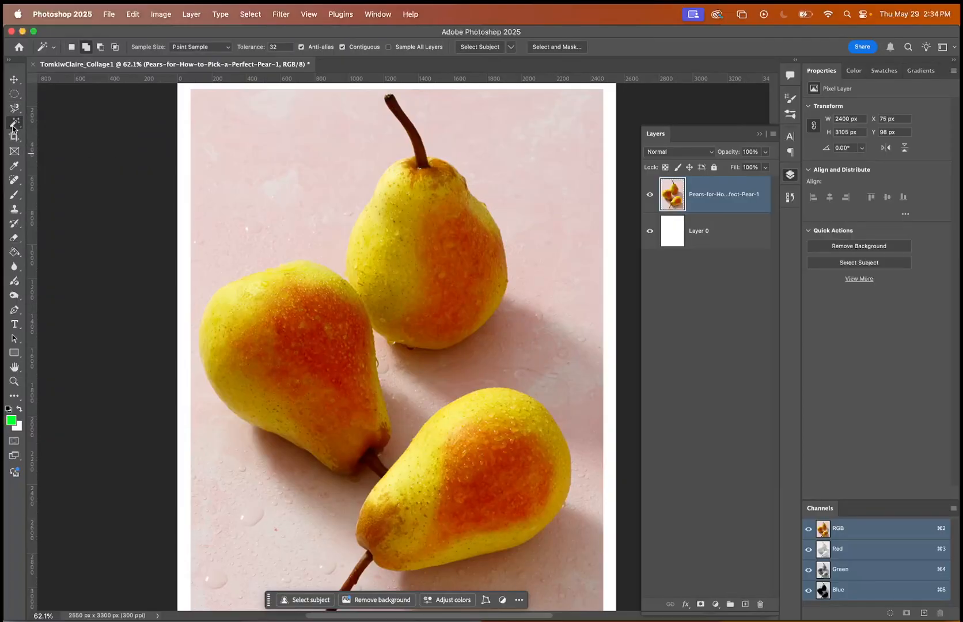
left_click(14, 125)
left_click(43, 129)
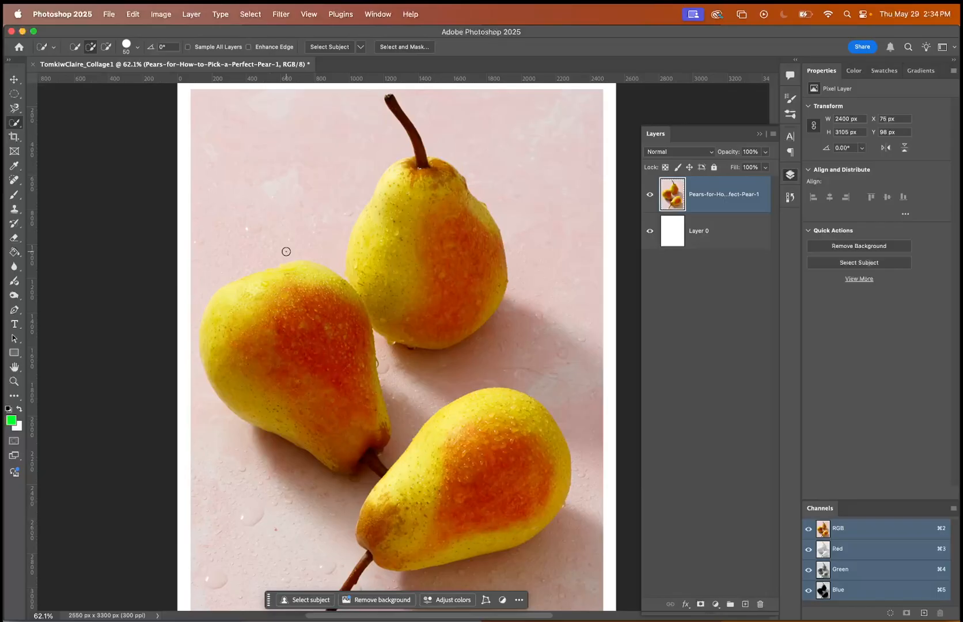
left_click(74, 47)
left_click(17, 110)
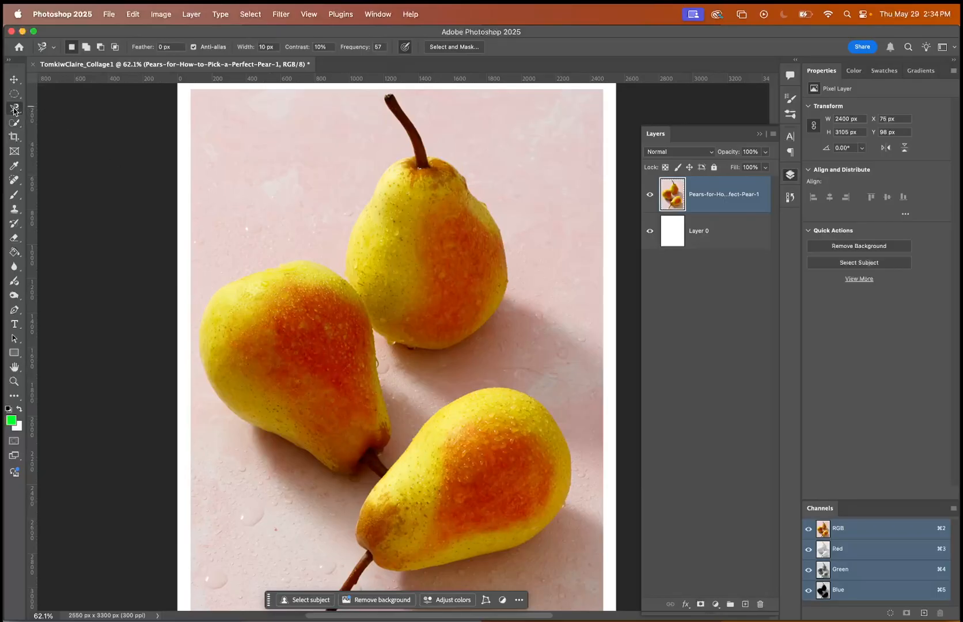
left_click(15, 109)
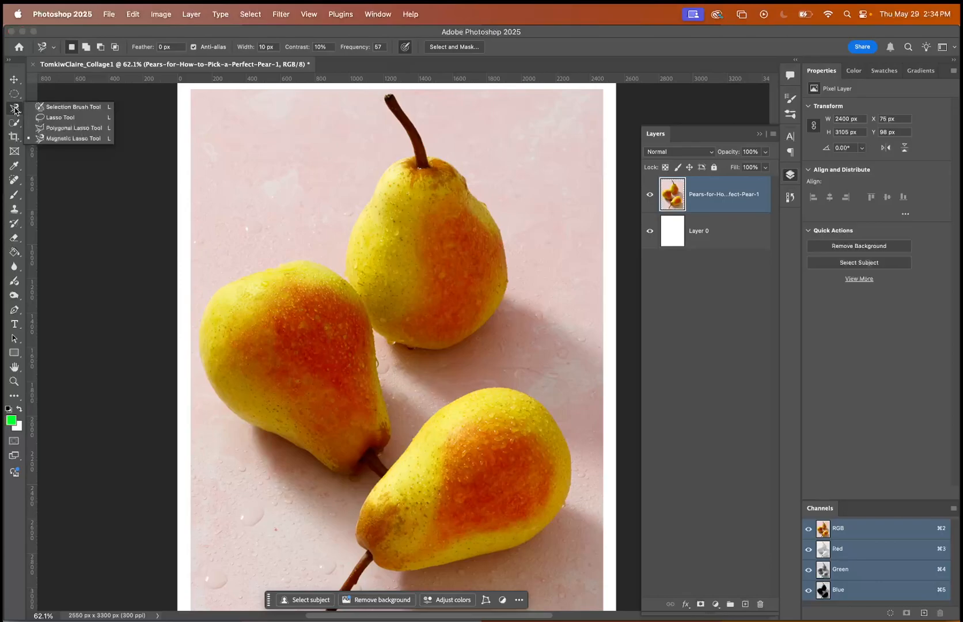
left_click(44, 139)
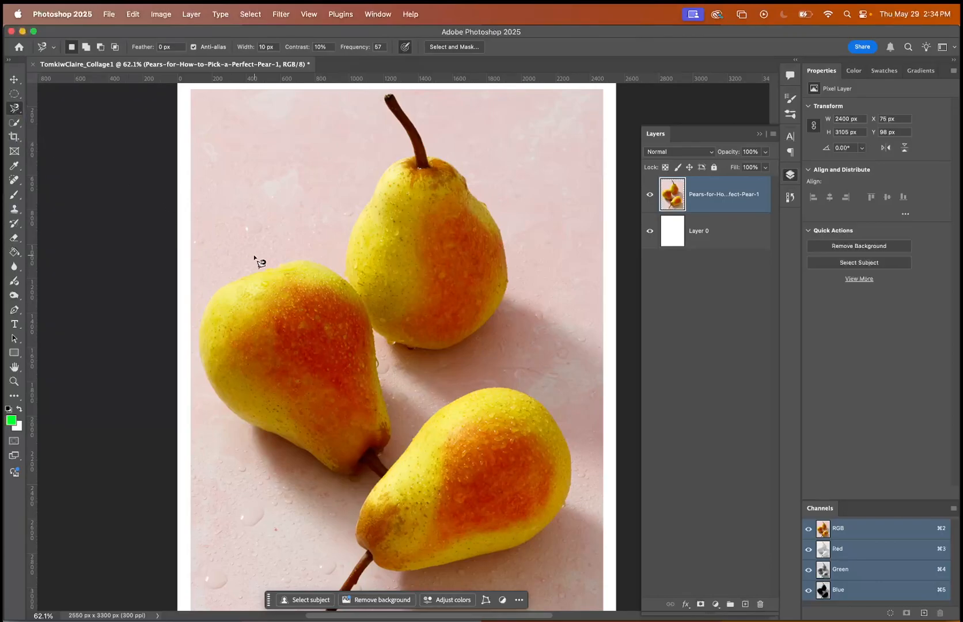
left_click(339, 269)
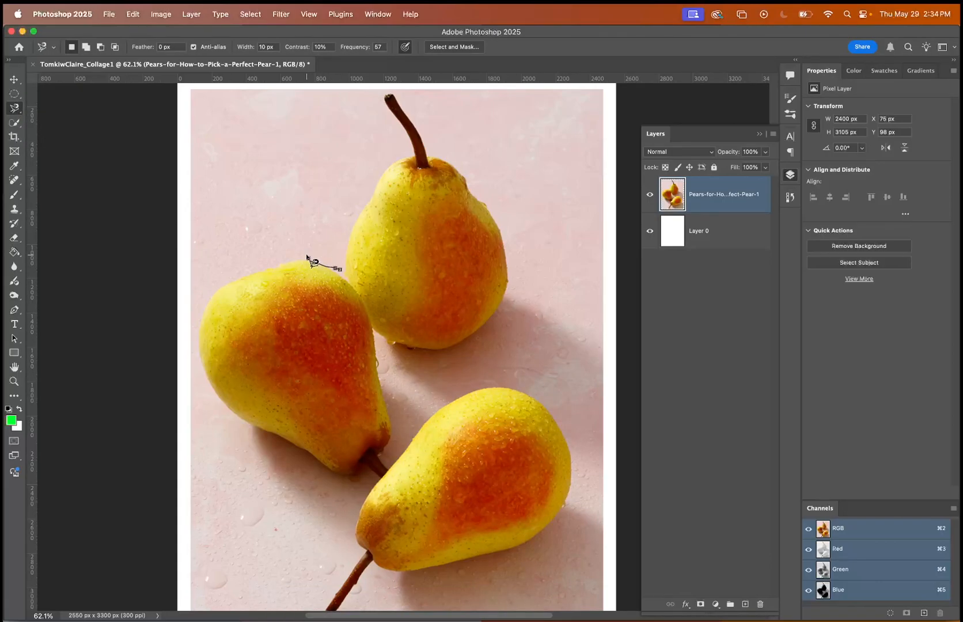
key("Escape")
Draw a spiky selection on the pink background above the left pear with the Polygonal Lasso, and deselect it.
left_click(15, 108)
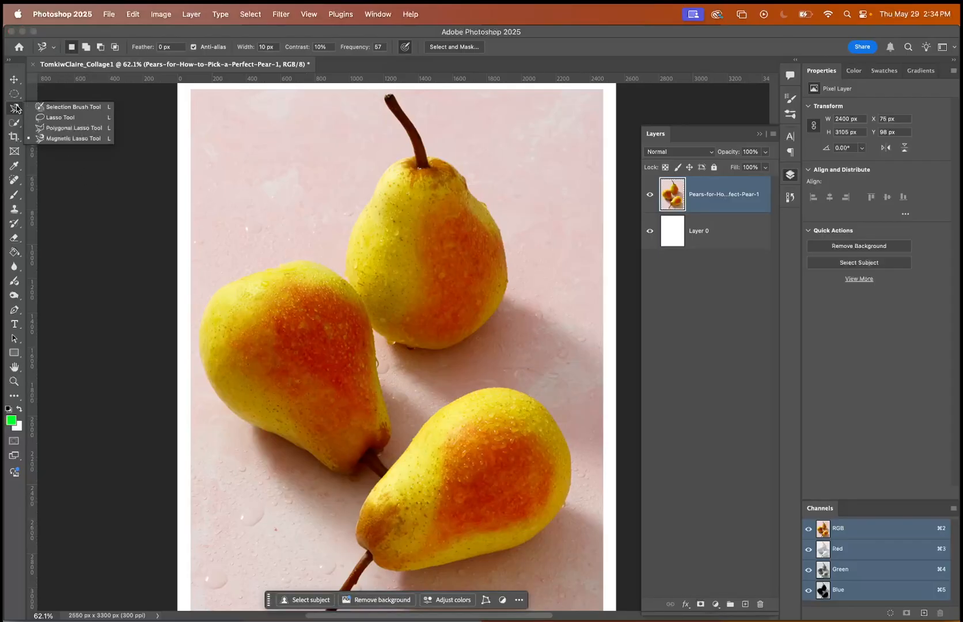
left_click(45, 128)
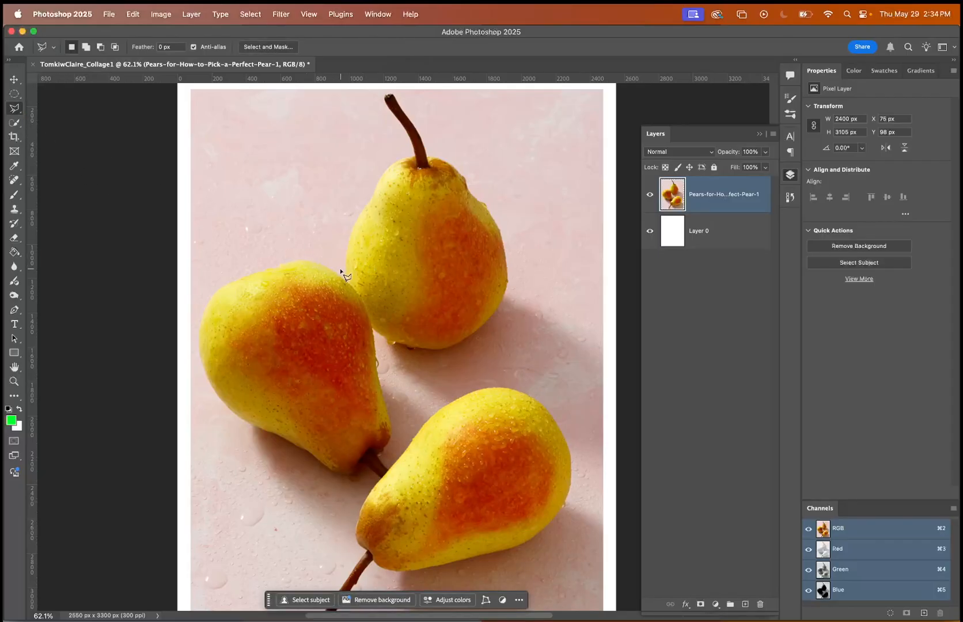
left_click(341, 269)
left_click(272, 260)
left_click(219, 246)
left_click(272, 245)
left_click(213, 202)
left_click(280, 227)
left_click(228, 155)
left_click(297, 217)
left_click(287, 149)
left_click(316, 217)
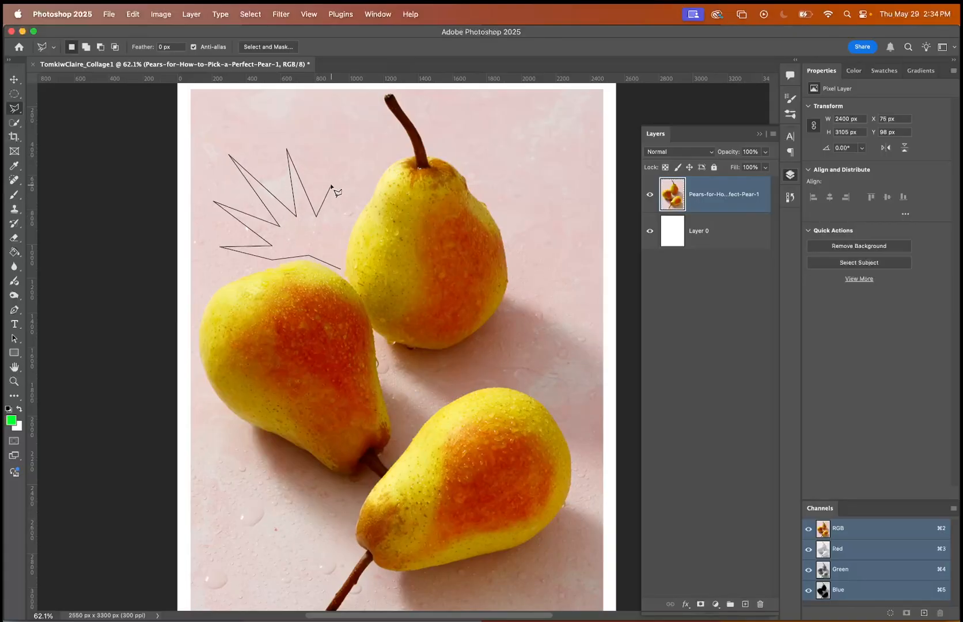
left_click(335, 169)
left_click(329, 235)
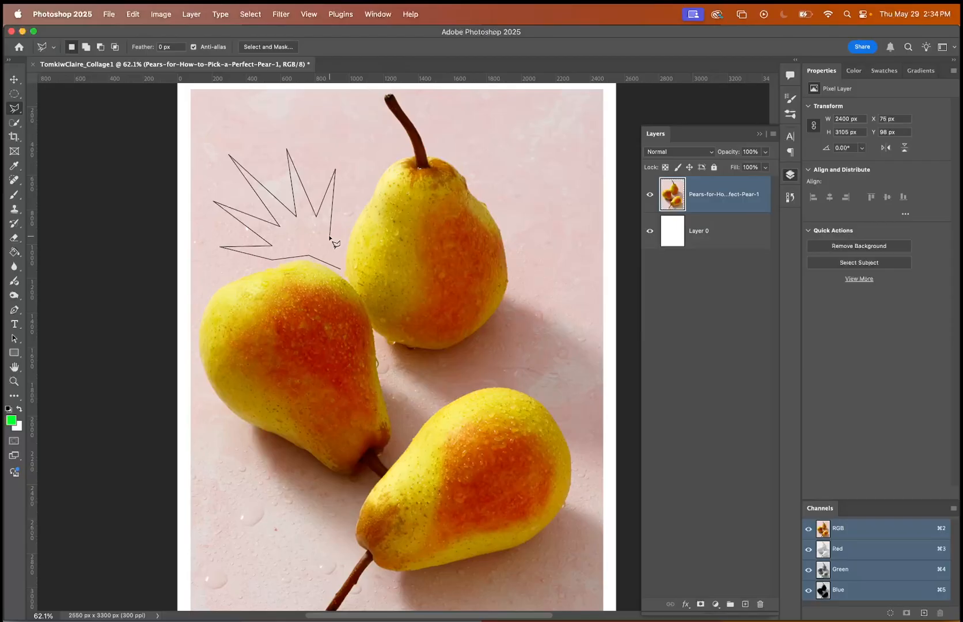
left_click(340, 269)
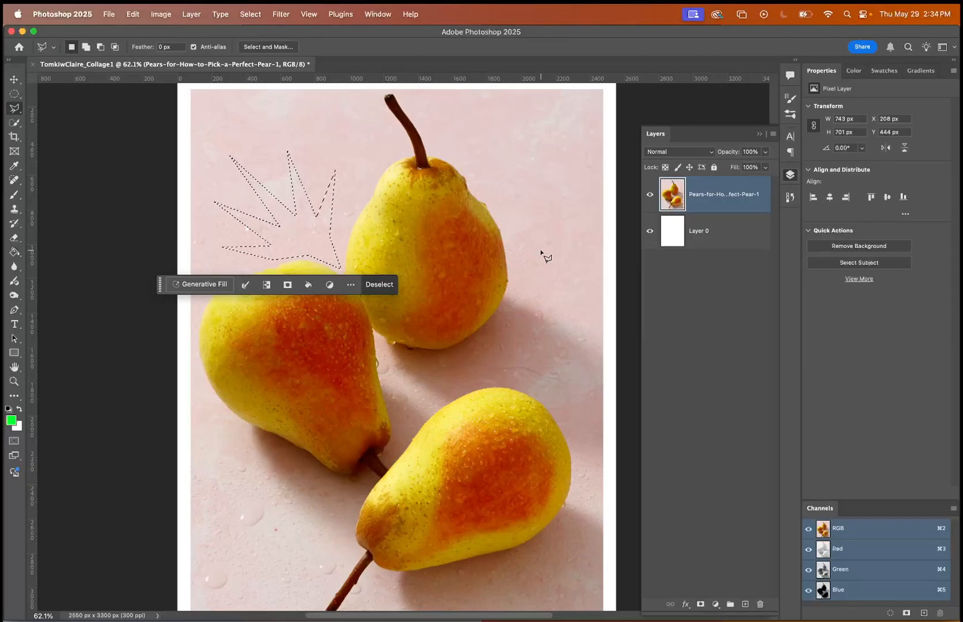
key("super+d")
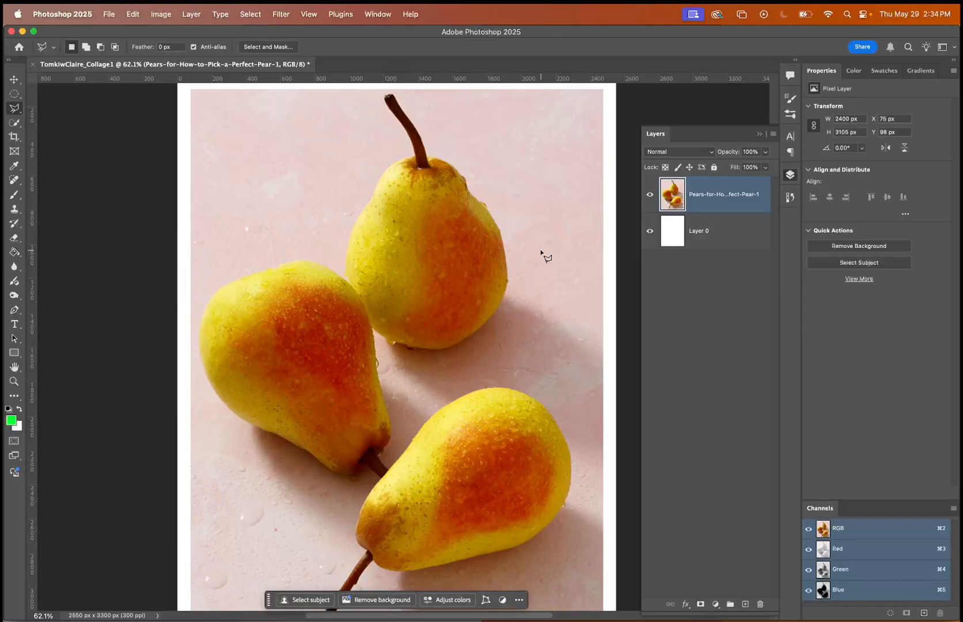
Select the three pears with the Quick Selection brush at size 80.
left_click(16, 124)
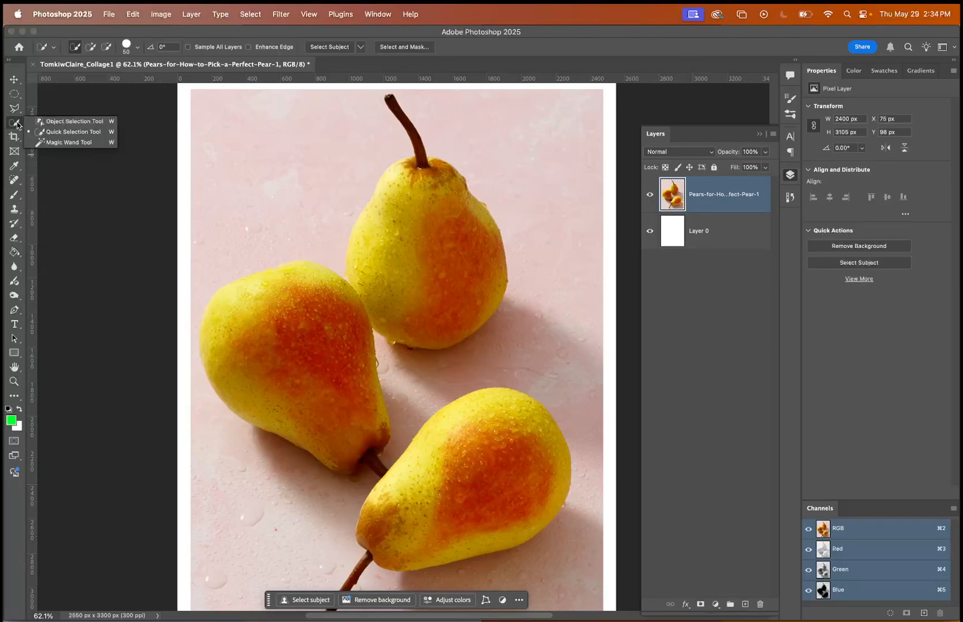
left_click(33, 133)
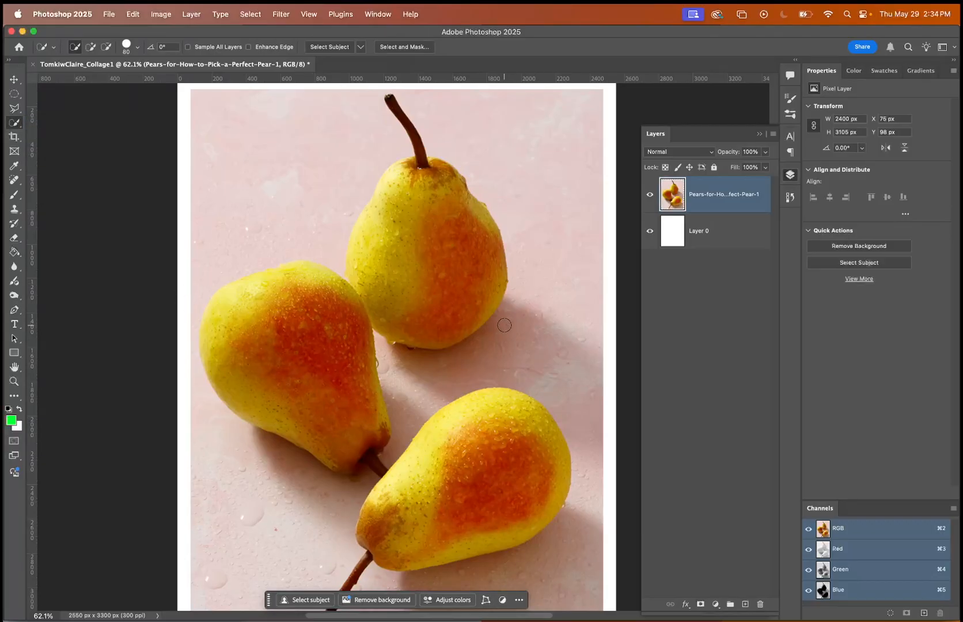
left_click_drag(413, 231, 379, 278)
mouse_move(267, 322)
left_mouse_down()
mouse_move(236, 334)
mouse_move(278, 359)
mouse_move(288, 317)
left_mouse_up()
left_click_drag(450, 438, 477, 512)
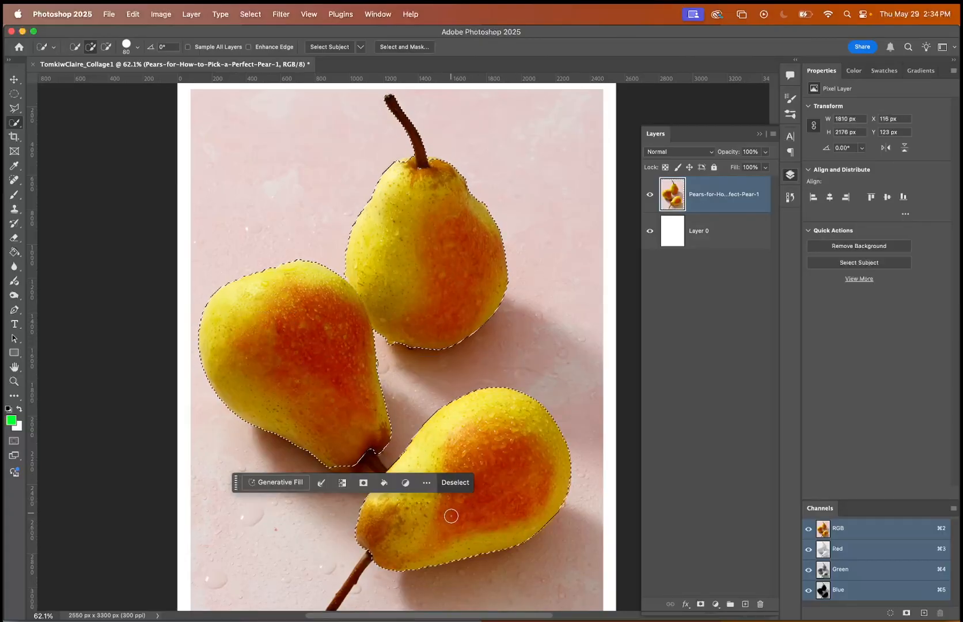
Add the left pear's stem end and the lower pear's stem to the selection with the Quick Selection brush.
left_click(378, 447)
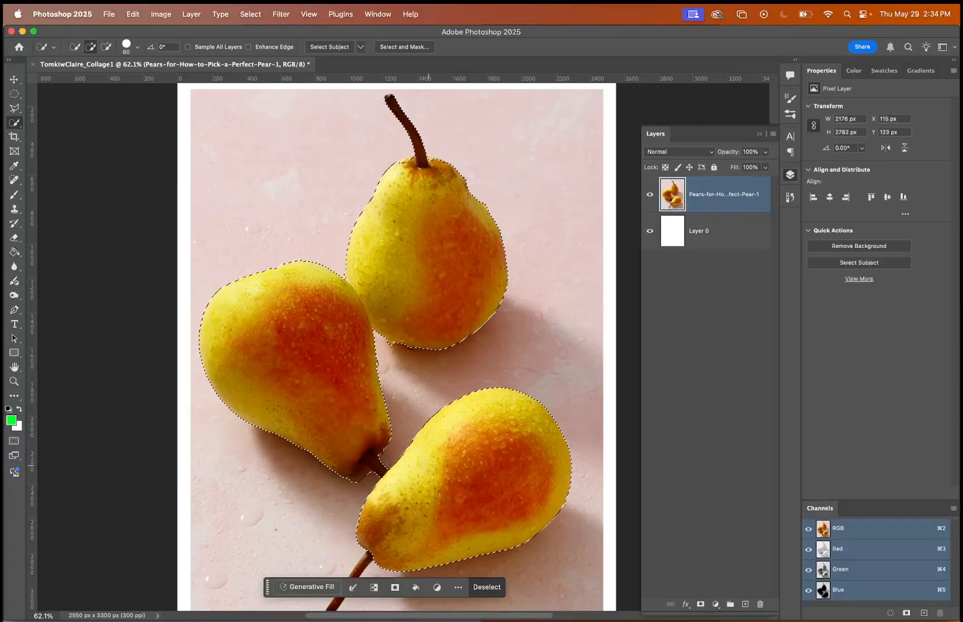
left_click_drag(369, 555, 360, 568)
scroll(455, 490, "down", 3)
scroll(455, 490, "left", 2)
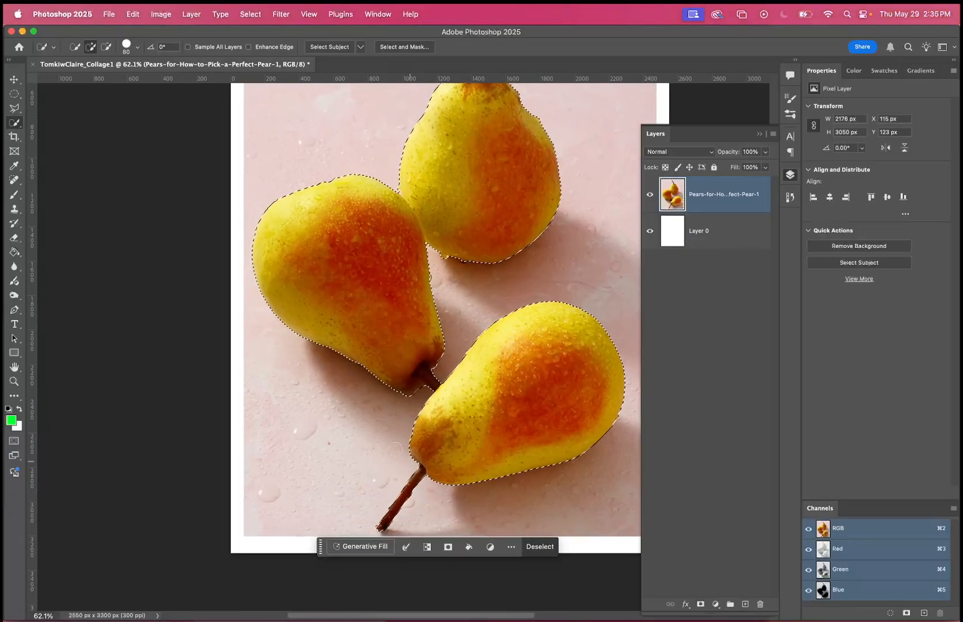
scroll(554, 337, "right", 2)
scroll(554, 338, "up", 1)
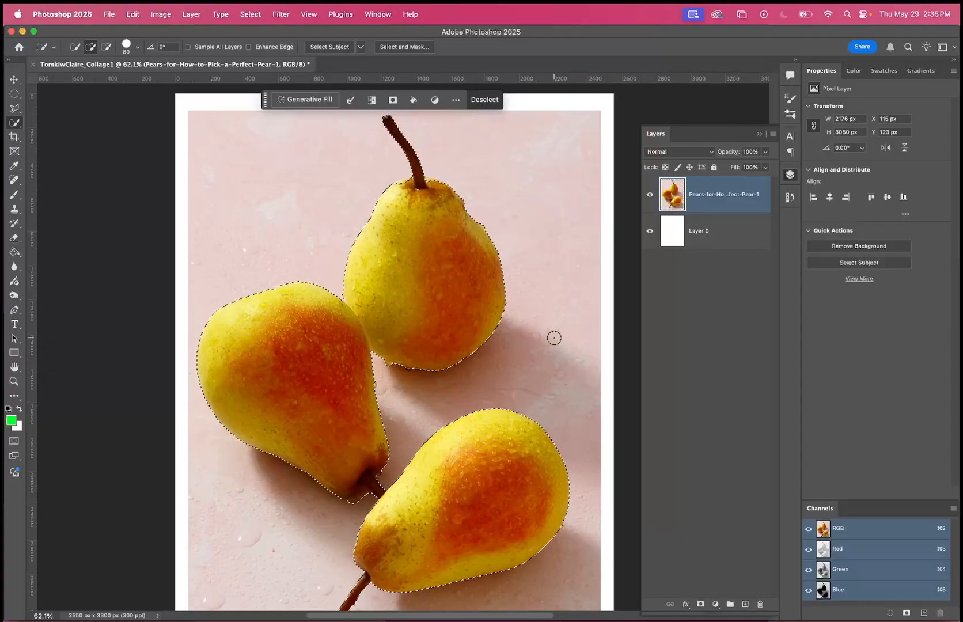
Show the pear selection as a Quick Mask overlay.
scroll(365, 499, "up", 5)
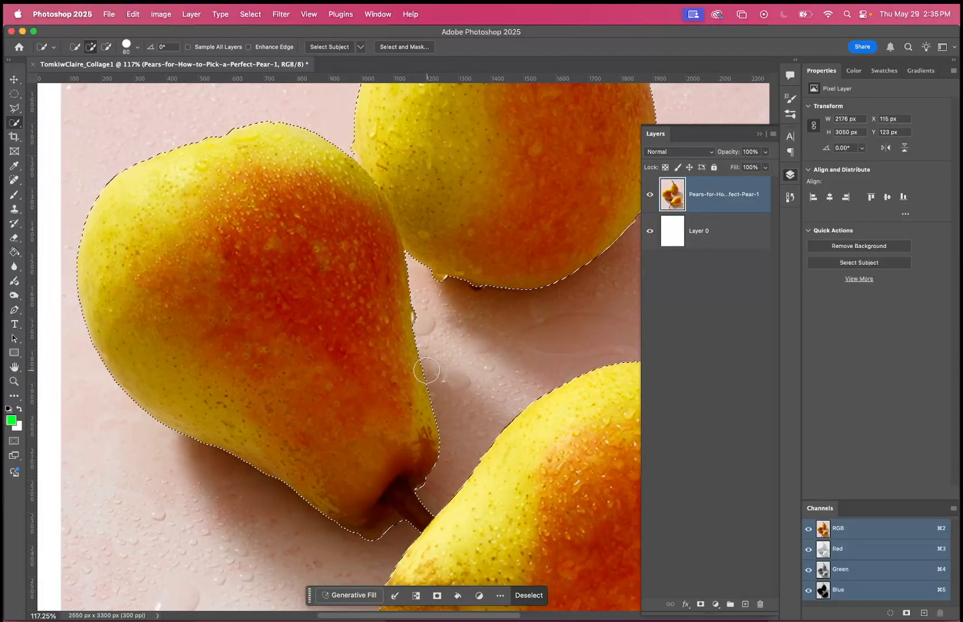
scroll(427, 370, "down", 4)
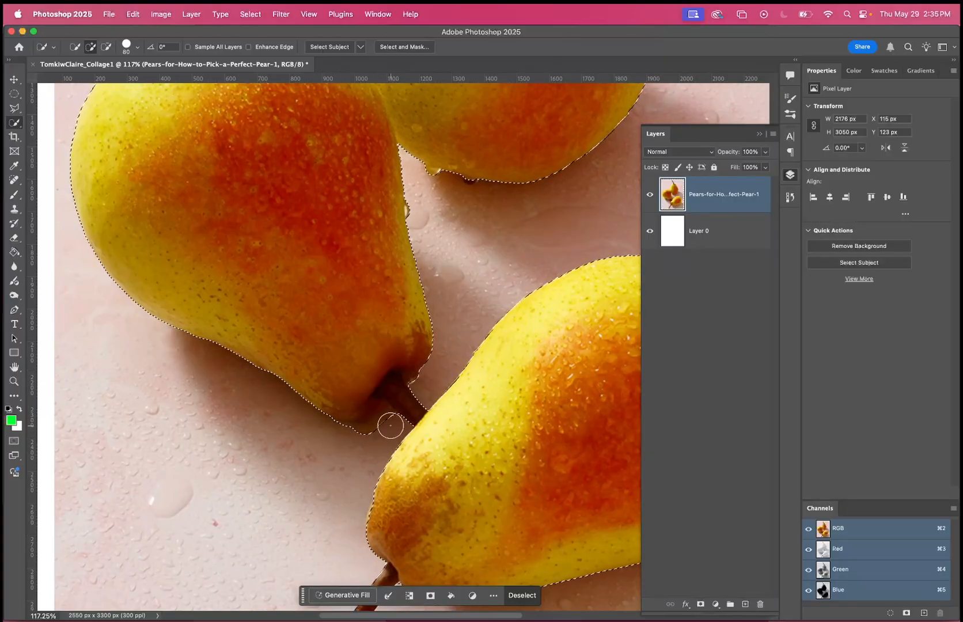
scroll(382, 429, "down", 5)
scroll(421, 419, "up", 2)
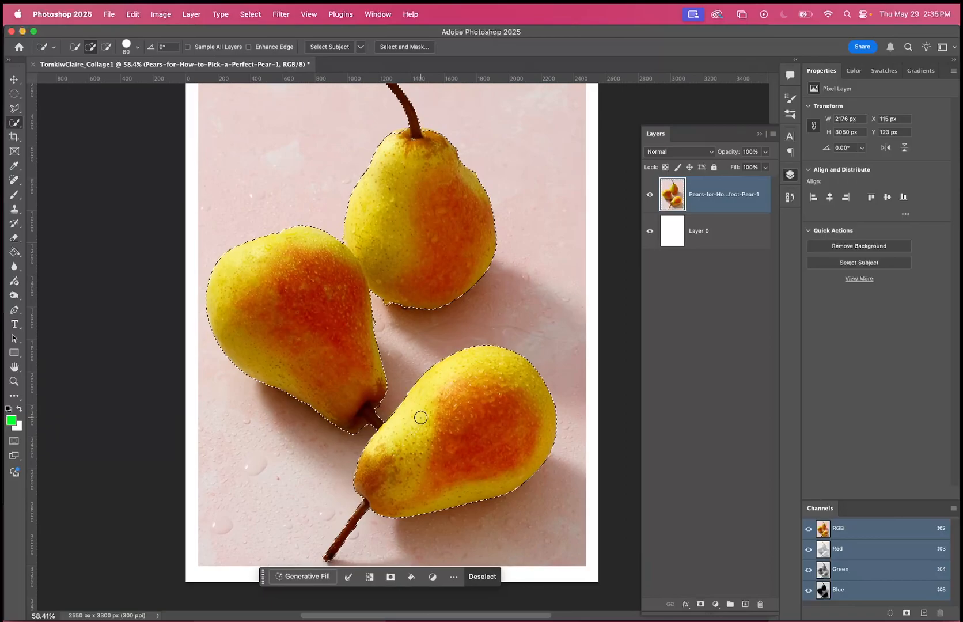
scroll(421, 419, "down", 2)
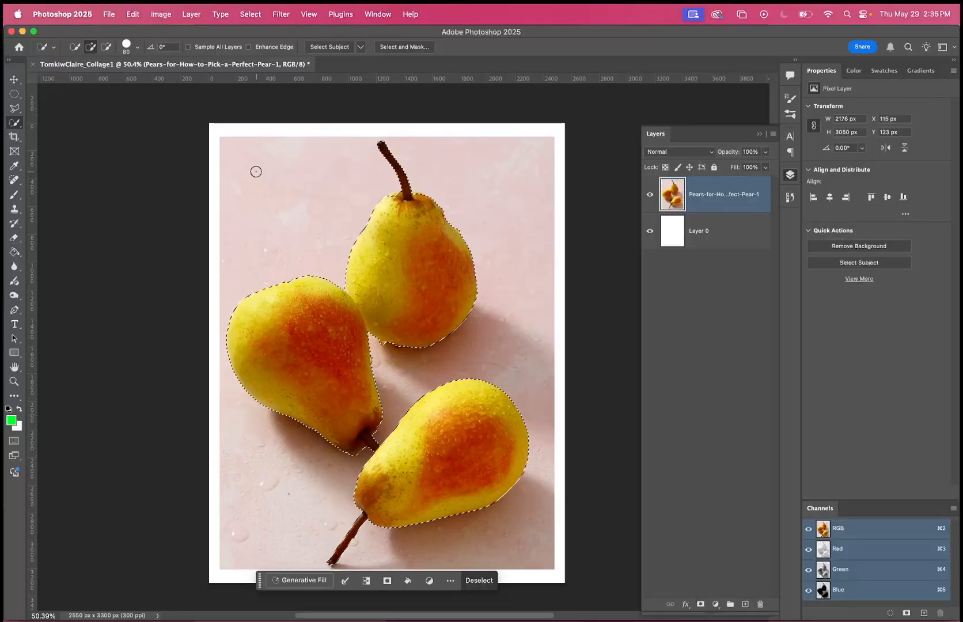
left_click(15, 442)
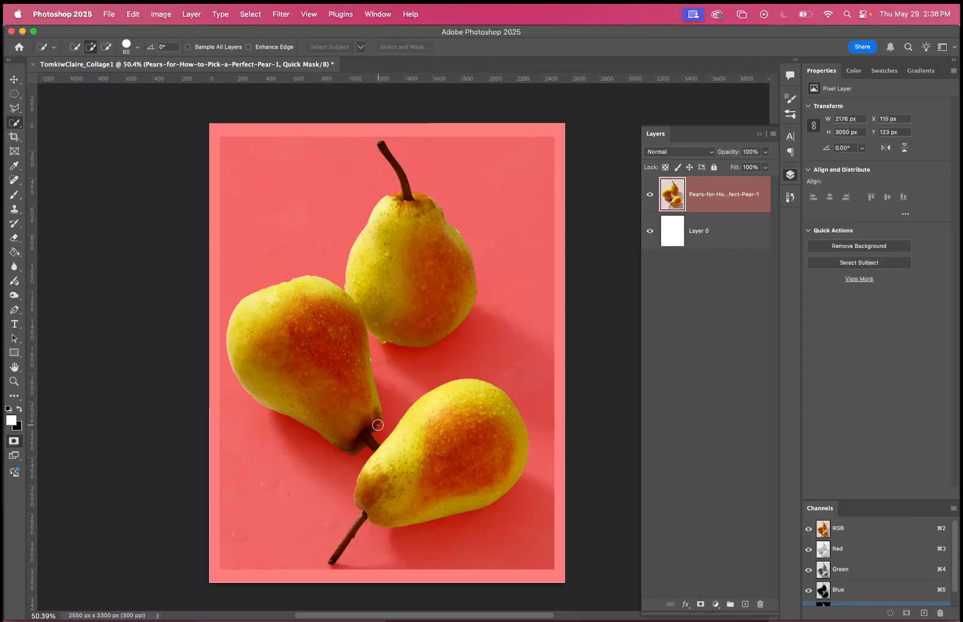
Examine the edges of all three pears in the Quick Mask overlay, and return to the selection outline.
scroll(408, 227, "up", 5)
scroll(409, 227, "up", 5)
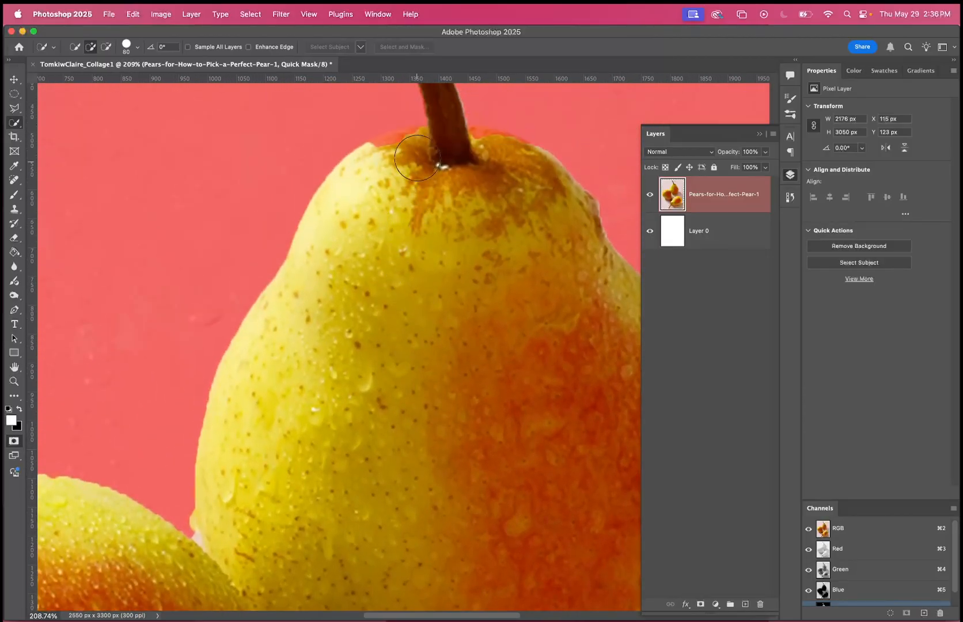
scroll(456, 157, "right", 3)
scroll(456, 150, "right", 5)
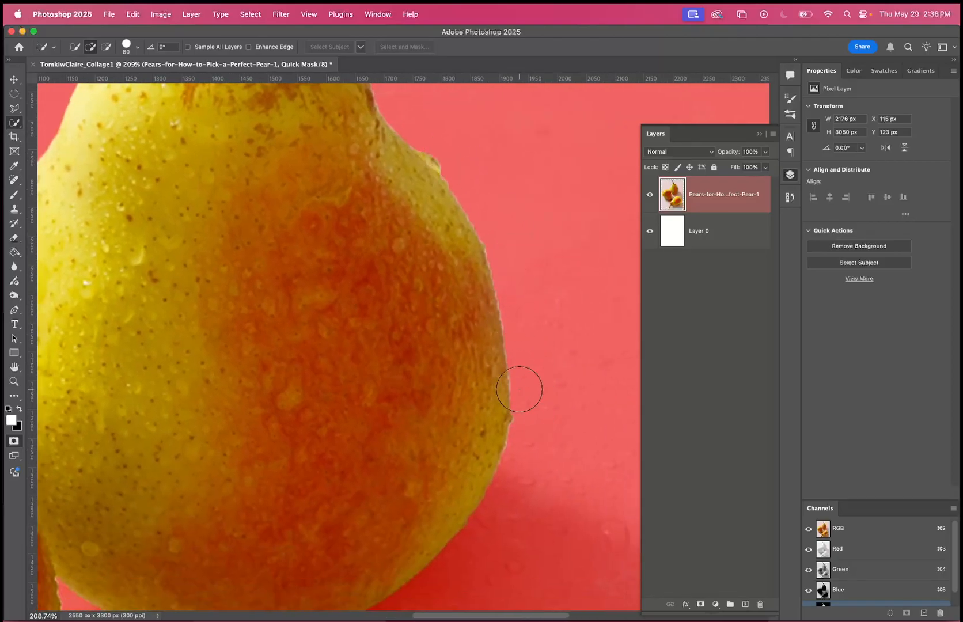
scroll(519, 390, "down", 4)
scroll(520, 389, "down", 6)
scroll(514, 324, "down", 2)
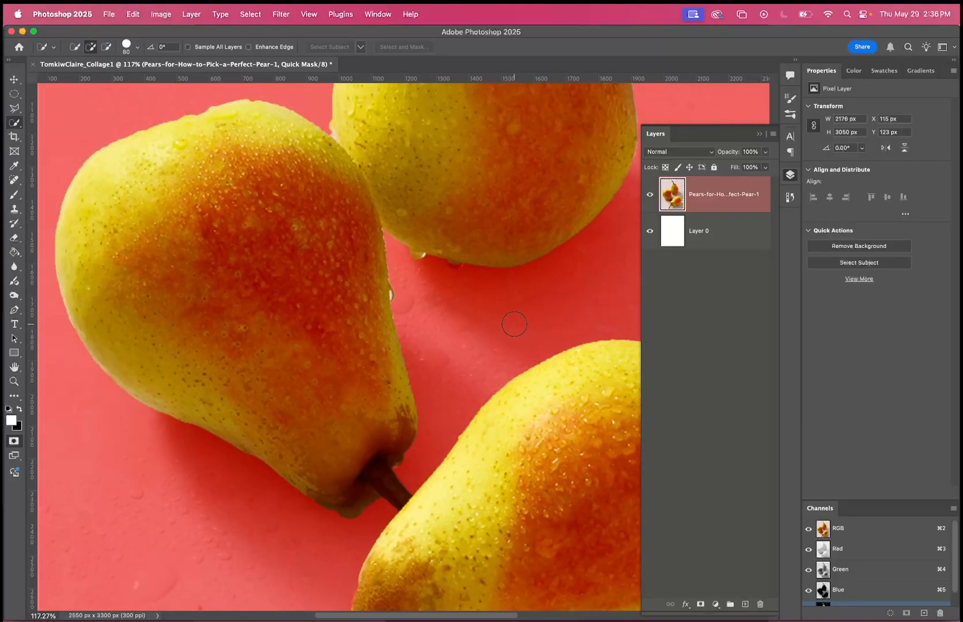
scroll(514, 324, "down", 2)
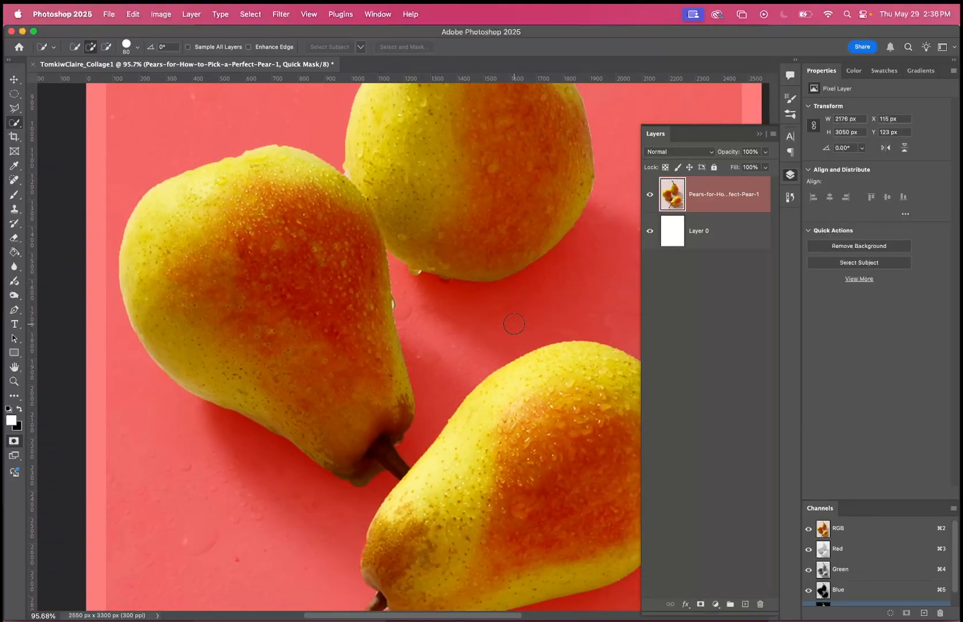
scroll(514, 324, "down", 2)
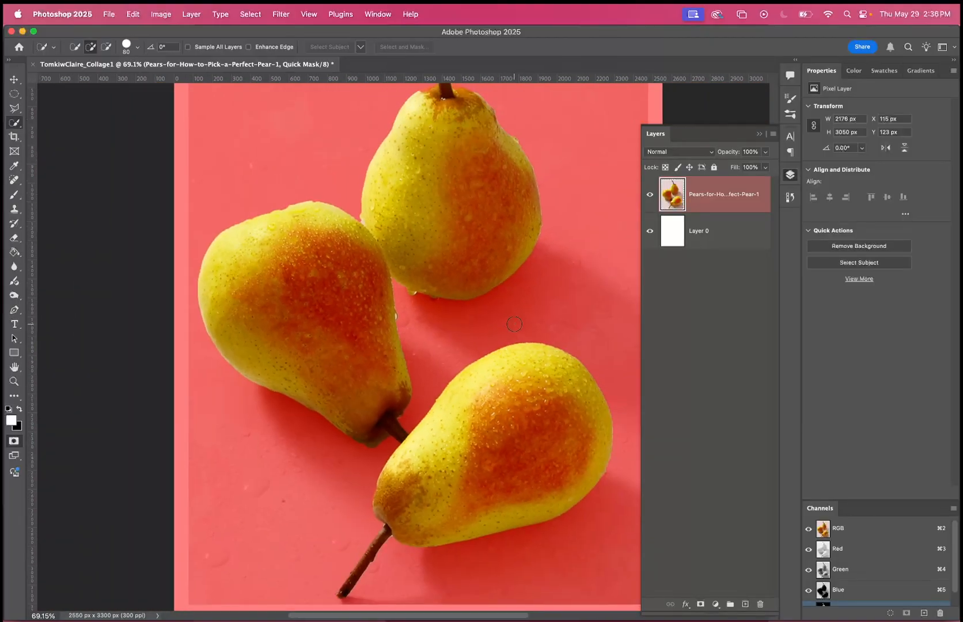
key("q")
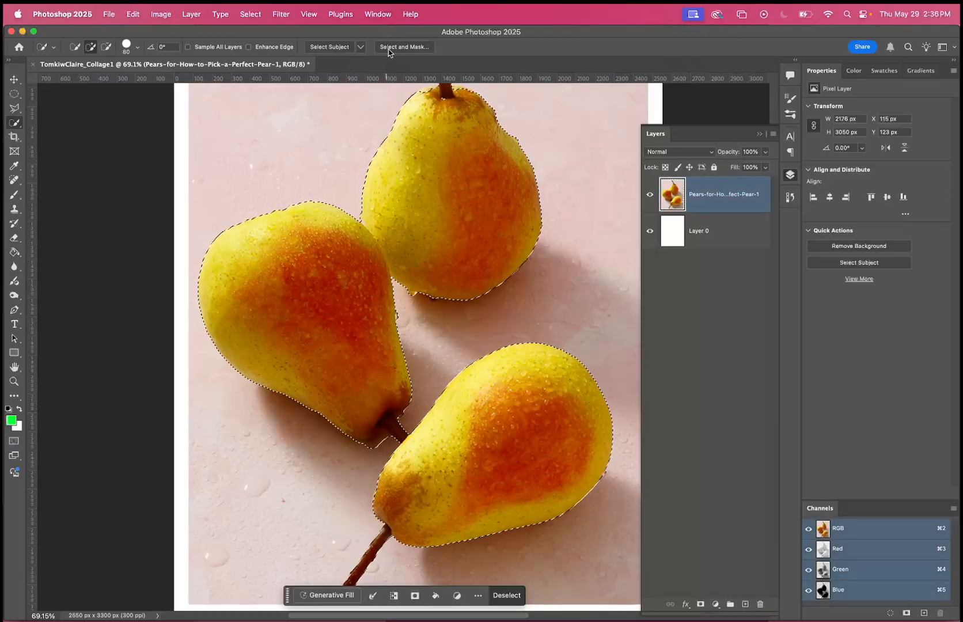
Refine the pear selection in Select and Mask by adjusting Smooth, Feather and Contrast, previewing Show Edge, and apply it.
left_click(403, 47)
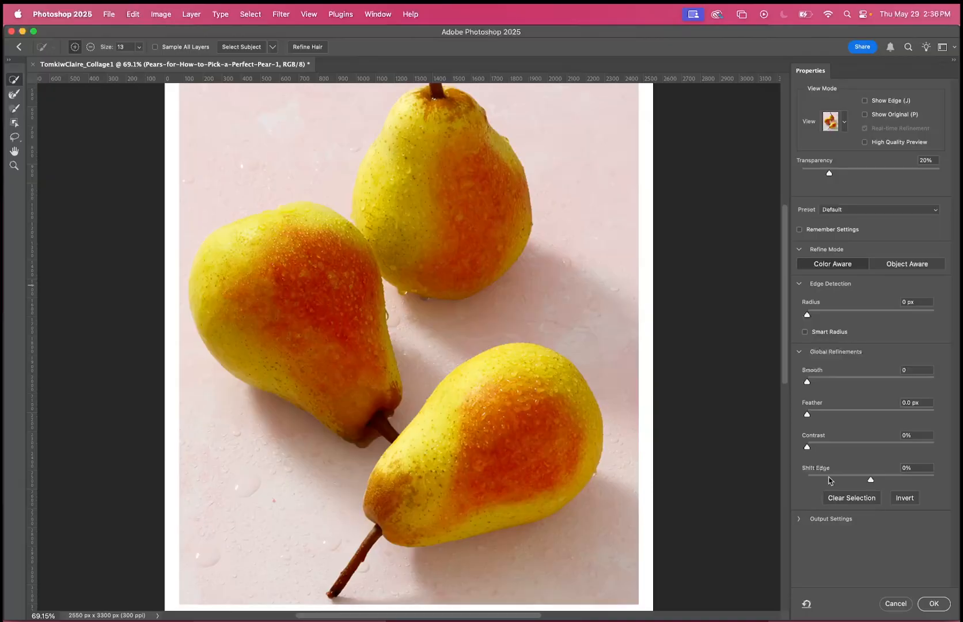
left_click_drag(806, 382, 826, 380)
left_click_drag(813, 418, 816, 420)
left_click_drag(816, 420, 839, 384)
left_click_drag(807, 448, 821, 450)
left_click(865, 101)
left_click(865, 101)
left_click(943, 605)
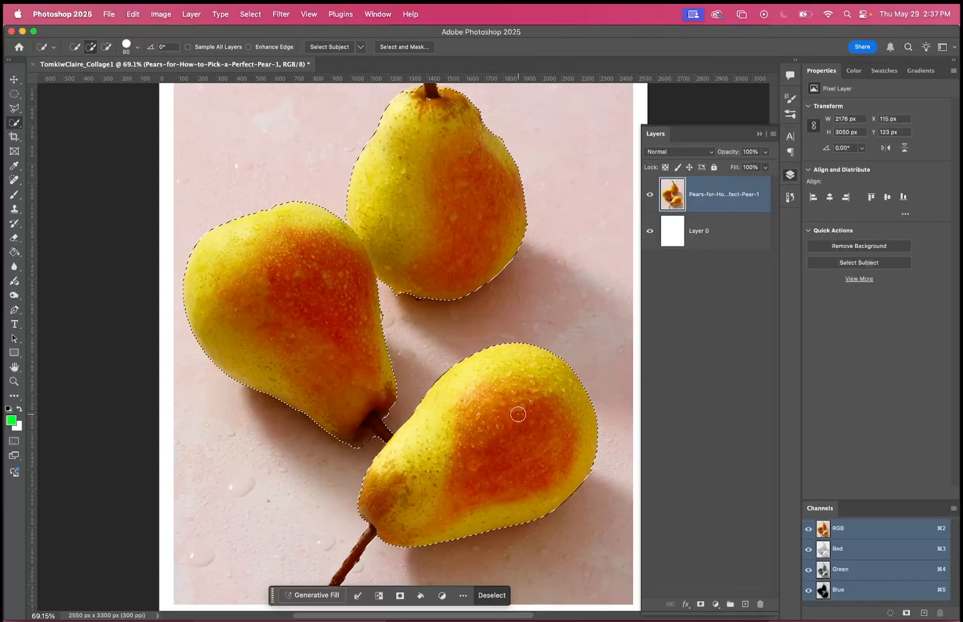
Check the upper pear's selection edges with the Quick Mask overlay on and off, and reopen Select and Mask without making changes.
scroll(456, 207, "up", 5)
scroll(456, 207, "up", 5)
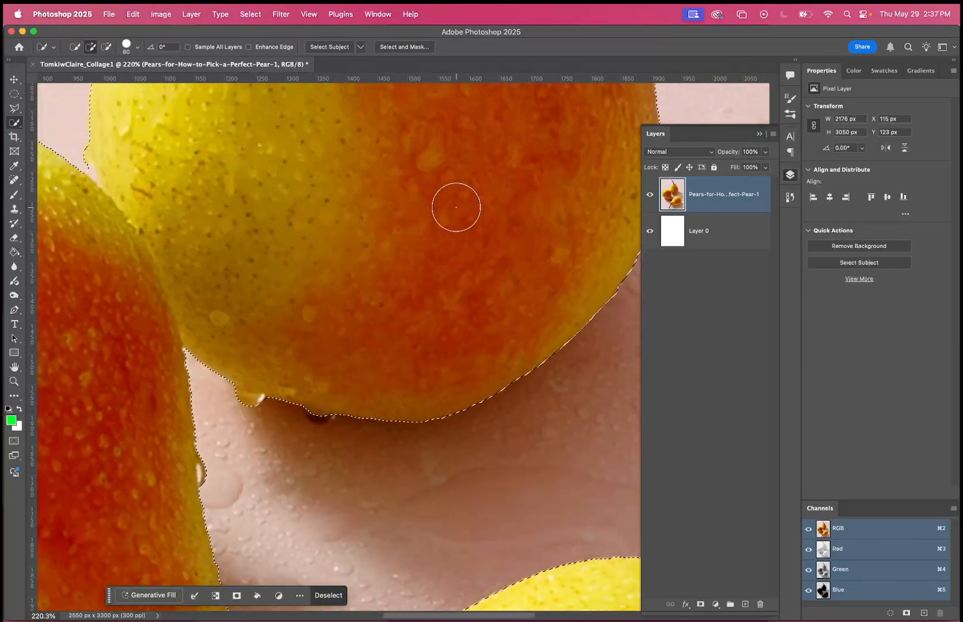
scroll(477, 231, "up", 5)
scroll(476, 231, "left", 2)
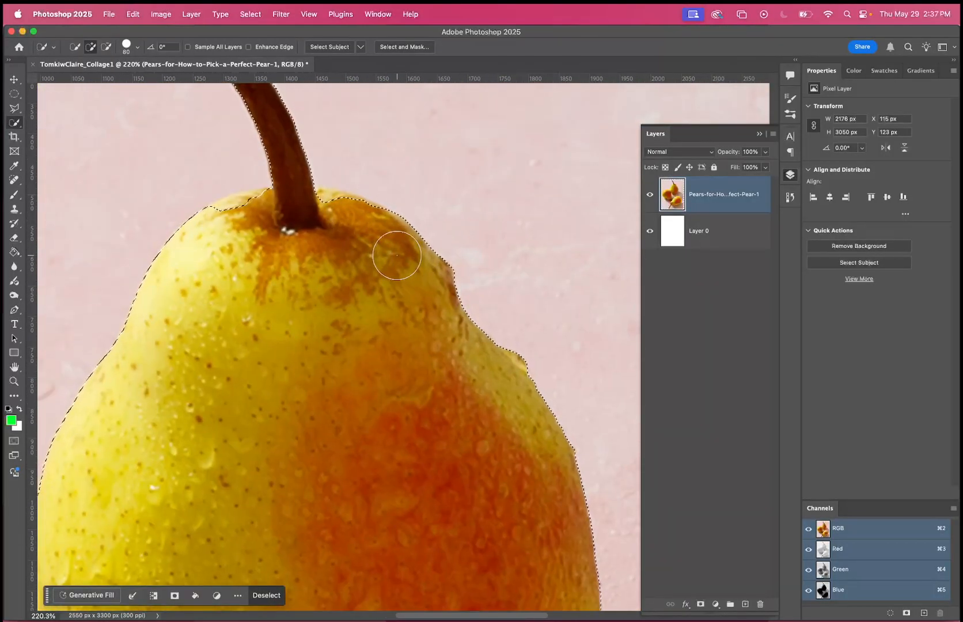
key("q")
scroll(471, 446, "down", 3)
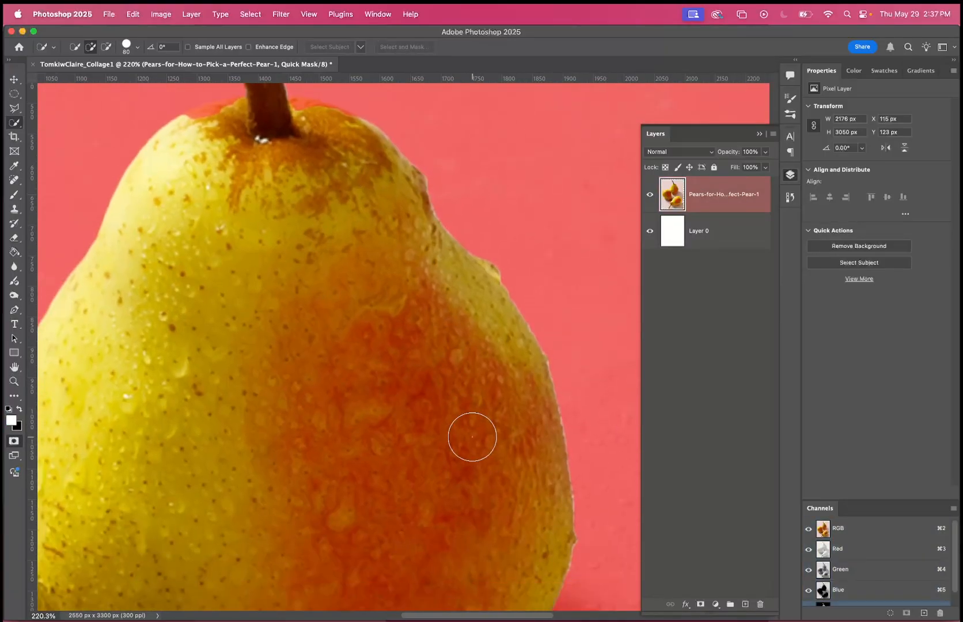
key("q")
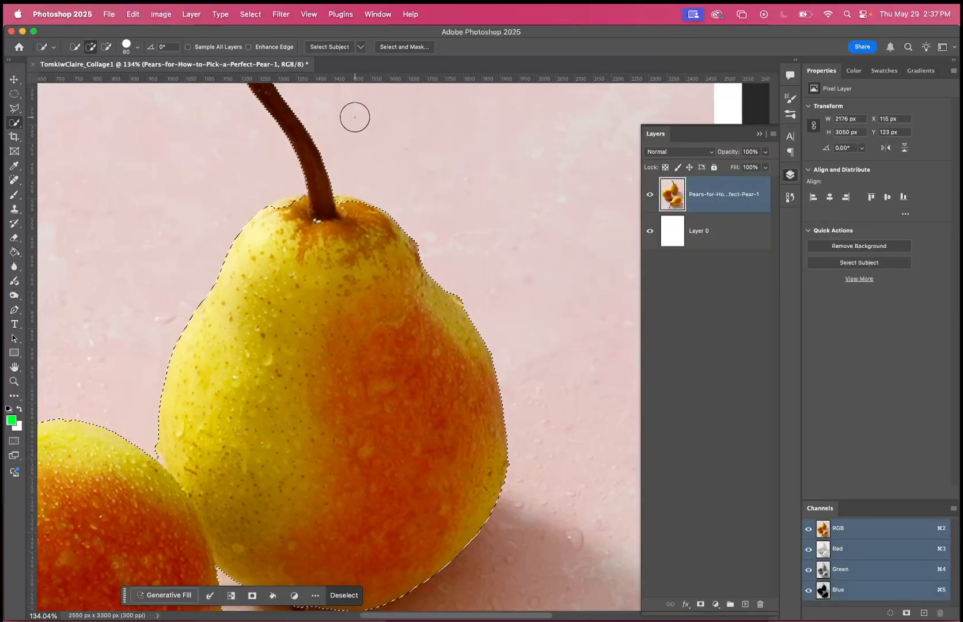
left_click(404, 47)
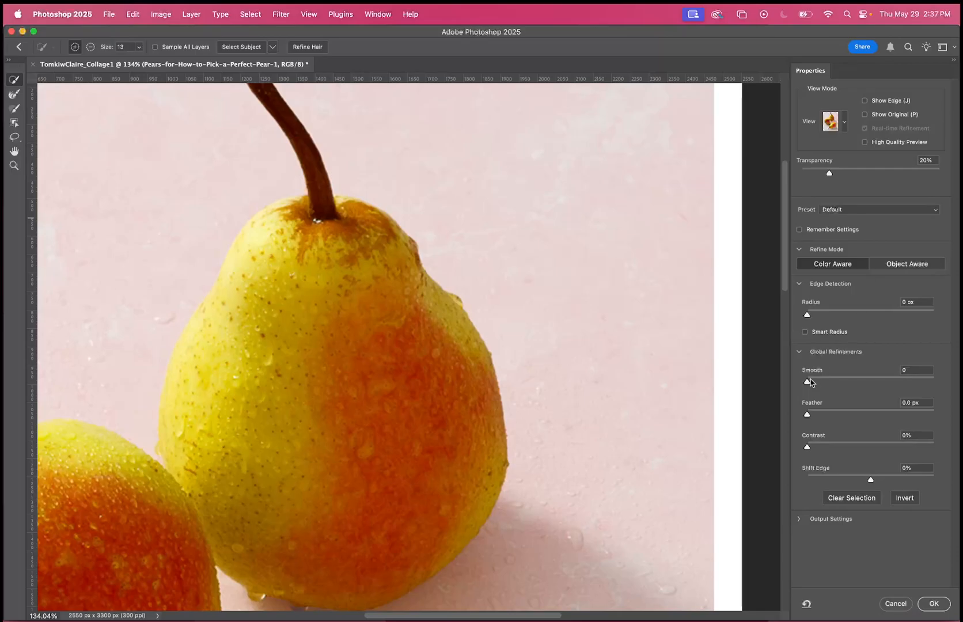
left_click(894, 605)
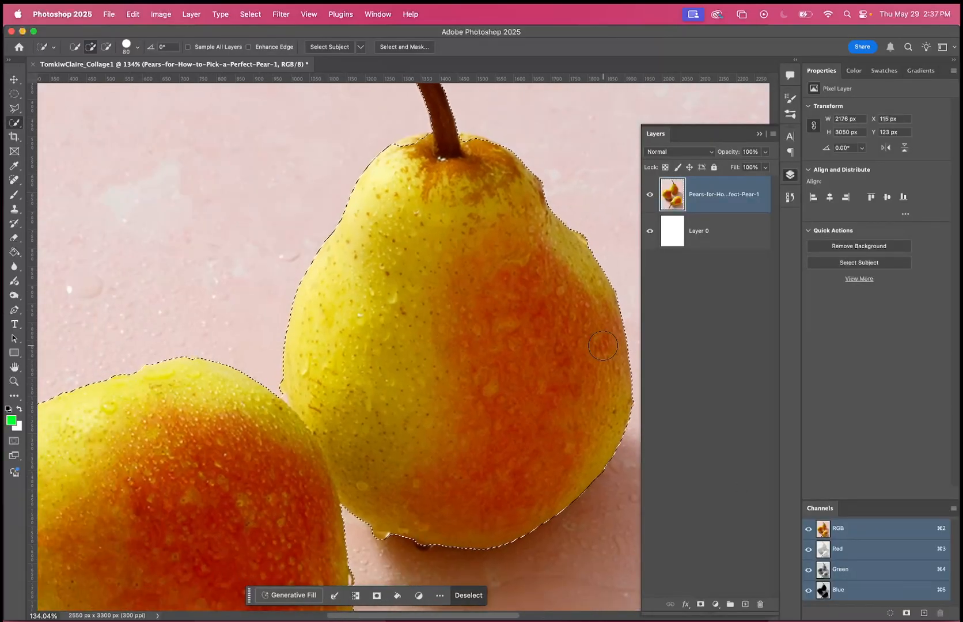
Review the whole three-pear selection as a Quick Mask overlay, and switch back to the selection outline.
scroll(602, 346, "down", 3)
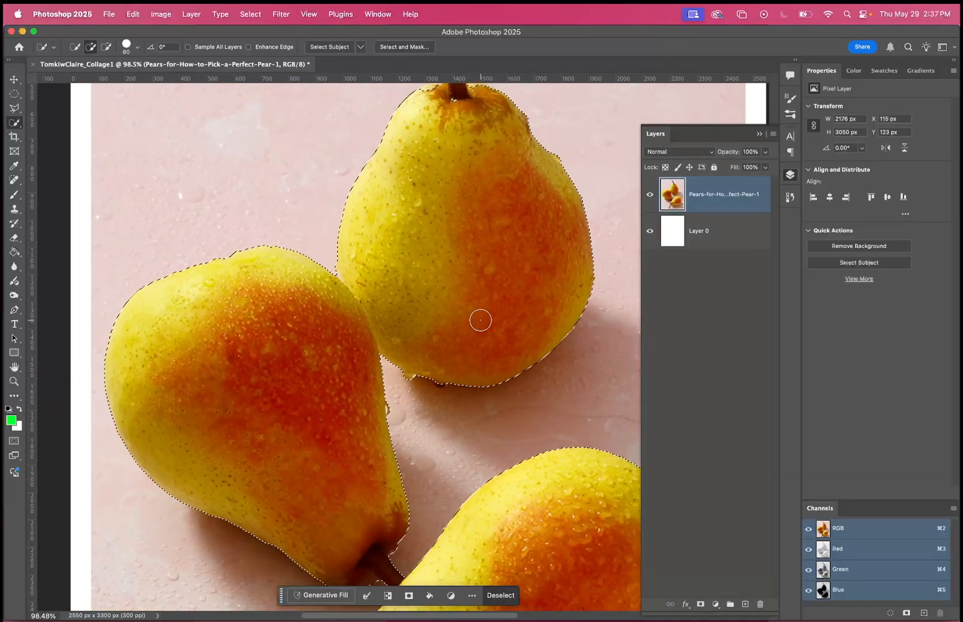
scroll(481, 321, "down", 5)
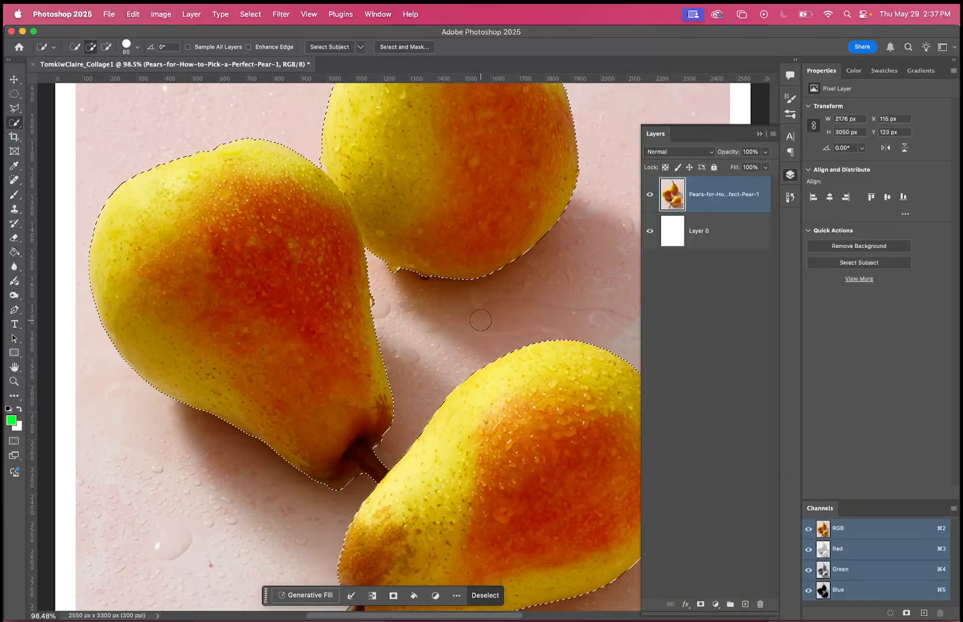
scroll(481, 320, "down", 2)
scroll(480, 320, "down", 2)
scroll(480, 320, "down", 3)
key("q")
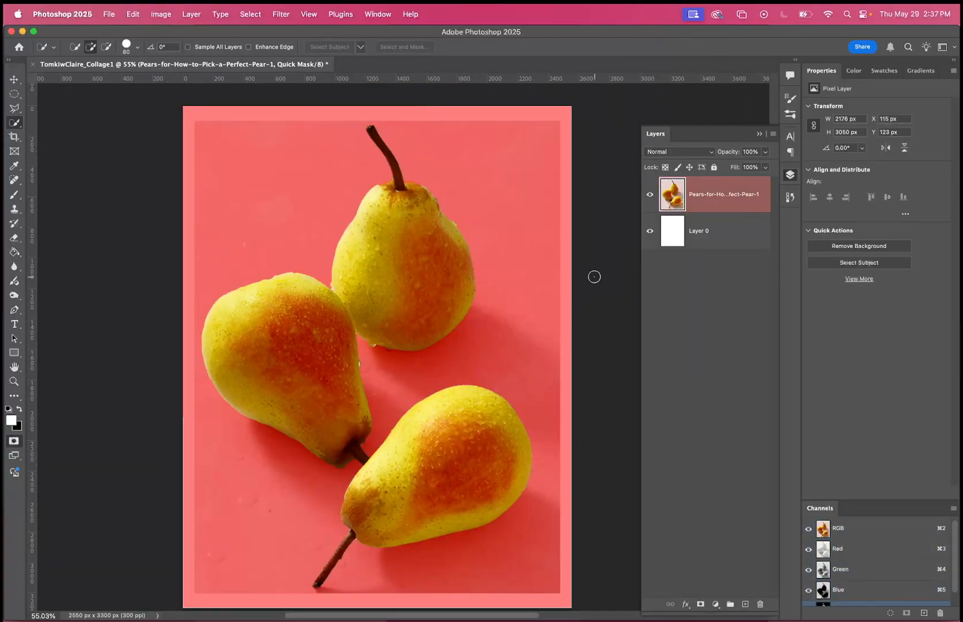
key("q")
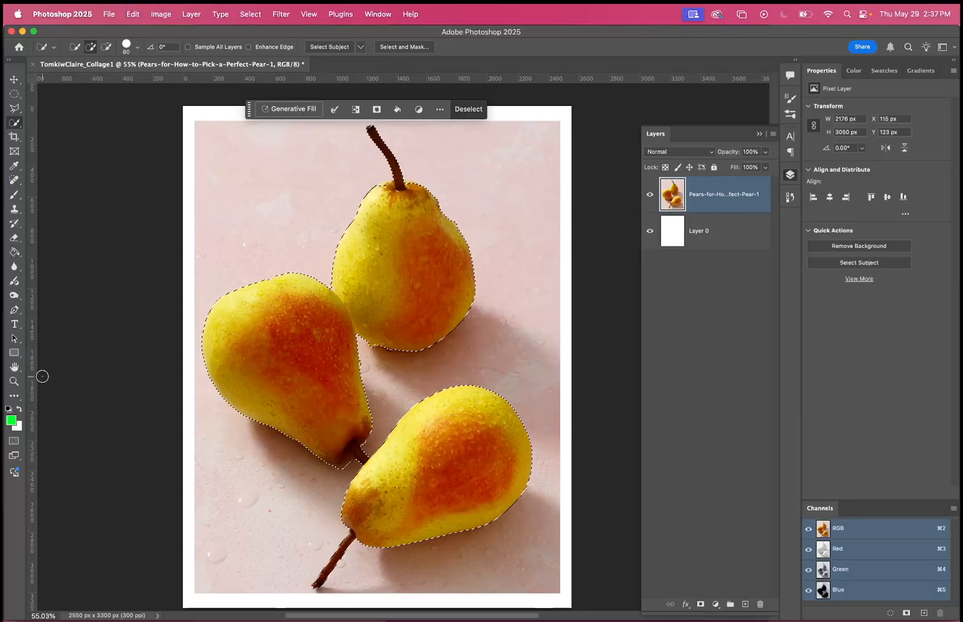
Add a layer mask to the pears layer from the selection, and toggle the layer's visibility off and on.
left_click(700, 605)
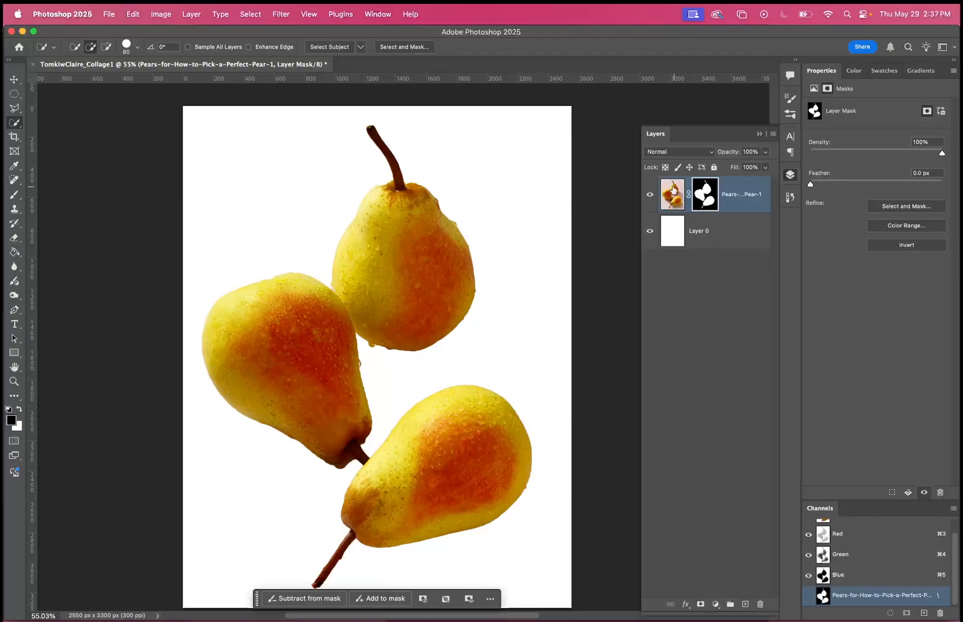
left_click(649, 195)
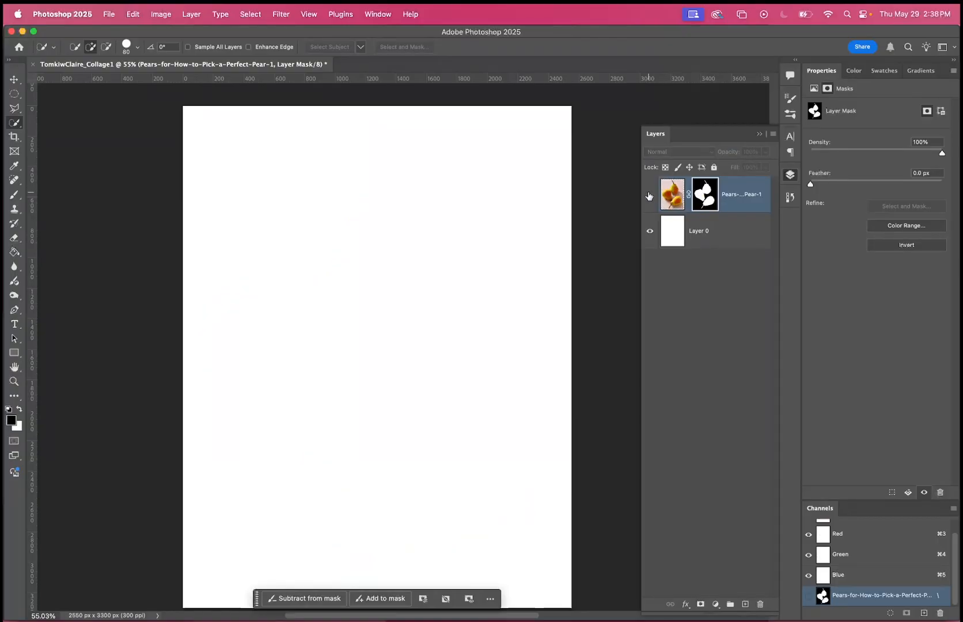
left_click(650, 196)
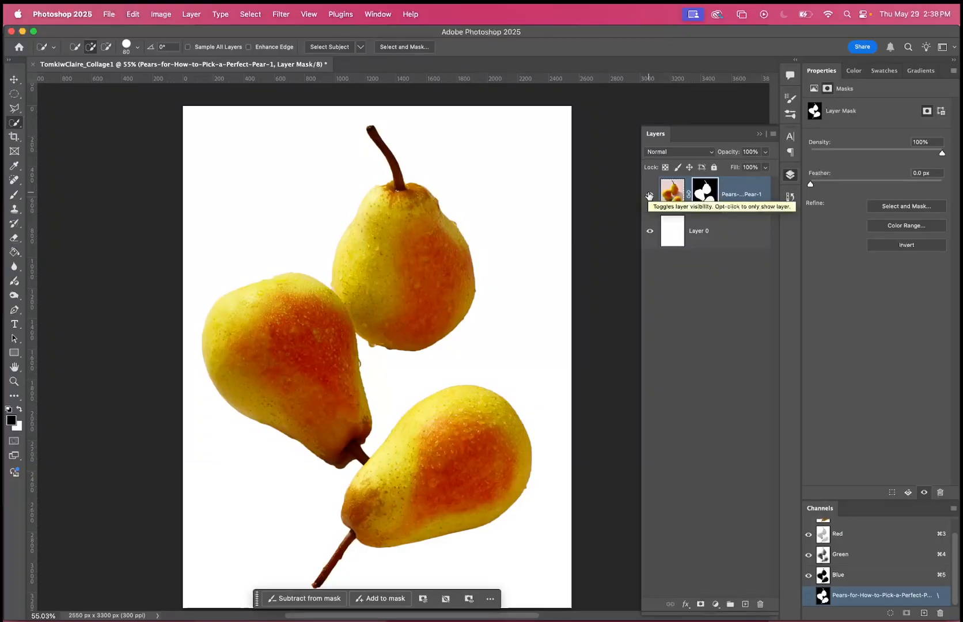
left_click(649, 197)
left_click(649, 196)
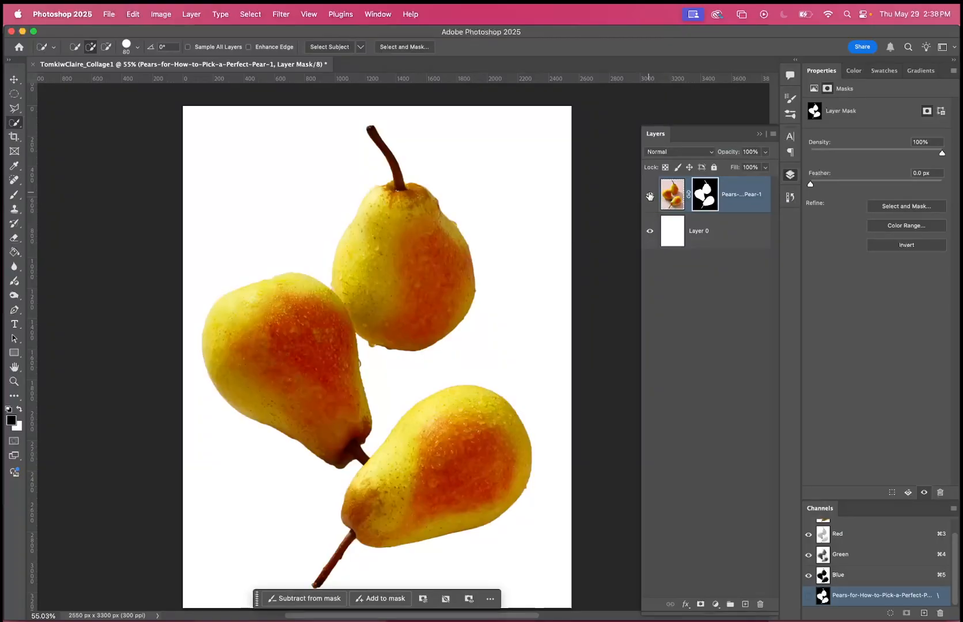
Compare the pears with and without their background by disabling and re-enabling the layer mask twice, inspecting the cut-out in between.
right_click(708, 190)
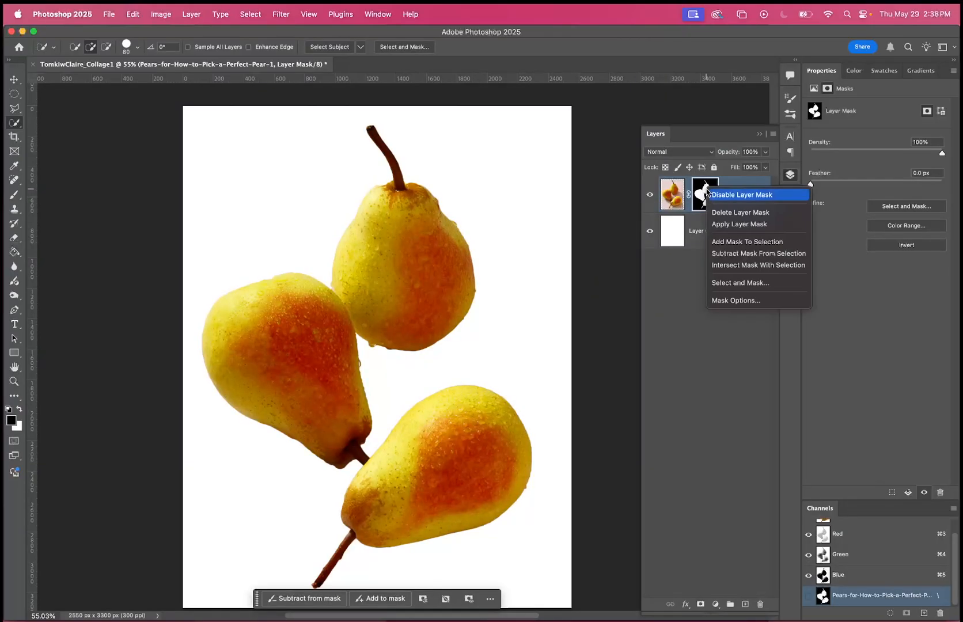
left_click(732, 196)
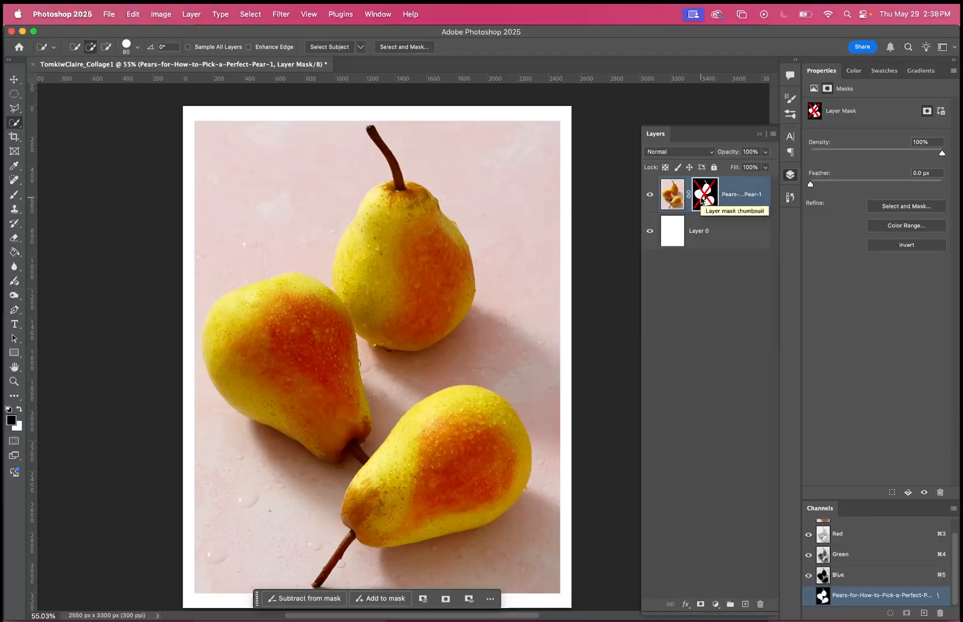
right_click(701, 199)
left_click(717, 203)
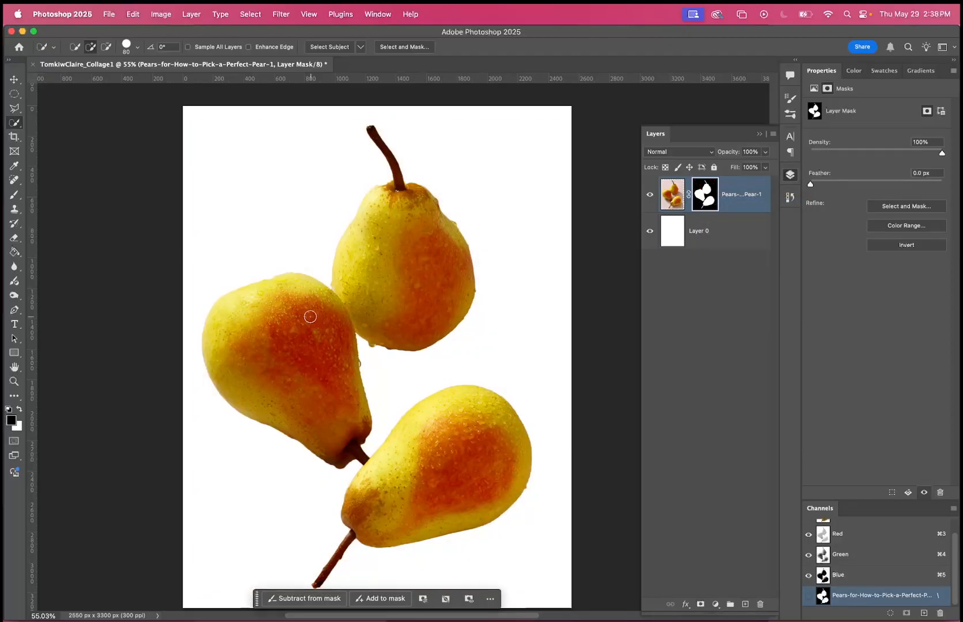
scroll(333, 471, "up", 5)
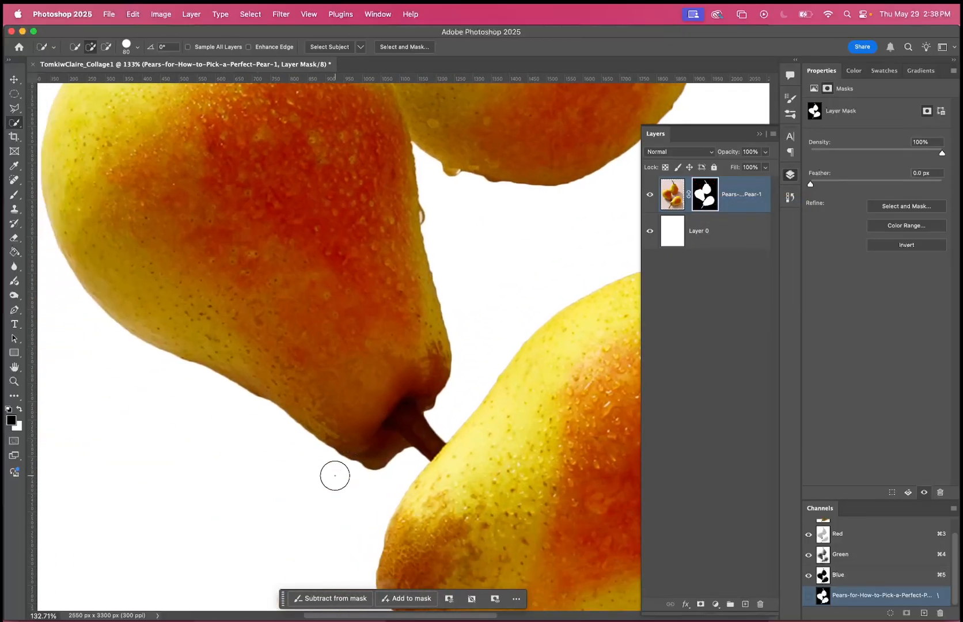
scroll(389, 479, "down", 5)
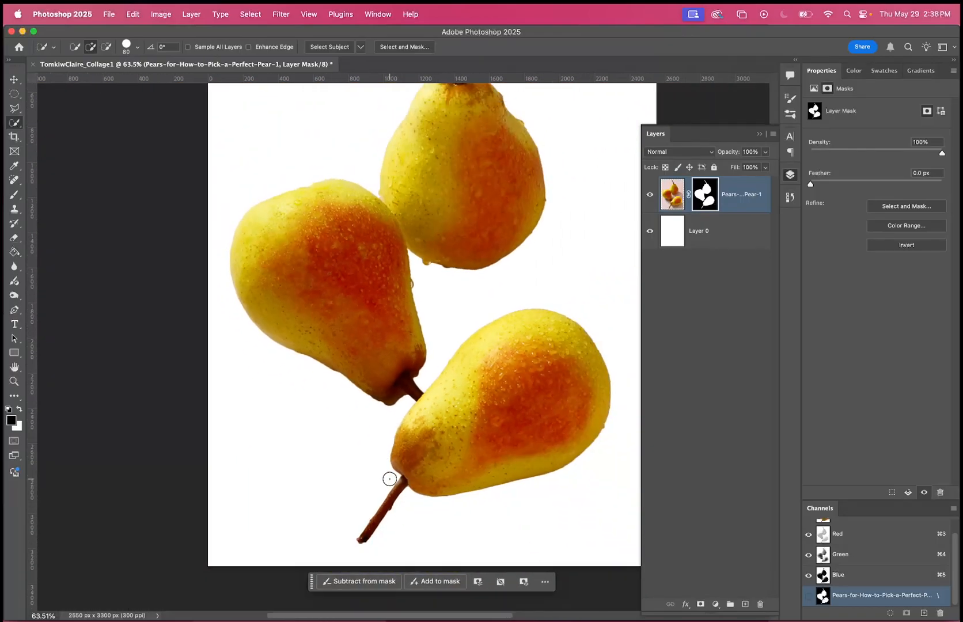
scroll(389, 479, "up", 1)
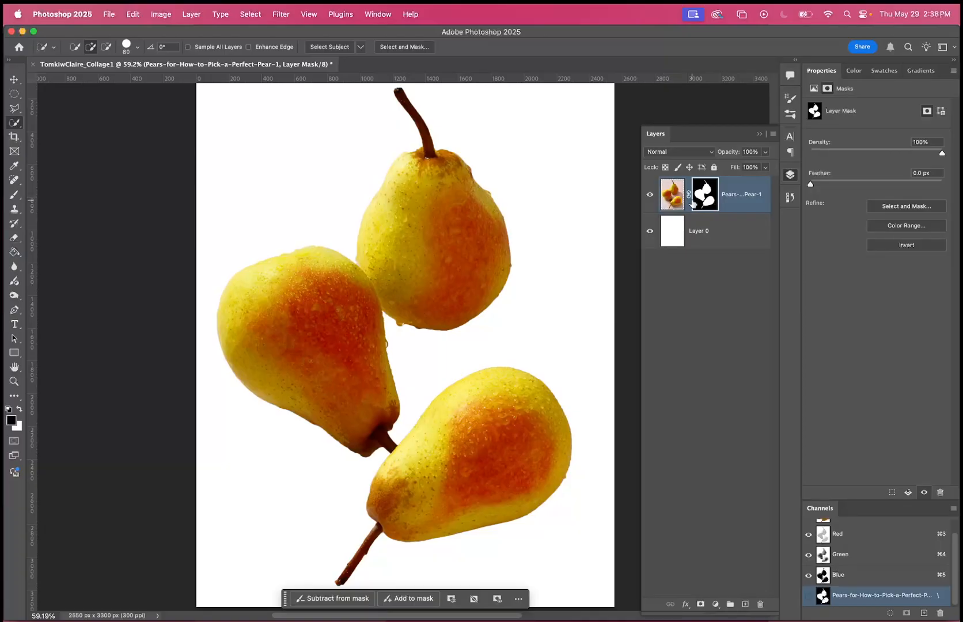
right_click(710, 197)
left_click(718, 201)
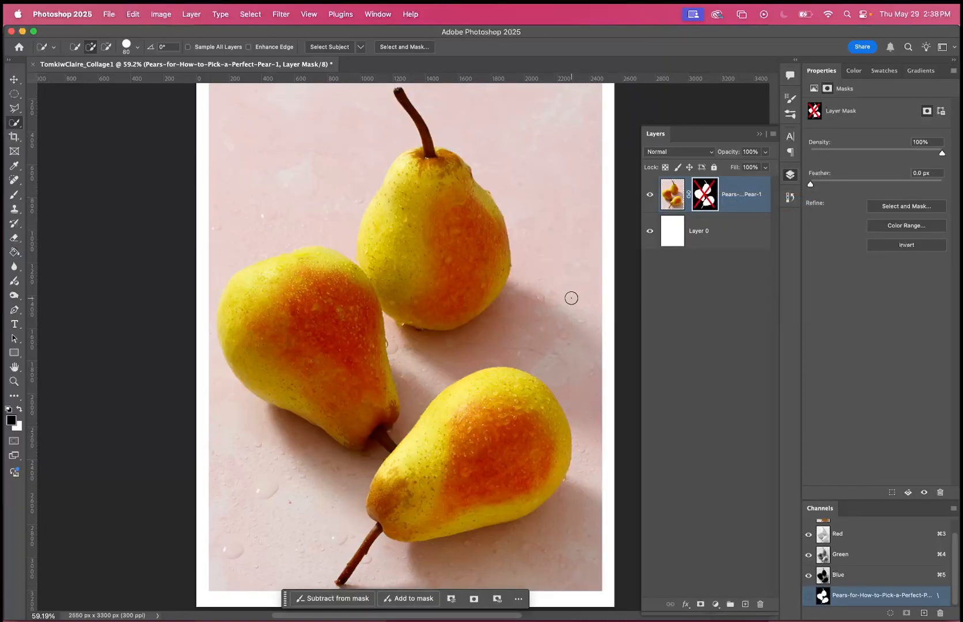
right_click(709, 201)
left_click(723, 207)
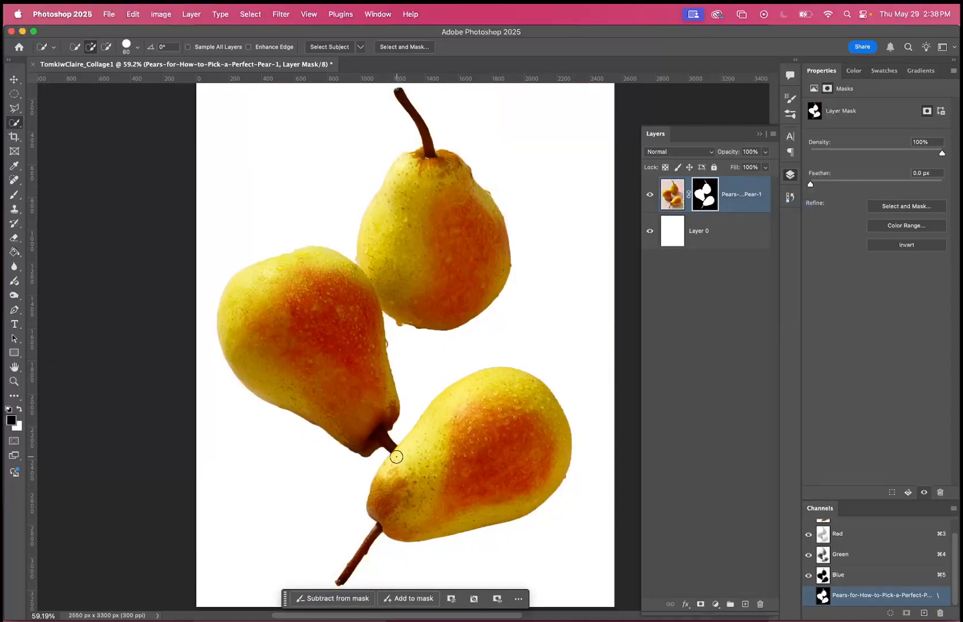
Switch to the Brush tool with the pears' layer mask active, and reduce the brush size to 90 px.
scroll(367, 471, "up", 5)
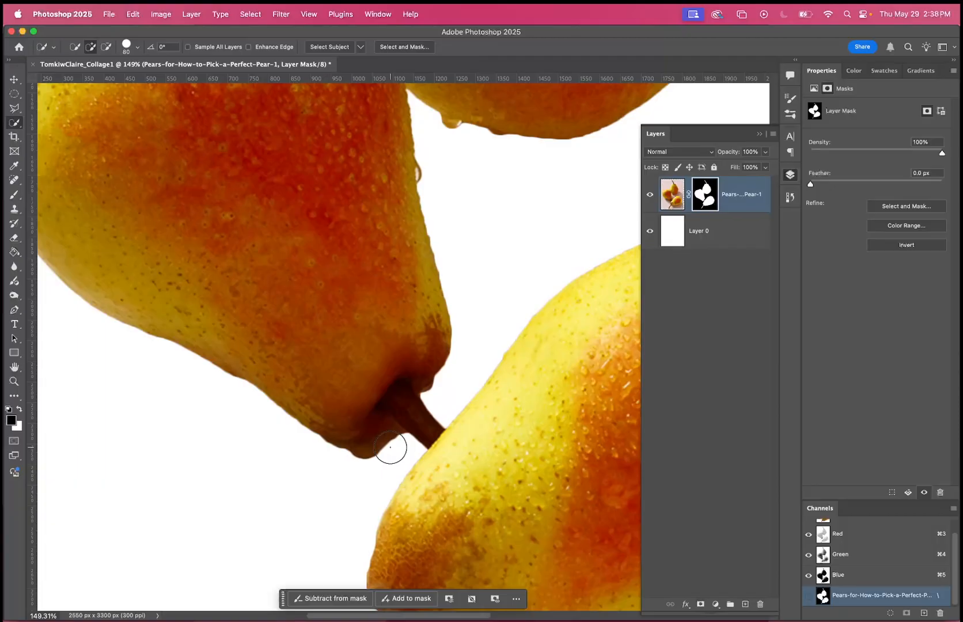
scroll(391, 447, "down", 2)
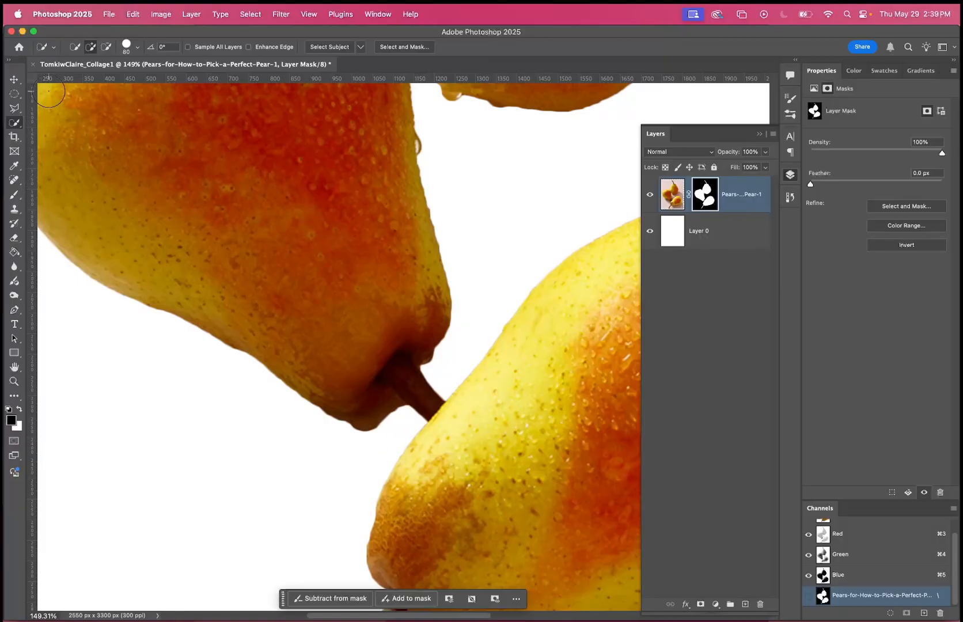
left_click(14, 194)
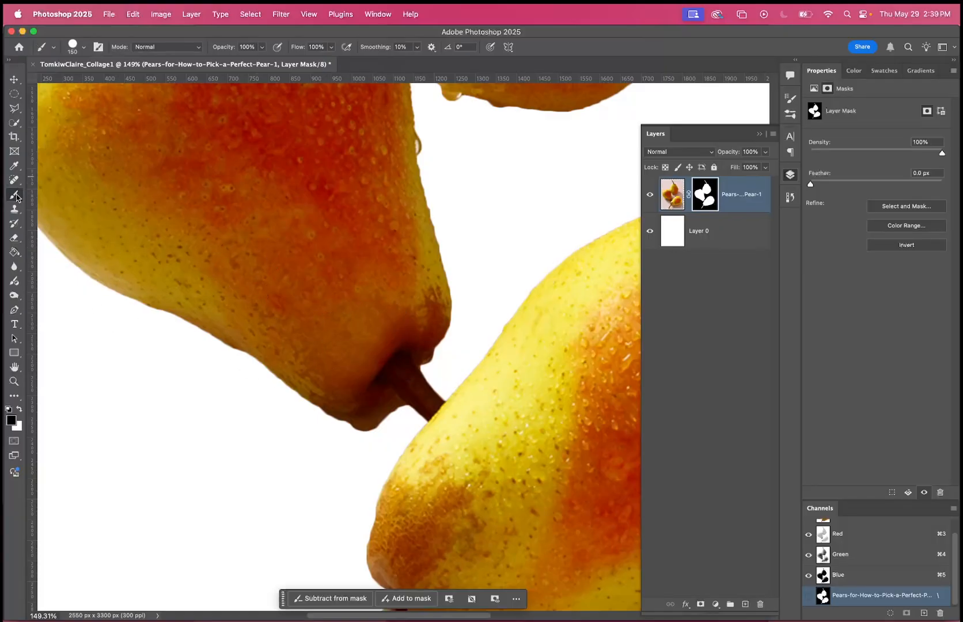
key("bracketleft")
key("bracketleft")
key("bracketleft")
scroll(403, 428, "down", 4)
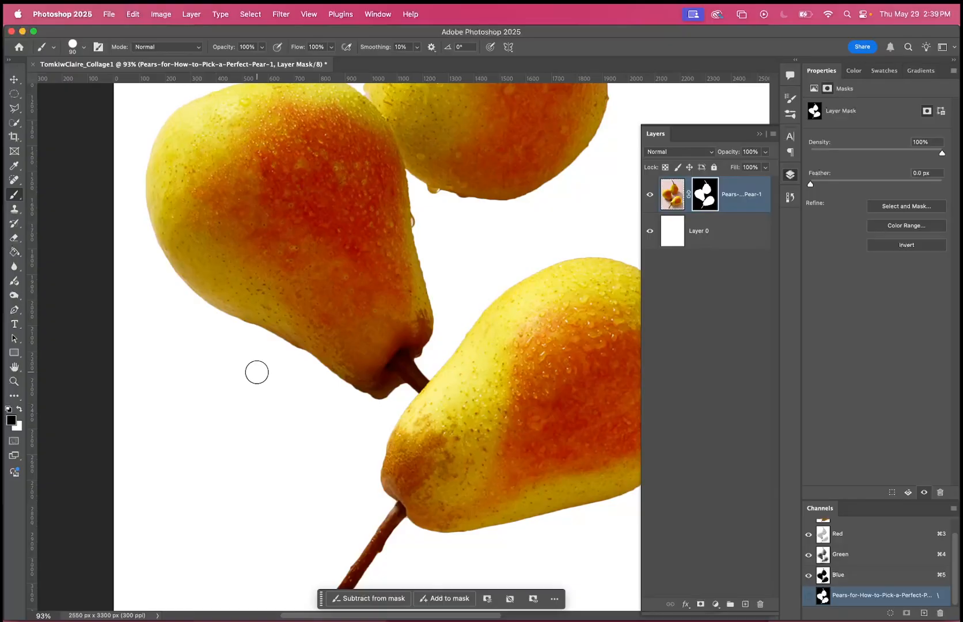
scroll(402, 395, "up", 5)
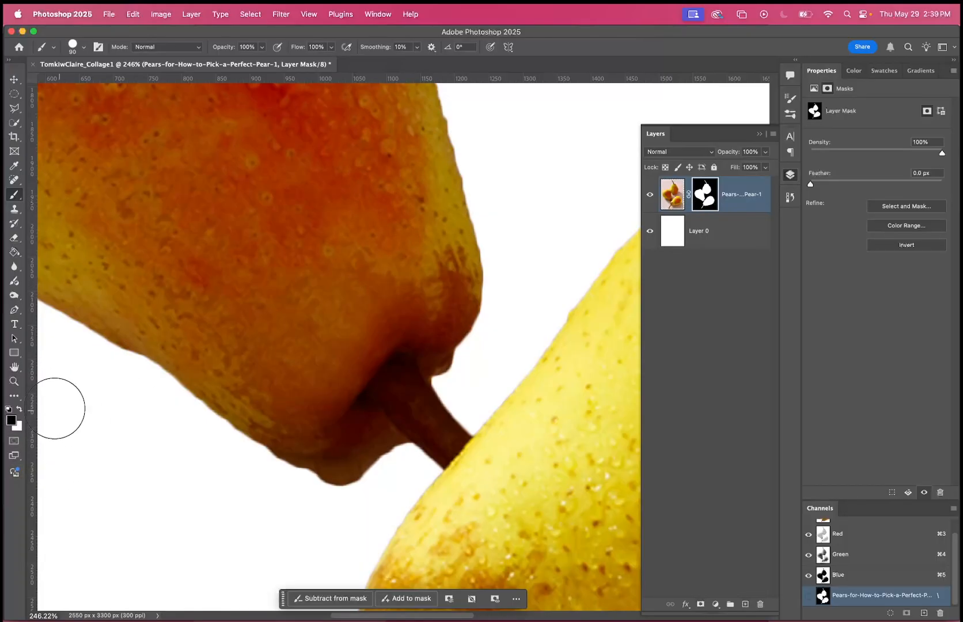
Try a bright green foreground color, compare the swatch with the pears image active, and make the layer mask active again.
left_click(11, 421)
left_click(668, 141)
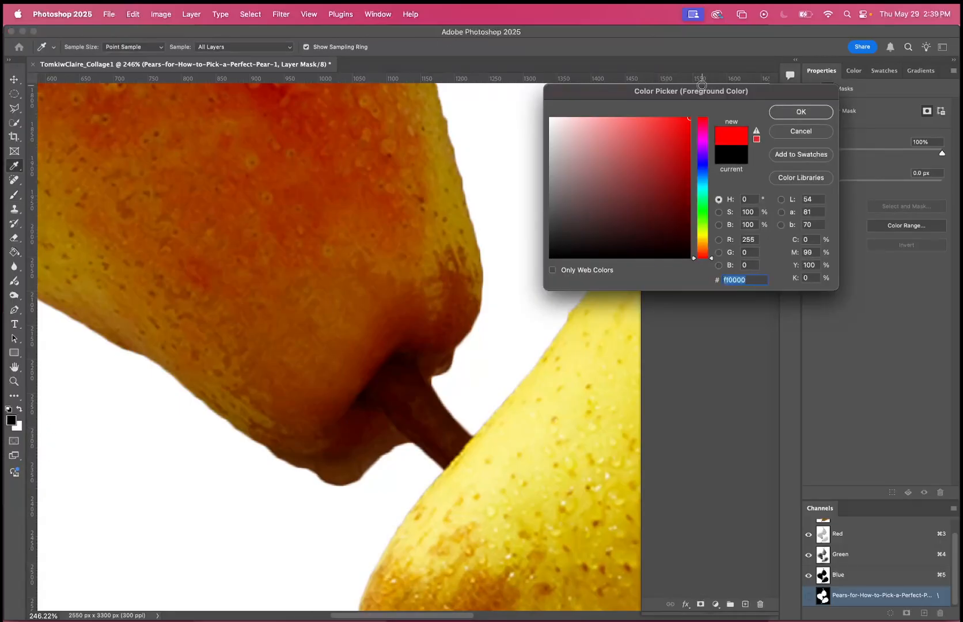
left_click(801, 111)
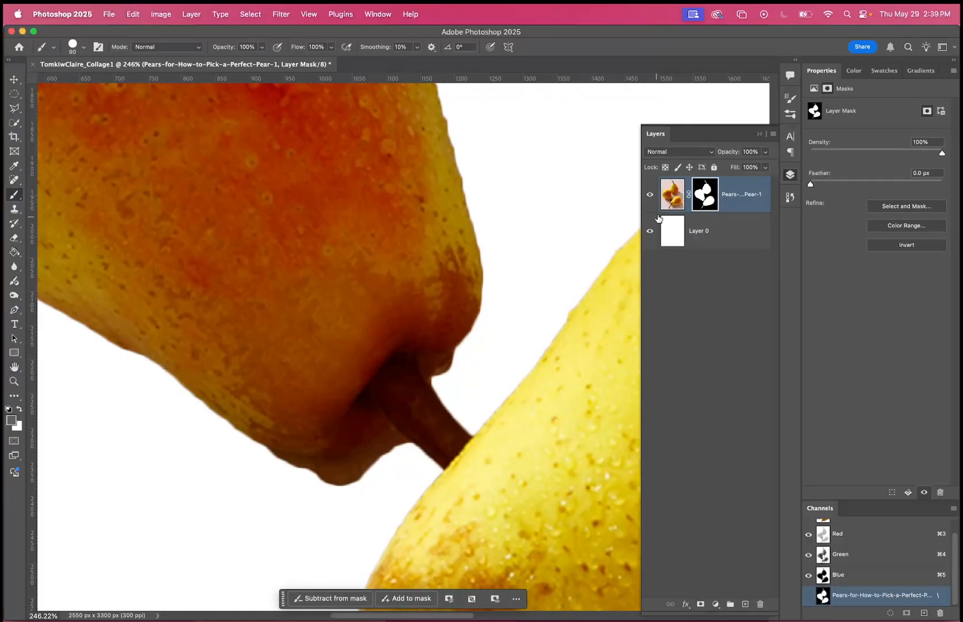
left_click(665, 206)
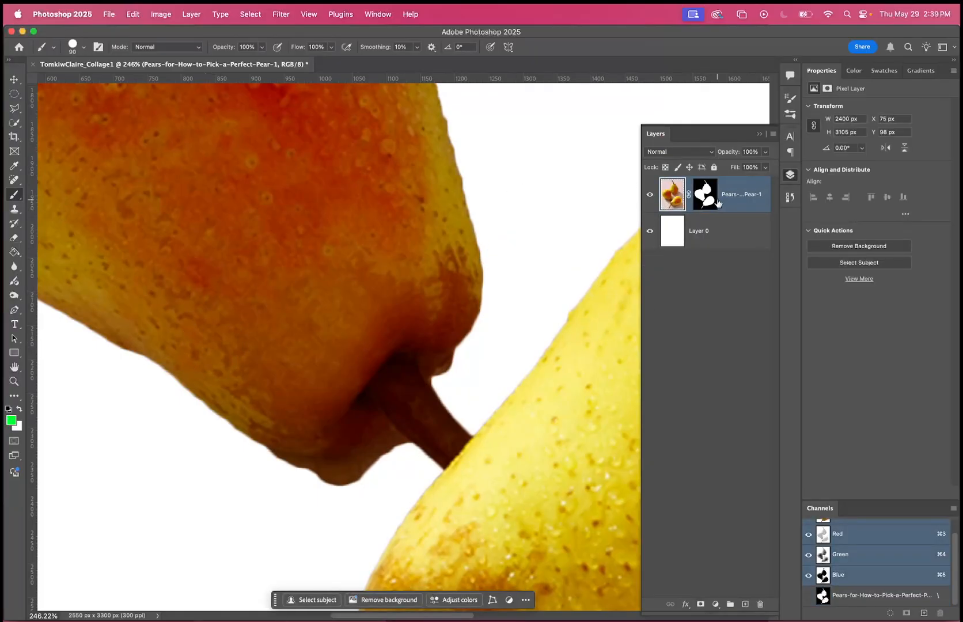
left_click(707, 200)
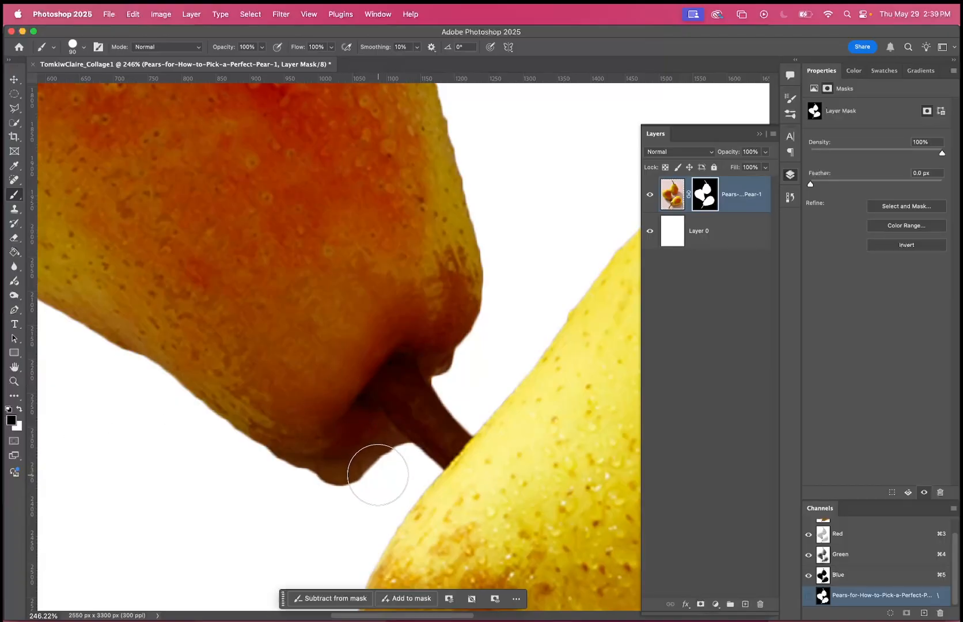
Reduce the brush to 40 px and paint black on the mask to hide the excess bump beside the left pear's stem.
key("bracketleft")
key("bracketleft")
key("bracketleft")
key("bracketleft")
key("bracketleft")
mouse_move(377, 472)
left_mouse_down()
mouse_move(370, 463)
mouse_move(326, 475)
mouse_move(254, 456)
mouse_move(295, 466)
mouse_move(391, 444)
mouse_move(404, 452)
left_mouse_up()
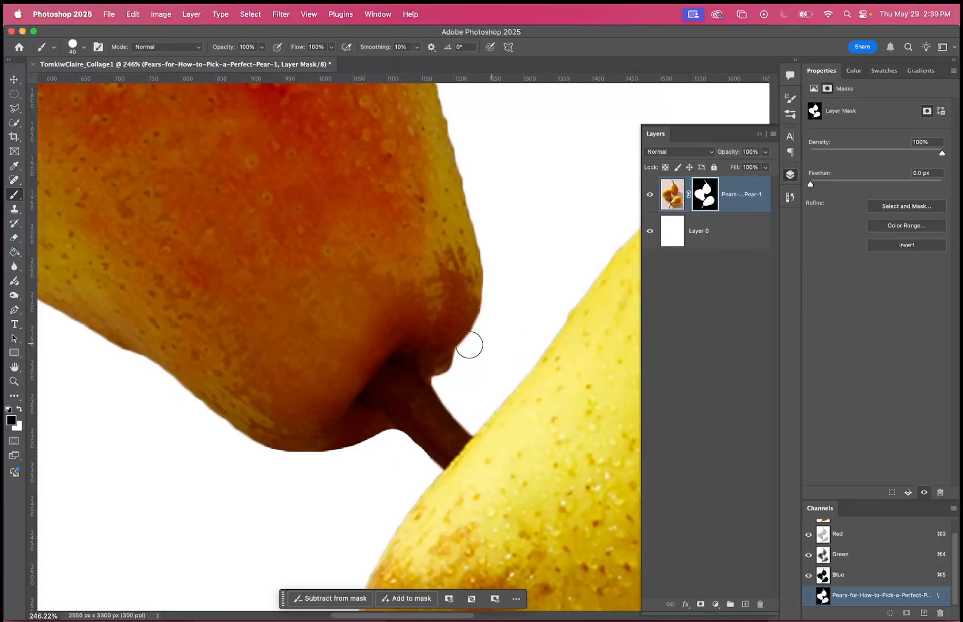
Paint white on the mask around the base of the upper pear's stem to restore its hidden shoulders.
scroll(526, 393, "down", 10)
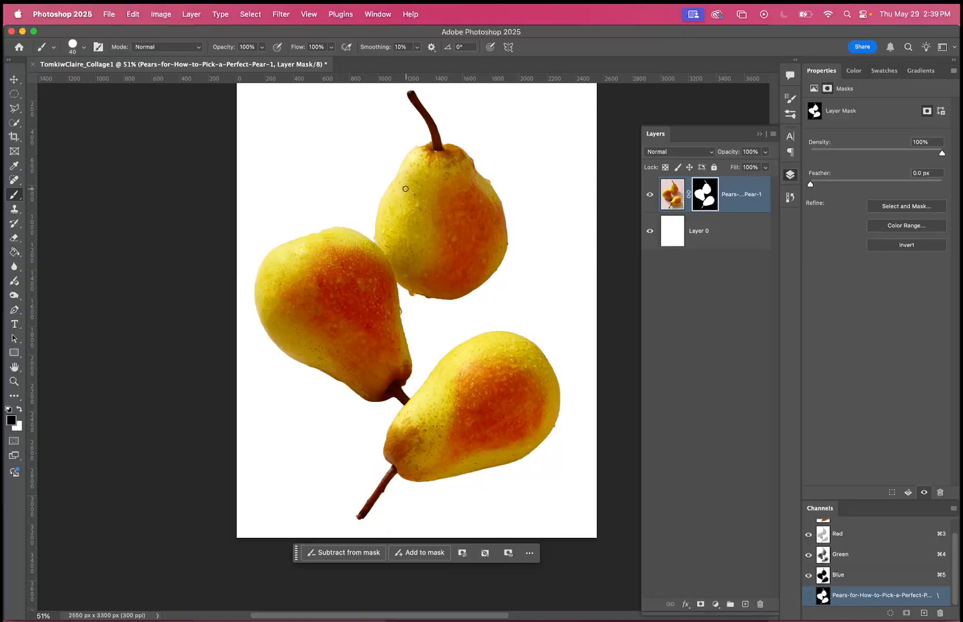
scroll(405, 189, "up", 10)
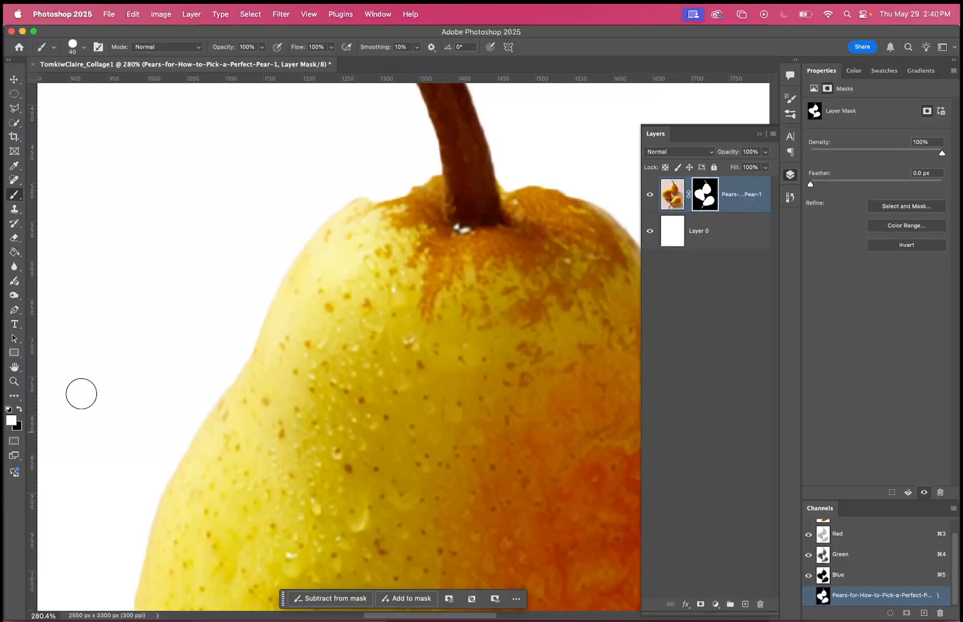
mouse_move(440, 190)
left_mouse_down()
mouse_move(368, 212)
mouse_move(492, 194)
left_mouse_up()
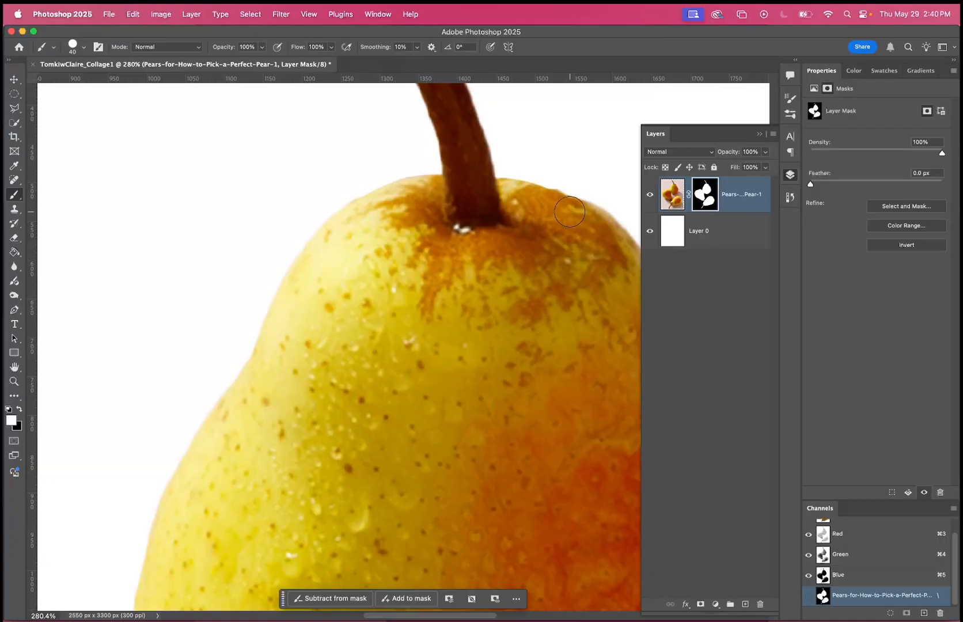
scroll(521, 375, "down", 5)
scroll(521, 381, "down", 4)
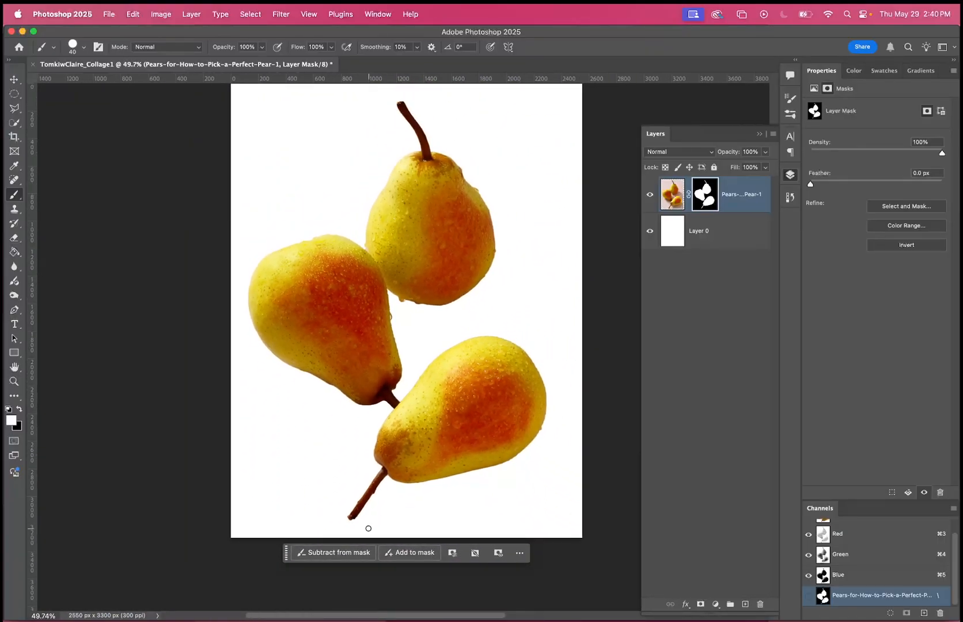
Paint black on the mask along the left pear's right edge to smooth its outline, and undo the last stroke.
scroll(546, 406, "up", 6)
scroll(546, 405, "right", 3)
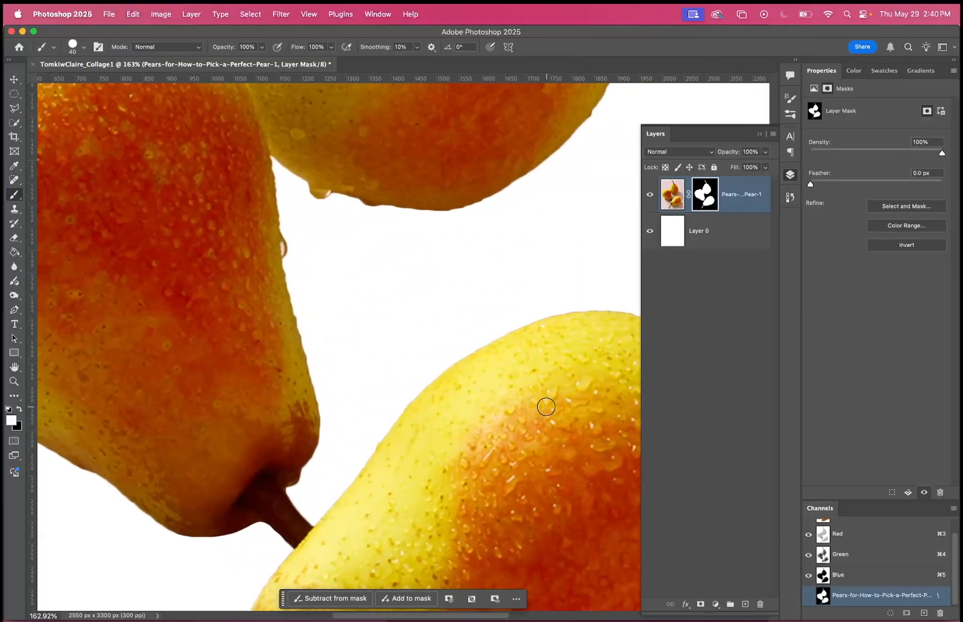
scroll(341, 339, "up", 4)
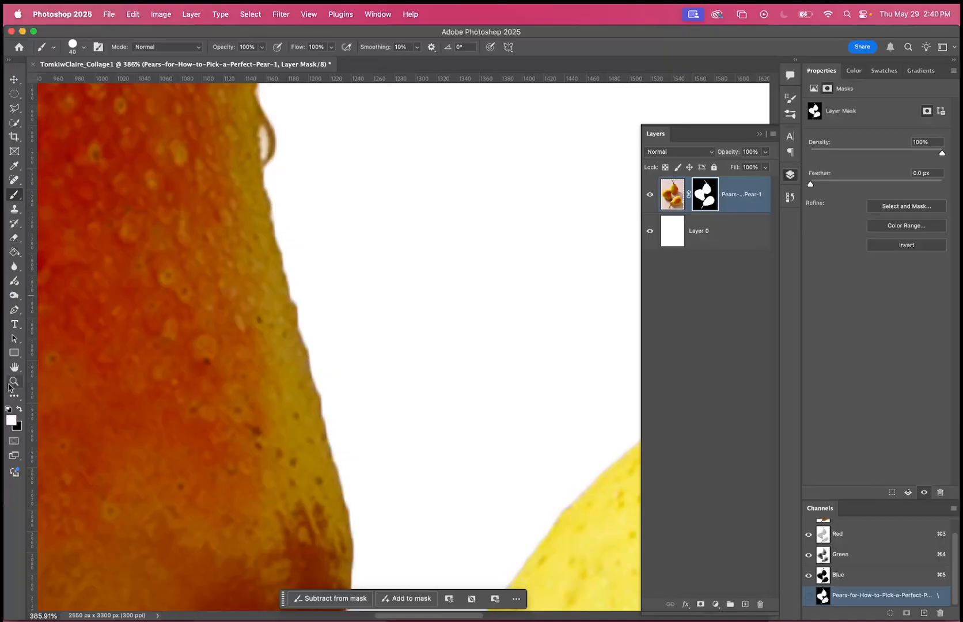
left_click(20, 408)
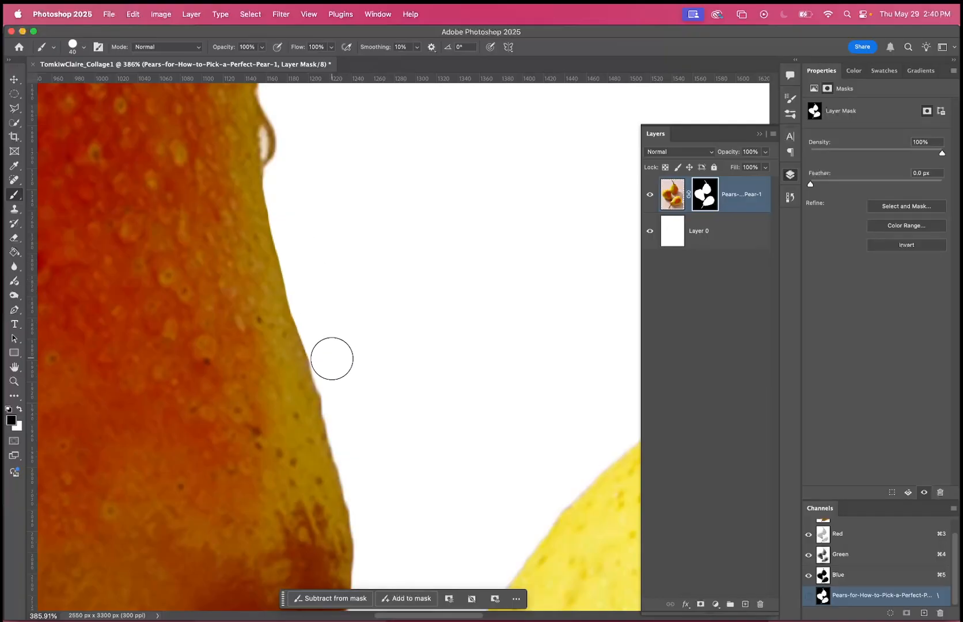
left_click_drag(308, 299, 329, 383)
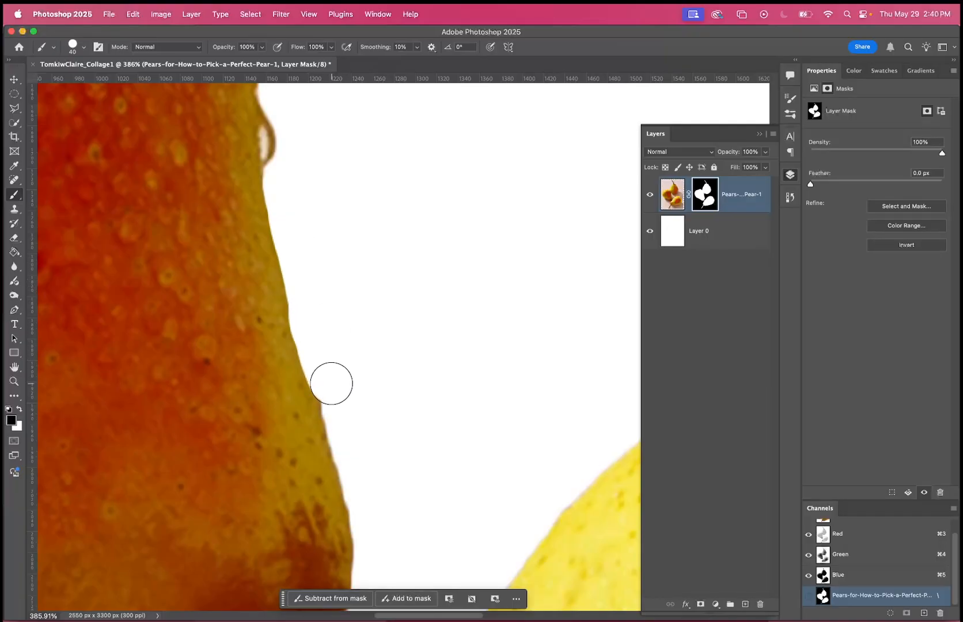
key("super+z")
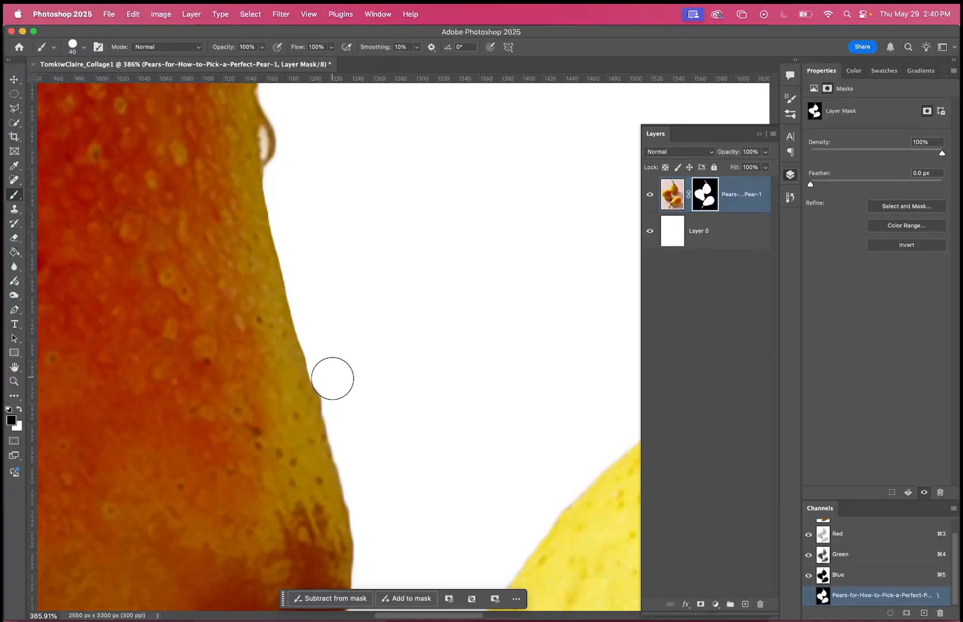
scroll(441, 236, "down", 6)
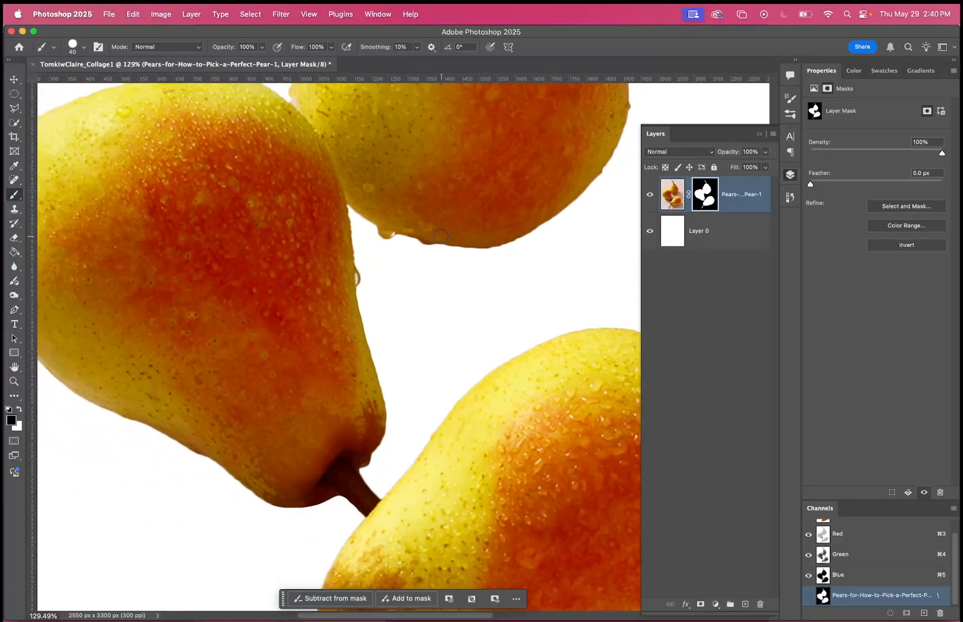
scroll(440, 236, "down", 3)
scroll(446, 279, "down", 2)
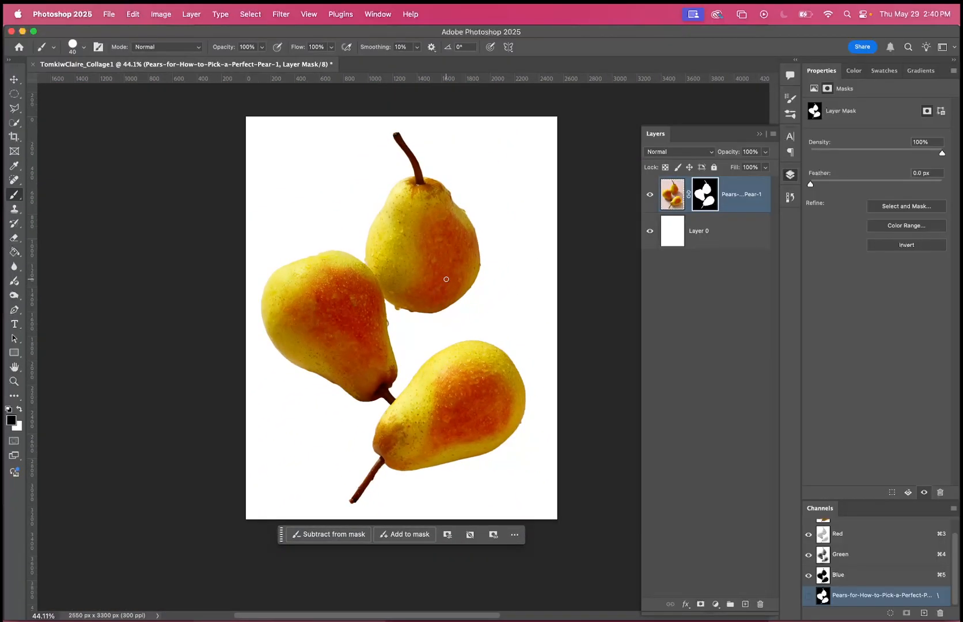
Choose the Soft Round brush with 0% hardness and reduce its size to 9 px near the water drops.
scroll(446, 279, "up", 4)
scroll(446, 279, "up", 5)
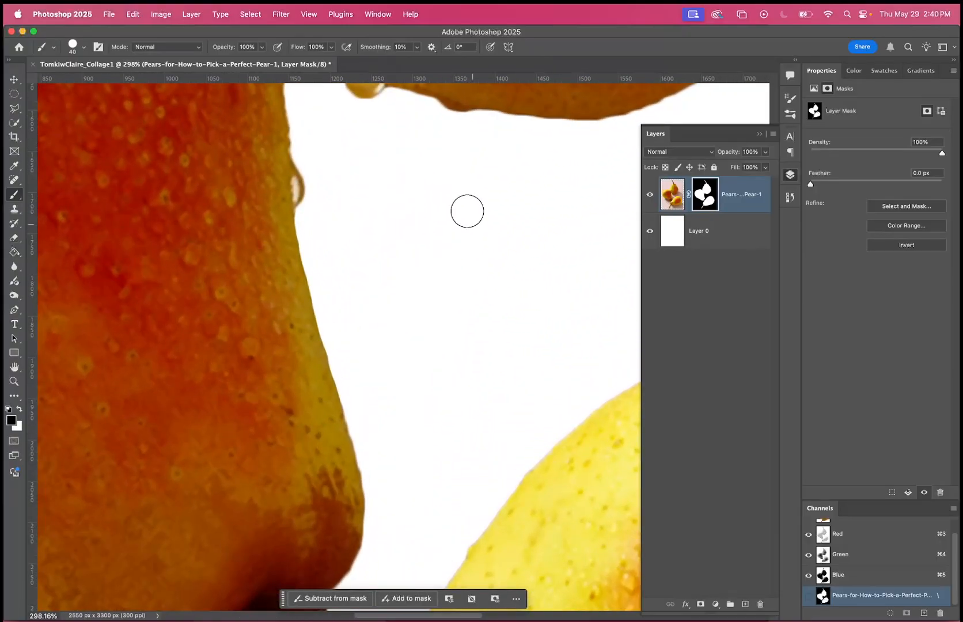
left_click(85, 48)
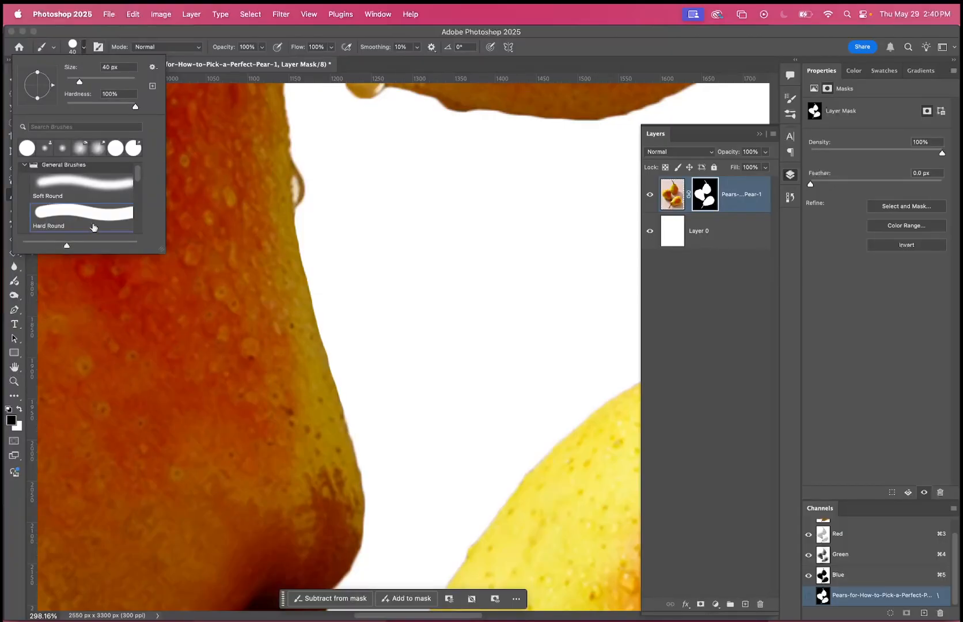
scroll(93, 224, "up", 1)
left_click(76, 201)
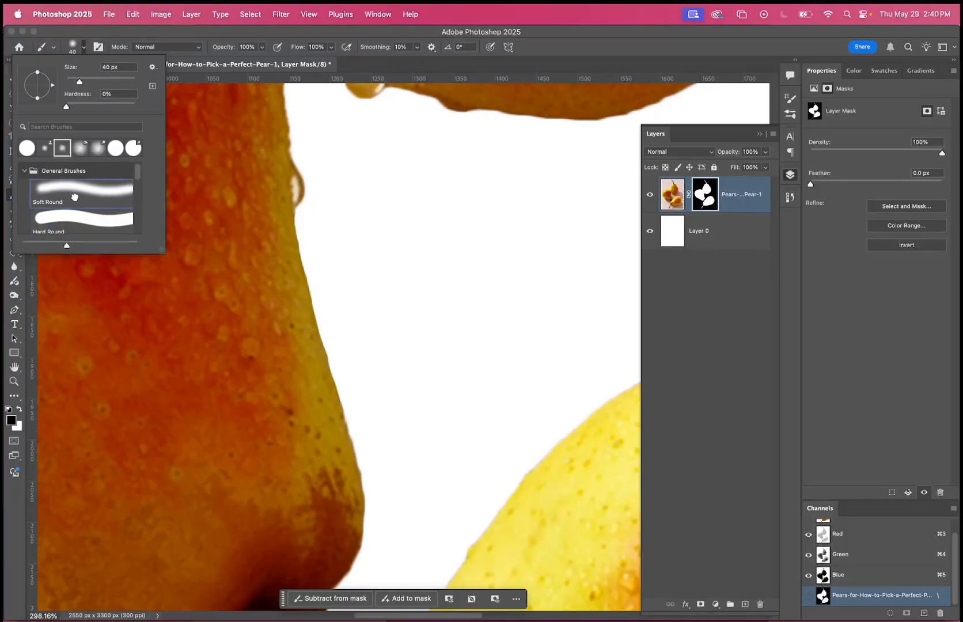
key("Return")
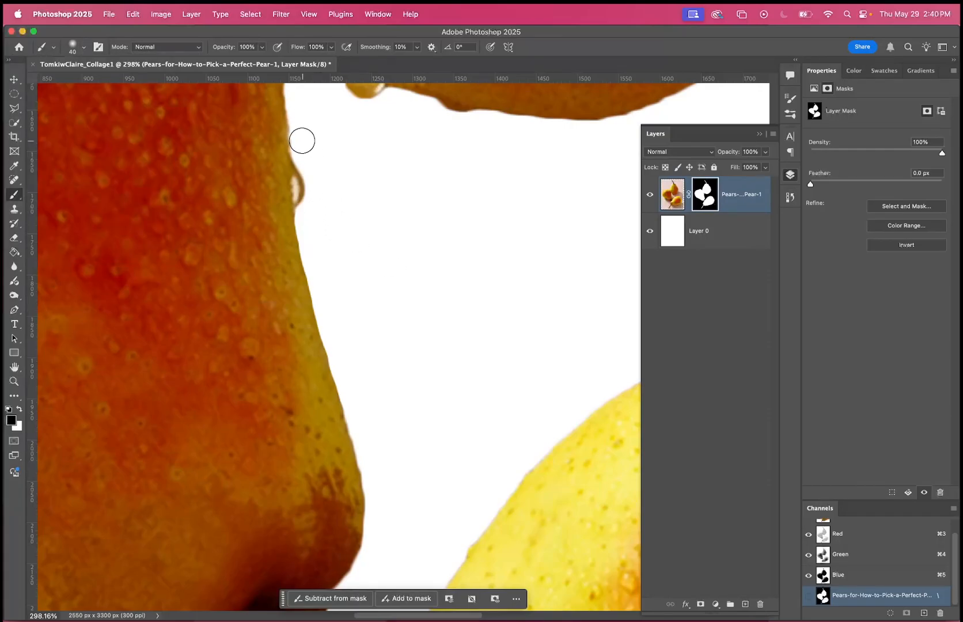
key("bracketleft")
key("bracketleft")
scroll(380, 246, "up", 3)
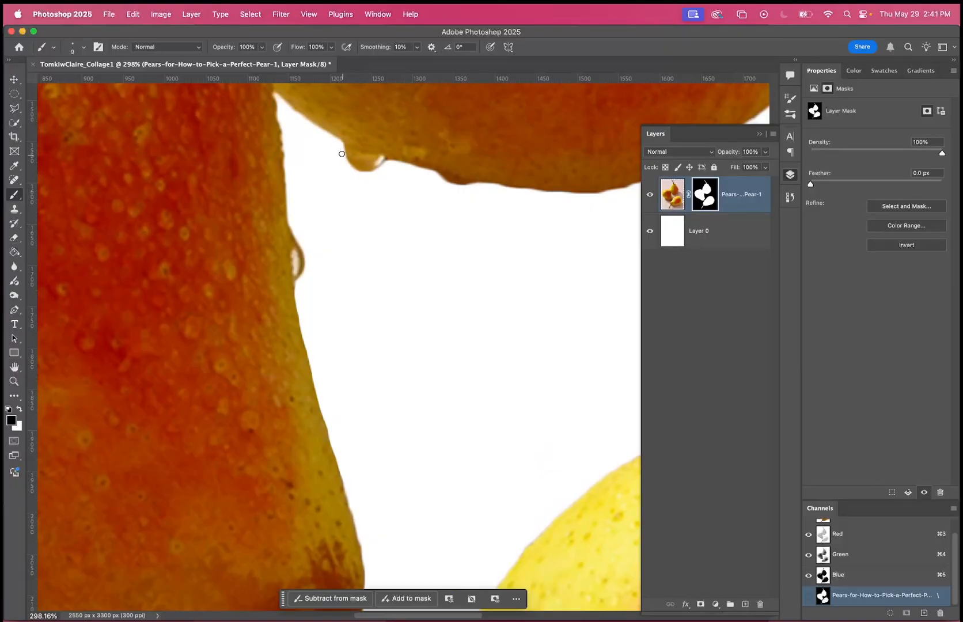
Enlarge the soft brush to 1300 px and paint black on the mask to fade out the top of the upper pear.
key("bracketright")
key("bracketright")
key("bracketright")
key("bracketright")
key("bracketright")
key("bracketright")
key("bracketright")
scroll(347, 173, "down", 3)
scroll(348, 172, "left", 3)
scroll(347, 173, "down", 10)
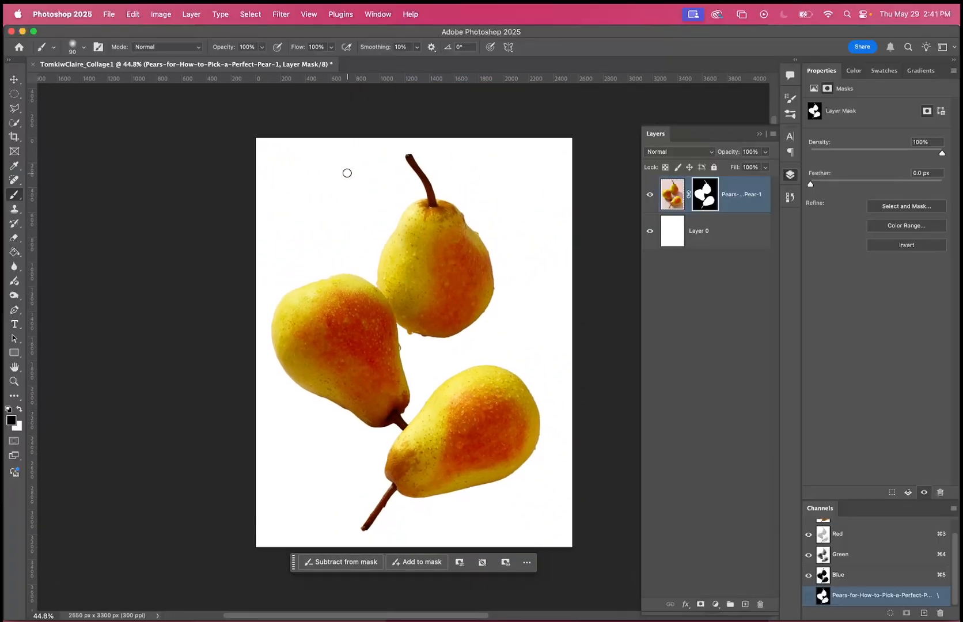
key("bracketright")
key("bracketright")
key("bracketright")
key("bracketright")
key("bracketright")
key("bracketright")
key("bracketright")
key("bracketright")
key("bracketright")
mouse_move(428, 187)
left_mouse_down()
mouse_move(332, 200)
mouse_move(532, 215)
mouse_move(385, 239)
mouse_move(438, 225)
mouse_move(593, 222)
mouse_move(583, 237)
mouse_move(560, 241)
mouse_move(376, 204)
mouse_move(517, 241)
mouse_move(542, 322)
left_mouse_up()
key("bracketright")
key("bracketright")
key("bracketright")
key("bracketright")
key("bracketright")
key("bracketright")
key("bracketright")
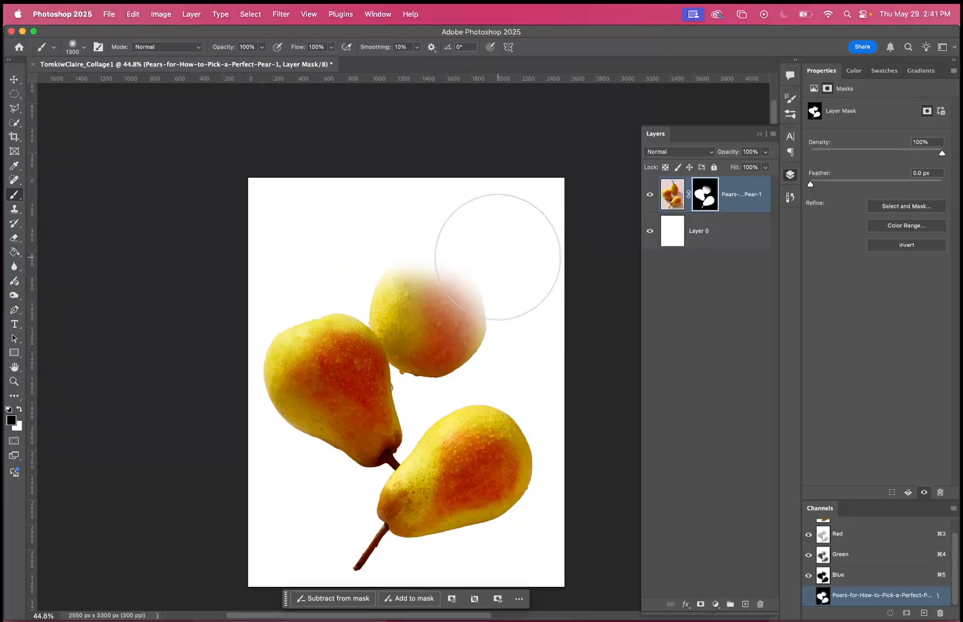
Paint white across the mask to reveal the pear photo's background, and undo the large black and white strokes.
left_click(19, 409)
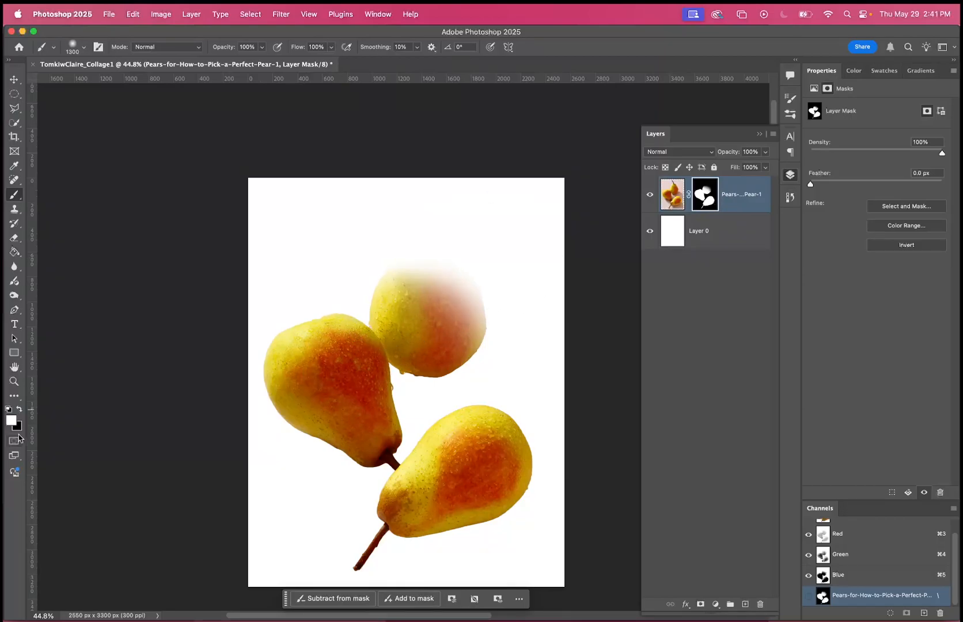
mouse_move(413, 219)
left_mouse_down()
mouse_move(467, 354)
mouse_move(406, 361)
mouse_move(445, 249)
mouse_move(349, 230)
mouse_move(297, 518)
mouse_move(446, 496)
left_mouse_up()
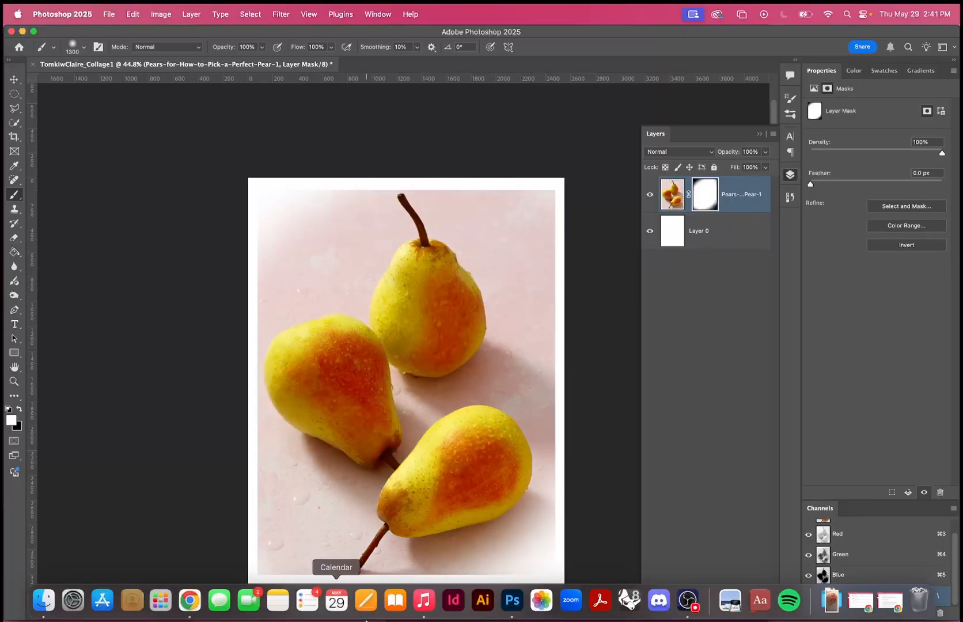
key("super+z")
key("super+z")
key("super+z")
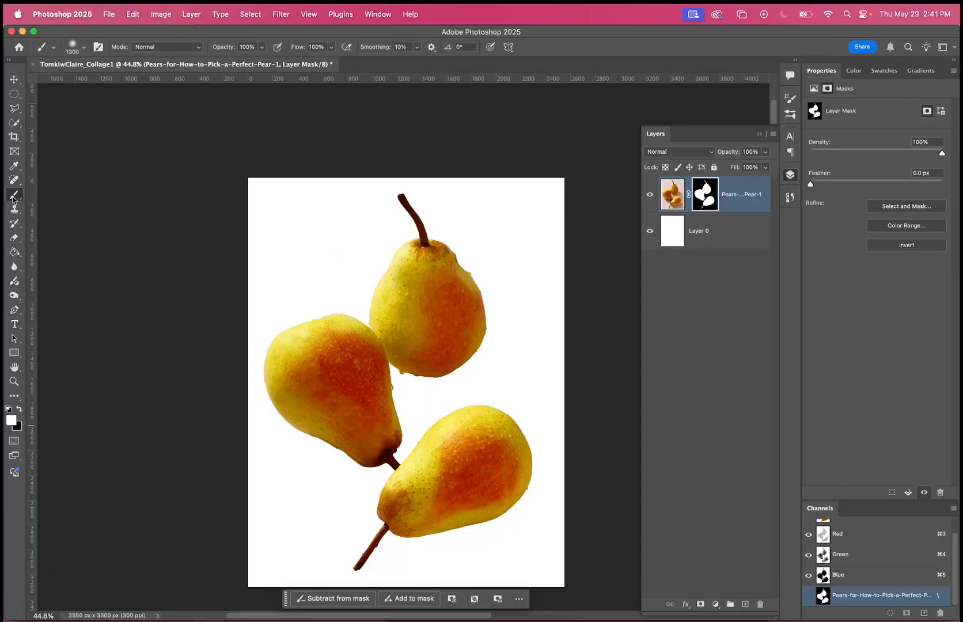
Draw a four-sided polygonal lasso selection in the empty area above the left pear.
left_click(12, 112)
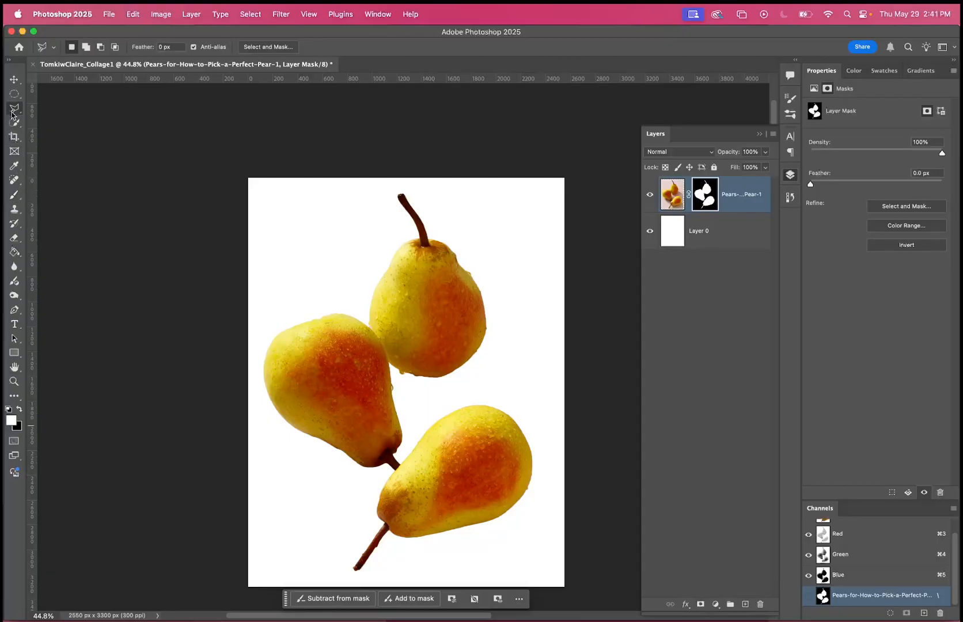
left_click(355, 308)
left_click(294, 281)
left_click(292, 205)
left_click(357, 244)
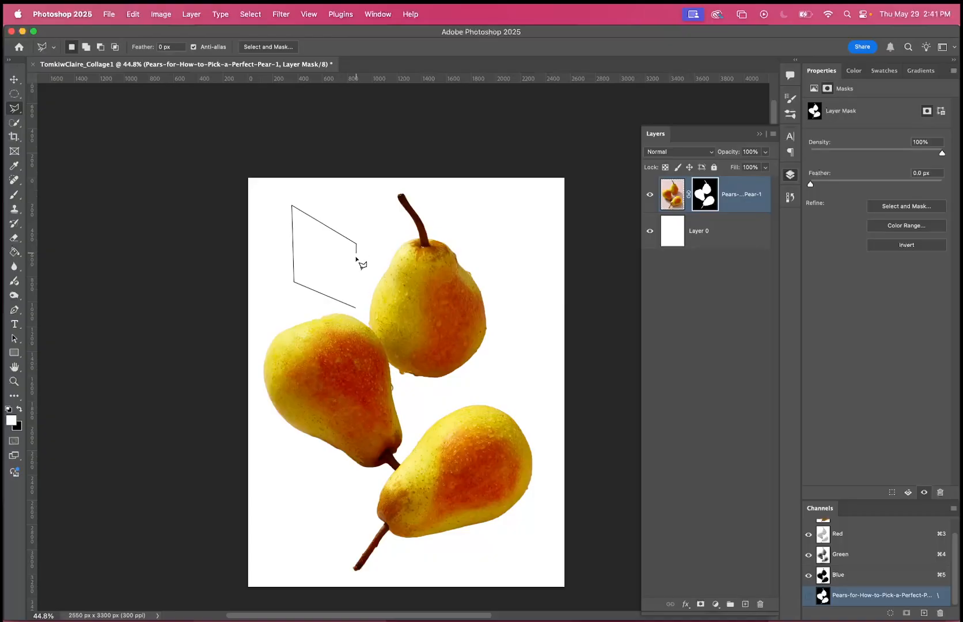
left_click(357, 309)
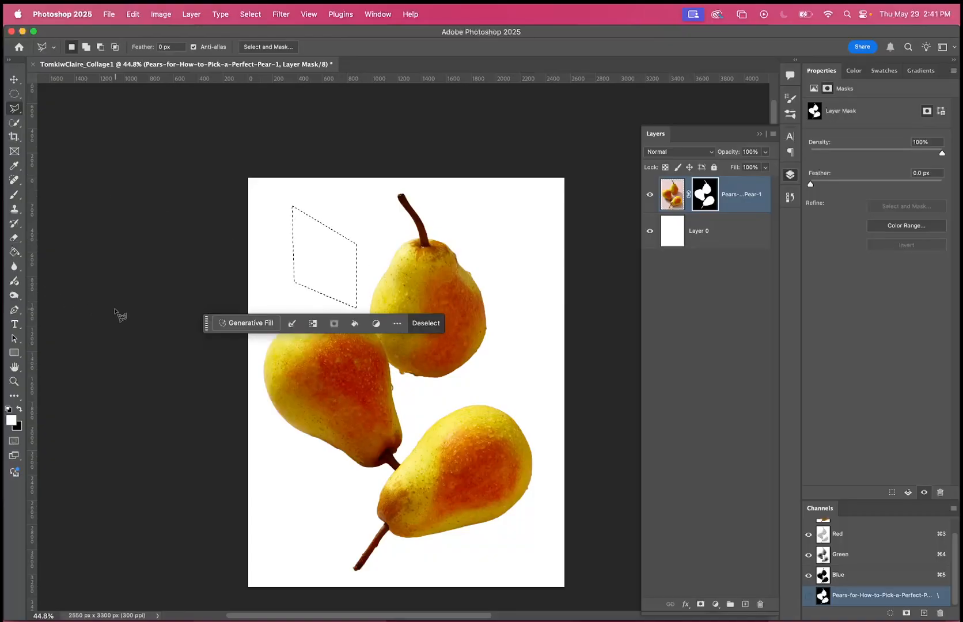
Fill the selection with white on the pears' layer mask to reveal the photo there, undo the fill and clear the selection.
left_click(14, 252)
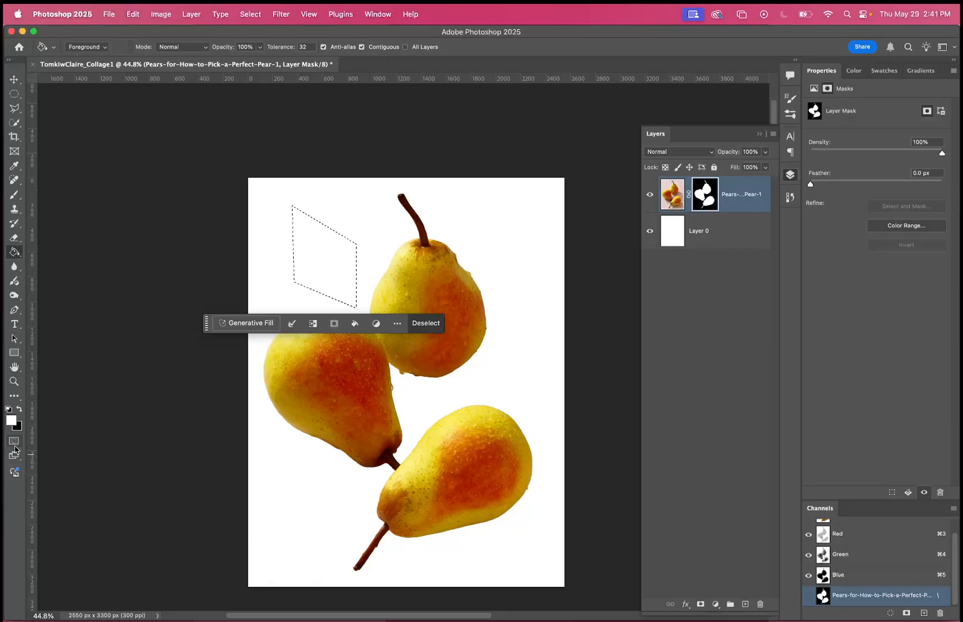
left_click(311, 252)
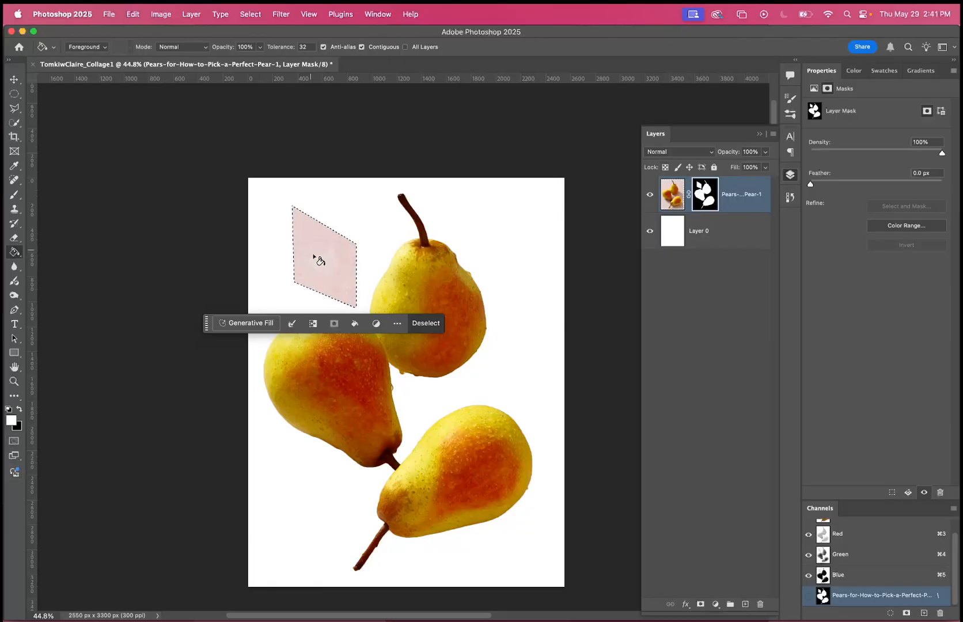
key("super+d")
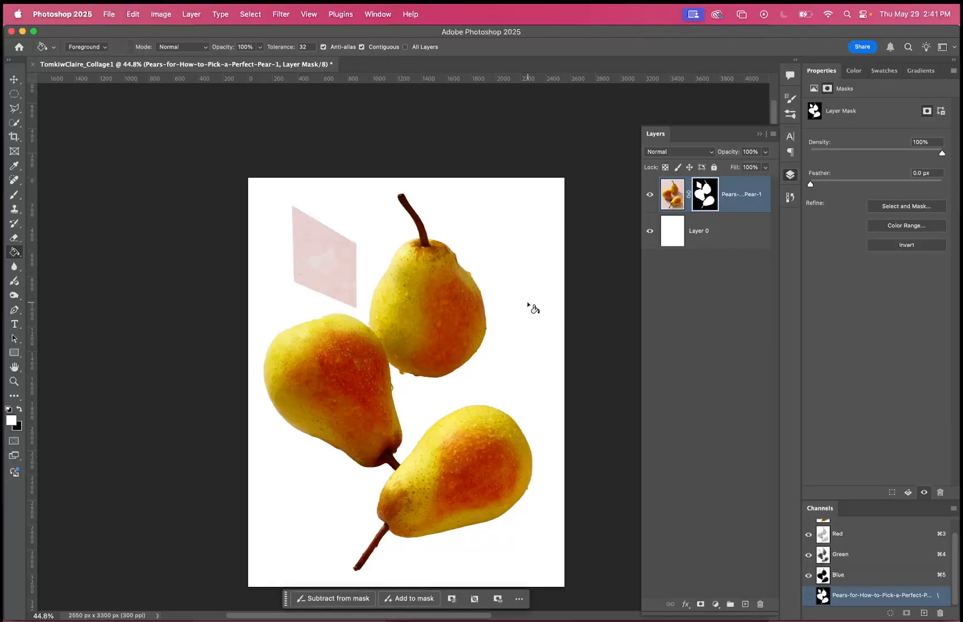
key("super+z")
key("super+z")
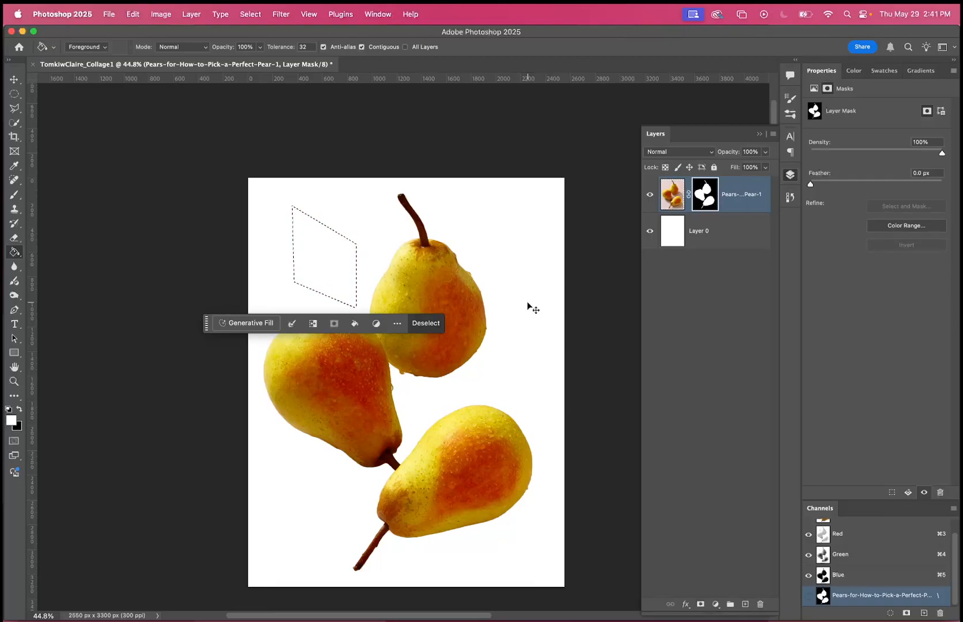
key("super+d")
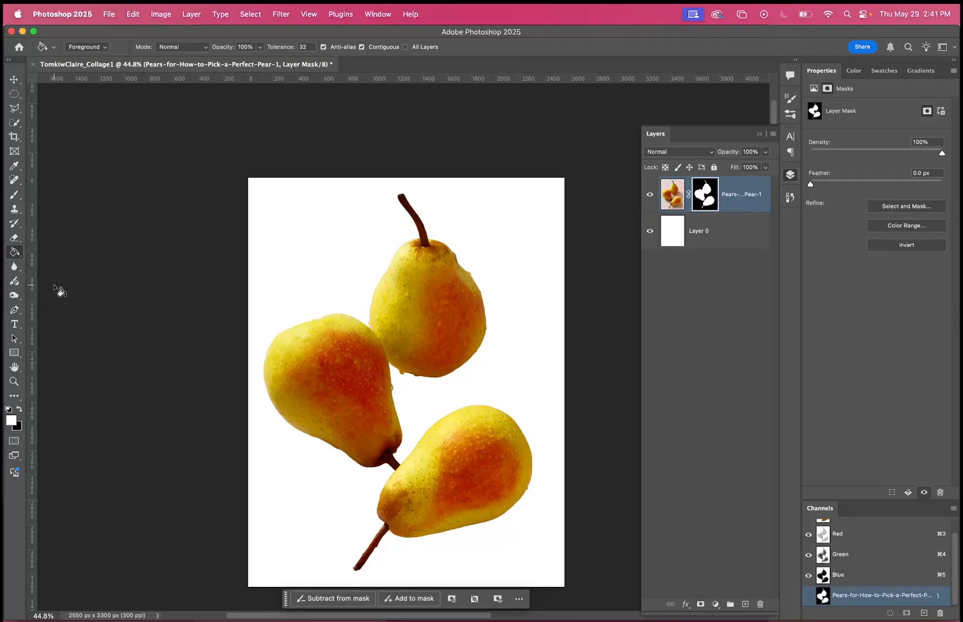
Choose the Hard Round brush at 700 px and paint one black dab on the mask to cut a circular hole in the upper pear.
left_click(14, 194)
key("bracketleft")
key("bracketleft")
key("bracketleft")
key("bracketleft")
key("bracketleft")
key("bracketleft")
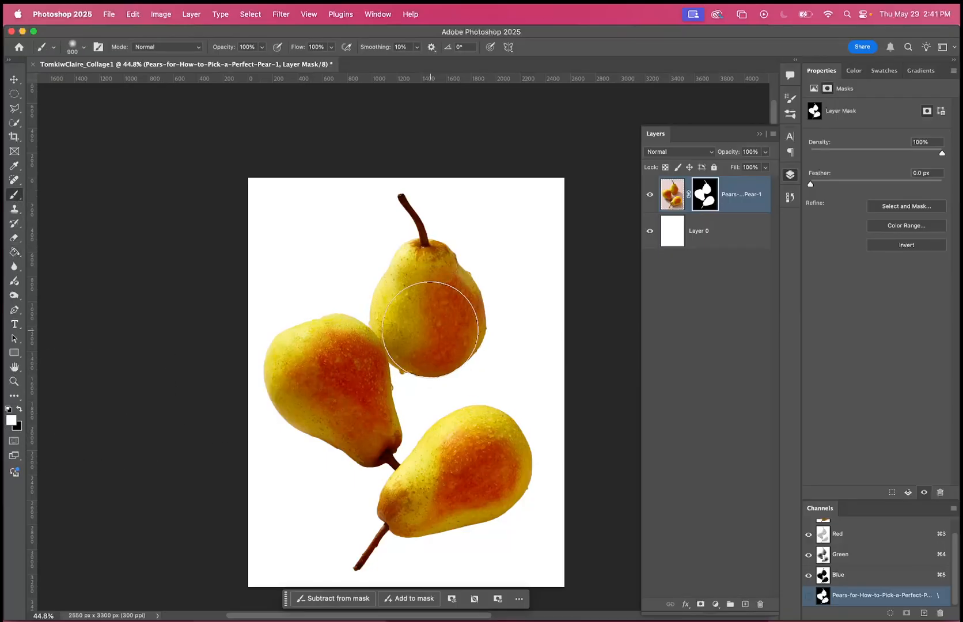
left_click(84, 47)
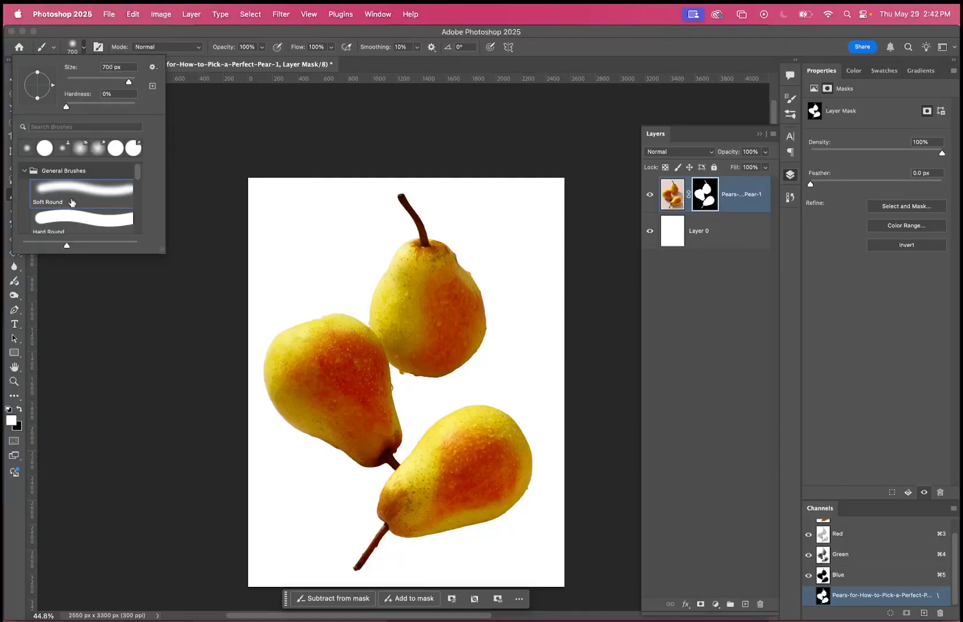
left_click(69, 217)
left_click(431, 316)
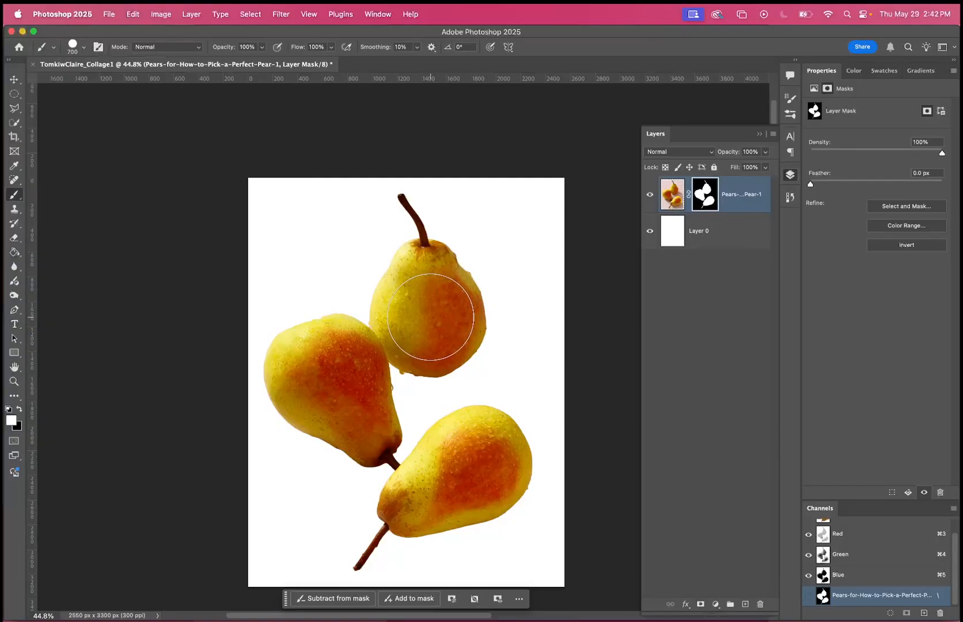
left_click(19, 409)
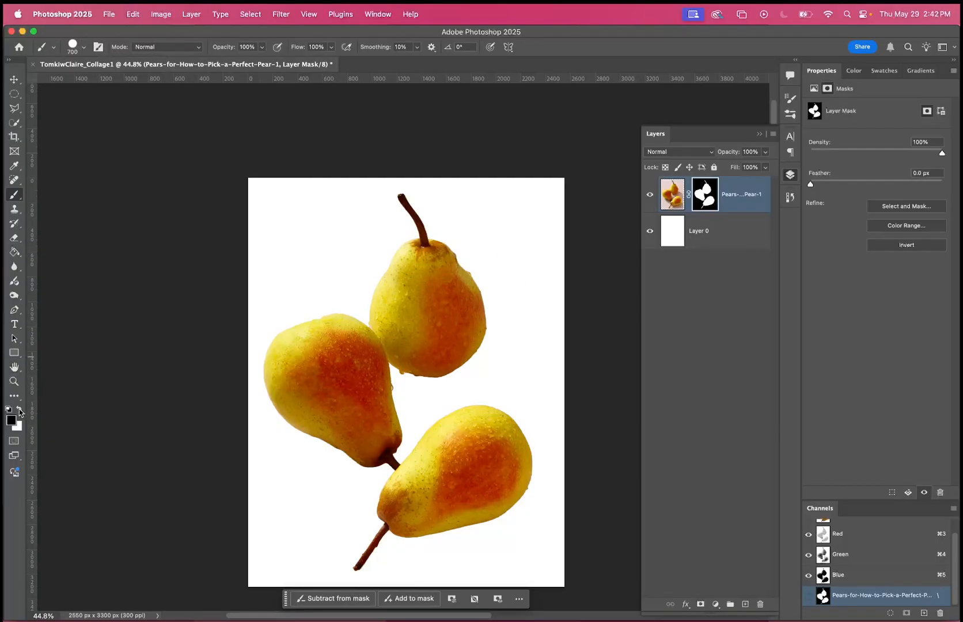
left_click(430, 316)
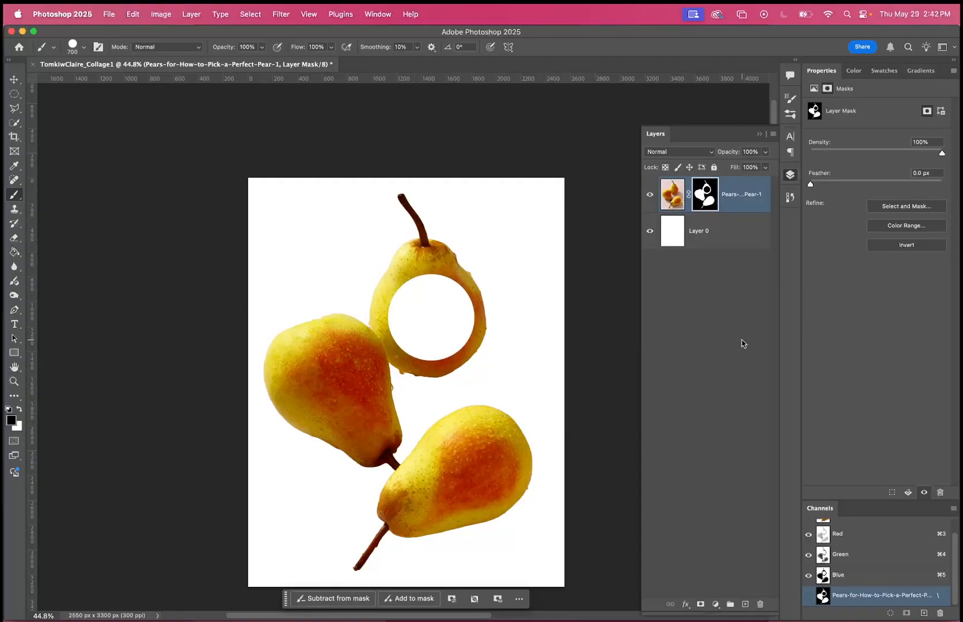
Fill the background Layer 0 with the dark grey-green colour #526356 using the Paint Bucket.
left_click(699, 247)
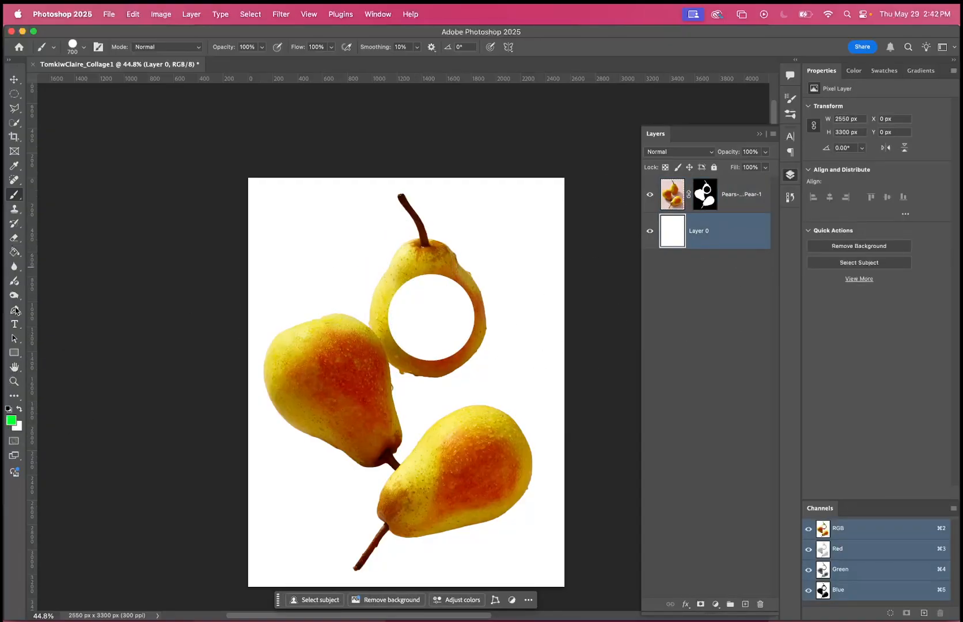
left_click(11, 420)
left_click_drag(609, 203, 573, 203)
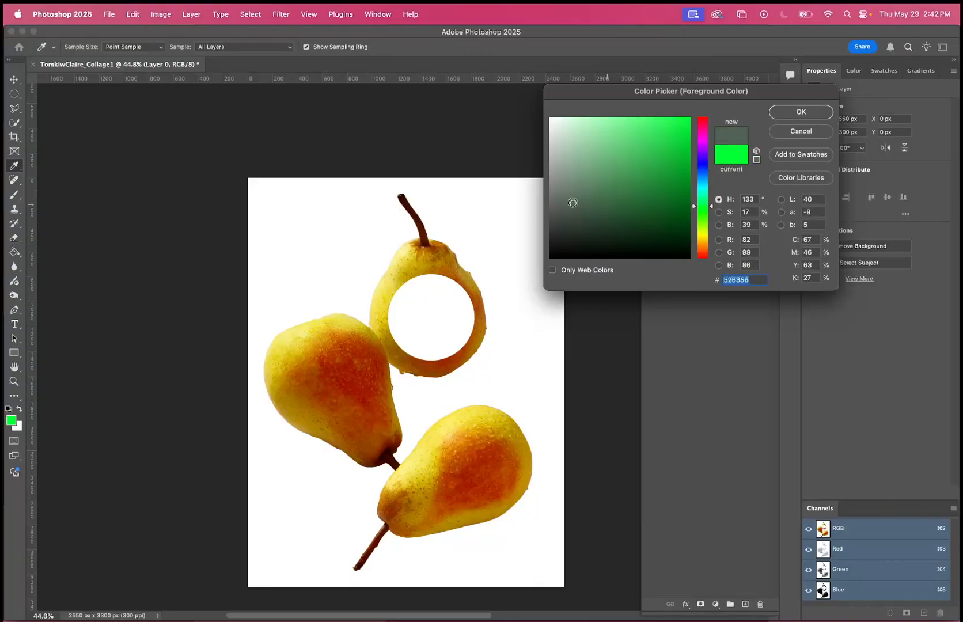
key("Return")
left_click(14, 252)
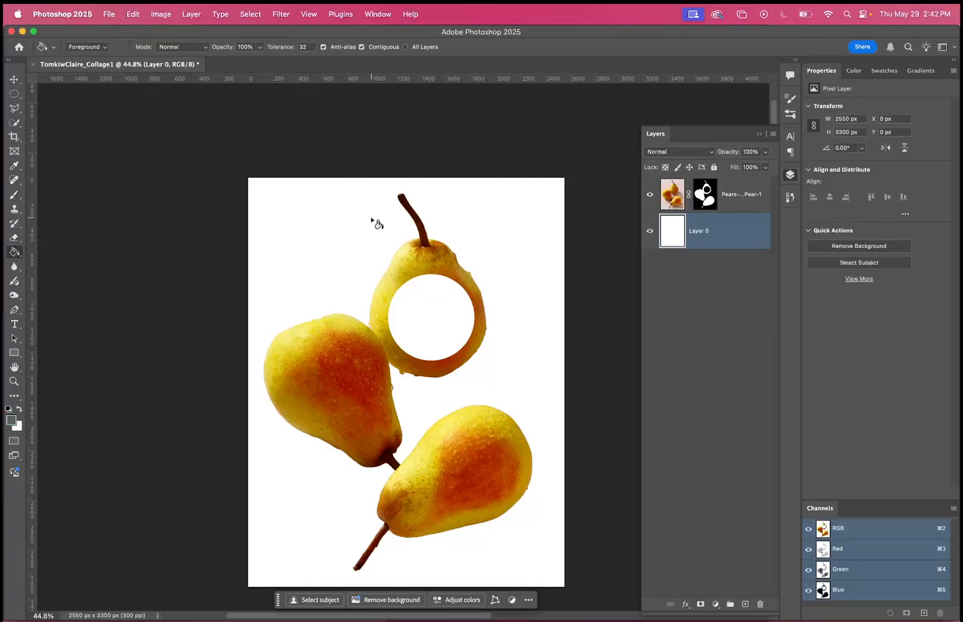
left_click(375, 224)
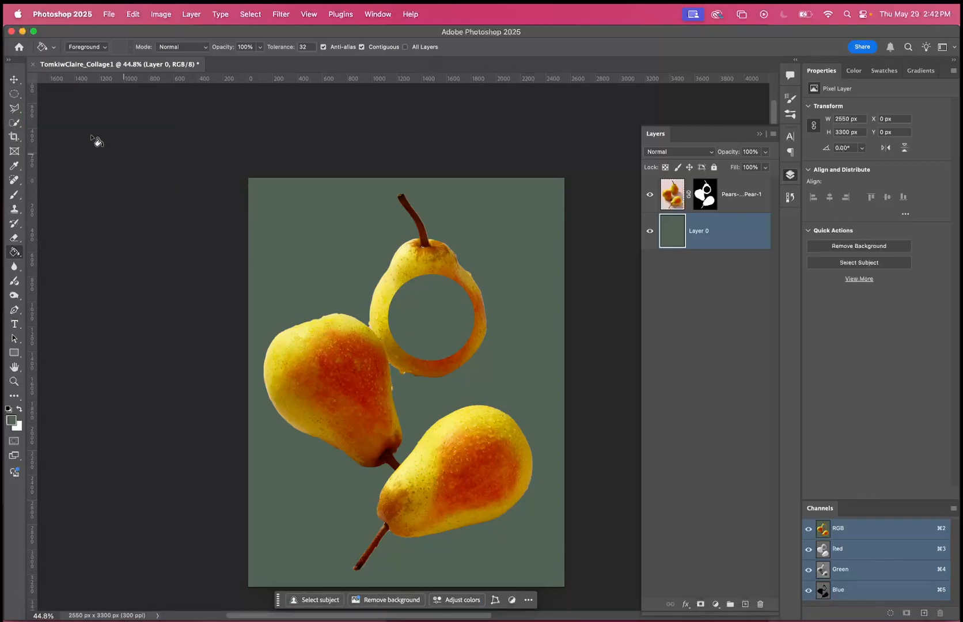
Select the pears layer with the Move tool, and hide and show Layer 0 to examine the hole's transparency.
left_click(14, 80)
left_click(694, 190)
mouse_move(432, 263)
left_mouse_down()
mouse_move(392, 276)
mouse_move(379, 340)
mouse_move(426, 356)
mouse_move(476, 248)
mouse_move(430, 265)
left_mouse_up()
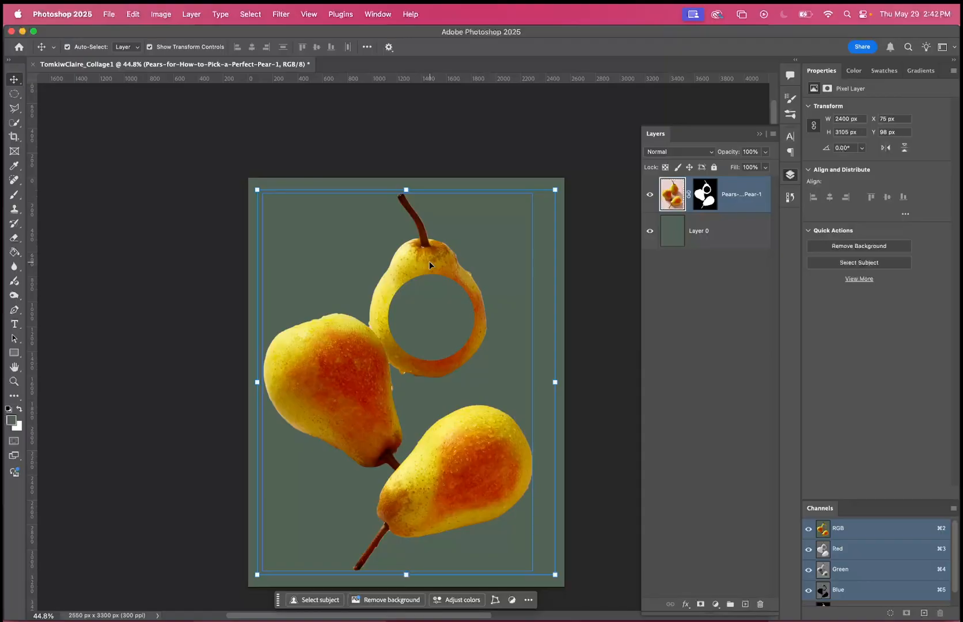
left_click(650, 231)
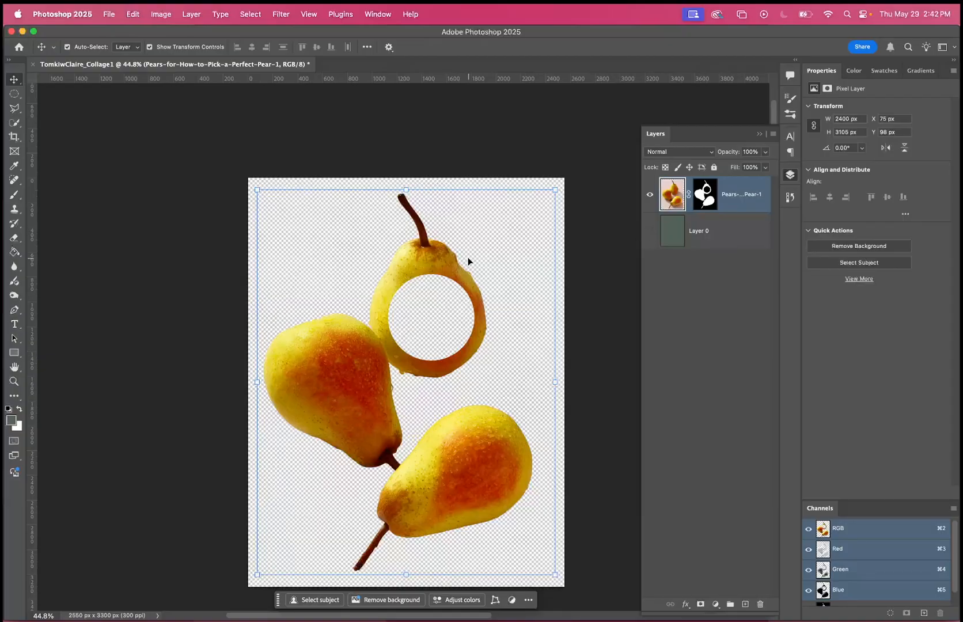
left_click(650, 231)
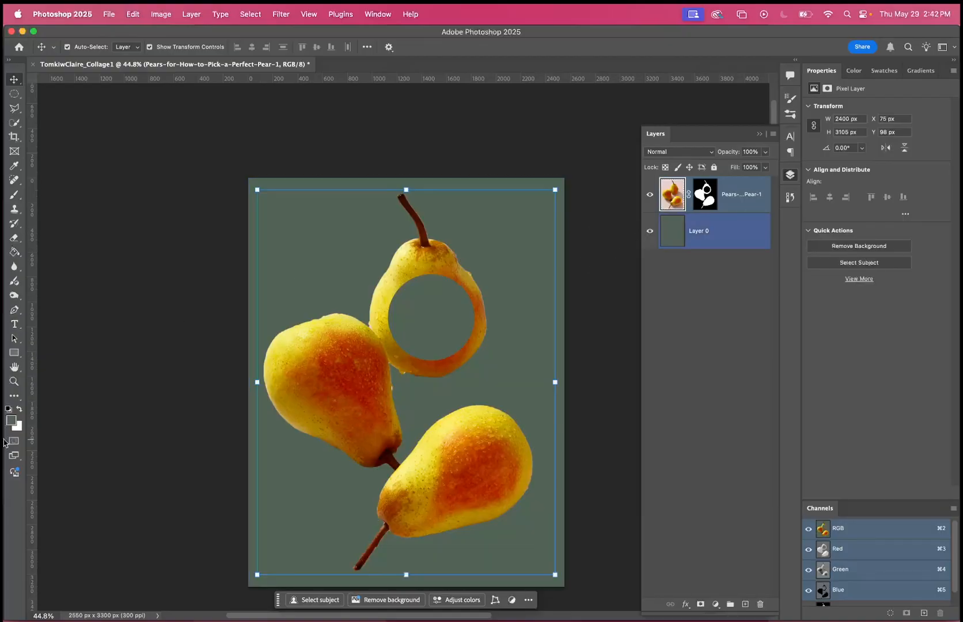
Swap the foreground and background colours and fill Layer 0 with white using the Paint Bucket.
key("x")
left_click(382, 257)
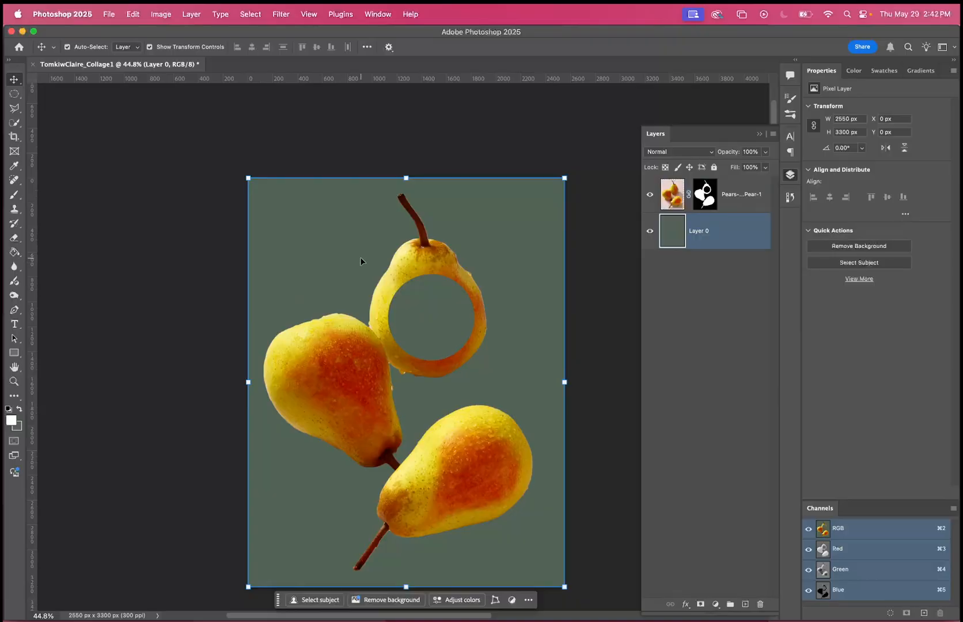
left_click(15, 252)
left_click(279, 254)
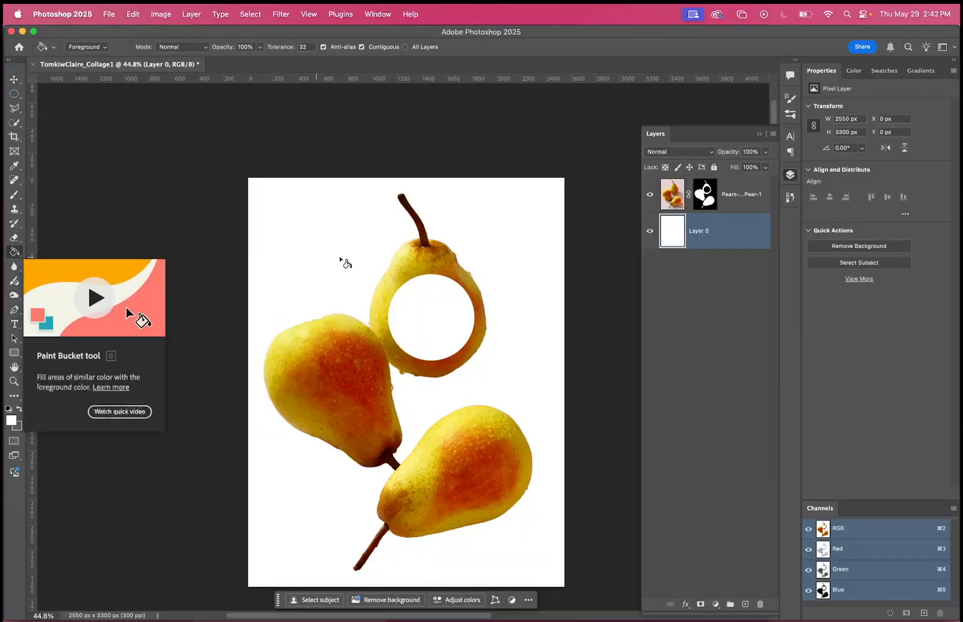
Select the pears layer and alternate between its image and its layer mask to compare which one is active, ending with no layer selected.
left_click(15, 79)
left_click(415, 277)
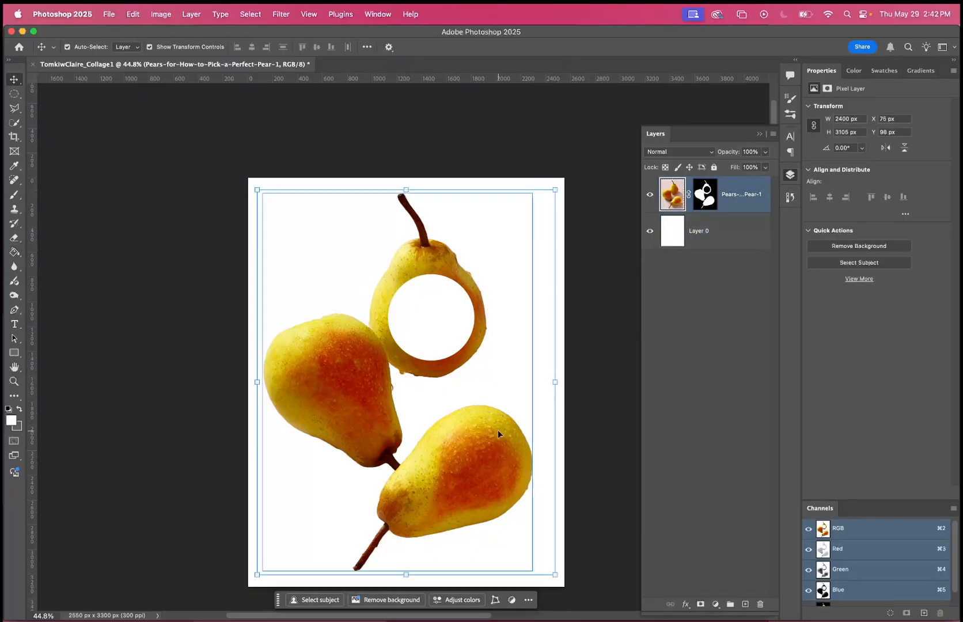
left_click(720, 190)
left_click(709, 196)
left_click(678, 193)
left_click(706, 196)
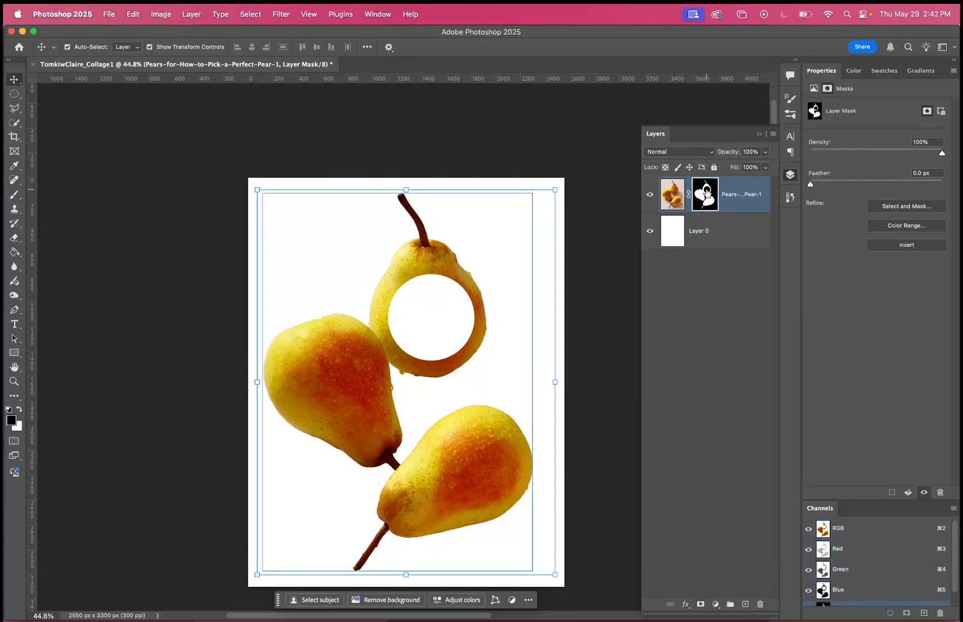
left_click(676, 193)
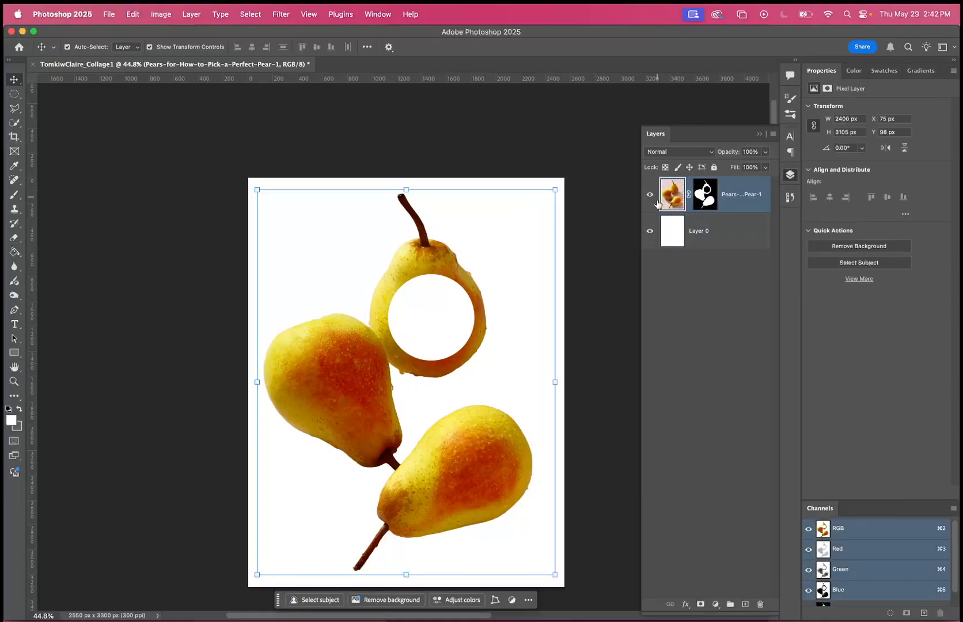
left_click(705, 197)
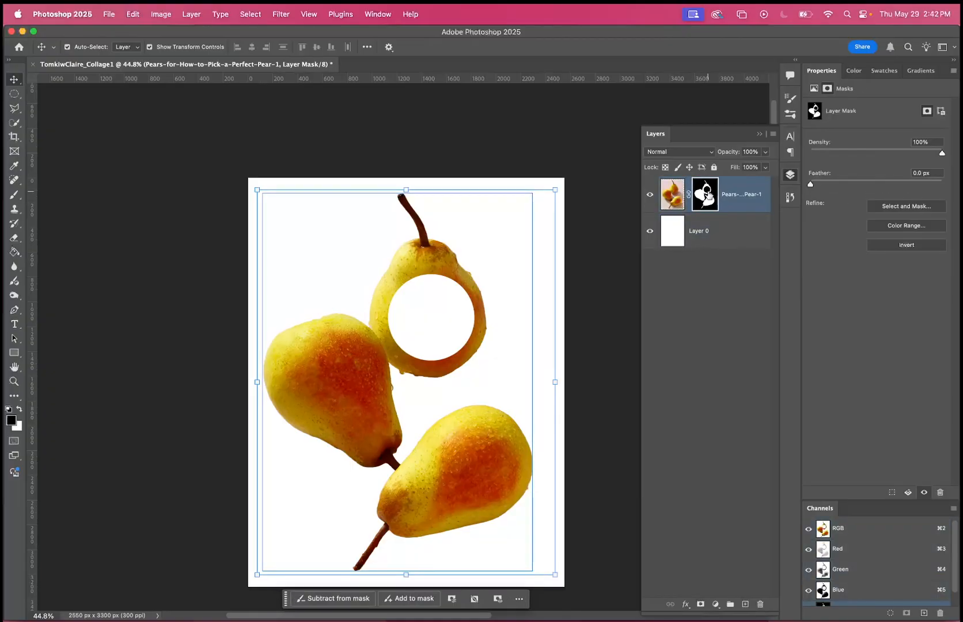
left_click(675, 192)
left_click(459, 156)
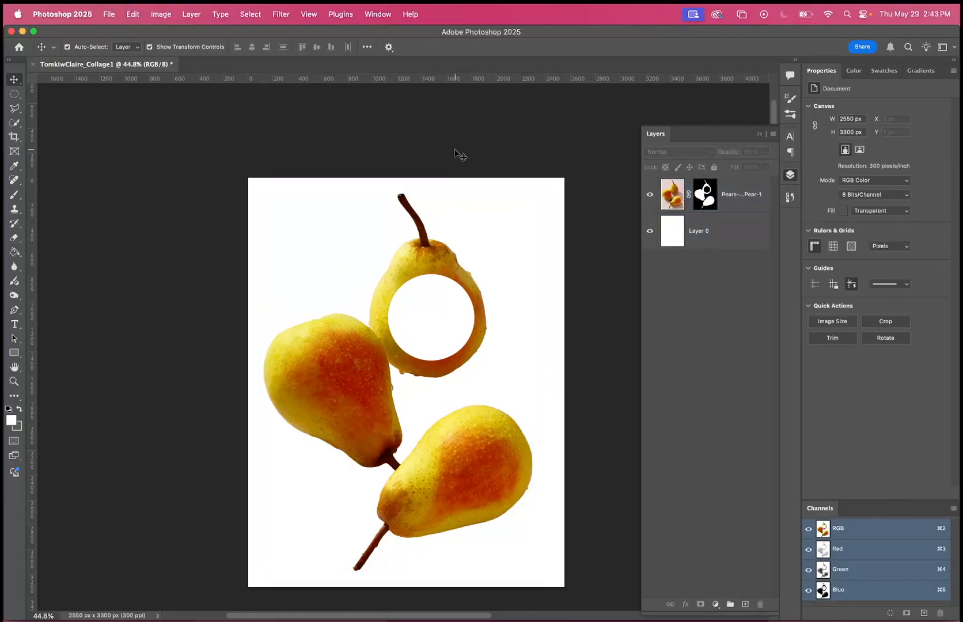
left_click(421, 253)
key("super+t")
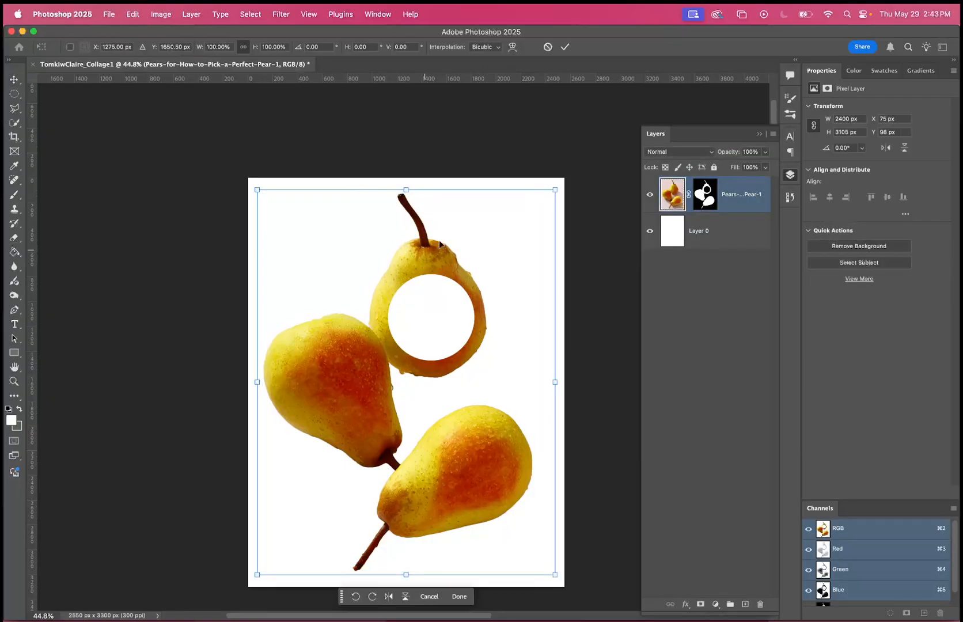
left_click_drag(557, 187, 536, 171)
left_click(549, 50)
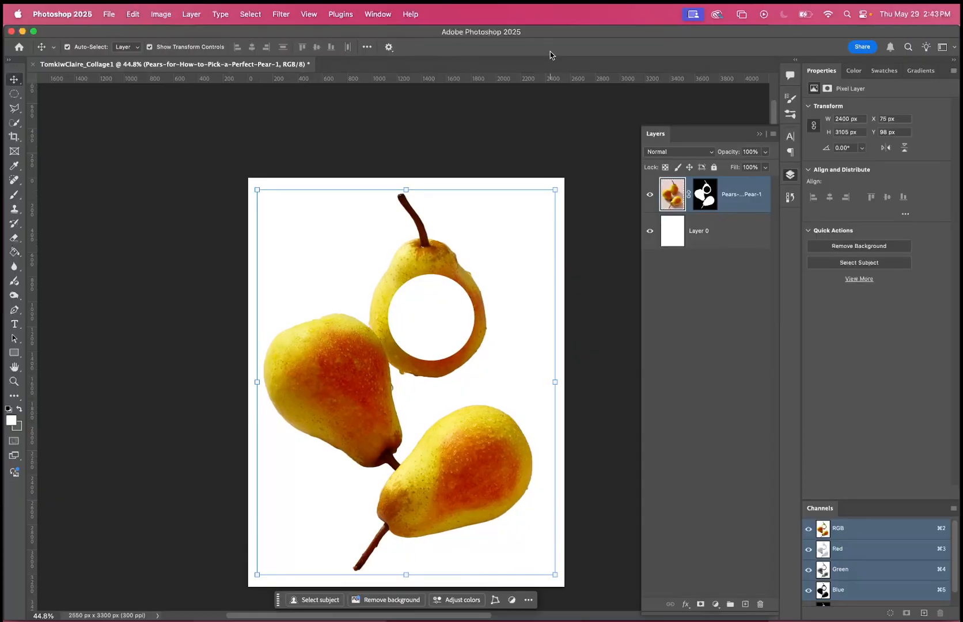
Scale the pears layer up to 2422 × 3133 px with Free Transform.
left_click(132, 14)
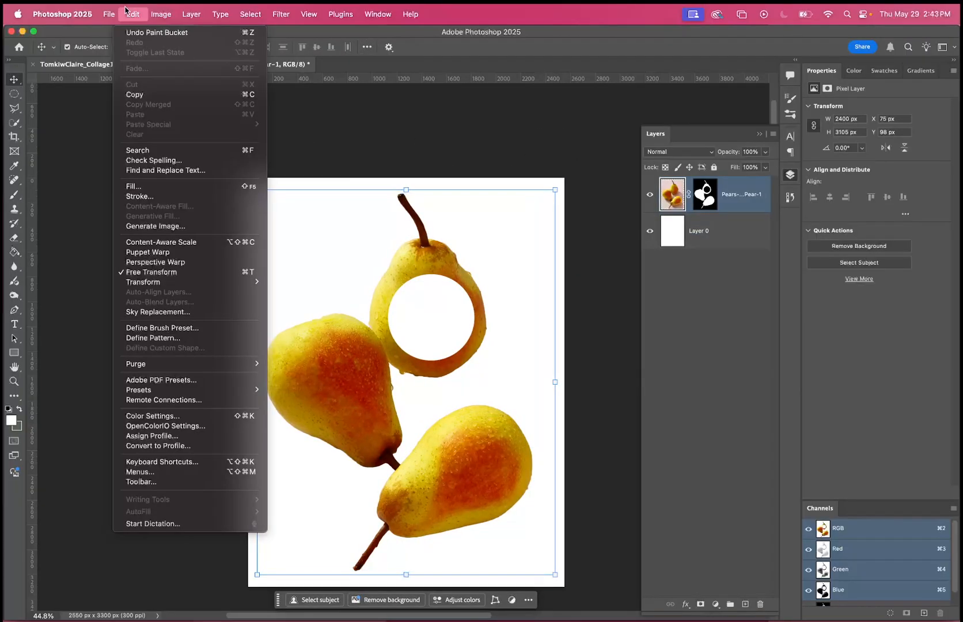
left_click(138, 276)
left_click_drag(552, 190, 526, 243)
key("Return")
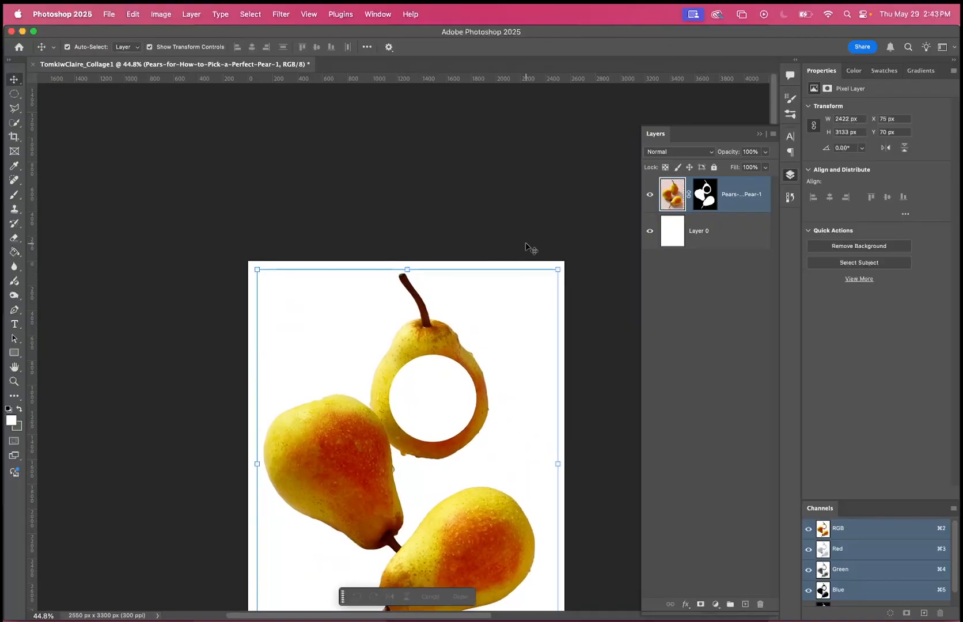
Place the istockphoto "BIG SALE!!!" JPG from the demo folder, enlarge it to 1143 × 762 px and let it overlap the canvas's right edge.
scroll(544, 273, "down", 5)
scroll(544, 272, "right", 4)
scroll(544, 273, "up", 4)
scroll(543, 273, "left", 3)
scroll(544, 272, "down", 4)
scroll(544, 272, "right", 2)
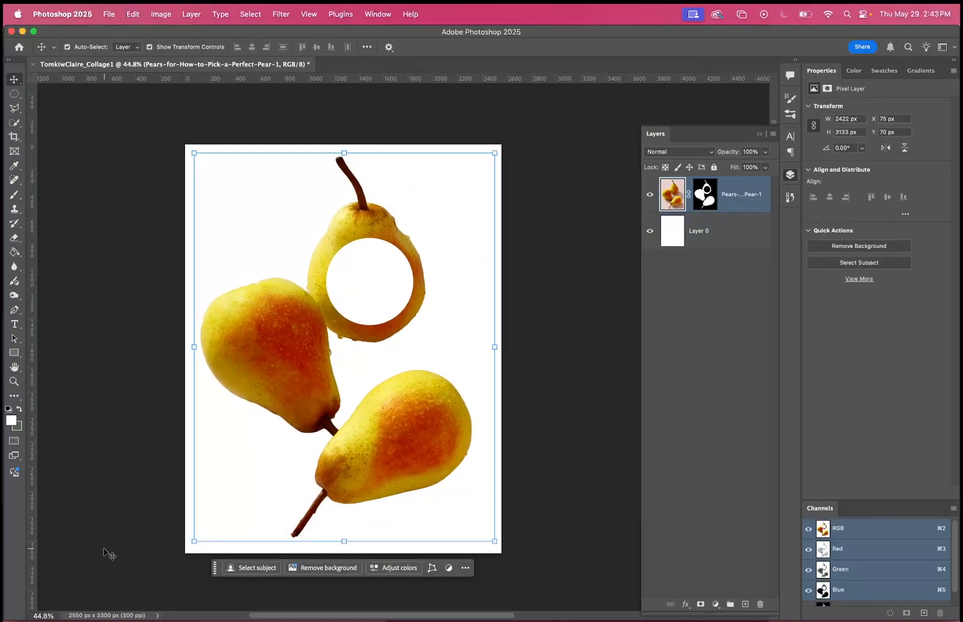
left_click(42, 614)
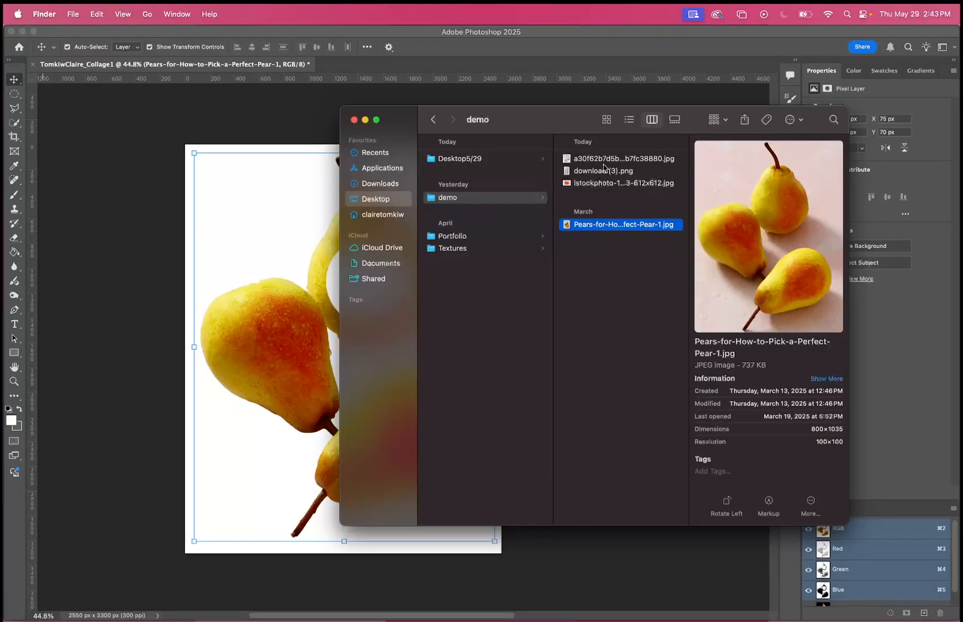
left_click_drag(595, 182, 253, 189)
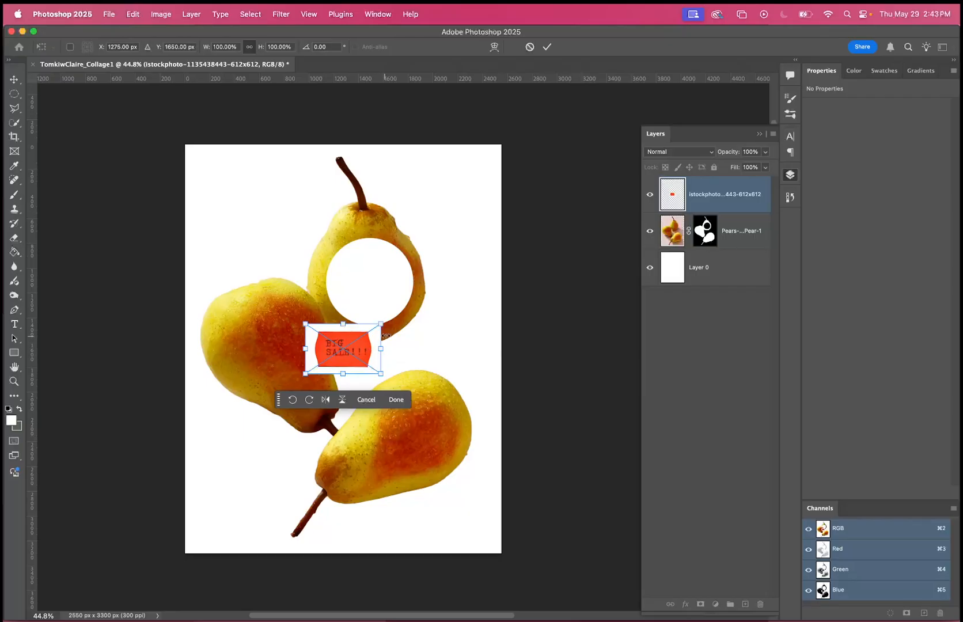
left_click_drag(363, 338, 538, 228)
key("Return")
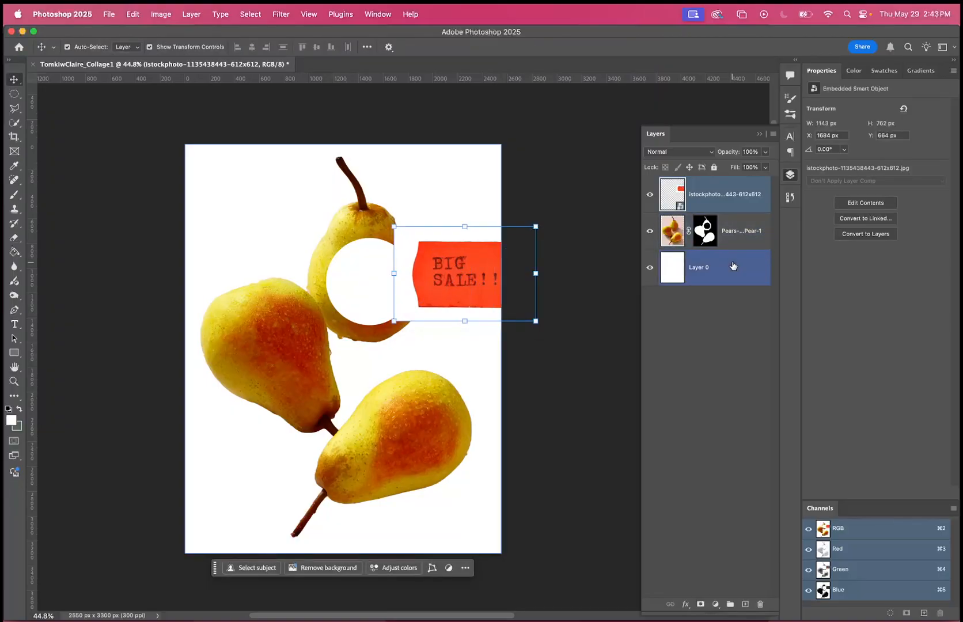
Reset the colours to their defaults and fill Layer 0 with black using the Paint Bucket.
left_click(667, 271)
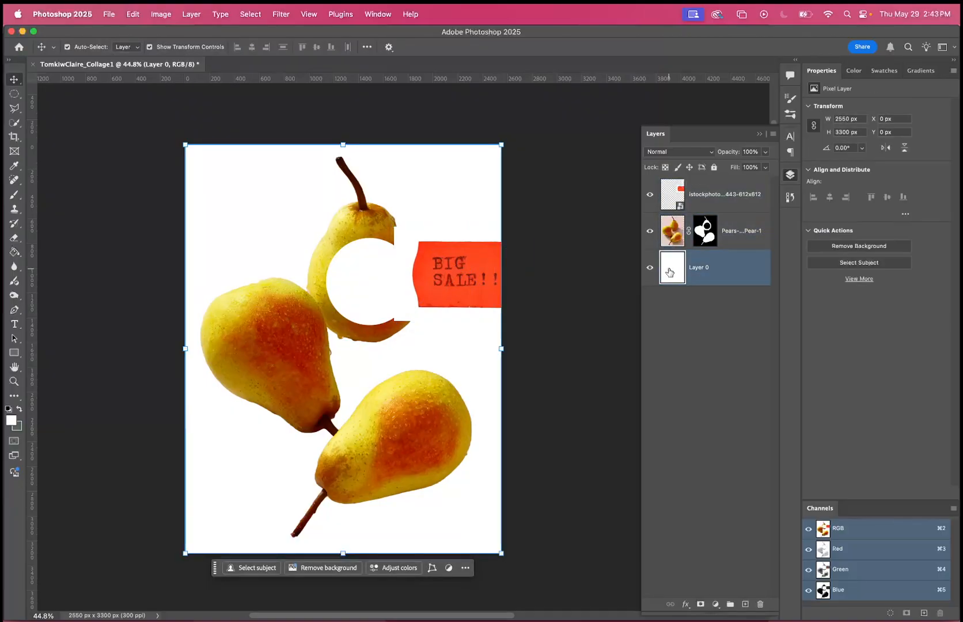
left_click(14, 252)
left_click(8, 410)
left_click(221, 231)
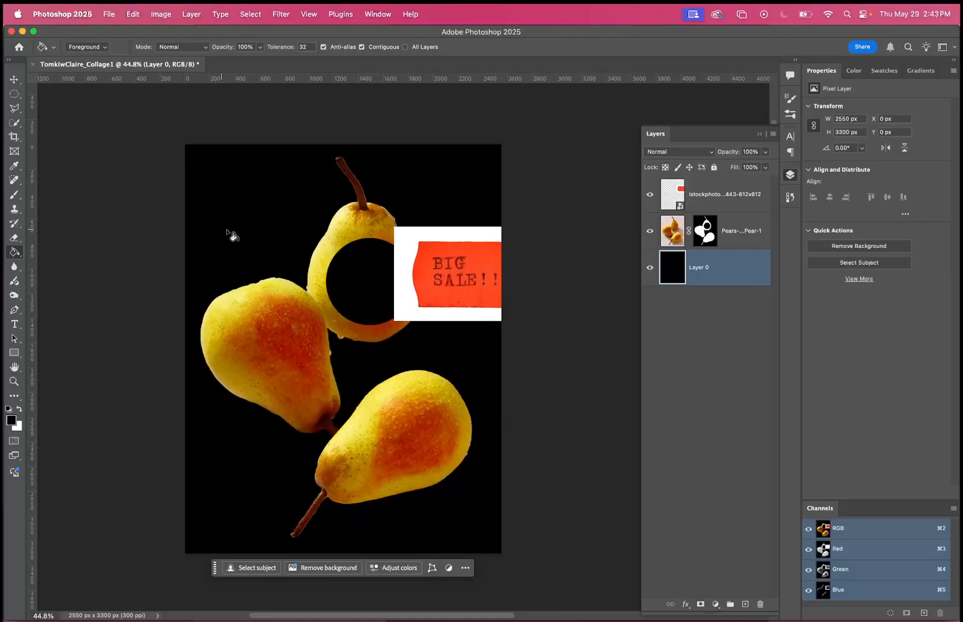
Move the BIG SALE!!! image over the pears and on past the canvas's right edge to X 2550, Y 70 px.
left_click(14, 79)
left_click_drag(456, 255, 394, 298)
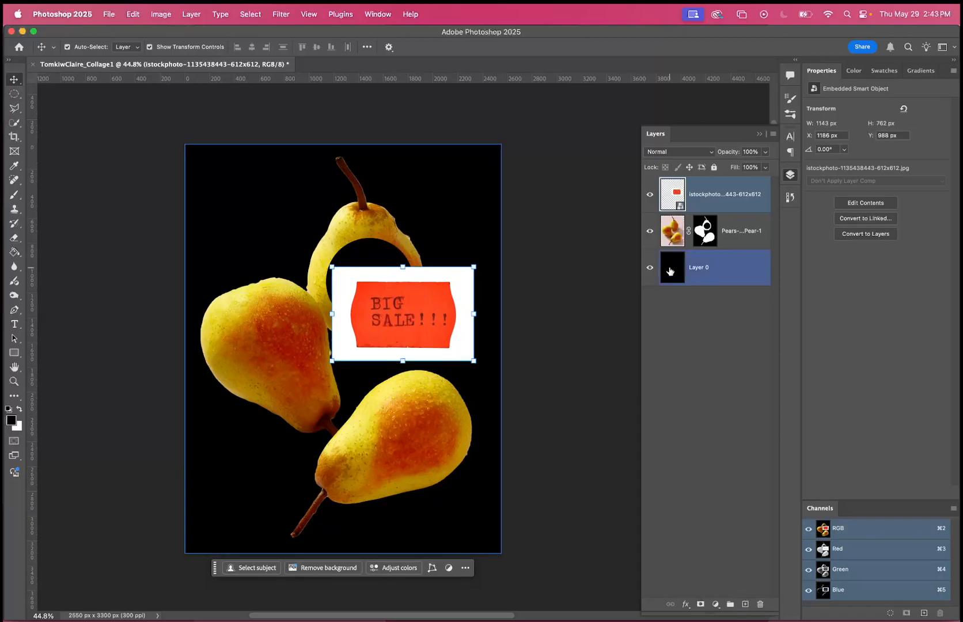
left_click(705, 233)
left_click_drag(417, 331, 586, 199)
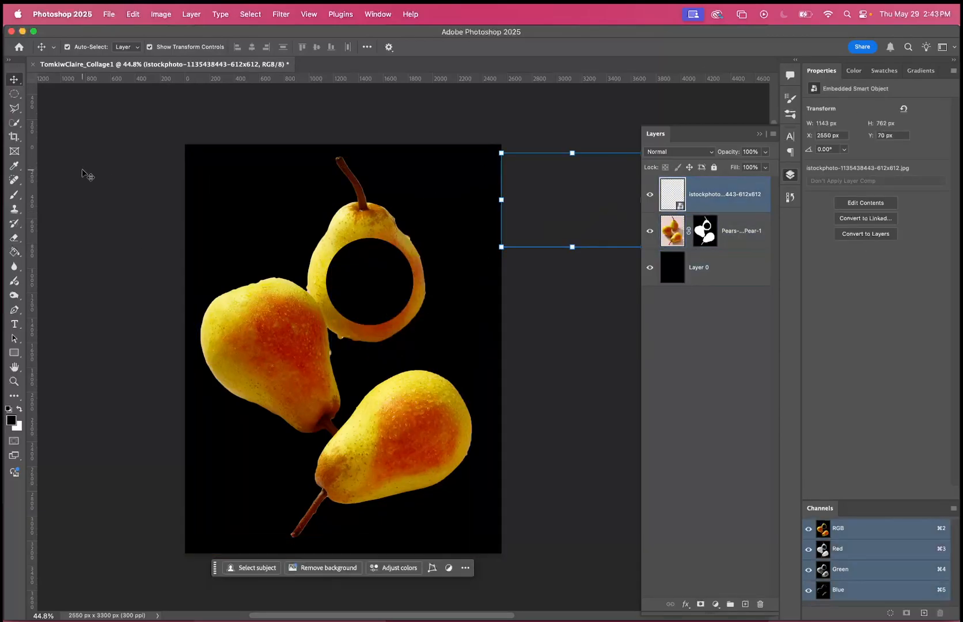
Fill the circular hole in the pears layer's mask with white using the Paint Bucket to restore the whole top pear.
left_click(16, 252)
left_click(20, 409)
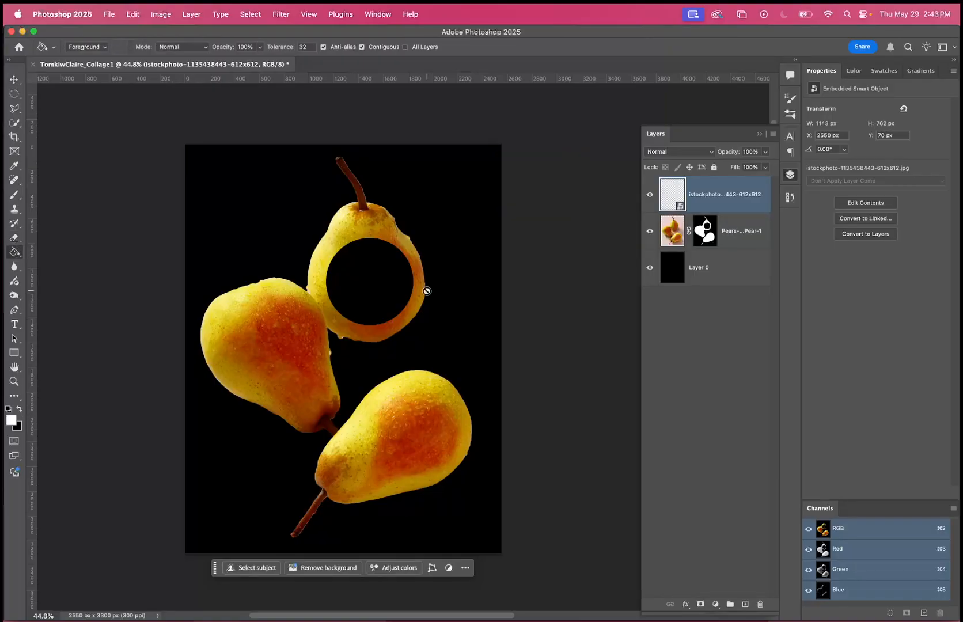
left_click(705, 232)
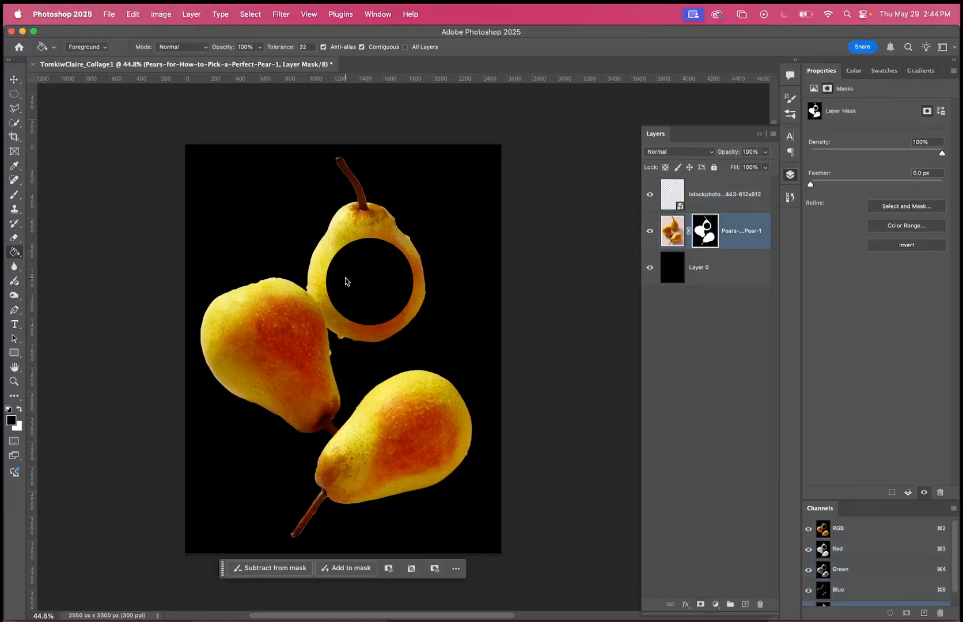
left_click(20, 410)
left_click(391, 284)
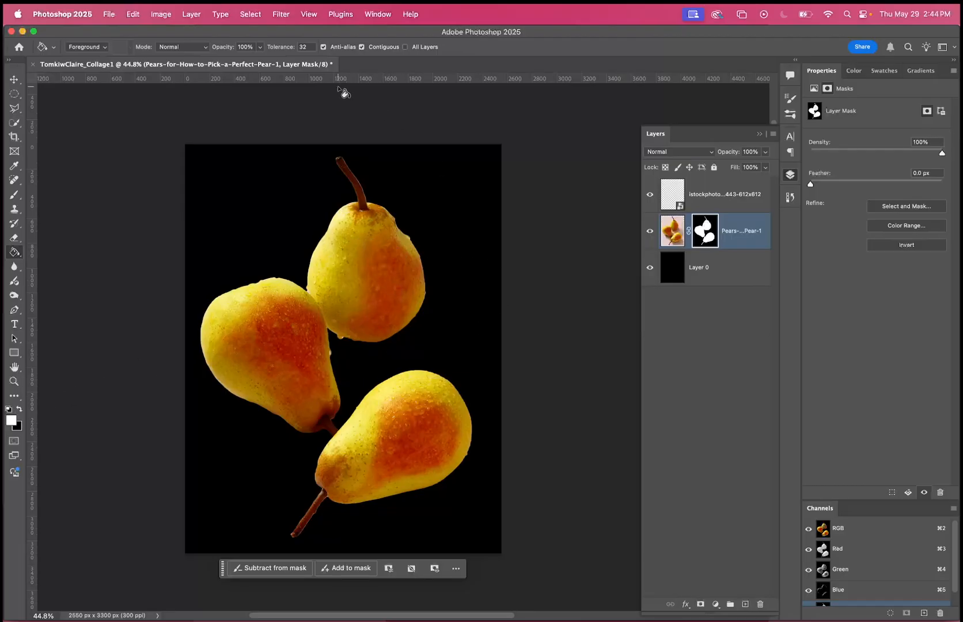
Move the BIG SALE!!! image back onto the canvas over the top pear, at about X 1010, Y 541 px.
left_click(15, 80)
left_click(766, 205)
left_click_drag(554, 185, 299, 237)
left_click(540, 159)
left_click_drag(538, 155, 509, 168)
key("Left")
key("Left")
key("Left")
key("Left")
key("Left")
key("Left")
key("Left")
key("Left")
key("Left")
key("Left")
key("Left")
key("Left")
key("Left")
key("Left")
key("Left")
key("Left")
key("Left")
key("Left")
key("Left")
key("Left")
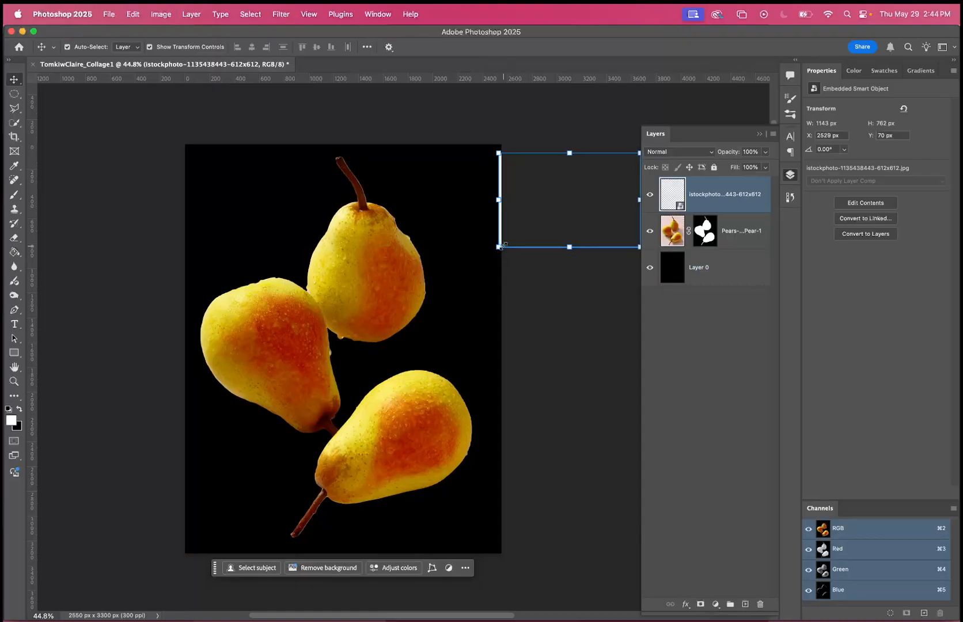
left_click_drag(499, 227, 311, 285)
scroll(399, 290, "up", 5)
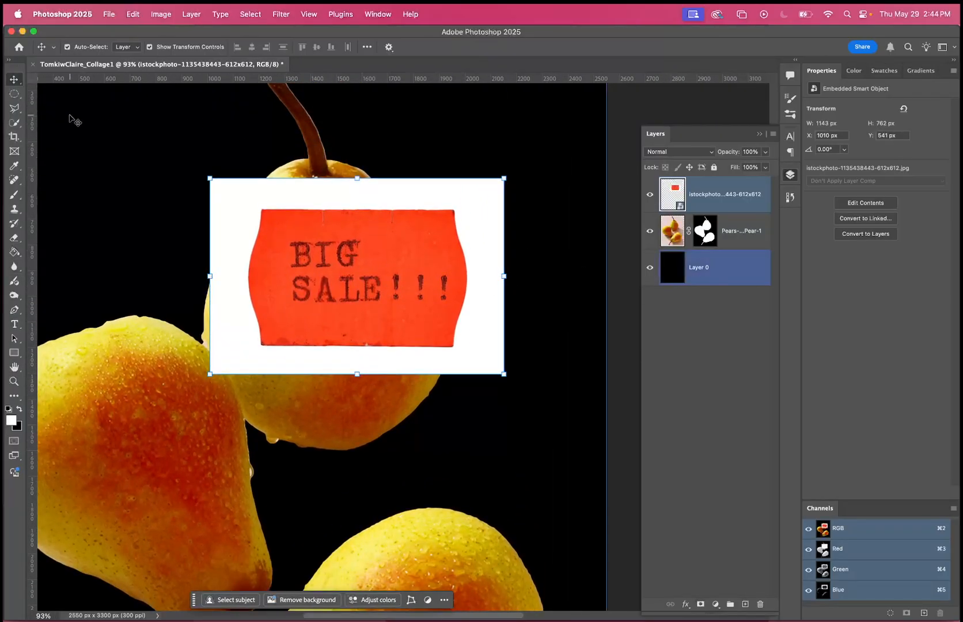
Select the red sale tag with Select Subject, check it in Quick Mask, and turn the selection into a layer mask.
left_click(18, 182)
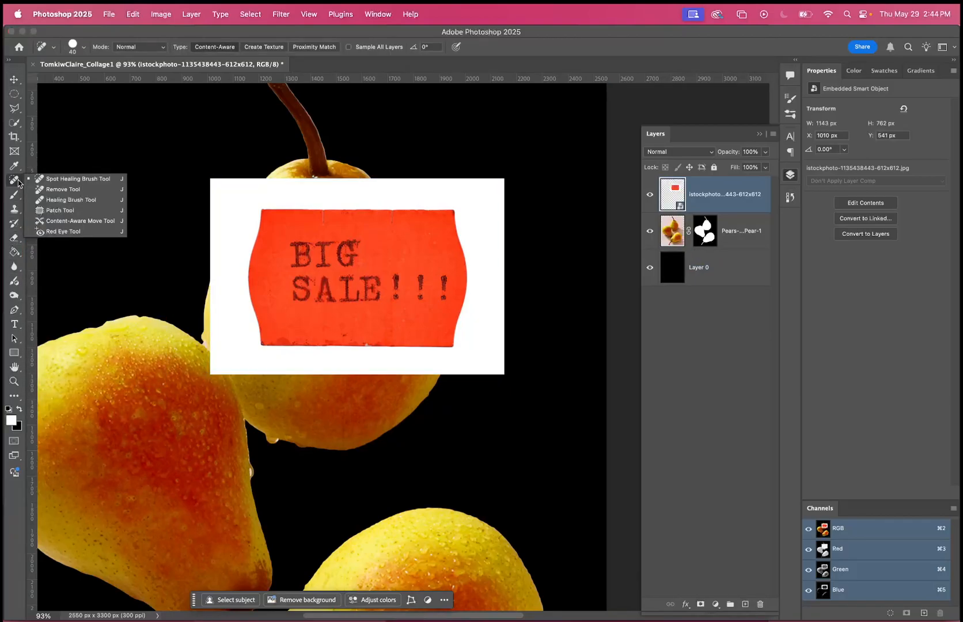
left_click(15, 123)
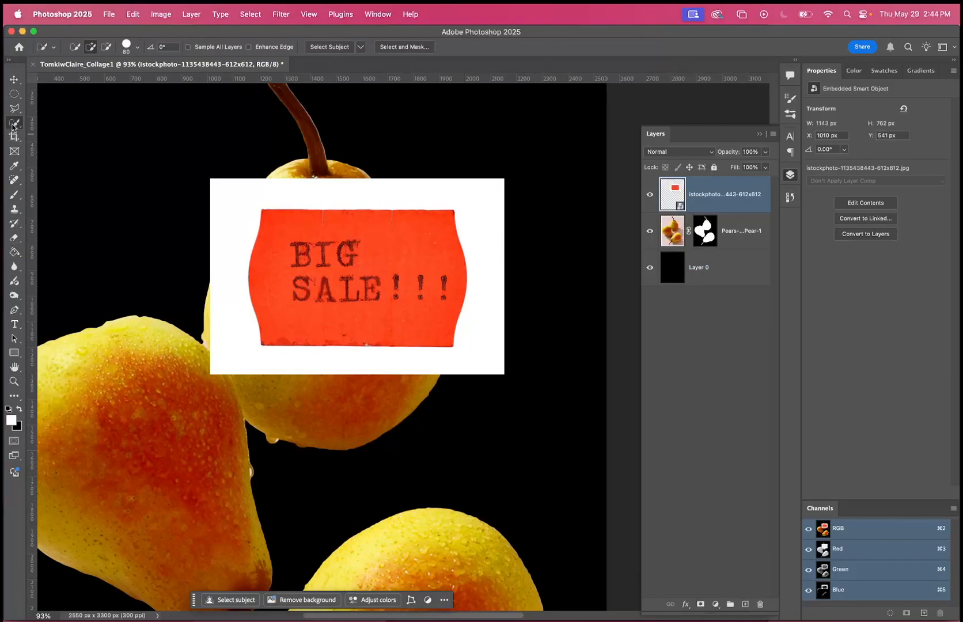
left_click(345, 49)
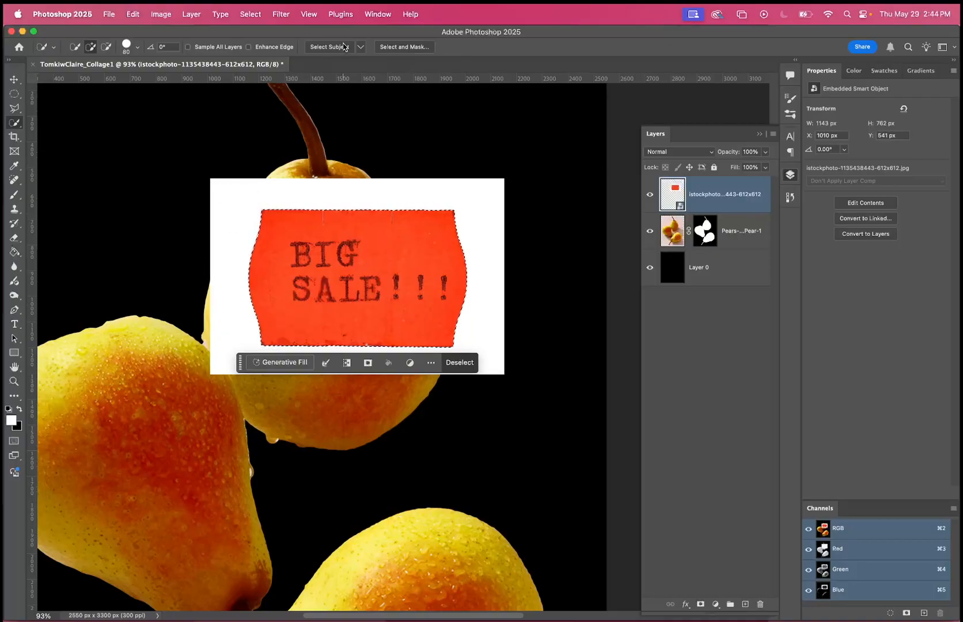
key("q")
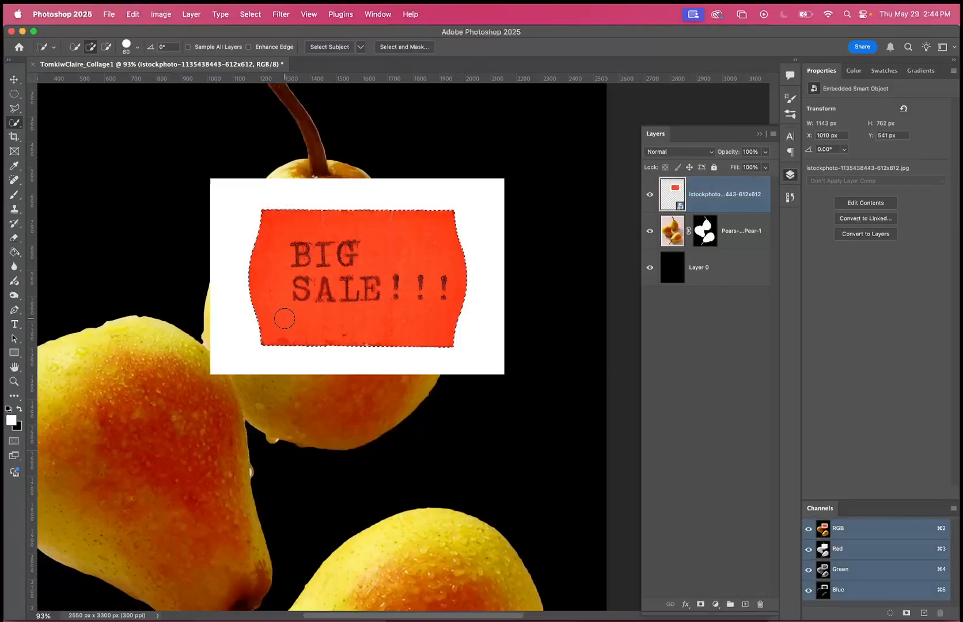
key("q")
left_click(700, 604)
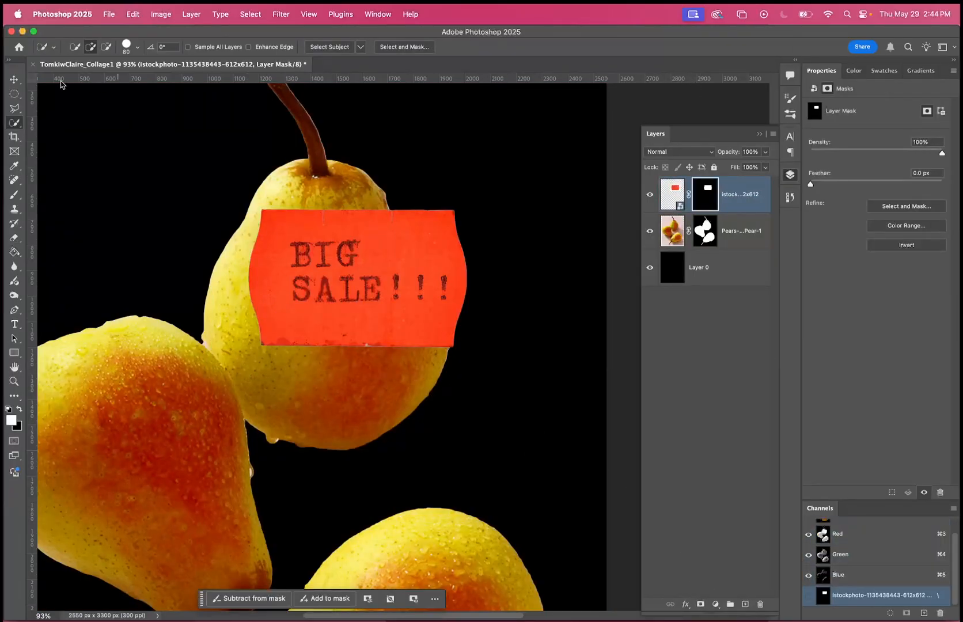
Rotate the masked sale tag about 12.7° clockwise and move it over the lower right side of the top pear.
left_click(17, 79)
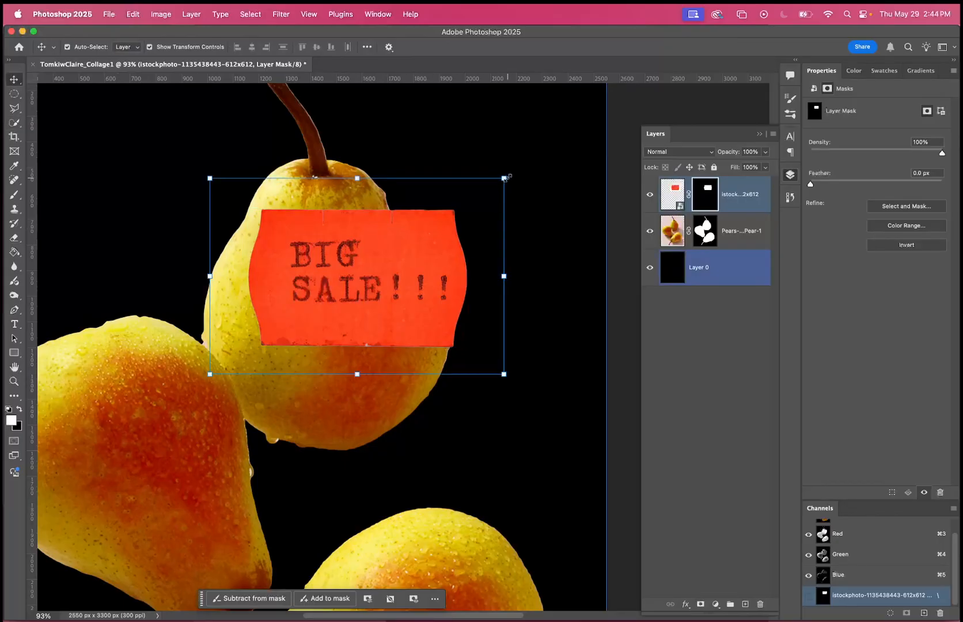
left_click_drag(505, 179, 537, 211)
left_click_drag(412, 253, 491, 366)
scroll(491, 364, "down", 5)
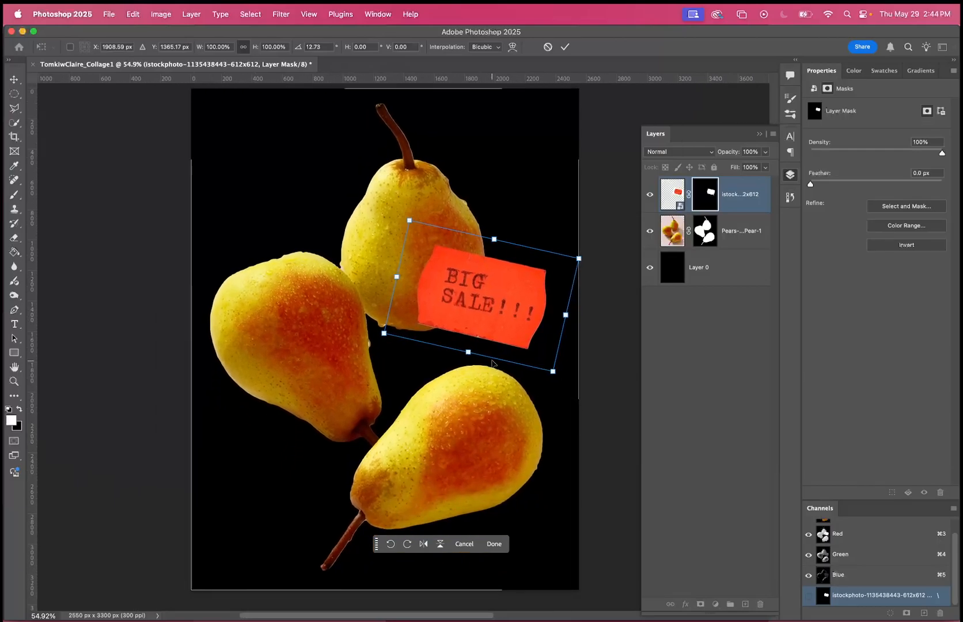
left_click(494, 544)
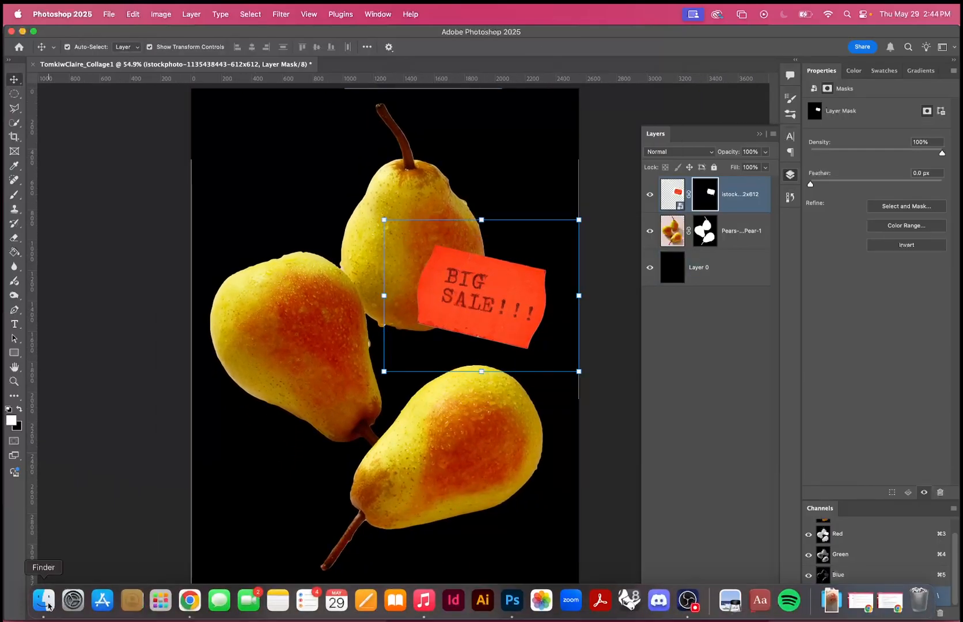
Place the fruit sticker sheet download (3).png from Finder into the collage.
left_click(46, 604)
left_click(619, 173)
left_click_drag(618, 176, 356, 263)
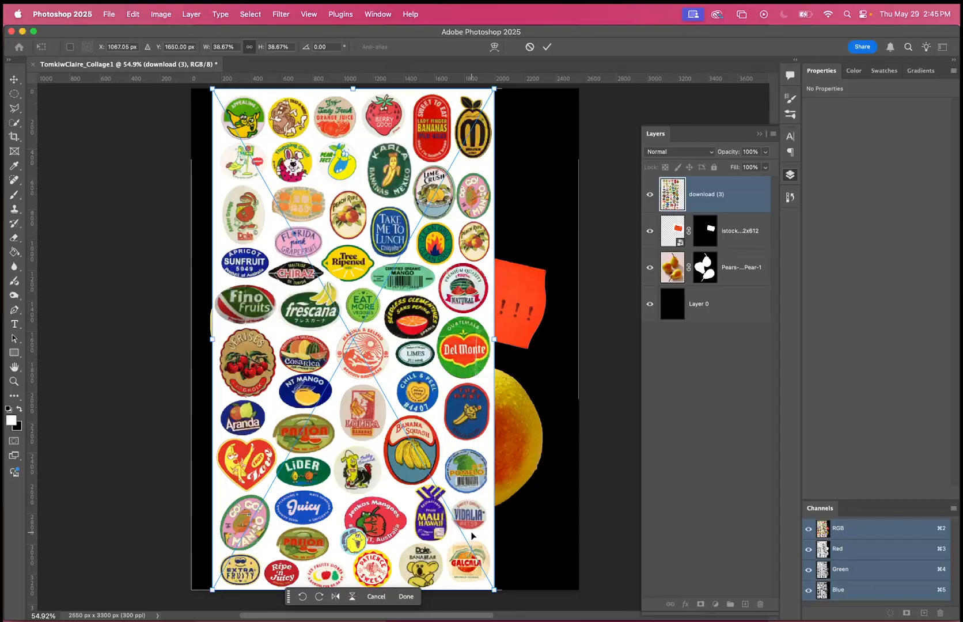
key("Return")
Enlarge the sticker sheet to 3986 × 7090 px and position it so the Del Monte sticker lies over the canvas.
left_click_drag(494, 340, 325, 451)
left_click_drag(481, 338, 486, 415)
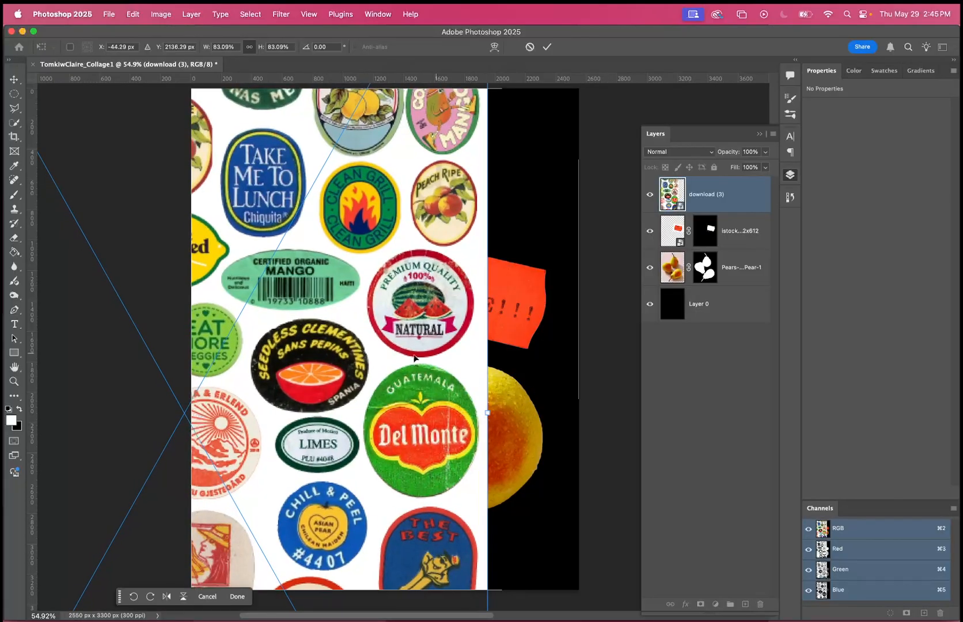
scroll(458, 395, "up", 5)
scroll(466, 394, "down", 3)
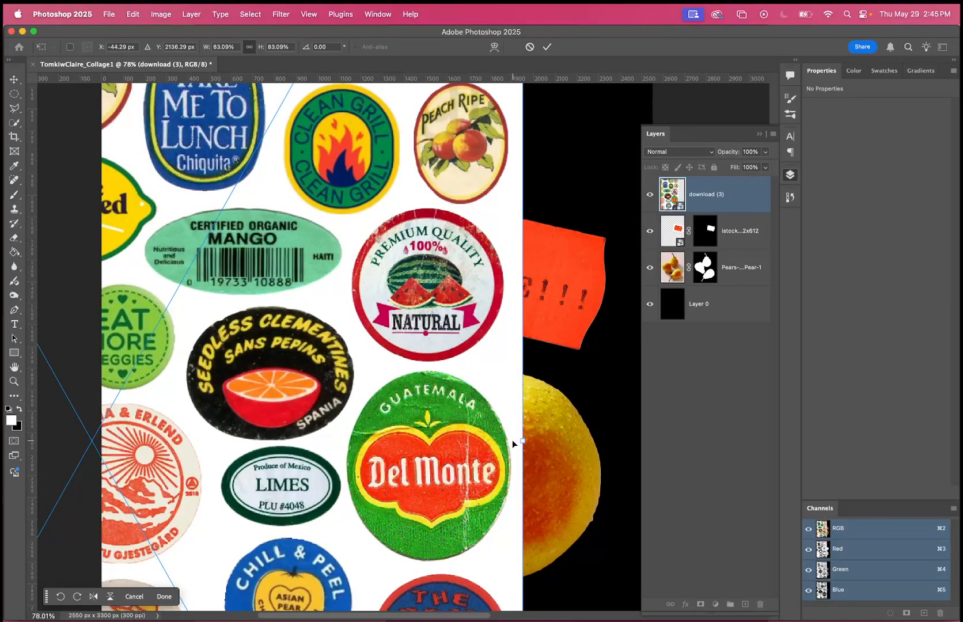
key("Return")
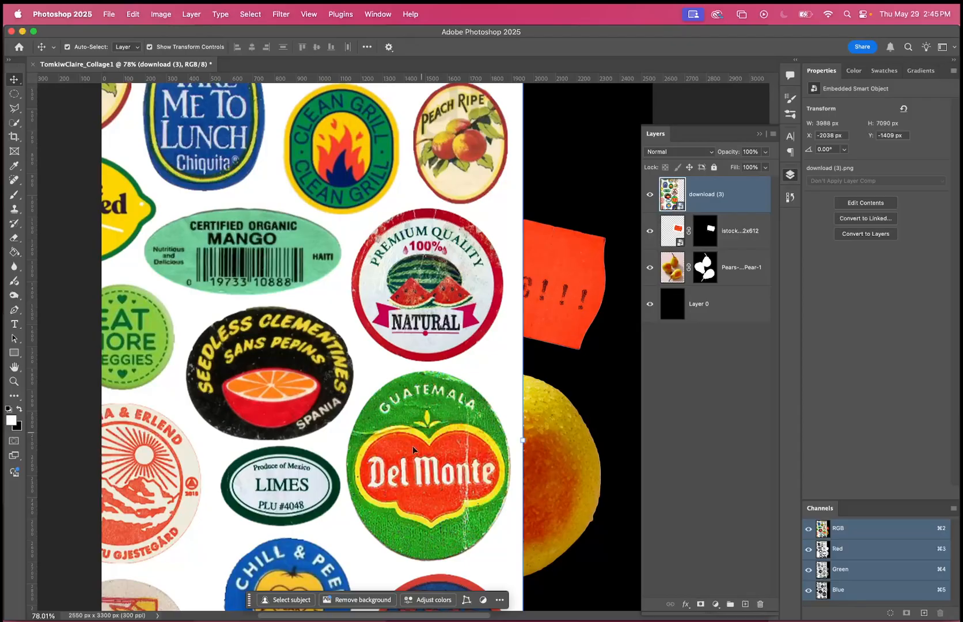
Select the whole green Del Monte sticker with the Quick Selection tool, including its red centre and lettering.
left_click(15, 122)
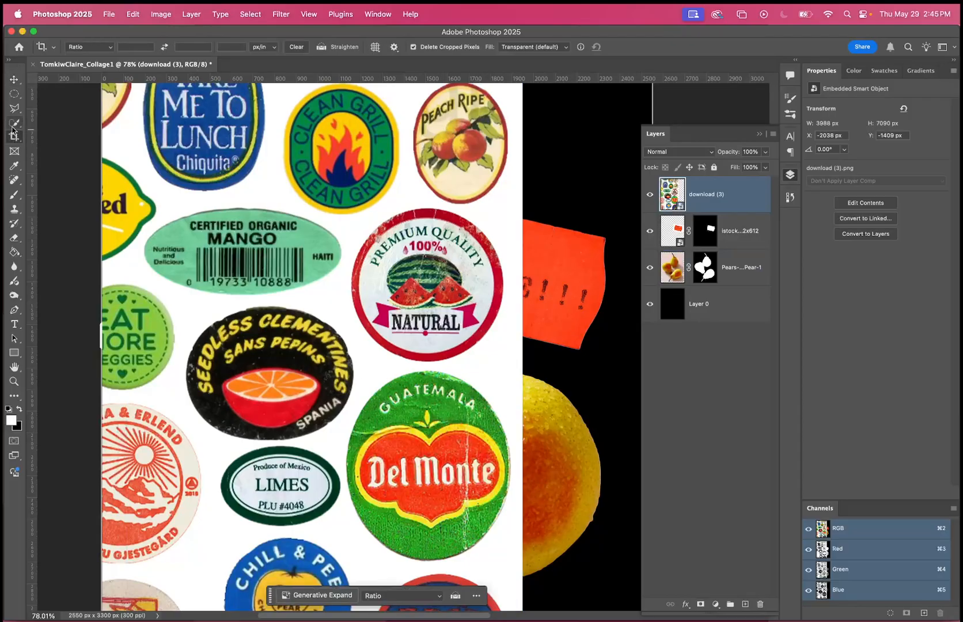
left_click(78, 49)
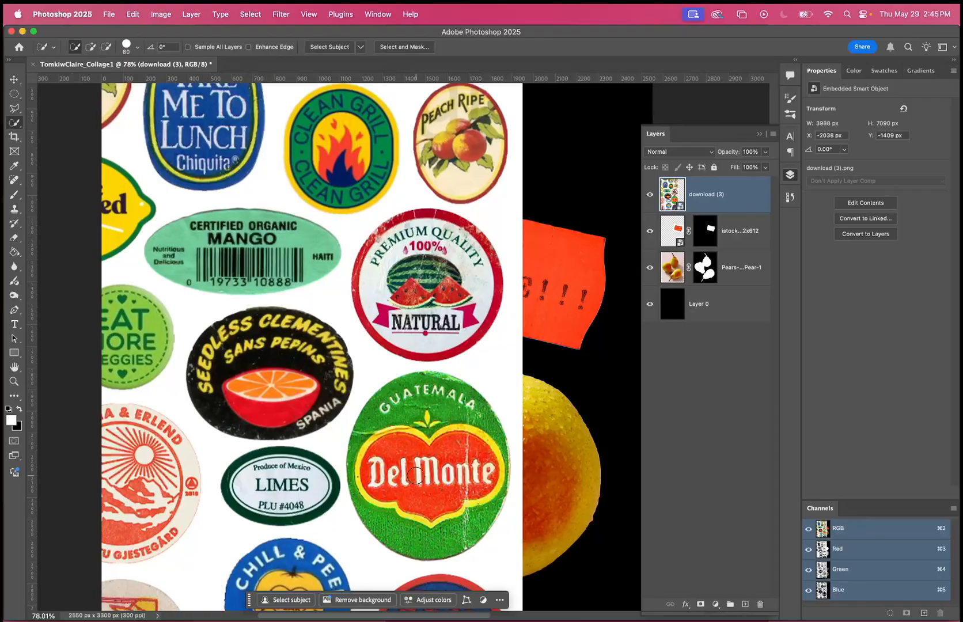
mouse_move(450, 396)
left_mouse_down()
mouse_move(412, 400)
mouse_move(391, 420)
mouse_move(378, 484)
mouse_move(363, 446)
left_mouse_up()
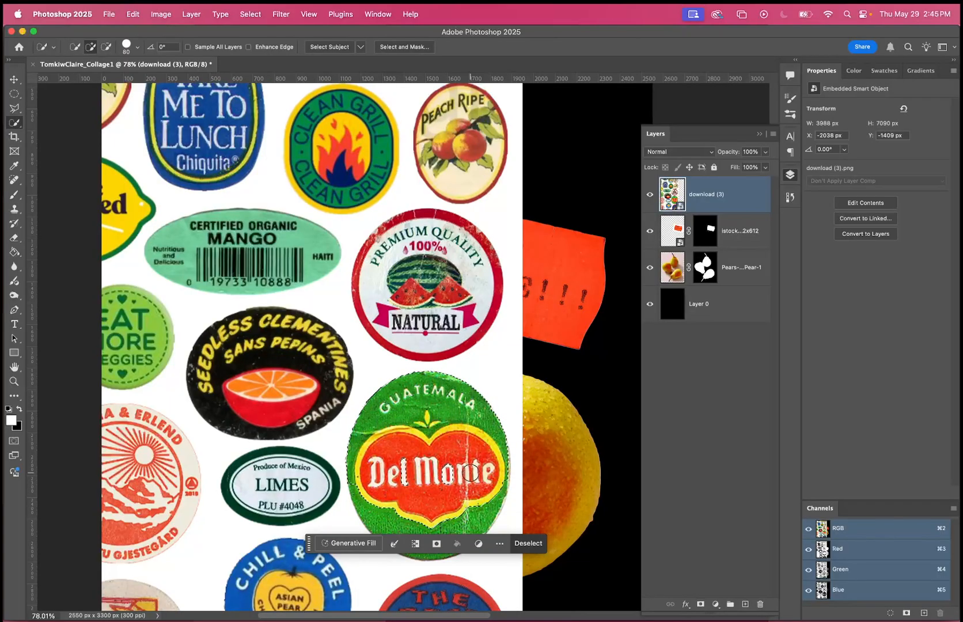
left_click(405, 472)
left_click(450, 473)
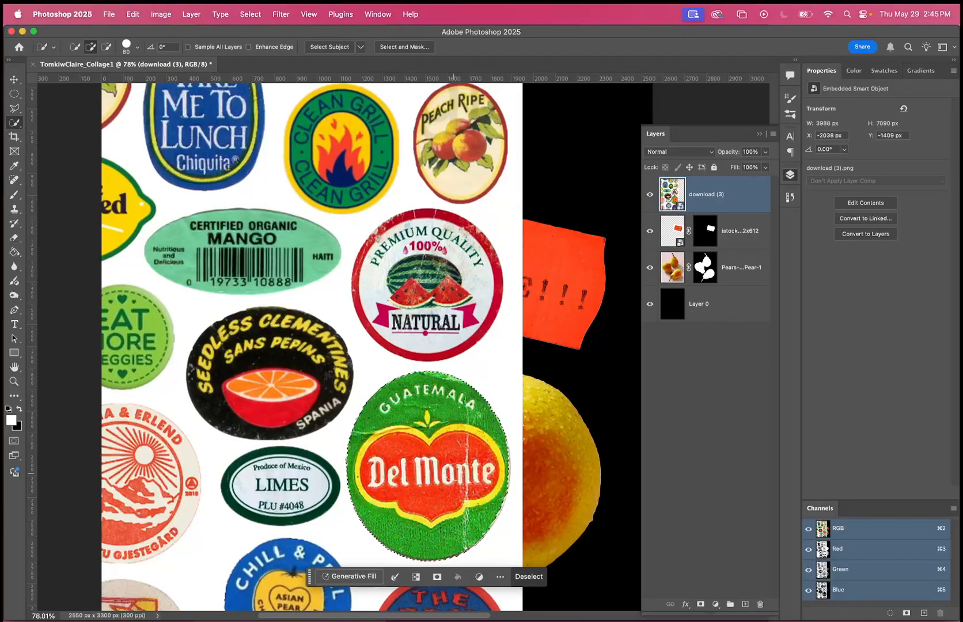
Toggle Quick Mask on and off to check the edges of the Del Monte sticker selection.
key("q")
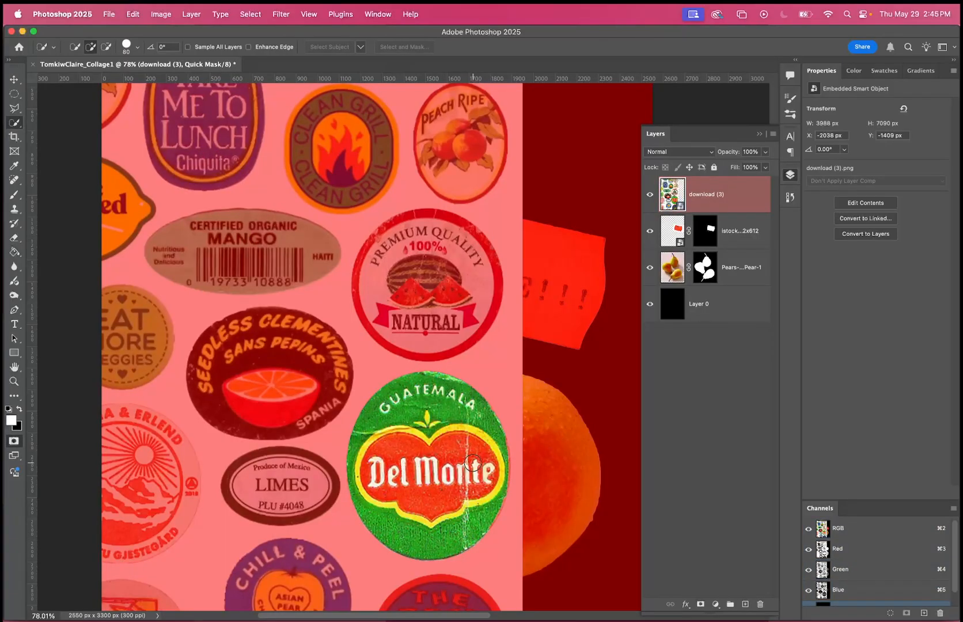
key("q")
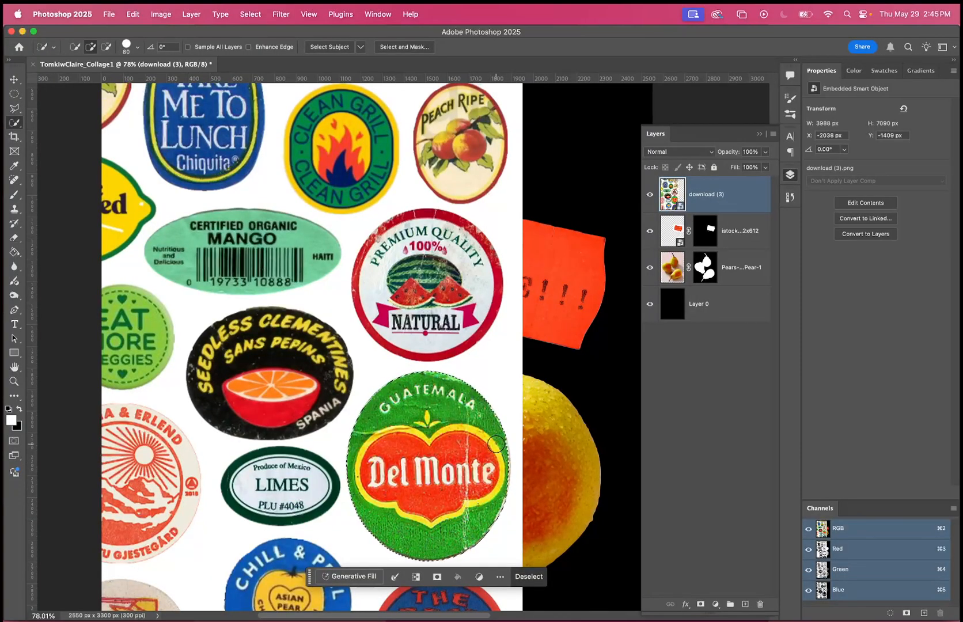
key("q")
key("q")
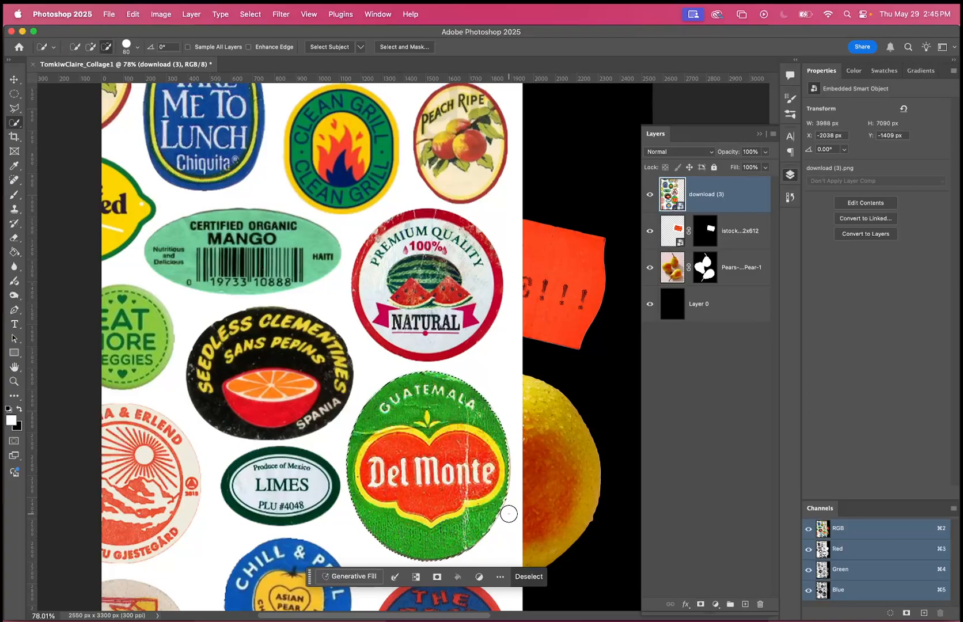
key("q")
key("q")
key("q")
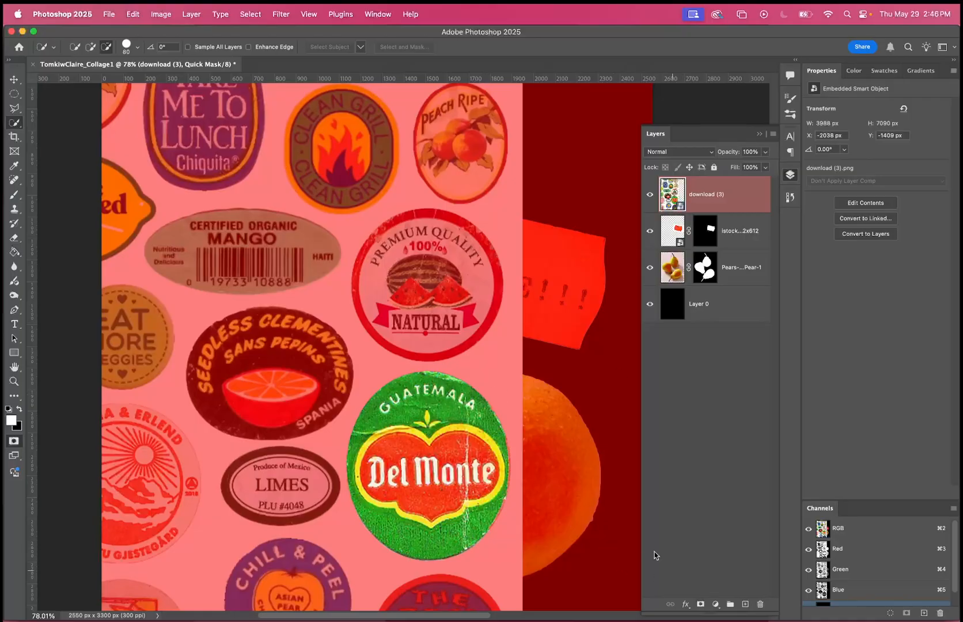
key("q")
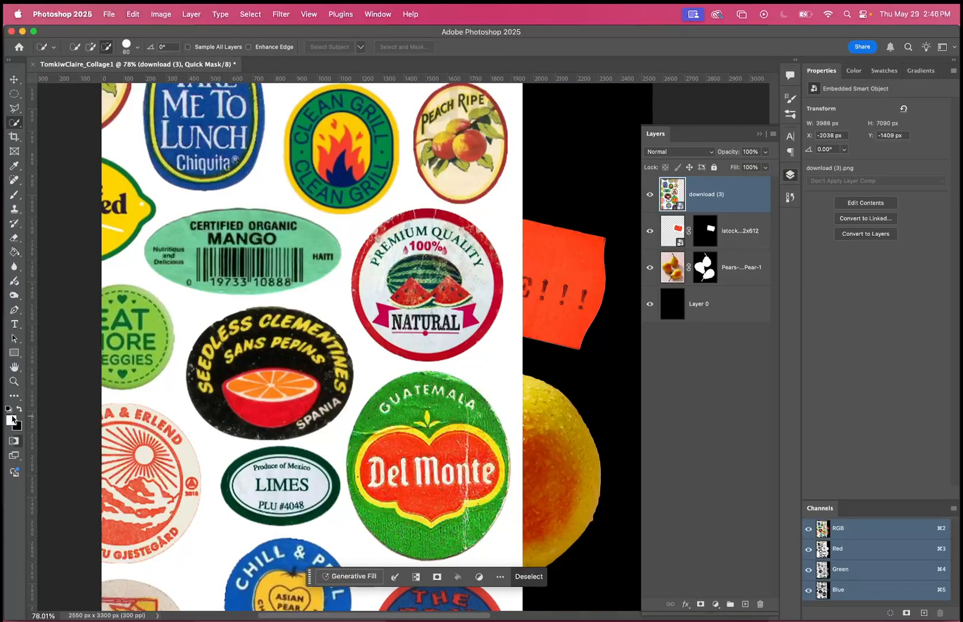
Try adding a layer mask to the download (3) layer while in Quick Mask mode, and undo it.
key("q")
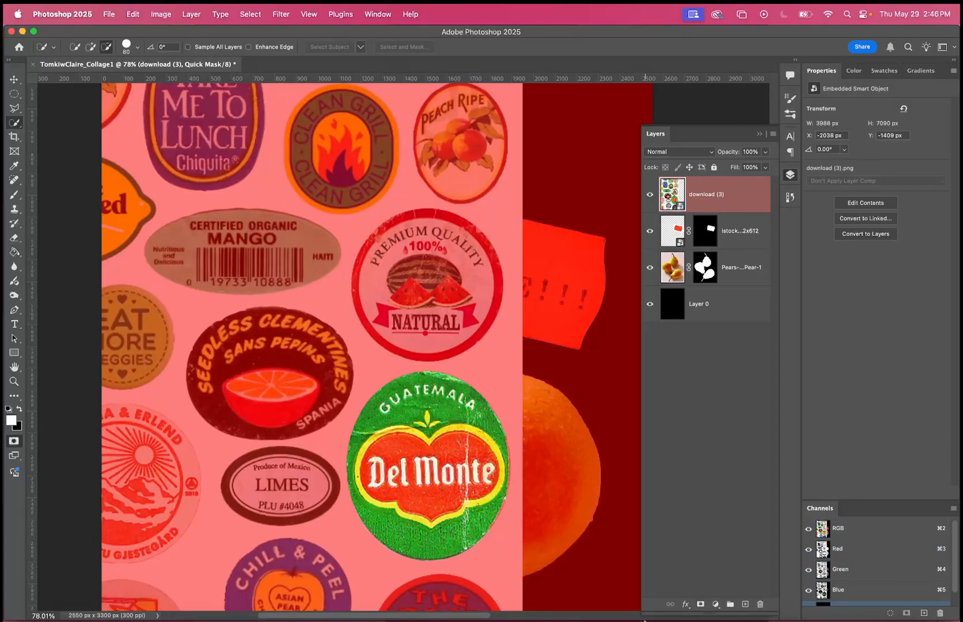
left_click(700, 604)
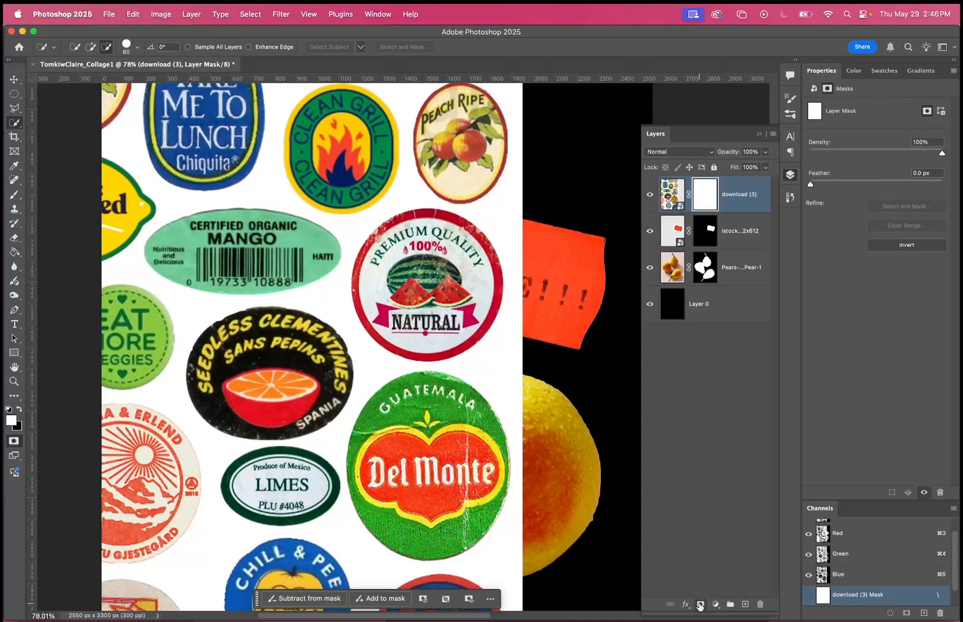
key("super+z")
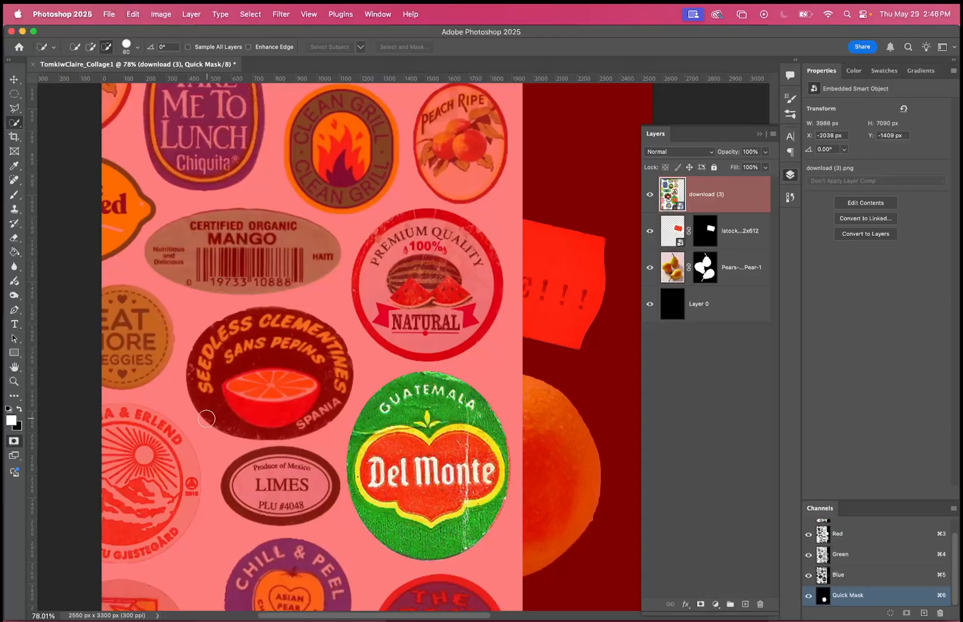
Leave Quick Mask, mask the download (3) layer with the Del Monte sticker selection, and activate the Move tool.
key("q")
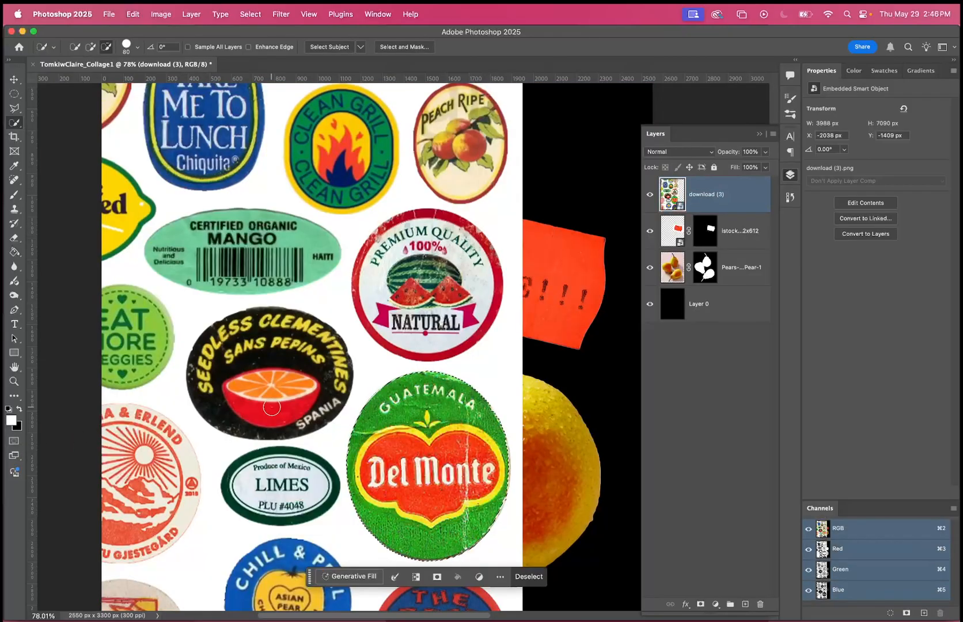
left_click(700, 604)
left_click(16, 79)
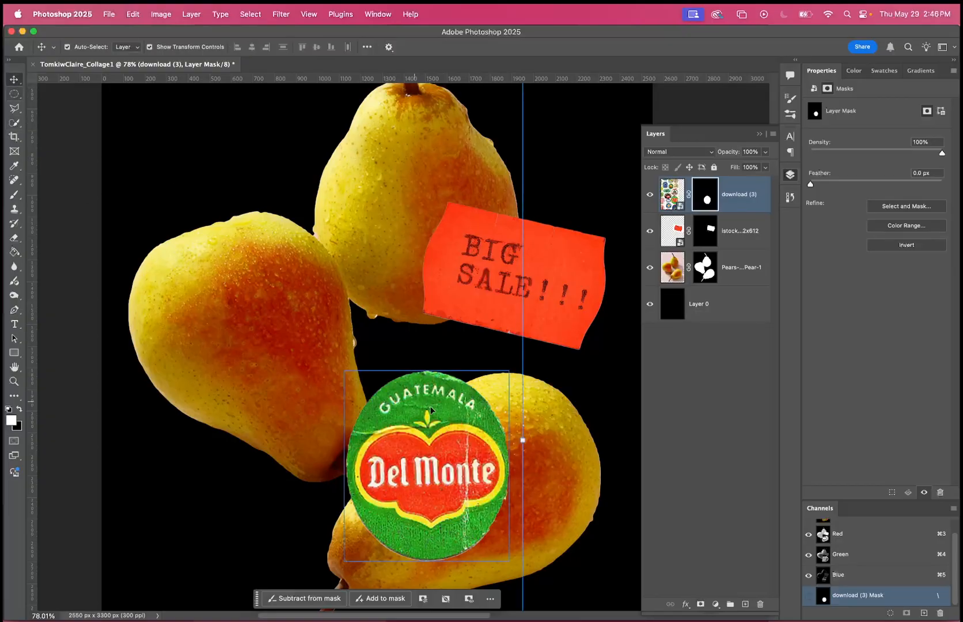
Move the Del Monte sticker below the pear on the left and rotate it about 15° counterclockwise.
scroll(416, 405, "down", 5)
left_click_drag(438, 422, 340, 455)
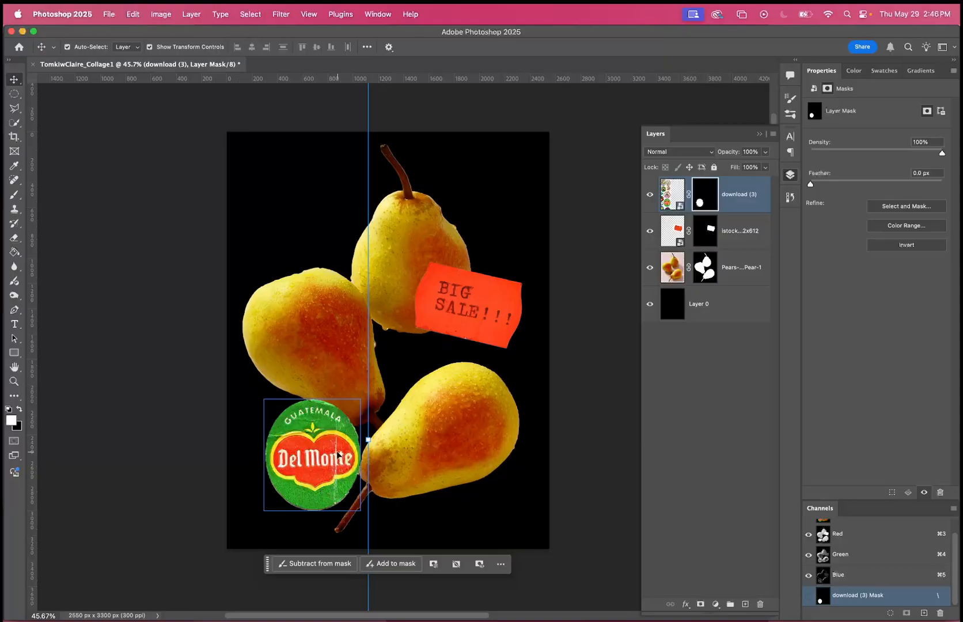
key("super+t")
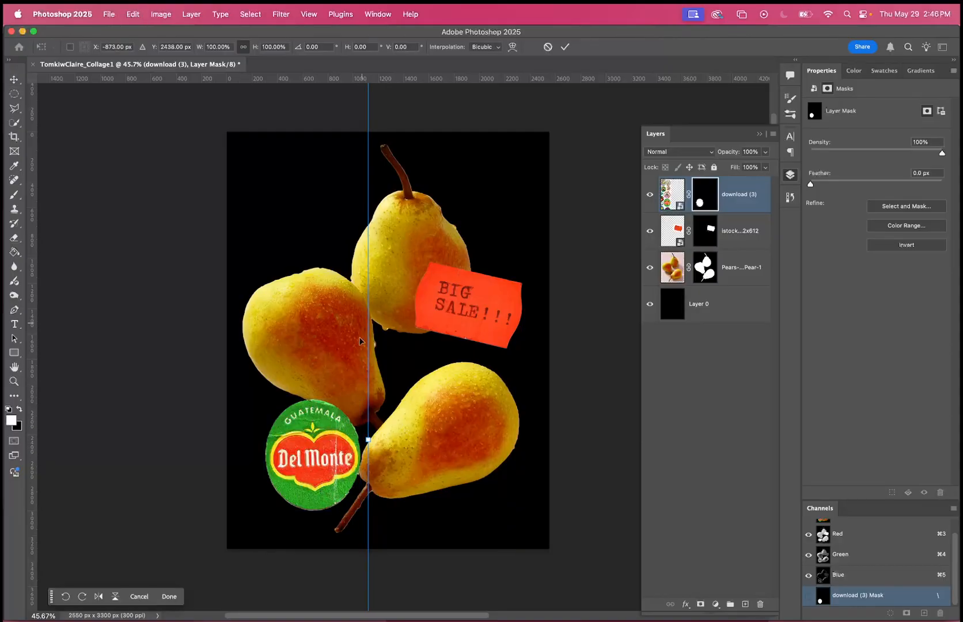
left_click_drag(379, 450, 324, 454)
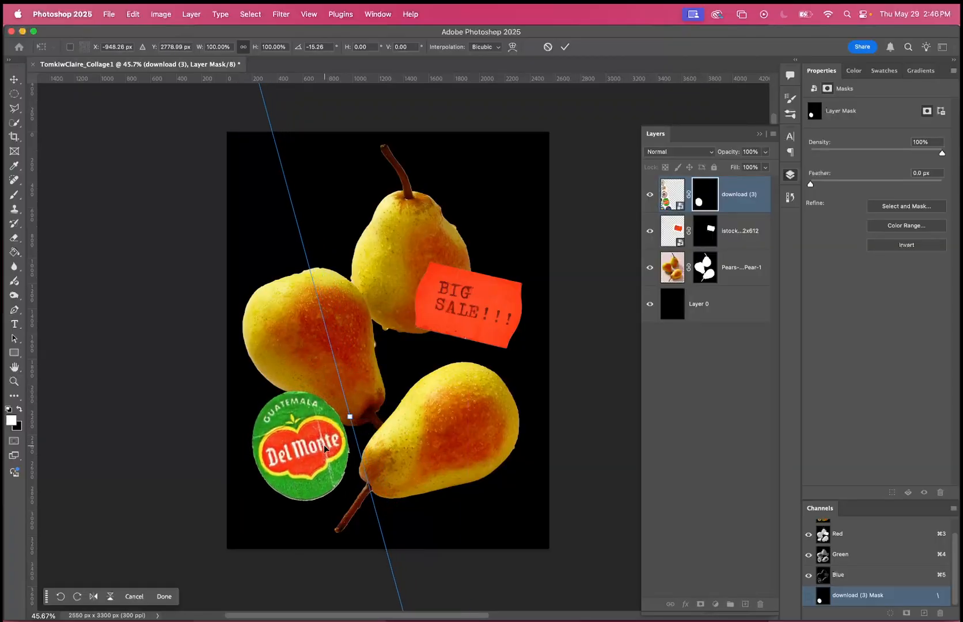
left_click(566, 47)
Switch to Finder, preview the source images in the demo folder, including the gemstone picture, and return to Photoshop.
left_click(38, 614)
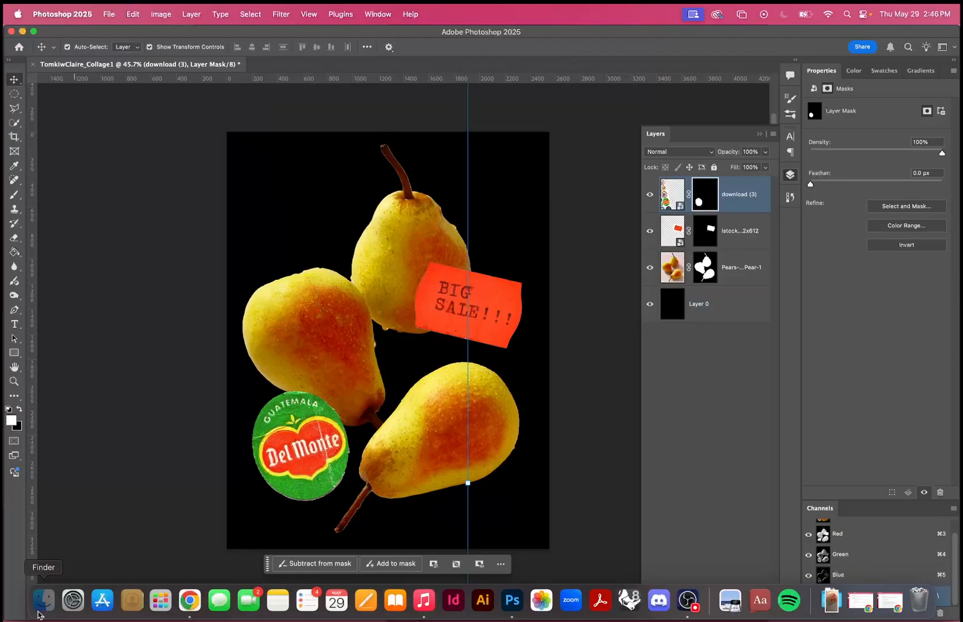
left_click(586, 159)
key("space")
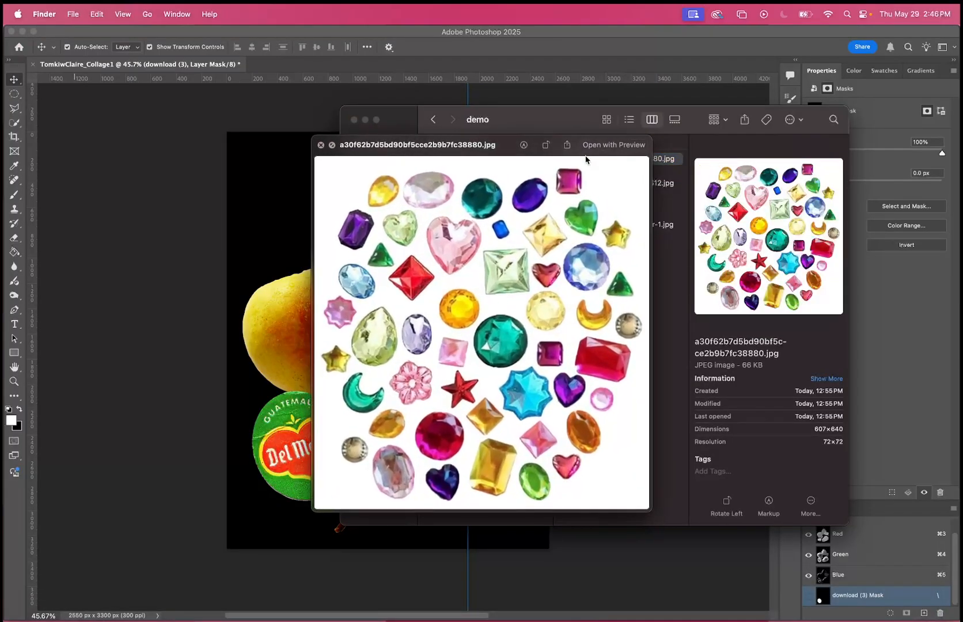
key("Down")
key("Down")
key("Down")
key("space")
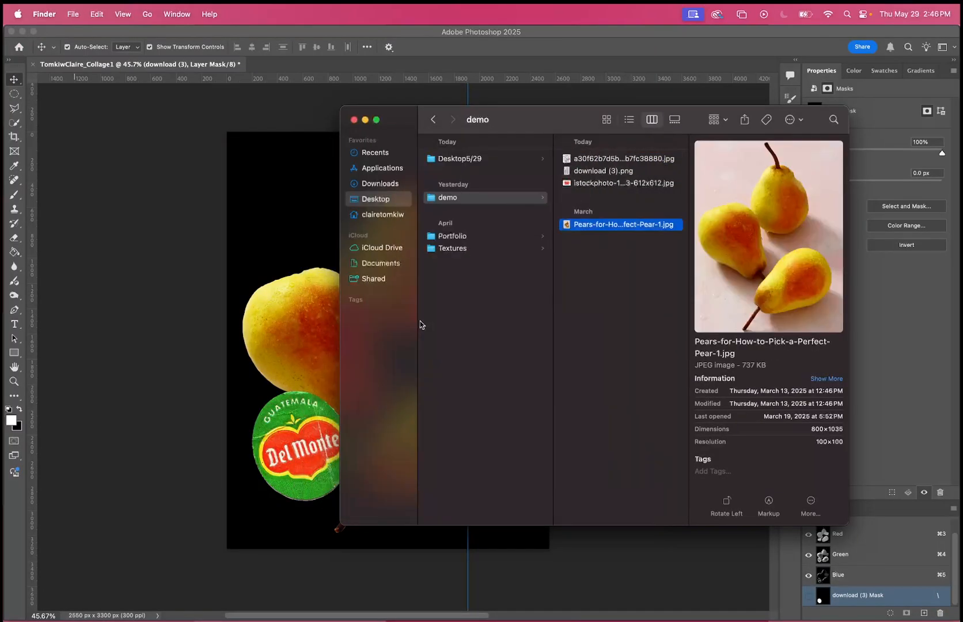
left_click(598, 159)
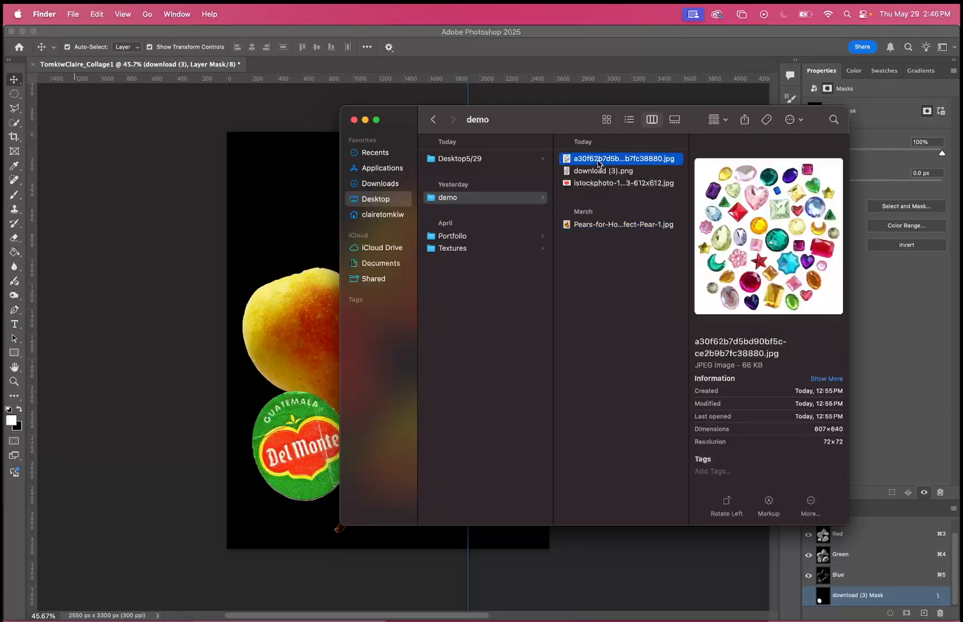
key("space")
key("space")
key("super+Tab")
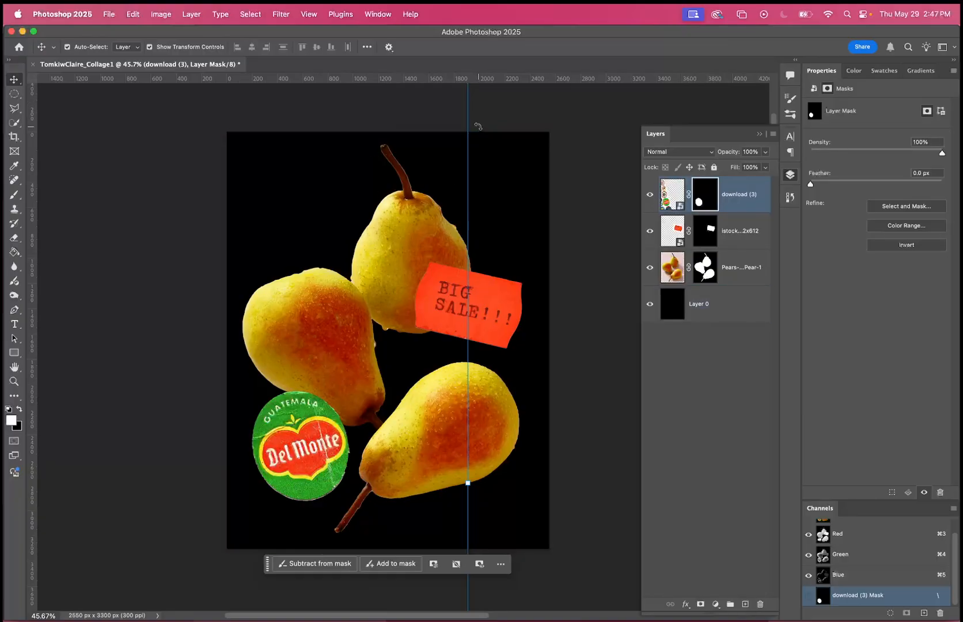
Select all four layers and save the collage to the demo folder in Photoshop format with Maximize Compatibility on.
left_click(703, 304, "shift")
left_click(110, 15)
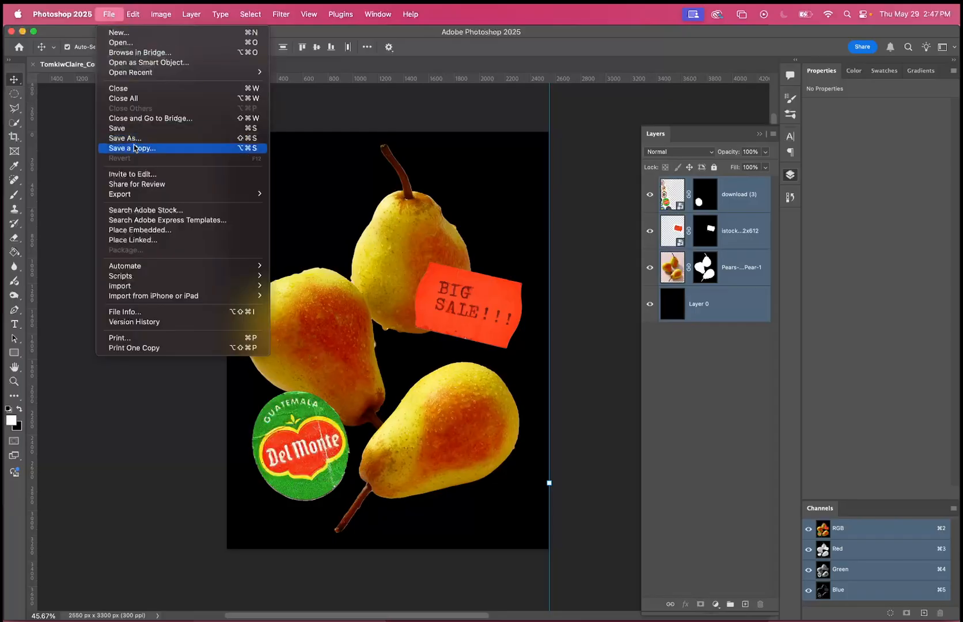
left_click(128, 132)
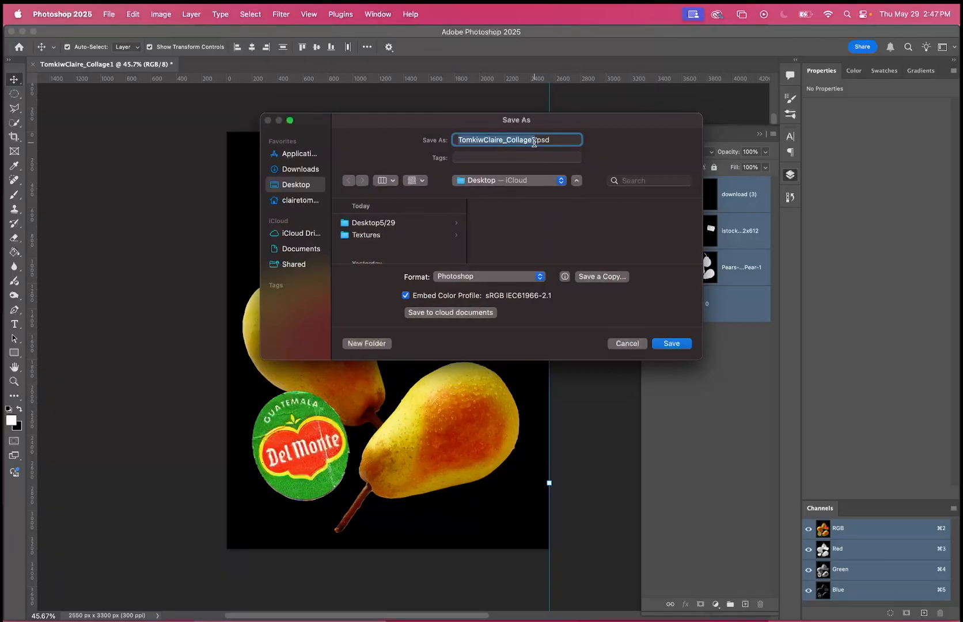
scroll(362, 239, "down", 3)
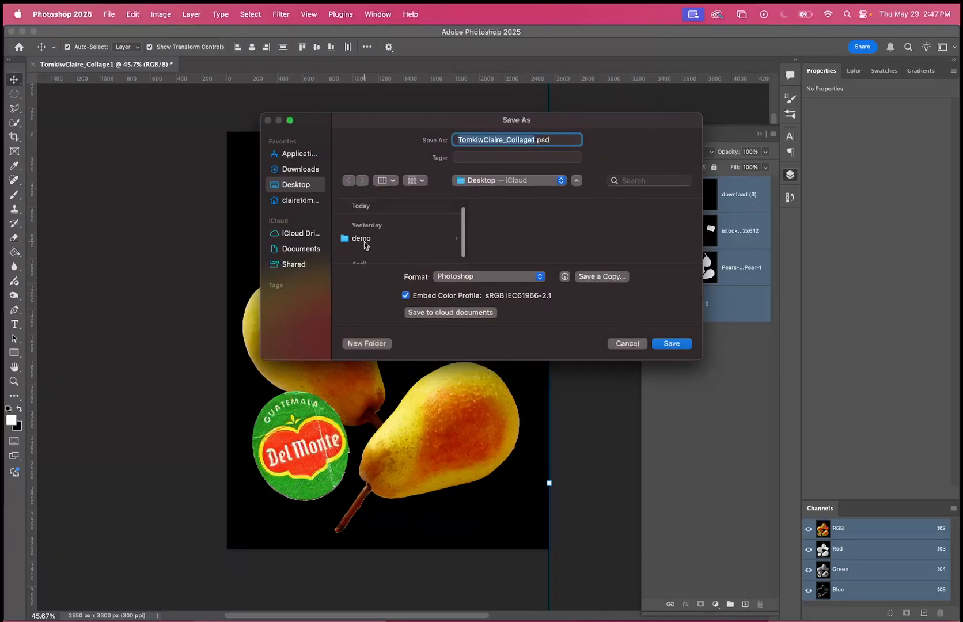
left_click(361, 234)
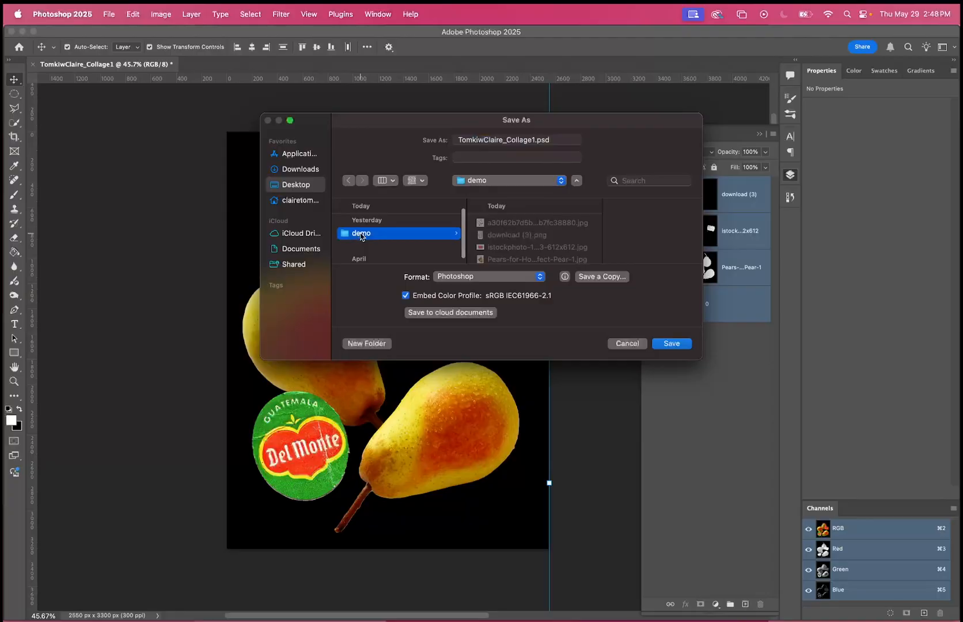
left_click(485, 277)
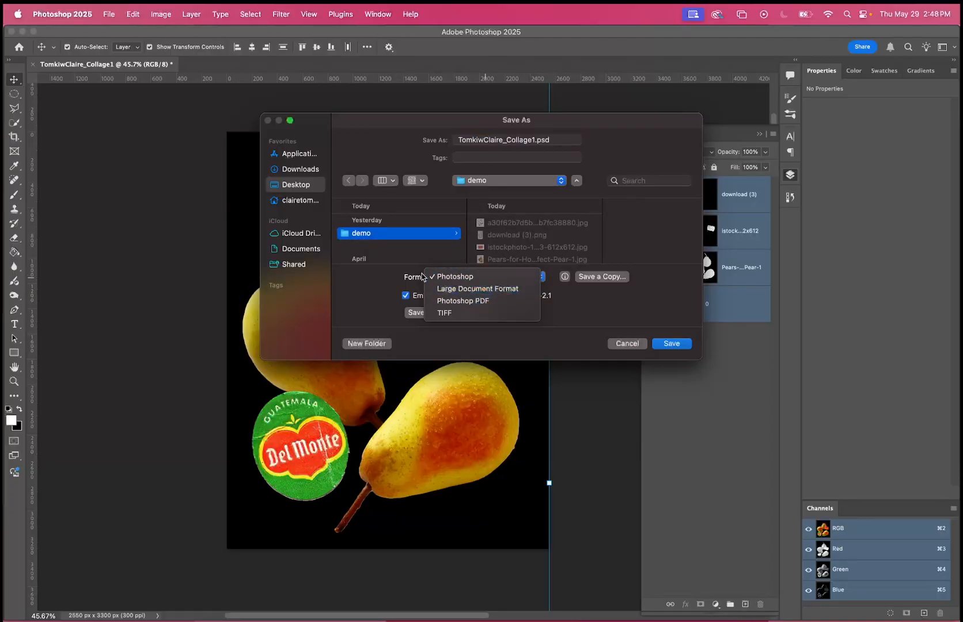
left_click(460, 277)
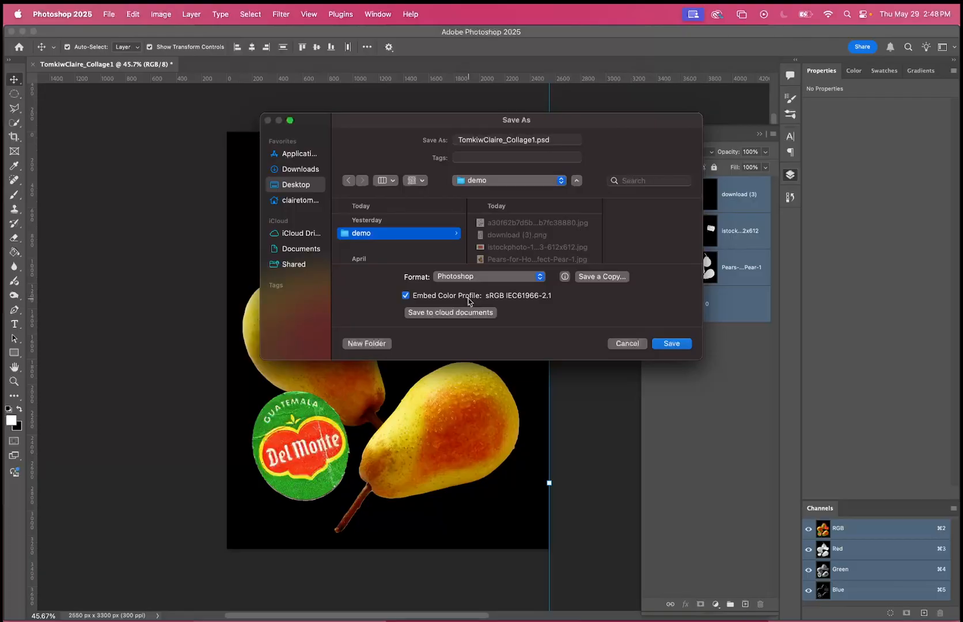
key("Return")
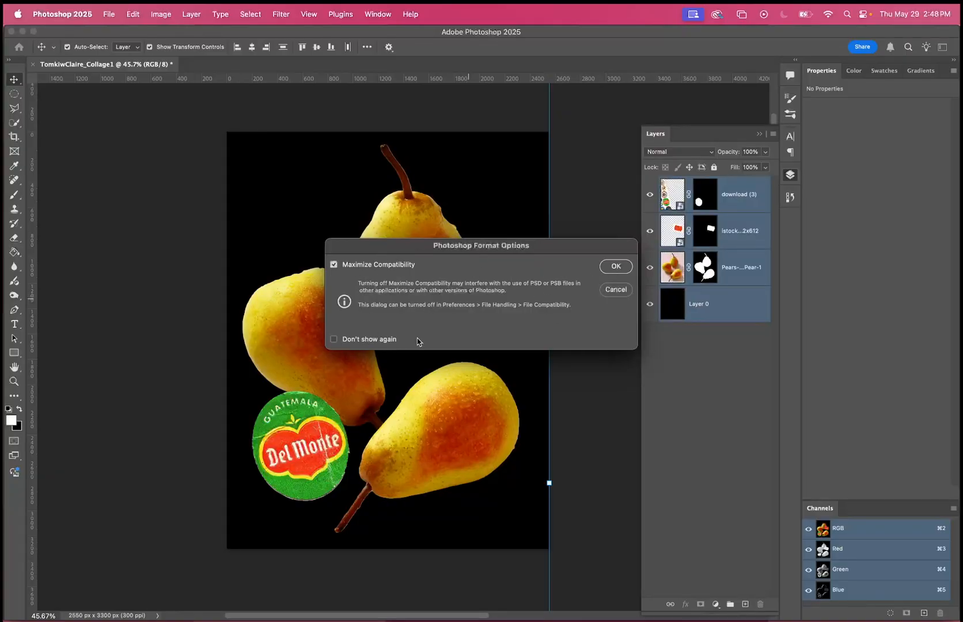
left_click(618, 266)
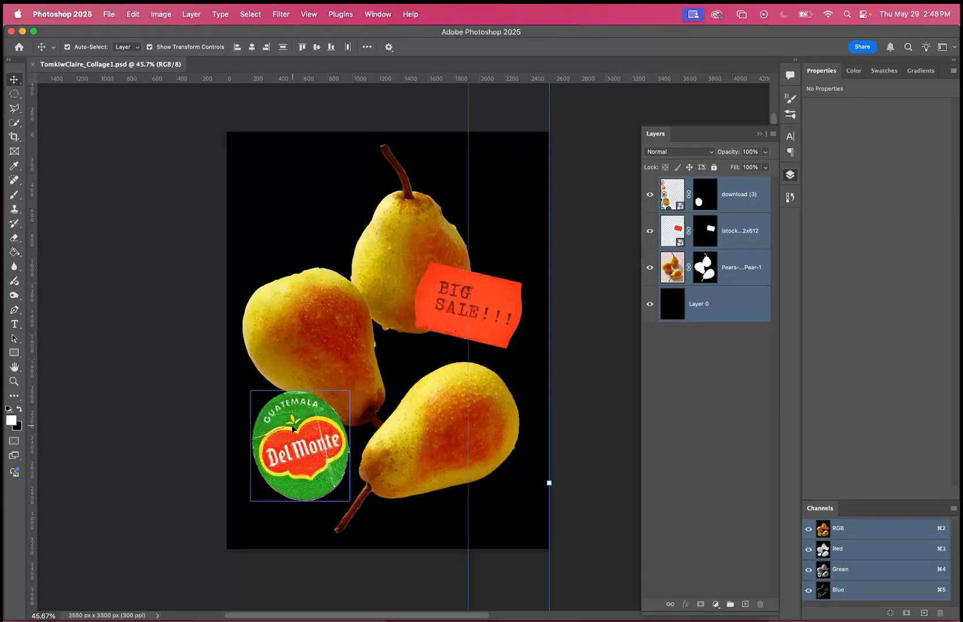
Deselect the layers, and hide and show the sticker layer and the sale tag layer in turn.
left_click(713, 361)
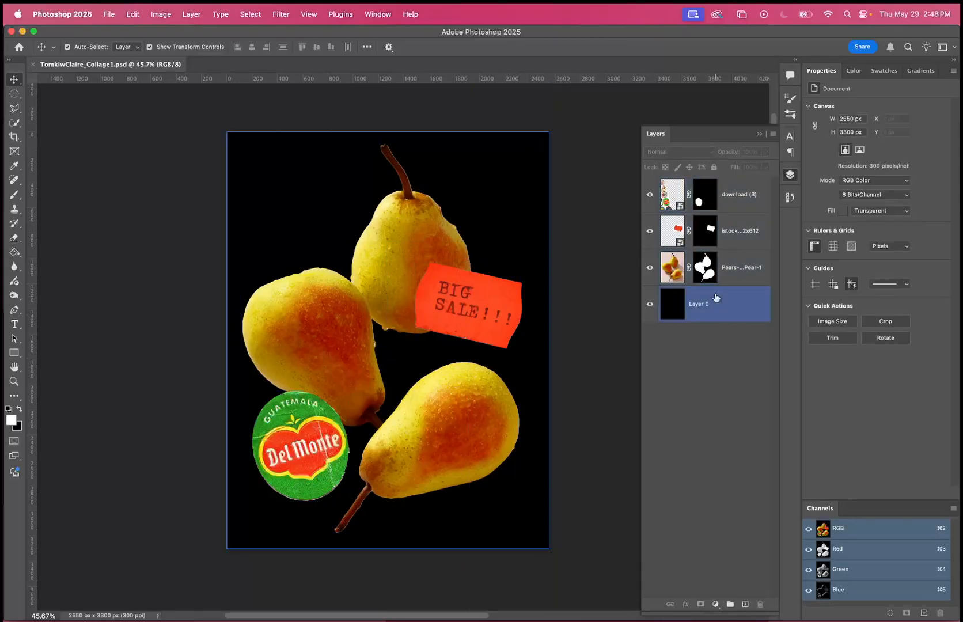
left_click(650, 195)
left_click(651, 196)
left_click(649, 231)
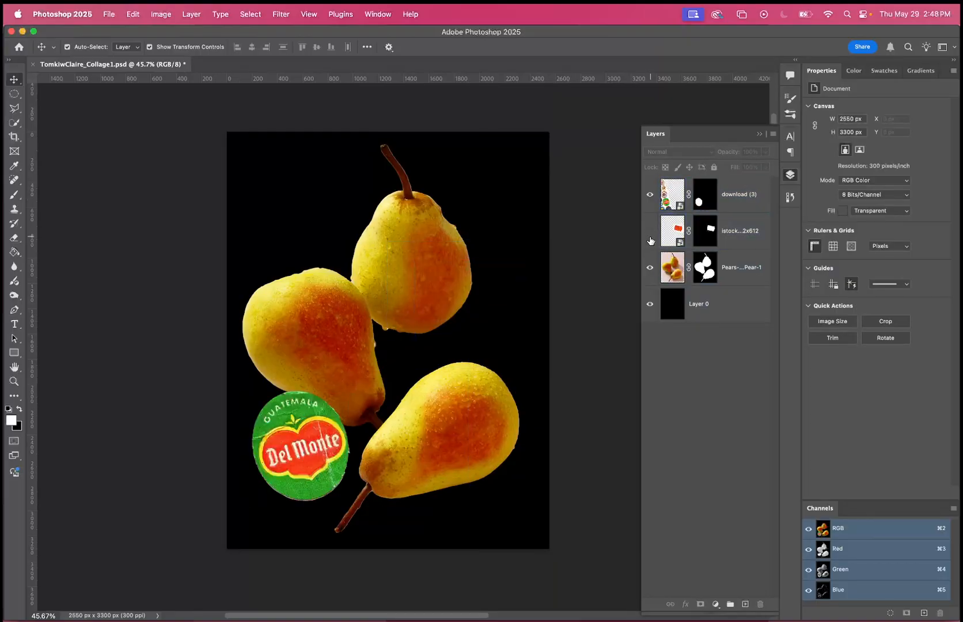
left_click(650, 231)
Select the sale tag layer and preview blend modes such as Hue on it, keeping Normal.
mouse_move(740, 231)
left_mouse_down()
mouse_move(742, 196)
mouse_move(740, 232)
left_mouse_up()
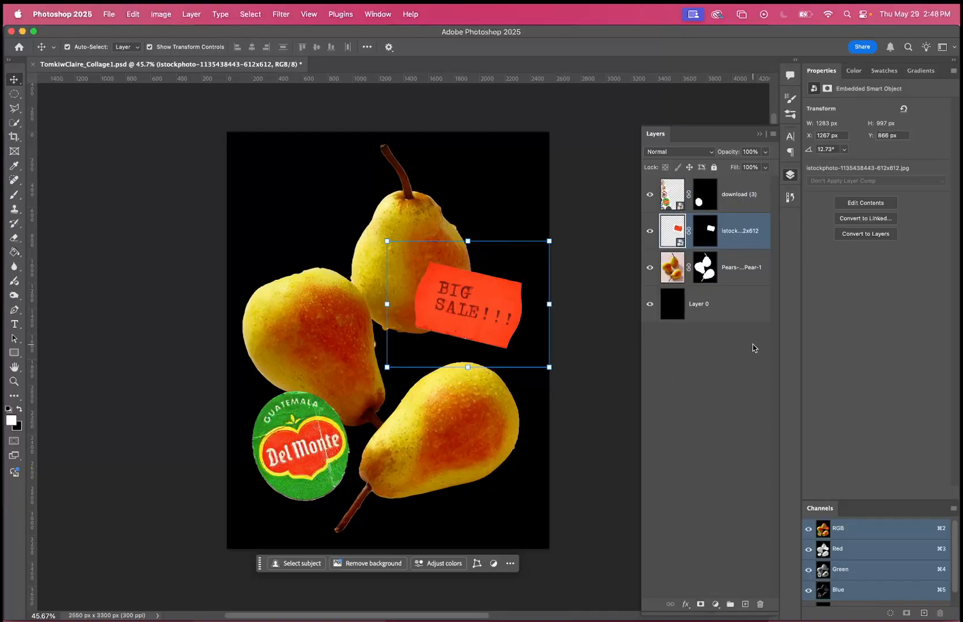
left_click(702, 153)
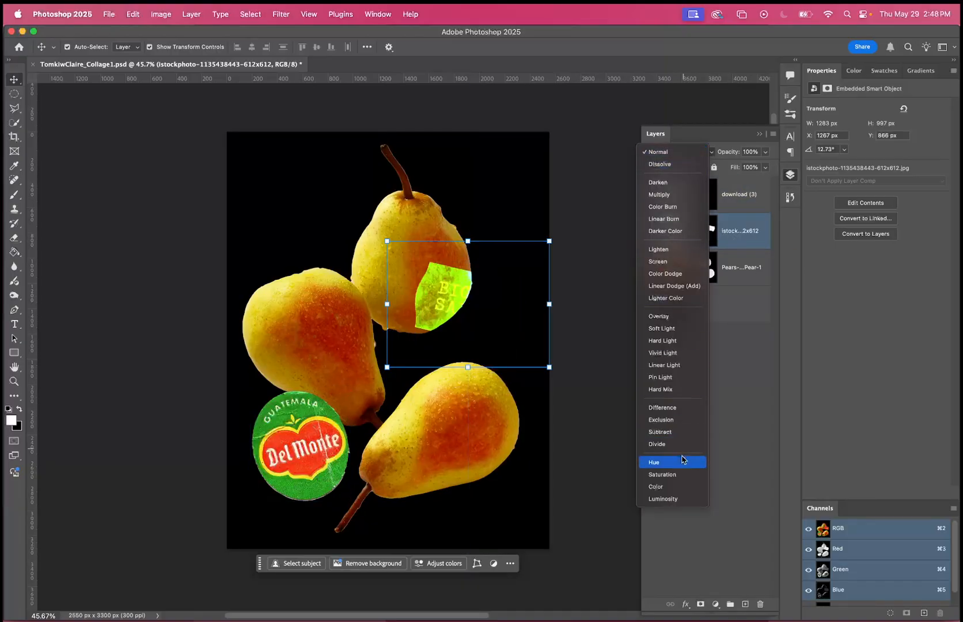
left_click(716, 147)
left_click(703, 156)
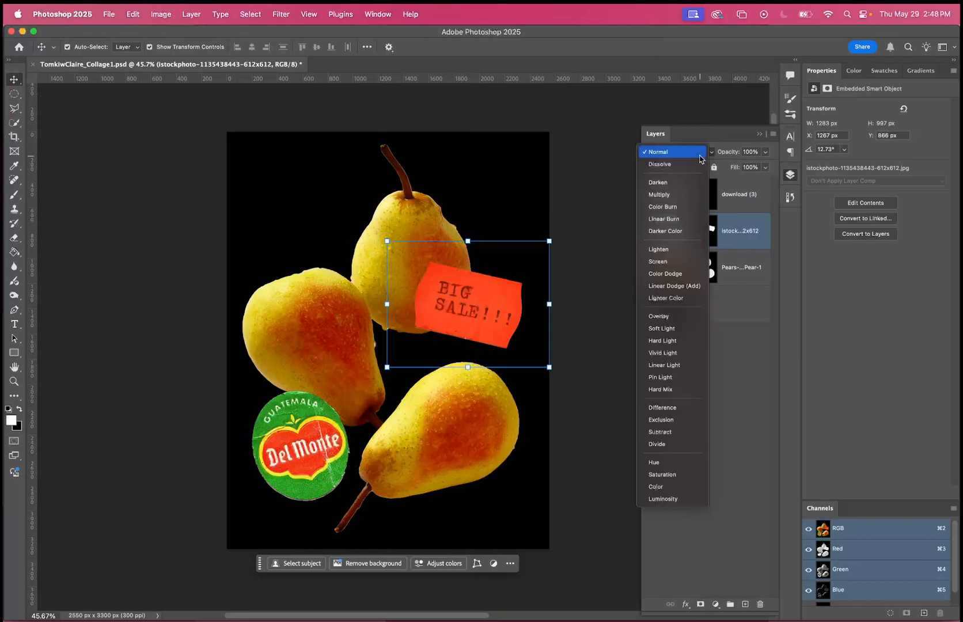
left_click(686, 154)
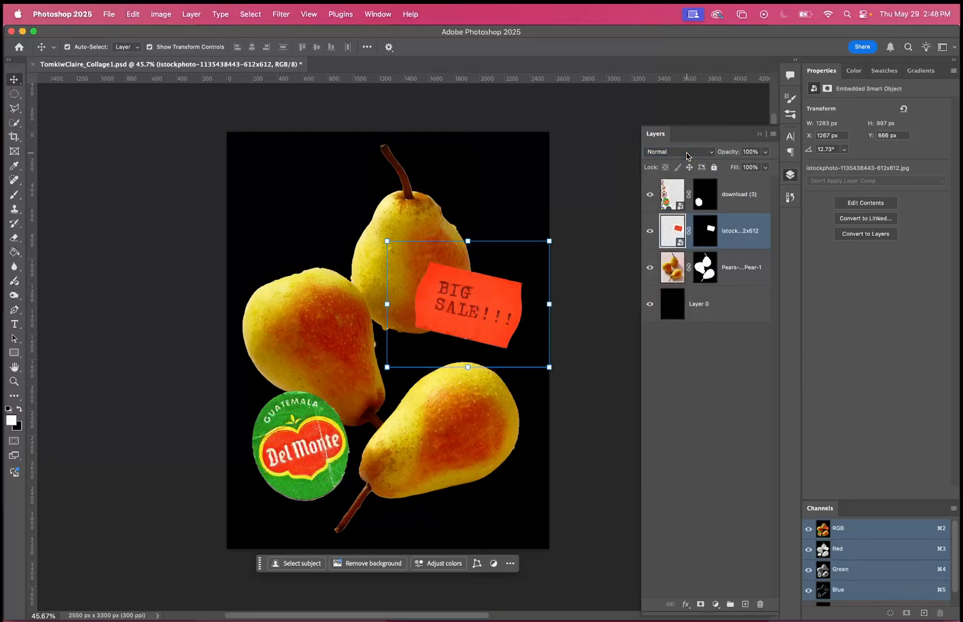